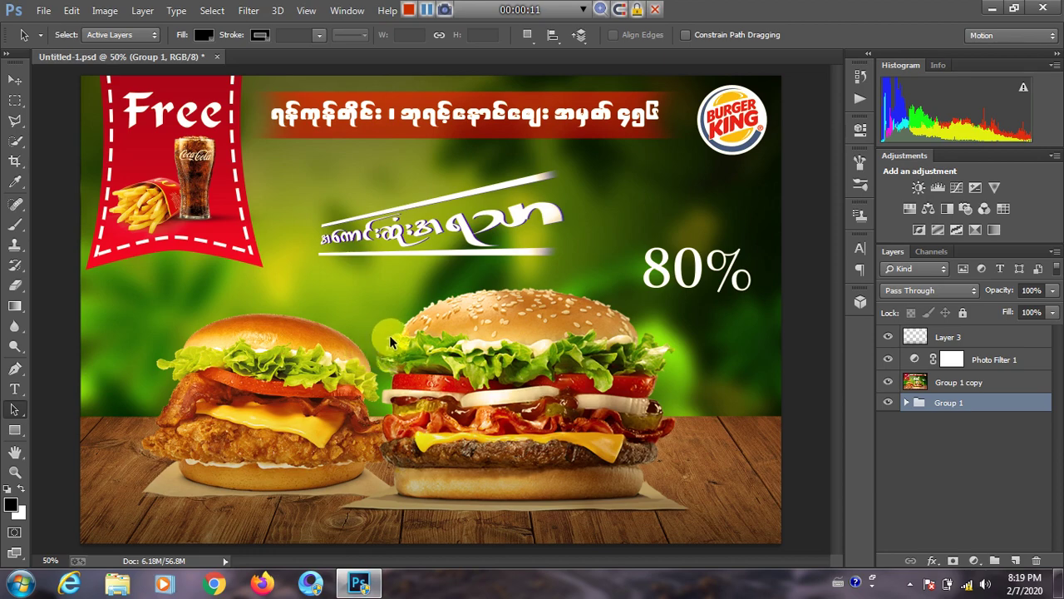
pyautogui.scroll(-1, 381, 336)
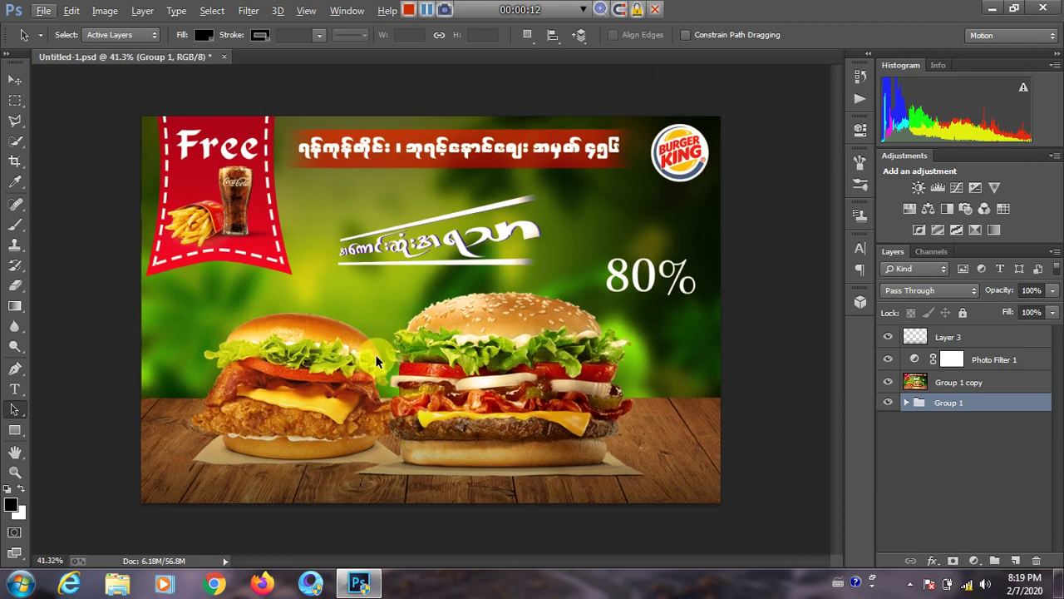
pyautogui.scroll(1, 315, 321)
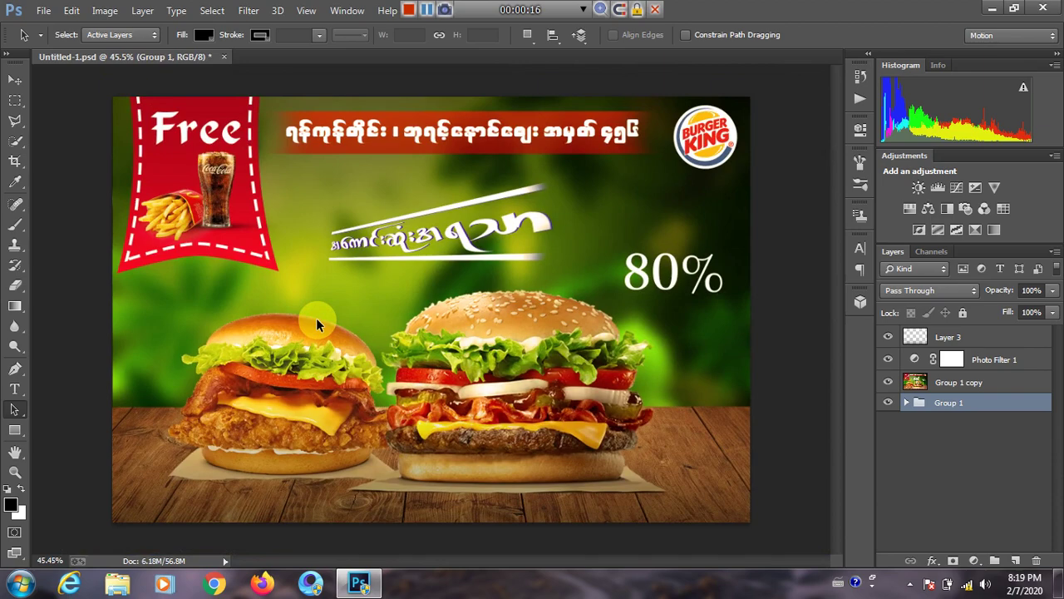
pyautogui.scroll(1, 316, 324)
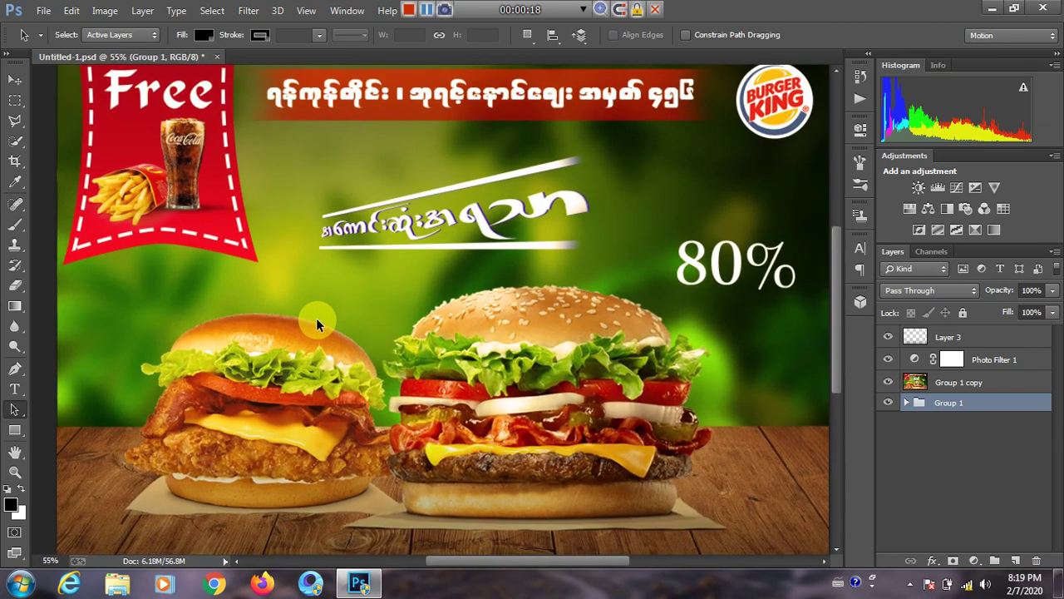
pyautogui.scroll(-1, 316, 324)
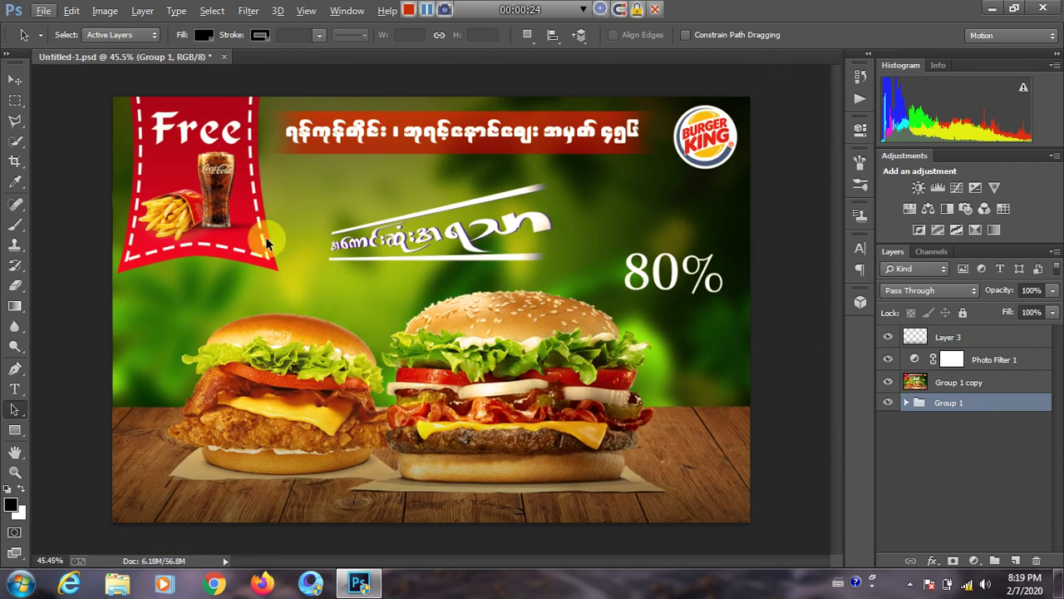
pyautogui.click(220, 266)
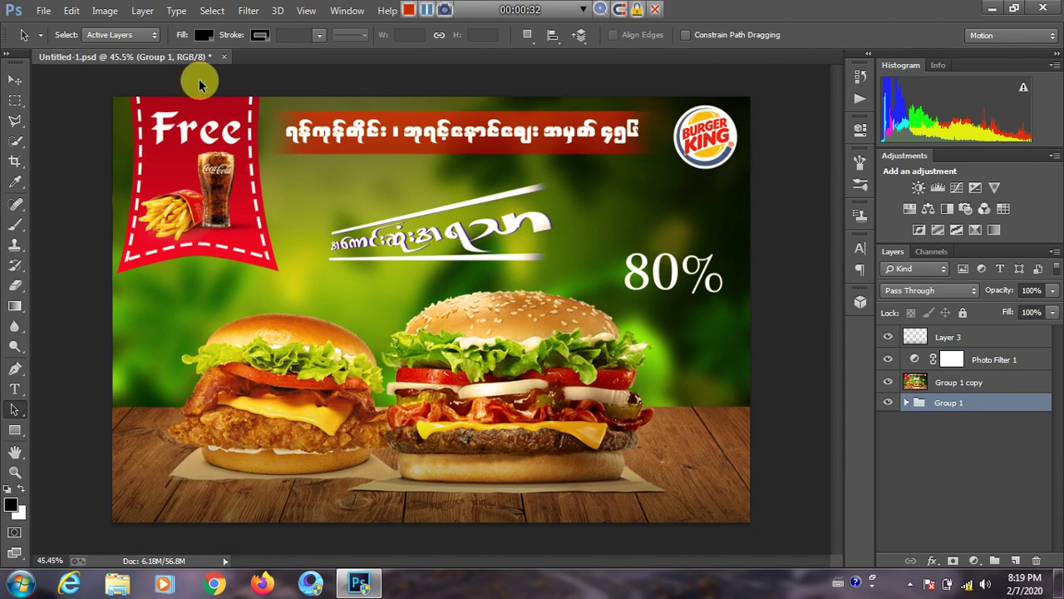
pyautogui.scroll(-1, 260, 181)
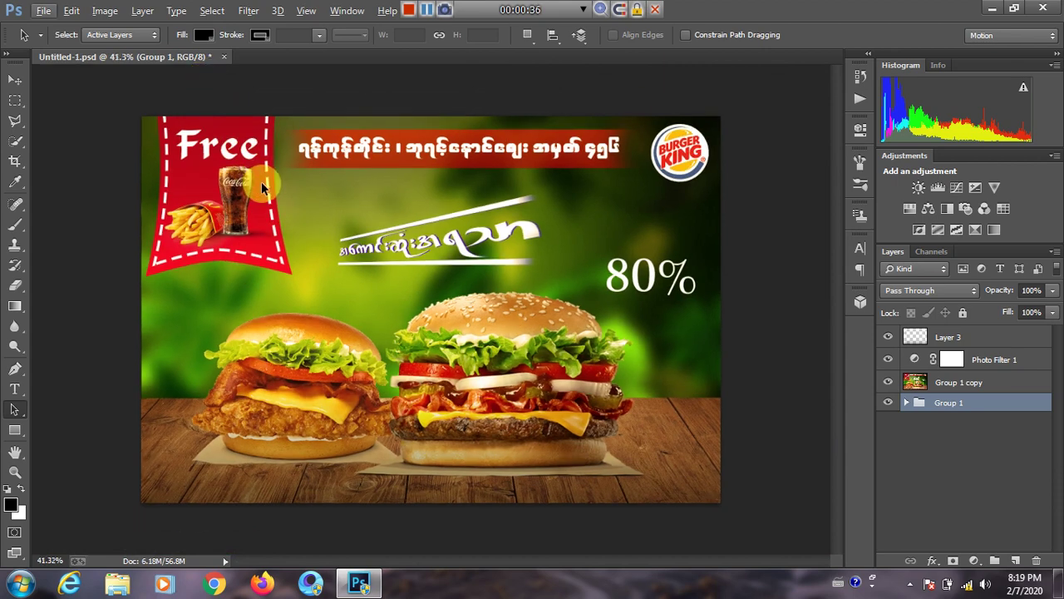
# Create a new RGB document from the Photo preset at Landscape, 4 x 6, with 300 pixels/inch and a white background.
pyautogui.click(44, 11)
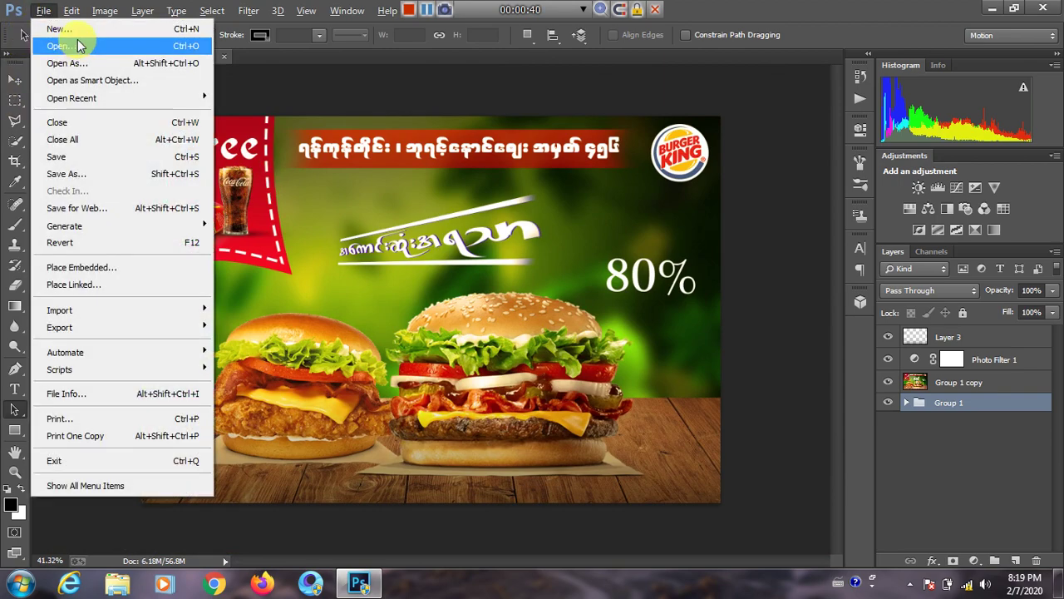
pyautogui.click(70, 29)
pyautogui.moveTo(349, 103); pyautogui.dragTo(350, 77)
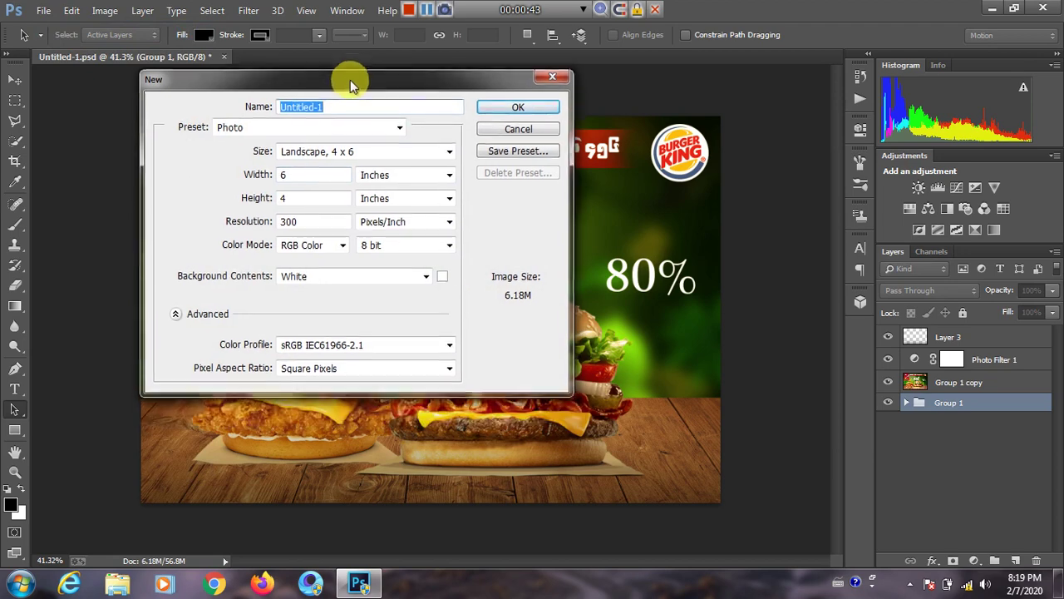
pyautogui.click(348, 122)
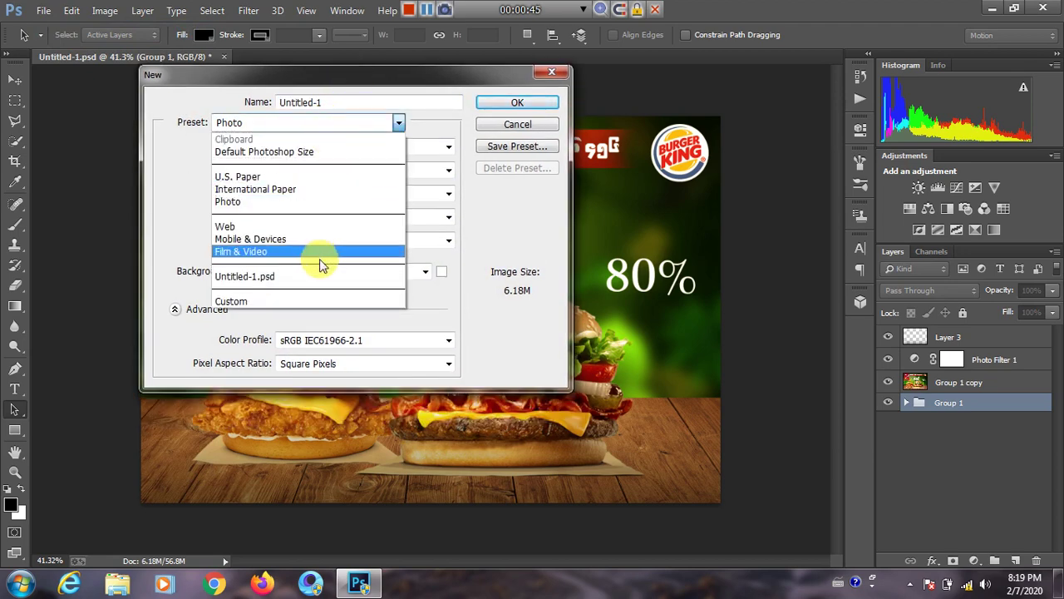
pyautogui.click(283, 209)
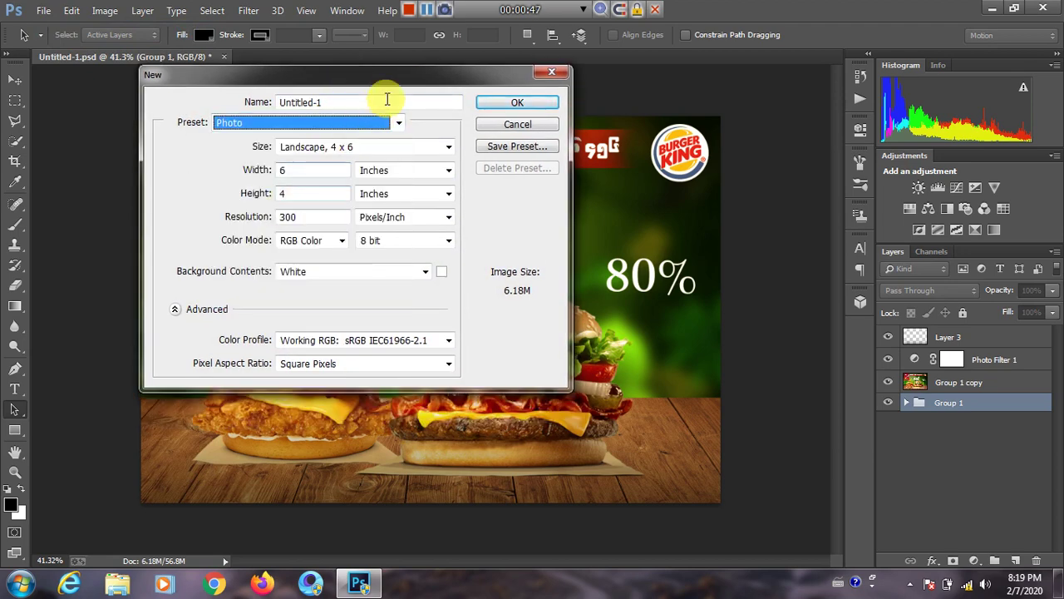
pyautogui.moveTo(407, 84); pyautogui.dragTo(485, 93)
pyautogui.click(516, 158)
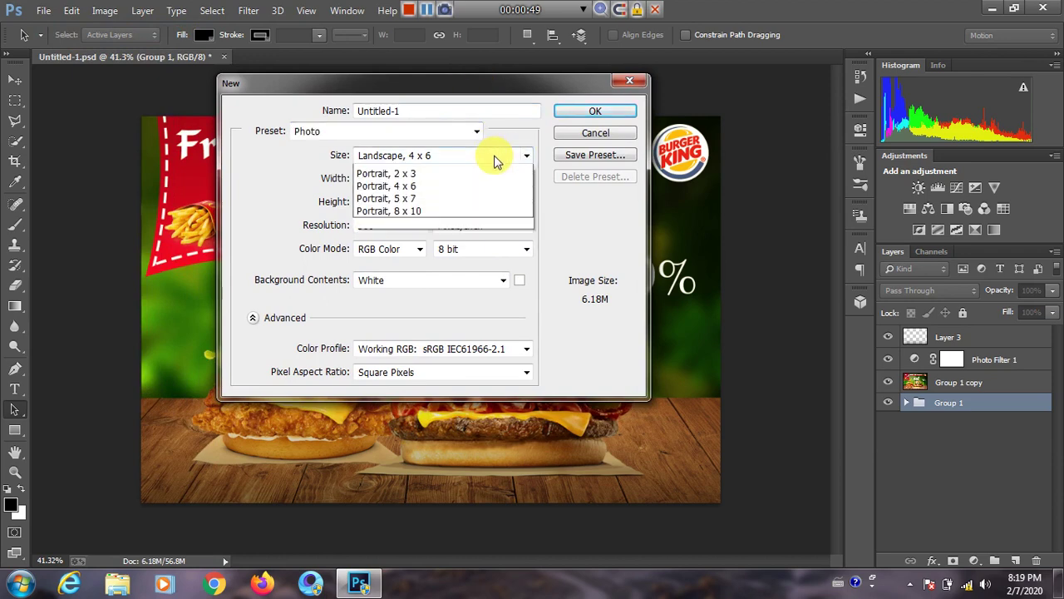
pyautogui.click(416, 176)
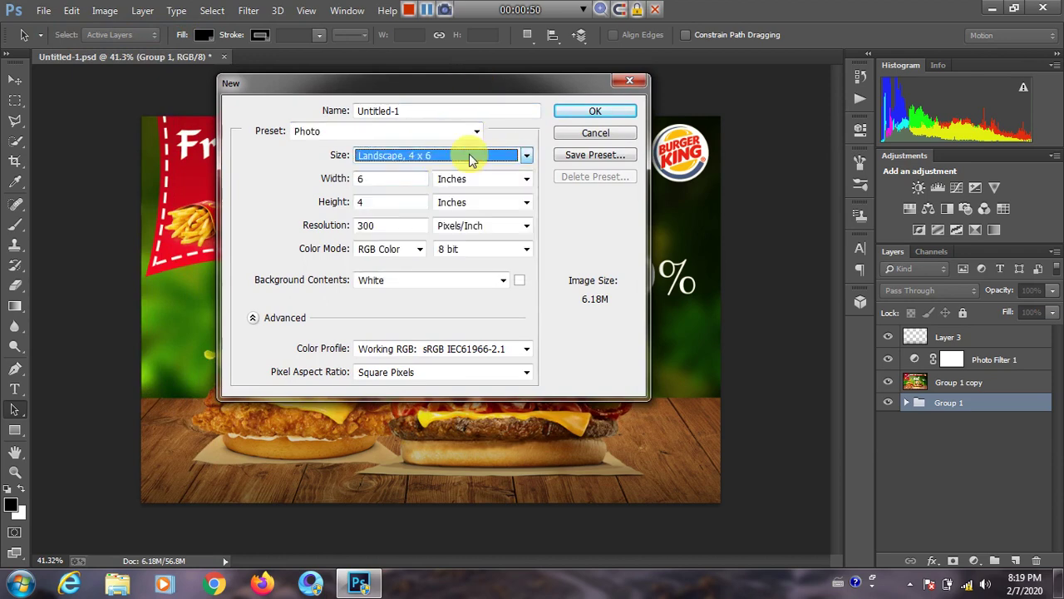
pyautogui.click(598, 112)
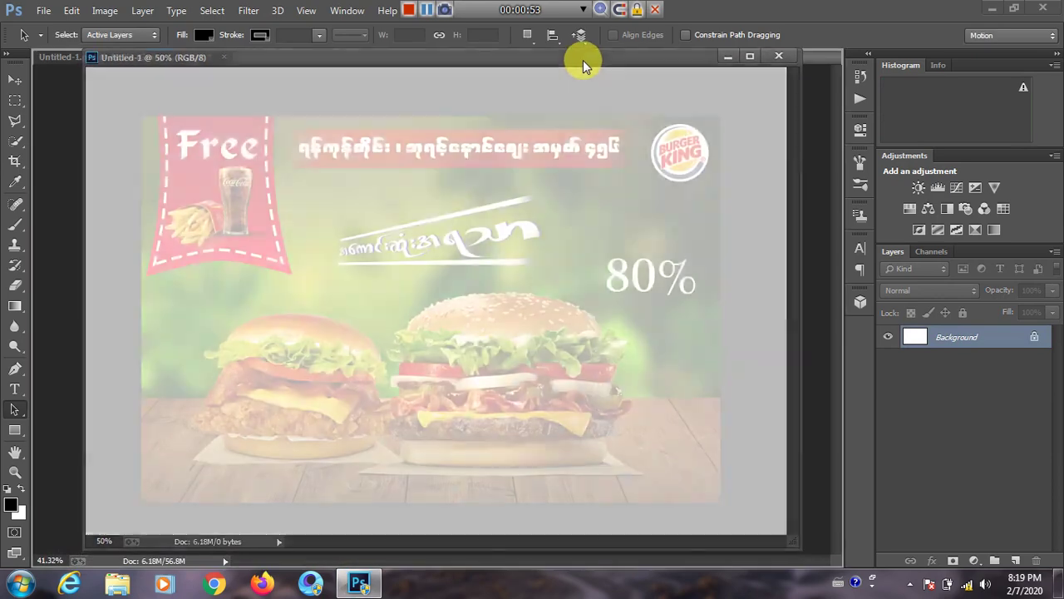
# Dock the new blank document beside the burger design and unlock its Background layer.
pyautogui.moveTo(583, 63); pyautogui.dragTo(582, 63)
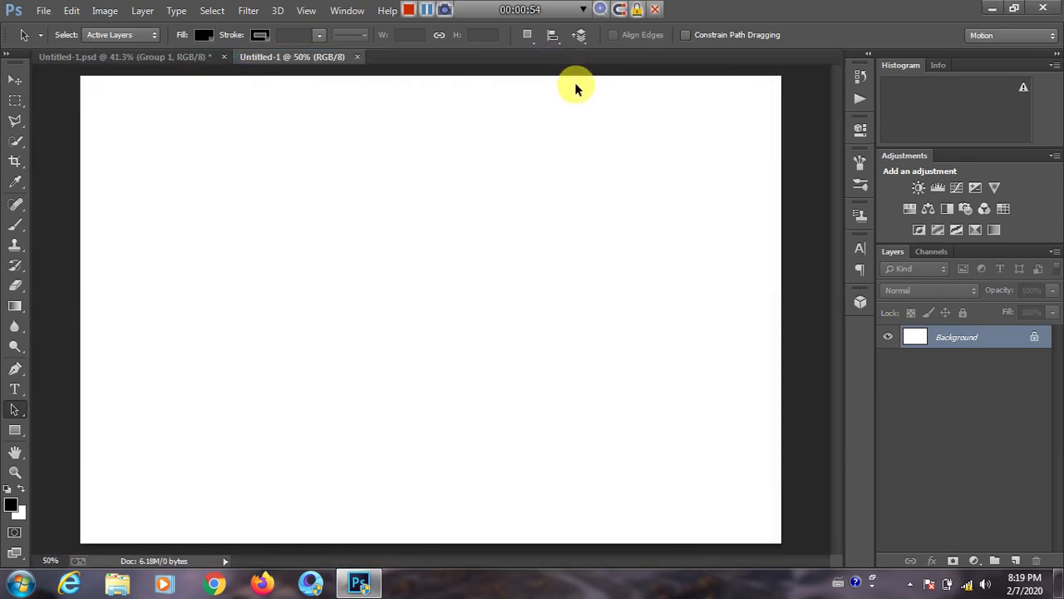
pyautogui.hotkey('ctrl', '0')
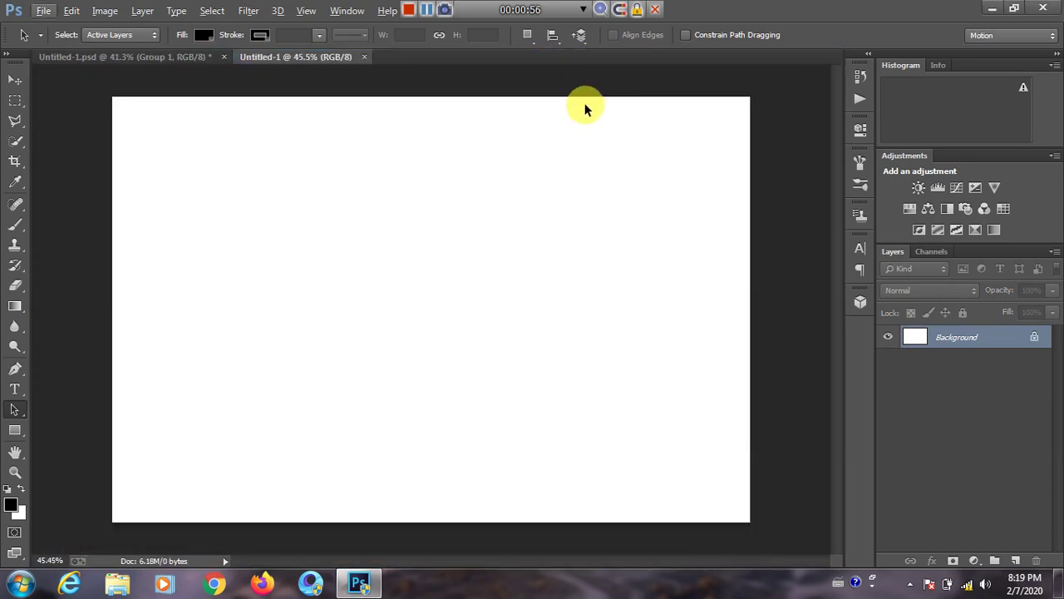
pyautogui.click(1037, 339)
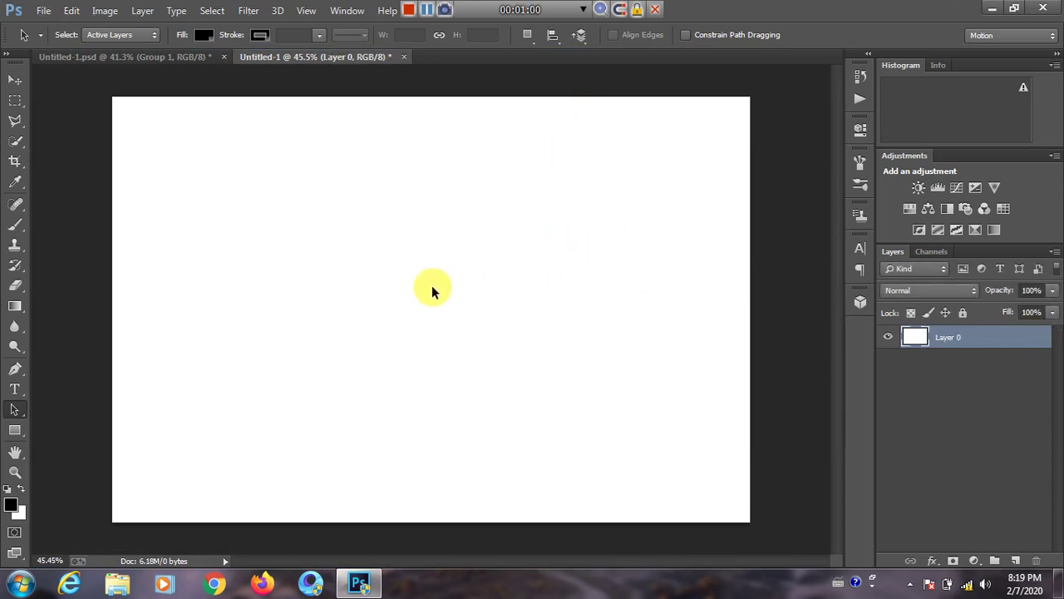
pyautogui.click(124, 57)
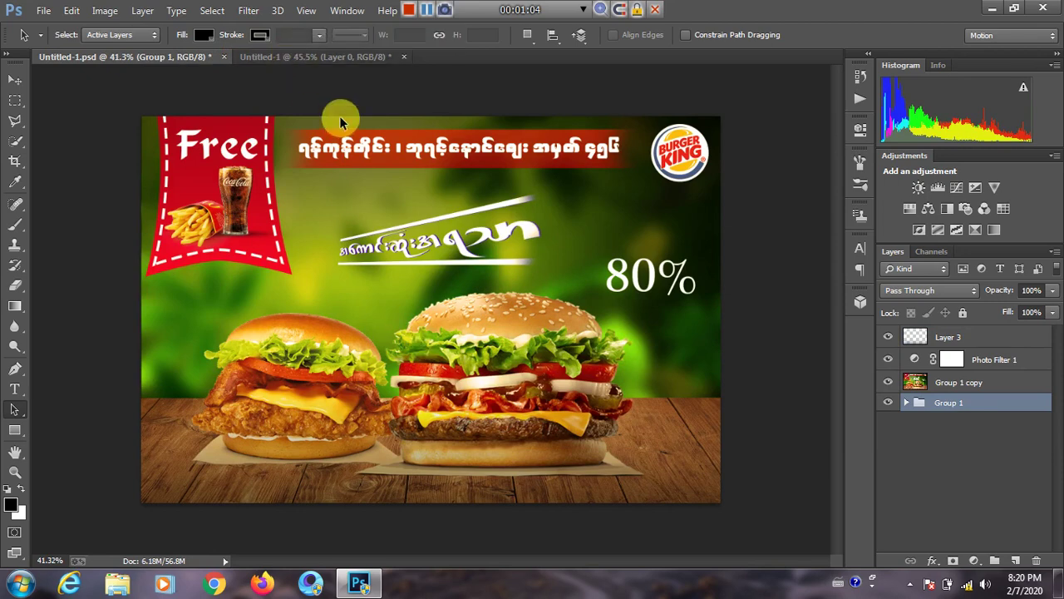
pyautogui.click(312, 56)
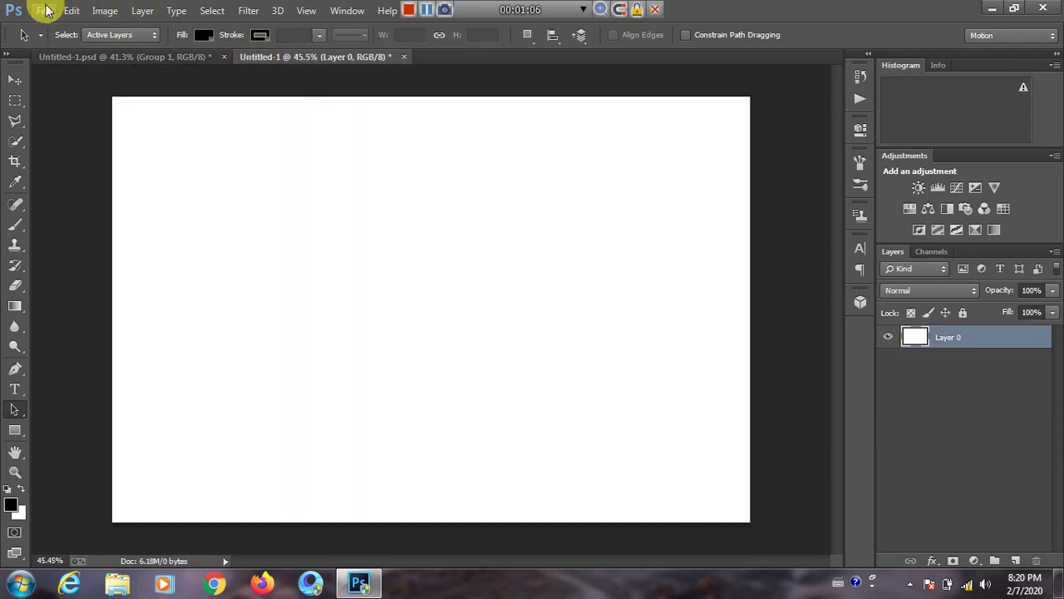
# Place the kisspng wood-flooring image from the Downloads folder into the blank document as an embedded file.
pyautogui.click(43, 10)
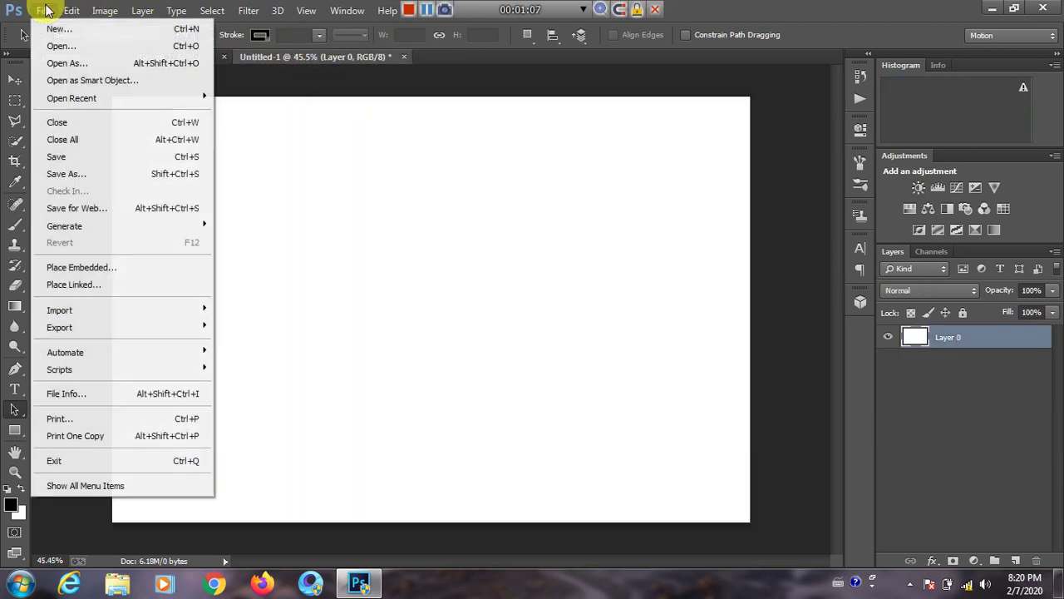
pyautogui.click(112, 268)
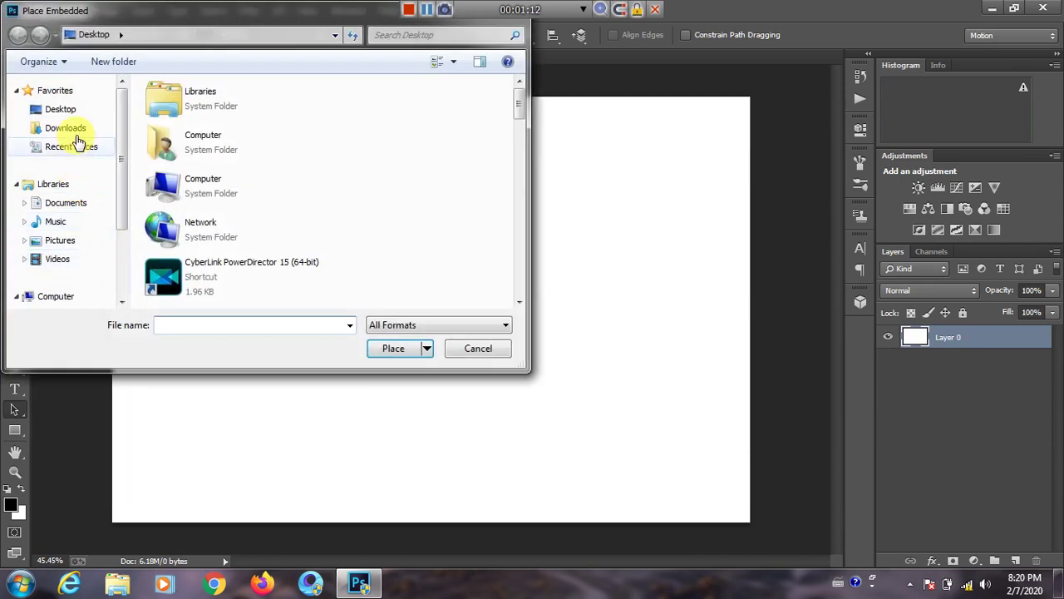
pyautogui.click(68, 114)
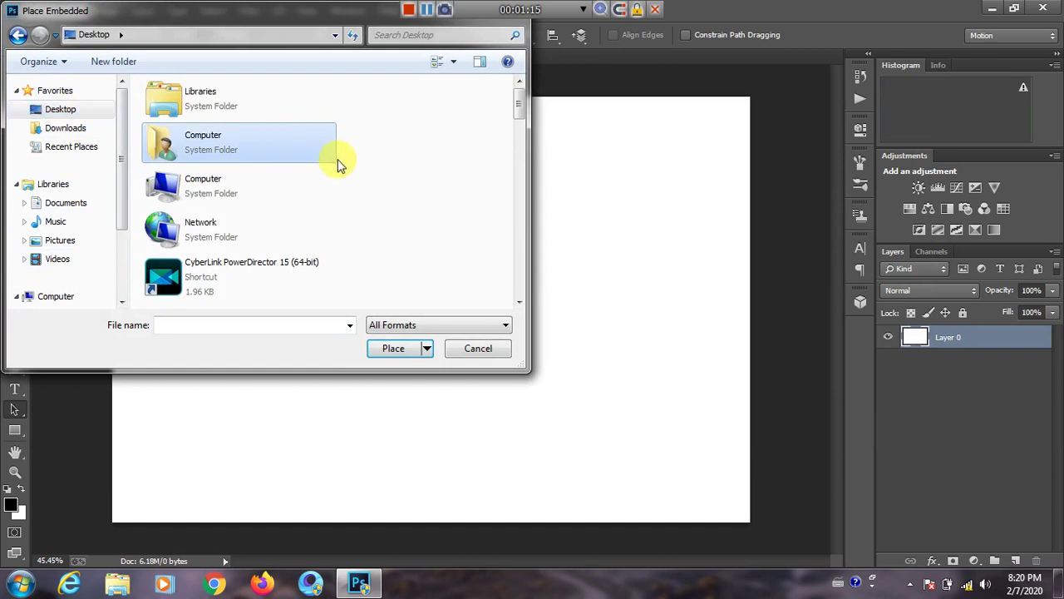
pyautogui.scroll(-3, 337, 160)
pyautogui.scroll(-8, 249, 178)
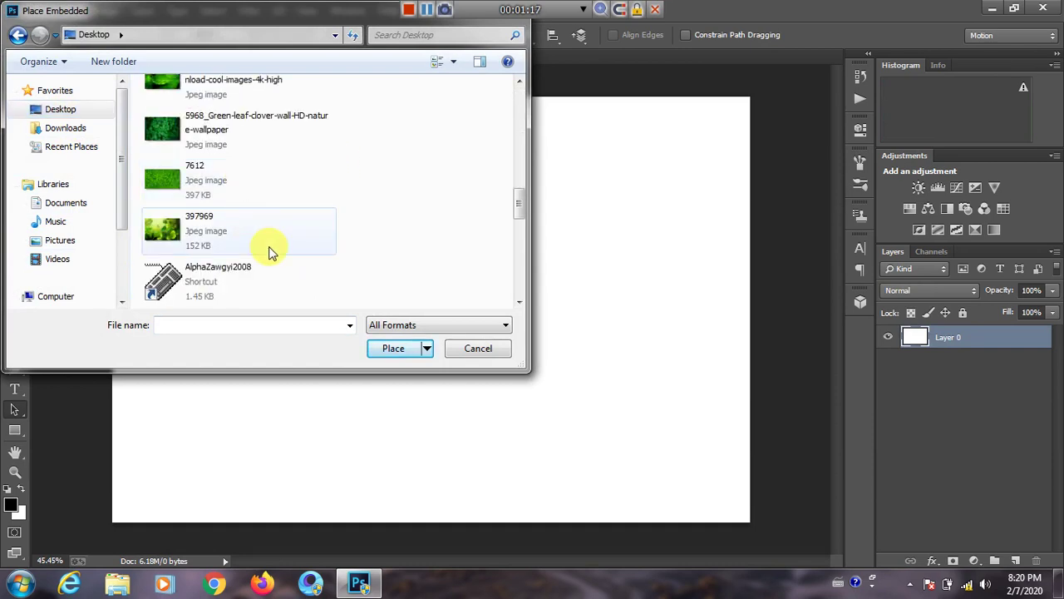
pyautogui.scroll(-5, 268, 248)
pyautogui.scroll(-6, 266, 242)
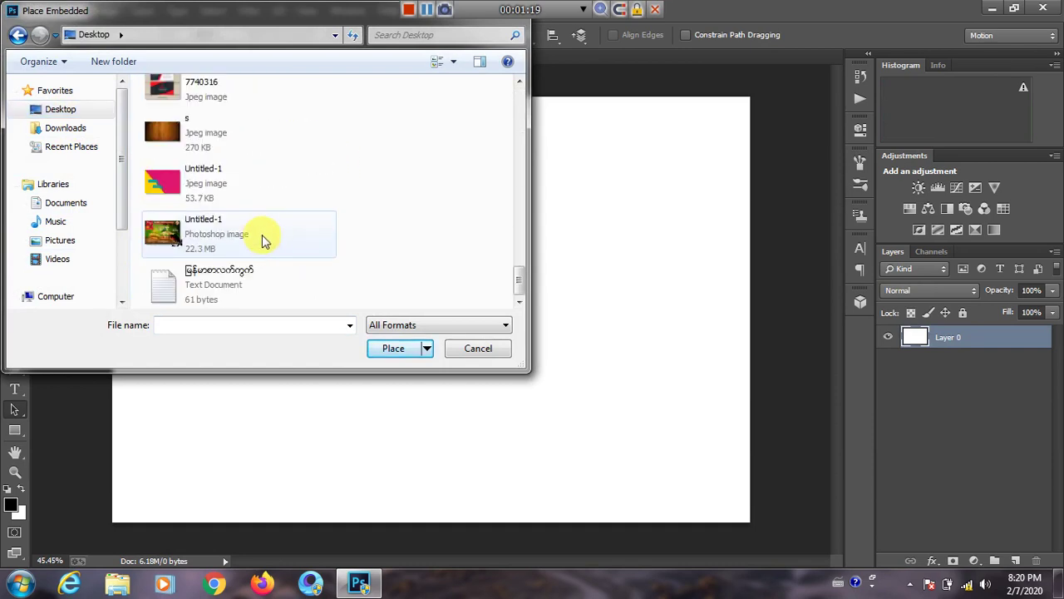
pyautogui.click(75, 125)
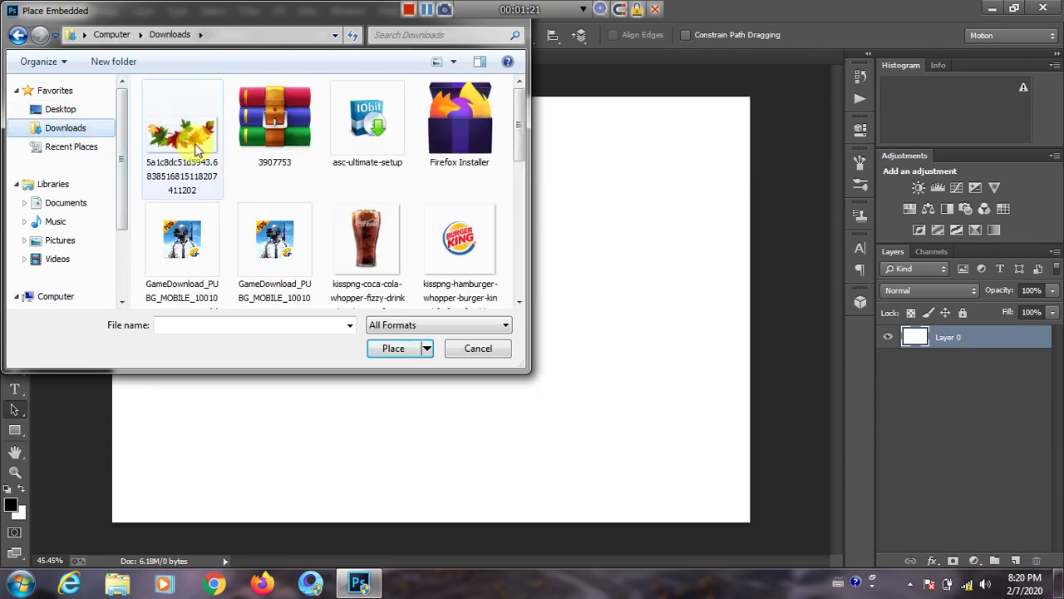
pyautogui.click(370, 234)
pyautogui.doubleClick(368, 228)
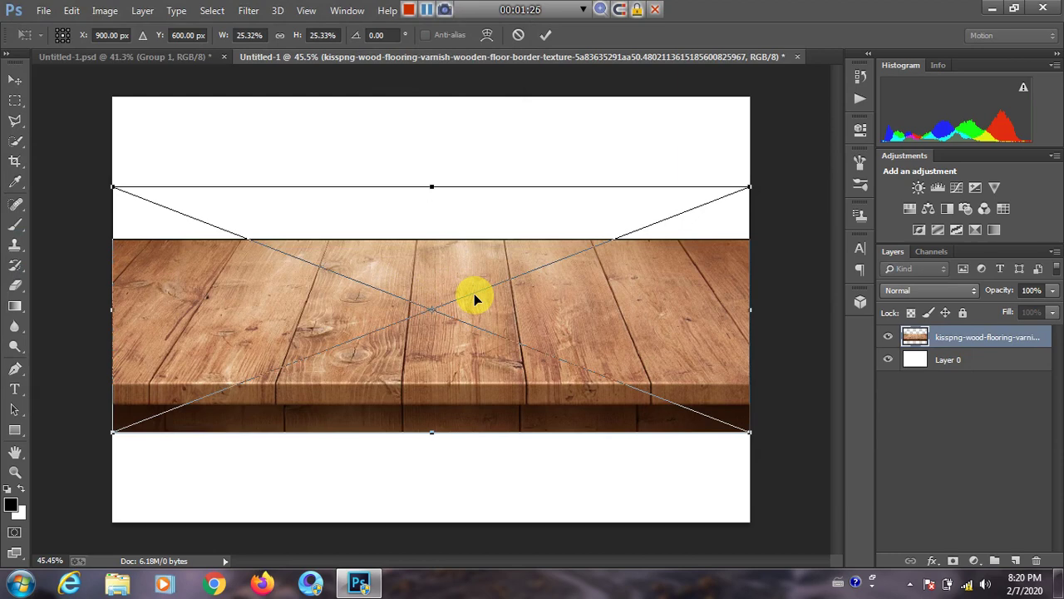
# Move the placed wood flooring down so its planks fill the lower third of the canvas, and commit the placement.
pyautogui.press('Down')
pyautogui.press('Down')
pyautogui.press('Down')
pyautogui.press('Down')
pyautogui.press('Down')
pyautogui.press('Down')
pyautogui.press('Down')
pyautogui.press('Down')
pyautogui.press('Down')
pyautogui.press('Down')
pyautogui.press('Down')
pyautogui.press('Down')
pyautogui.press('Down')
pyautogui.press('Down')
pyautogui.press('Down')
pyautogui.press('Down')
pyautogui.press('Down')
pyautogui.press('Down')
pyautogui.press('Down')
pyautogui.press('Down')
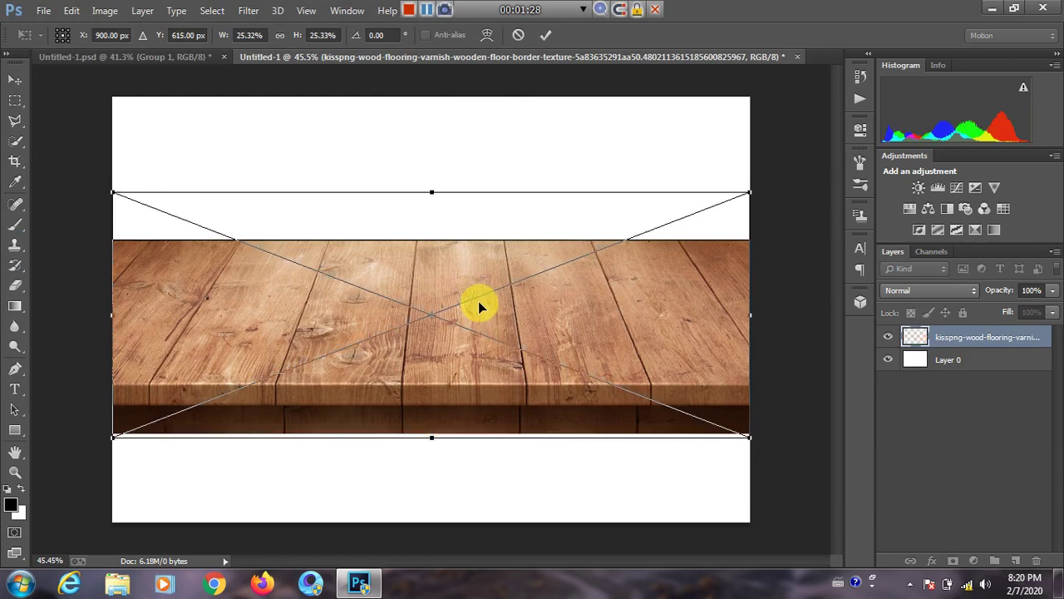
pyautogui.moveTo(464, 312); pyautogui.dragTo(460, 434)
pyautogui.click(546, 35)
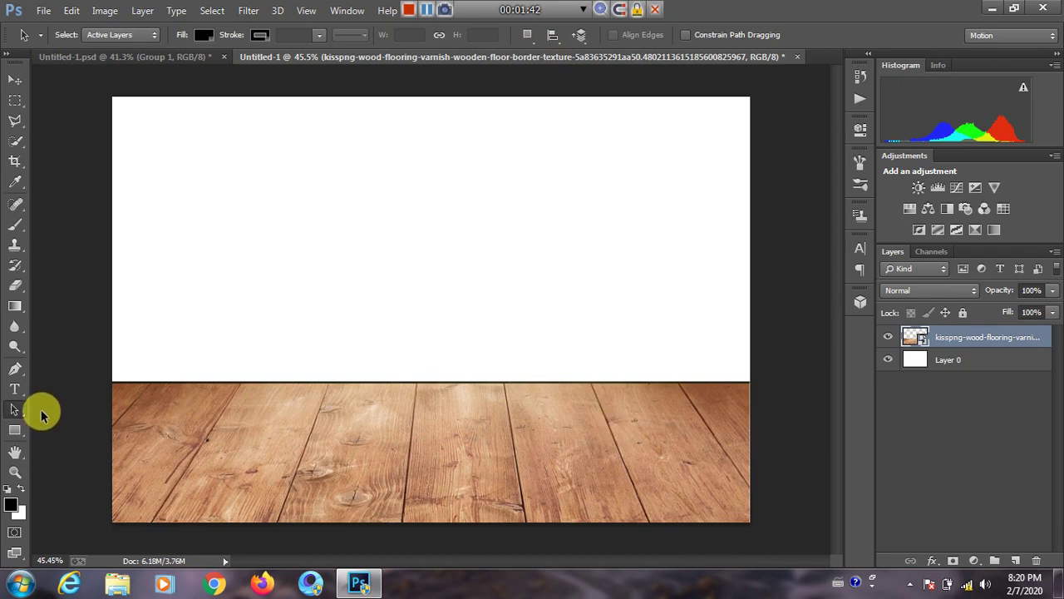
# Nudge the wood floor slightly upward with the Move tool, keeping its front edge just beyond the canvas bottom.
pyautogui.click(14, 81)
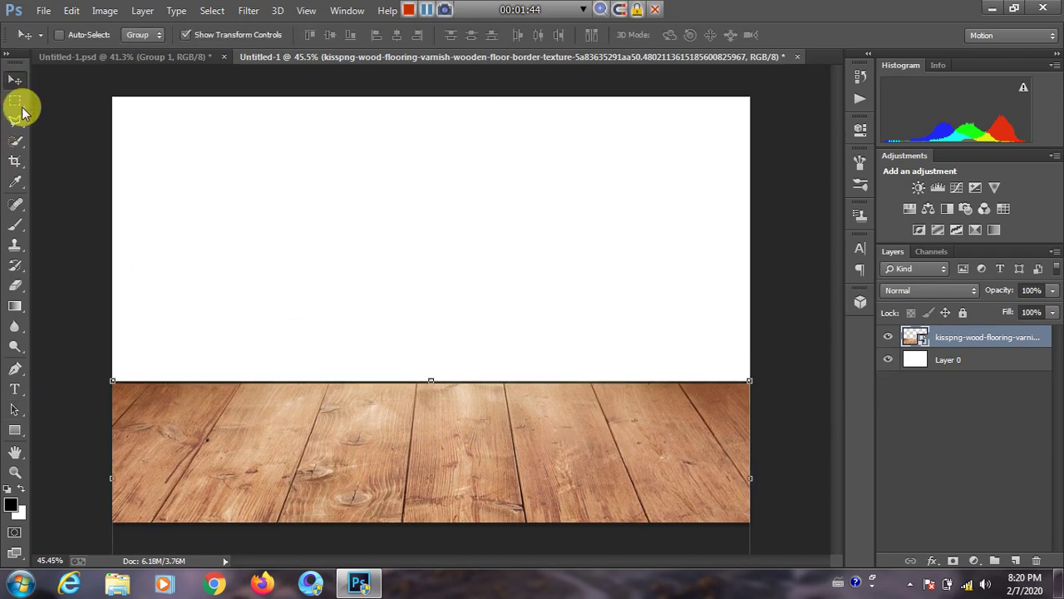
pyautogui.hotkey('shift', 'Up')
pyautogui.hotkey('shift', 'Up')
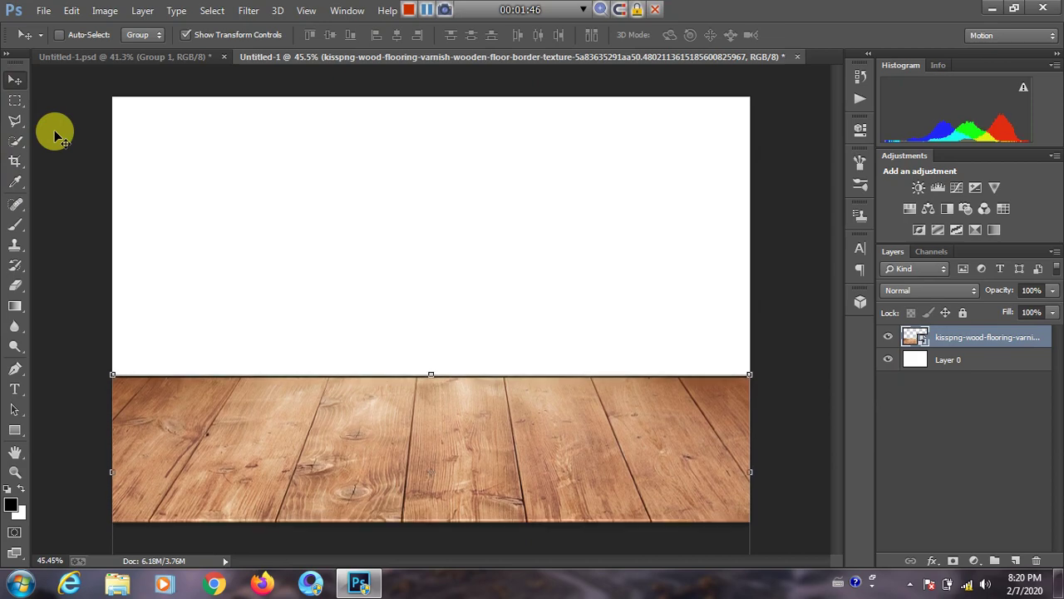
pyautogui.press('Up')
pyautogui.press('Up')
pyautogui.press('Down')
pyautogui.press('Down')
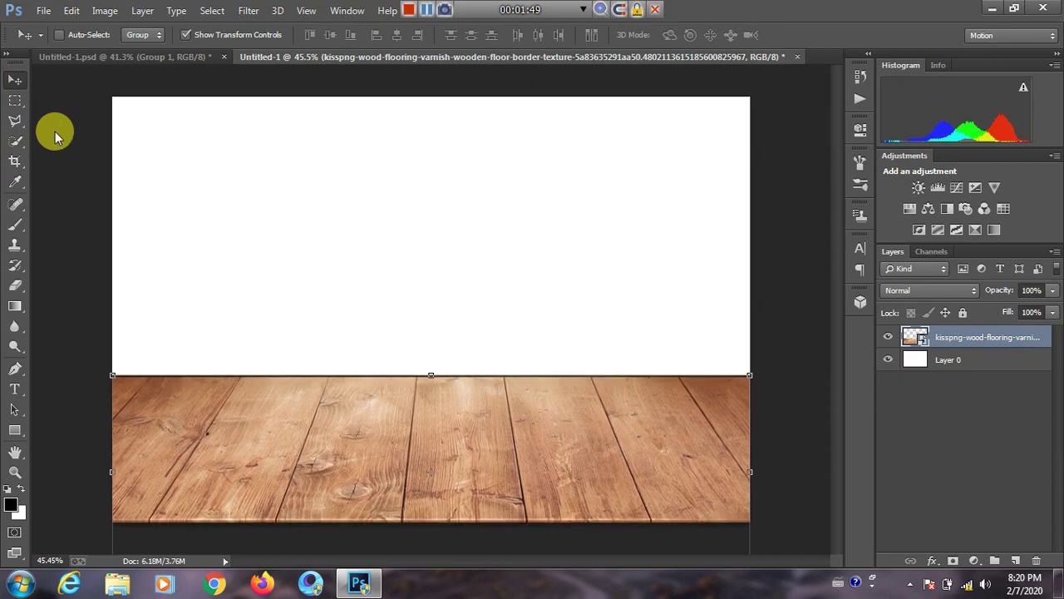
pyautogui.press('Down')
pyautogui.press('Down')
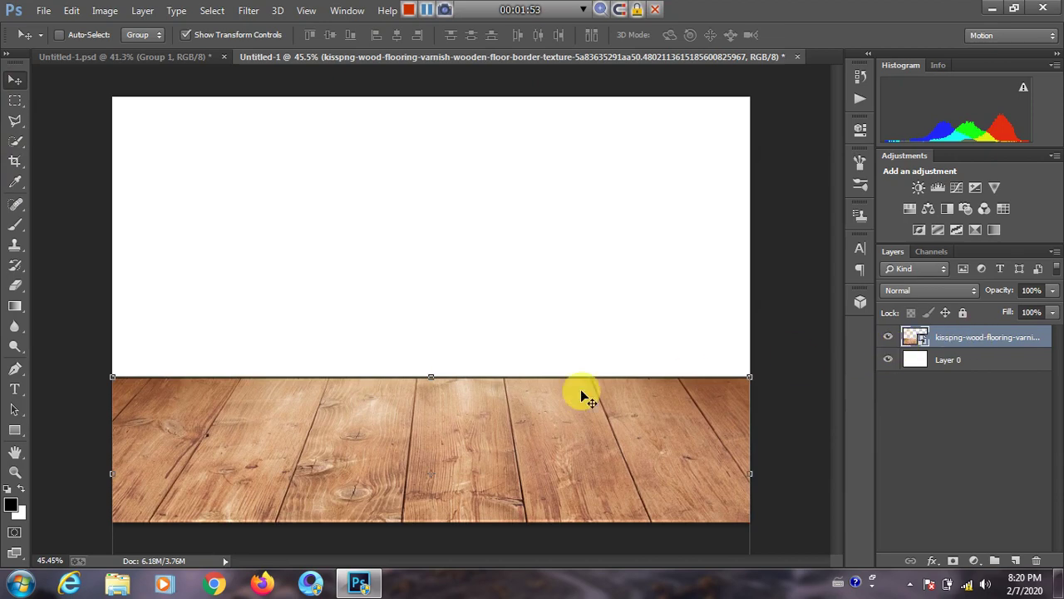
# Rasterize the wood-flooring layer.
pyautogui.rightClick(996, 343)
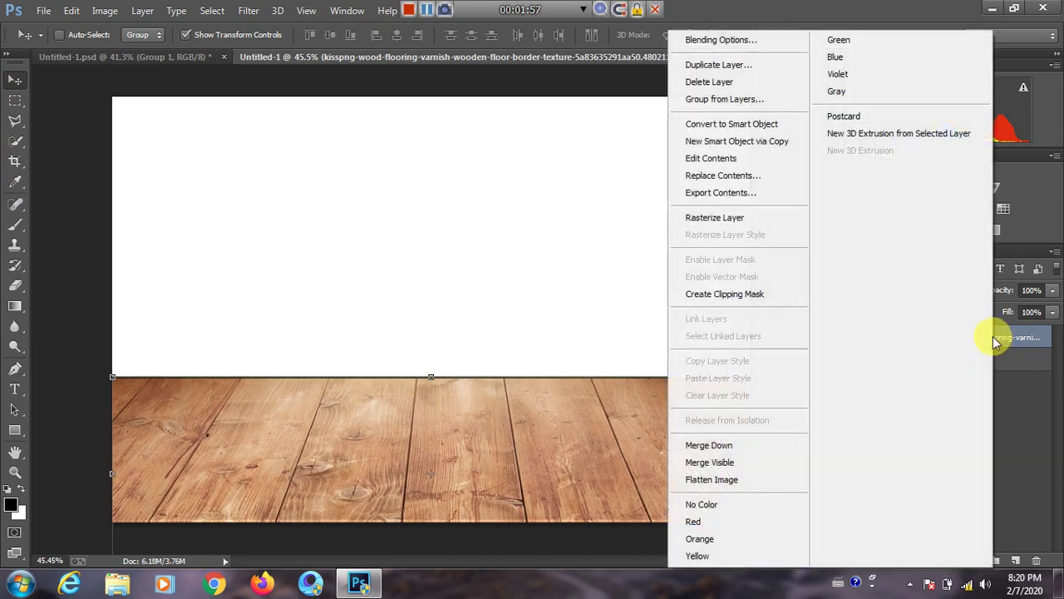
pyautogui.click(730, 216)
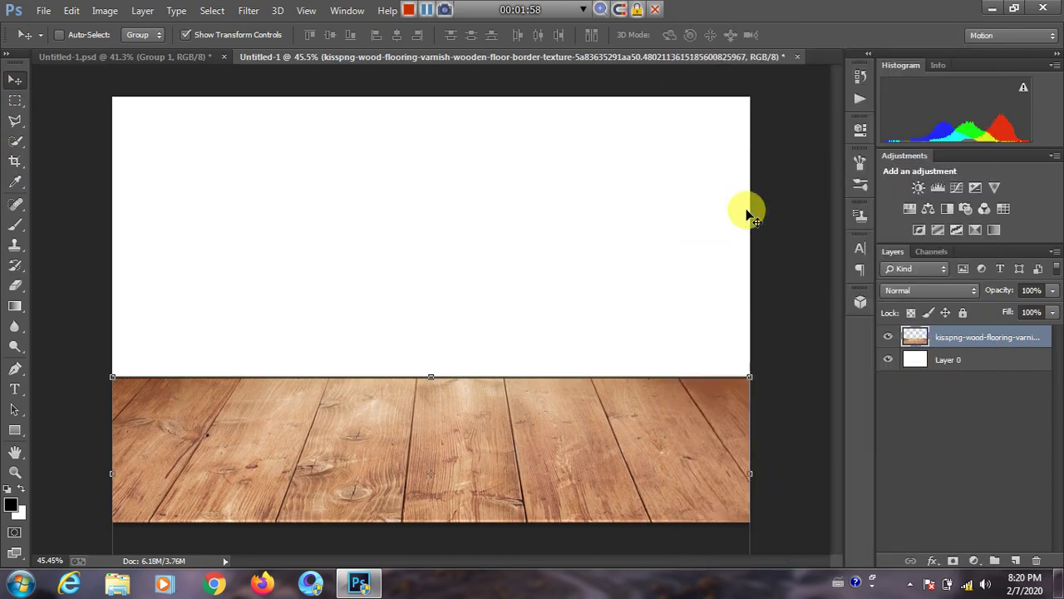
# Select a thin strip along the wood floor's back edge with the Polygonal Lasso, delete it, and clear the selection.
pyautogui.click(15, 121)
pyautogui.click(74, 134)
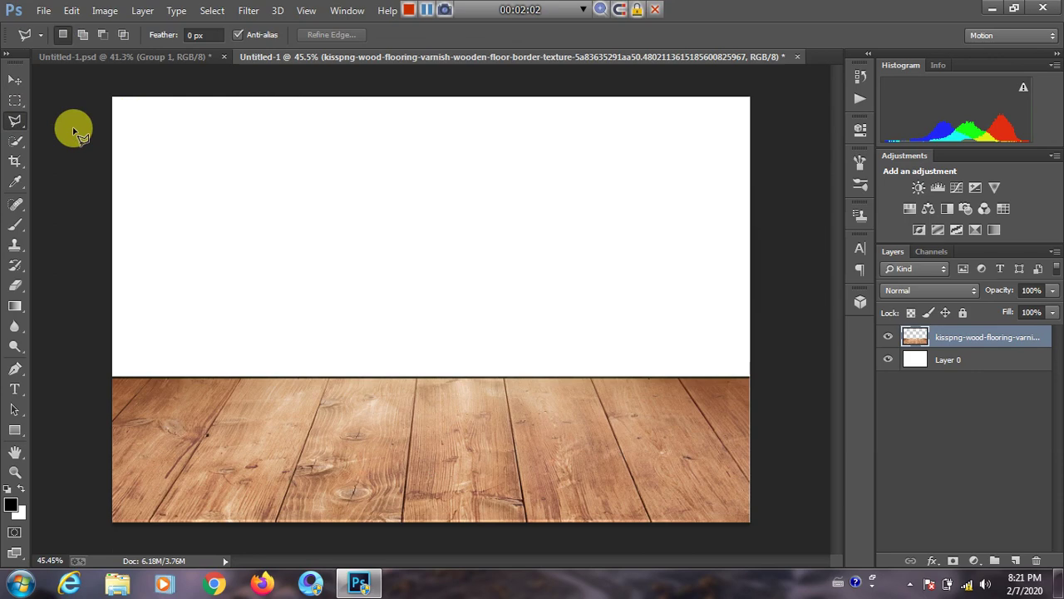
pyautogui.click(98, 387)
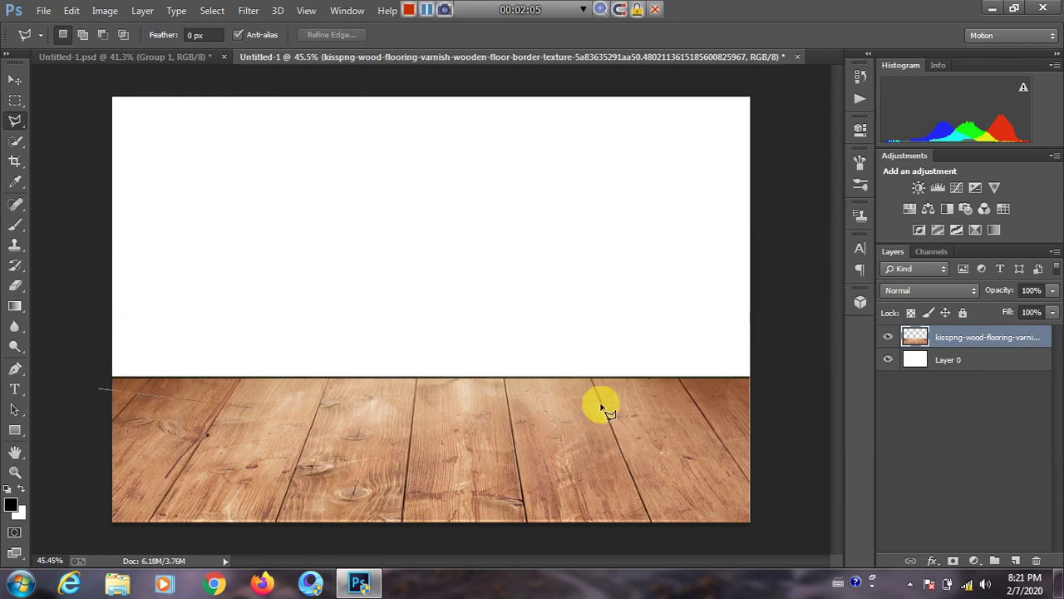
pyautogui.click(770, 387)
pyautogui.click(770, 339)
pyautogui.click(87, 331)
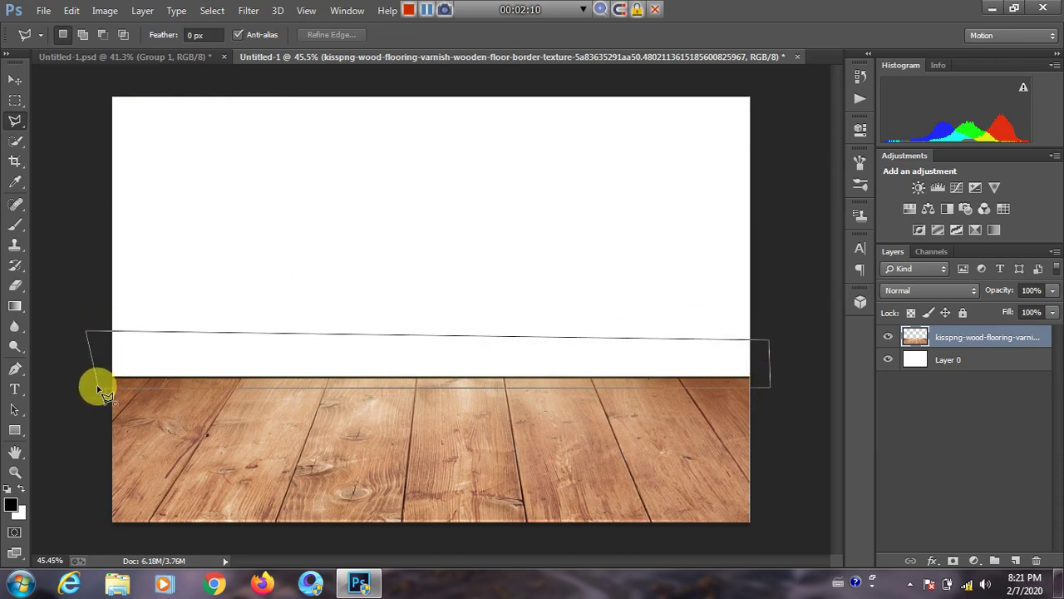
pyautogui.click(98, 388)
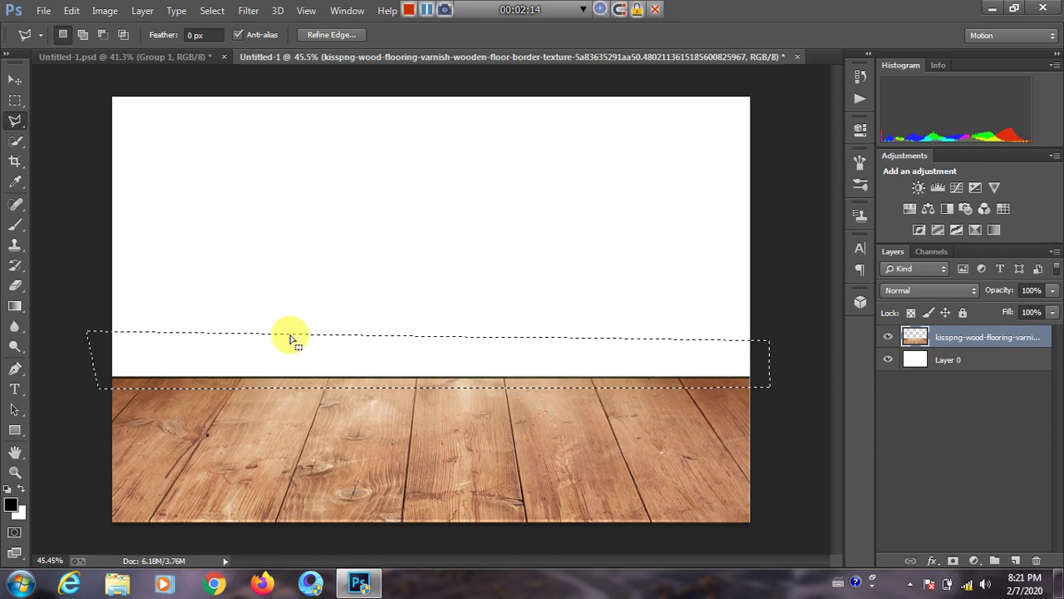
pyautogui.press('Delete')
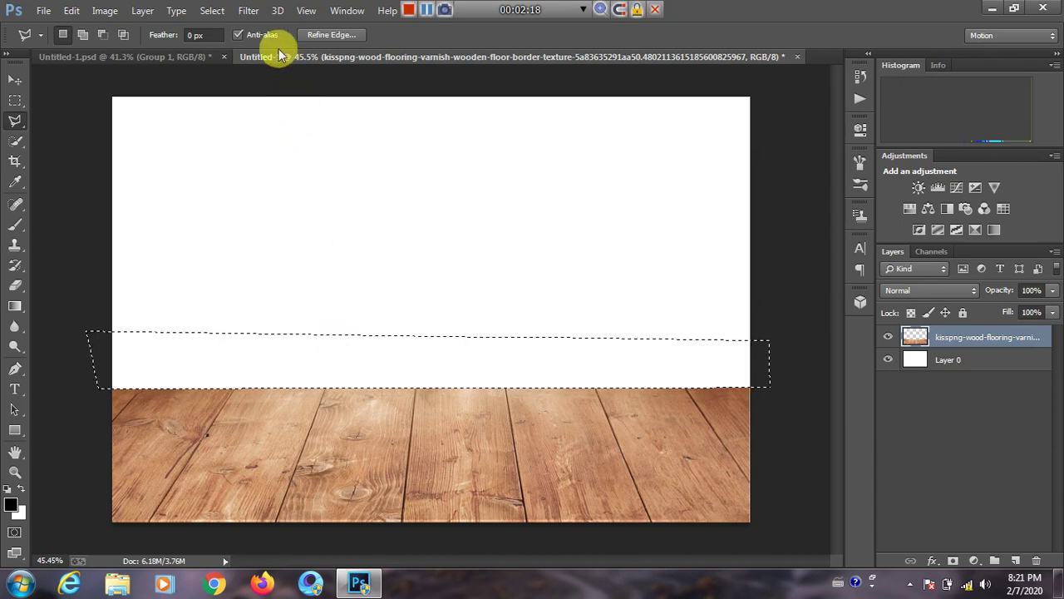
pyautogui.click(215, 11)
pyautogui.click(250, 41)
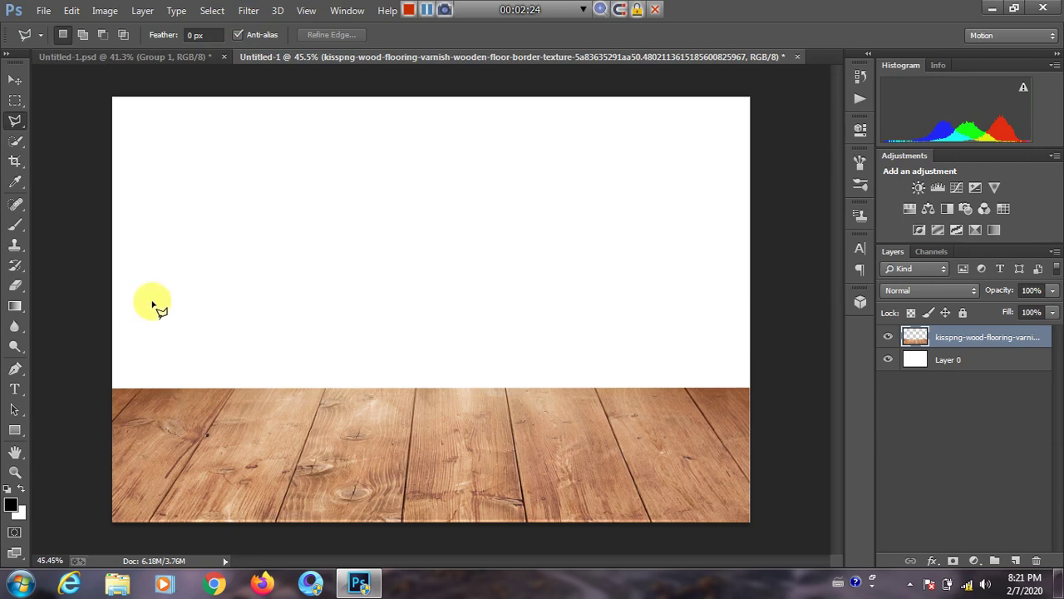
# Place the kisspng whopper-hamburger-cheeseburger-chicken-sandwich image from the Downloads folder as an embedded file.
pyautogui.hotkey('ctrl', '+')
pyautogui.hotkey('ctrl', '-')
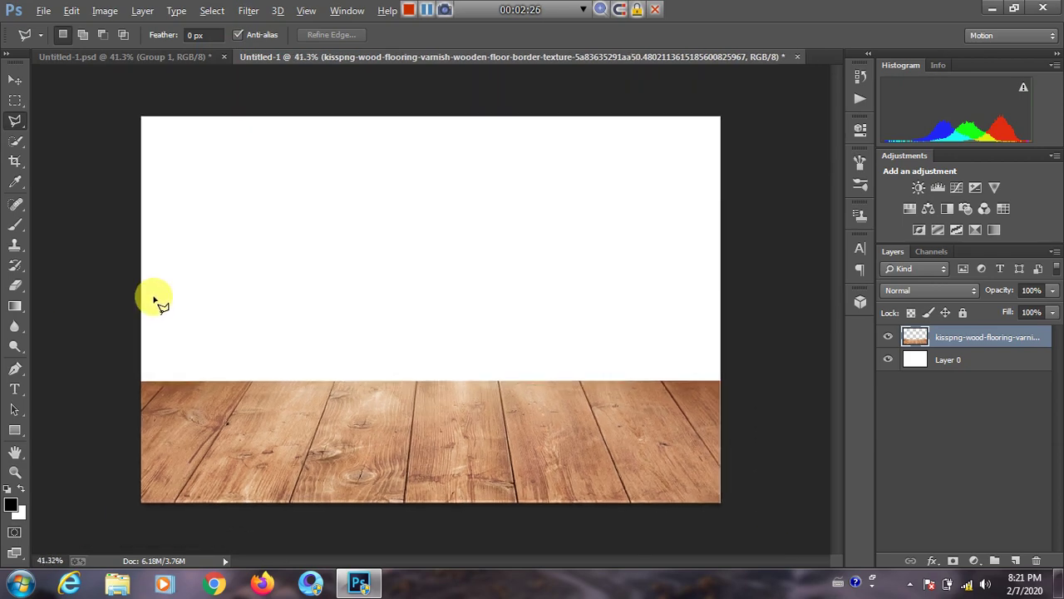
pyautogui.hotkey('ctrl', '0')
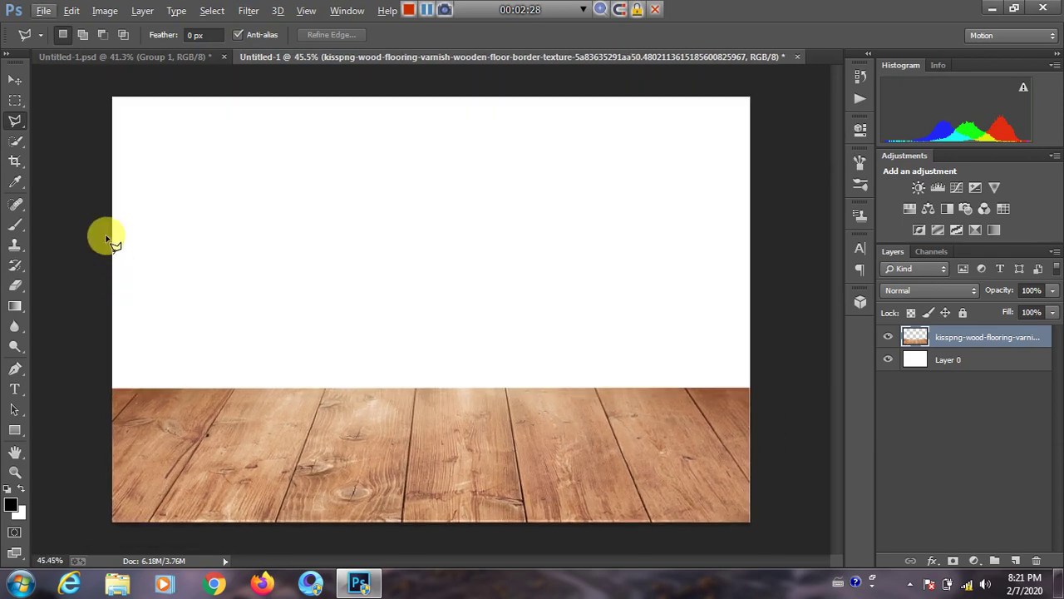
pyautogui.click(43, 11)
pyautogui.click(123, 267)
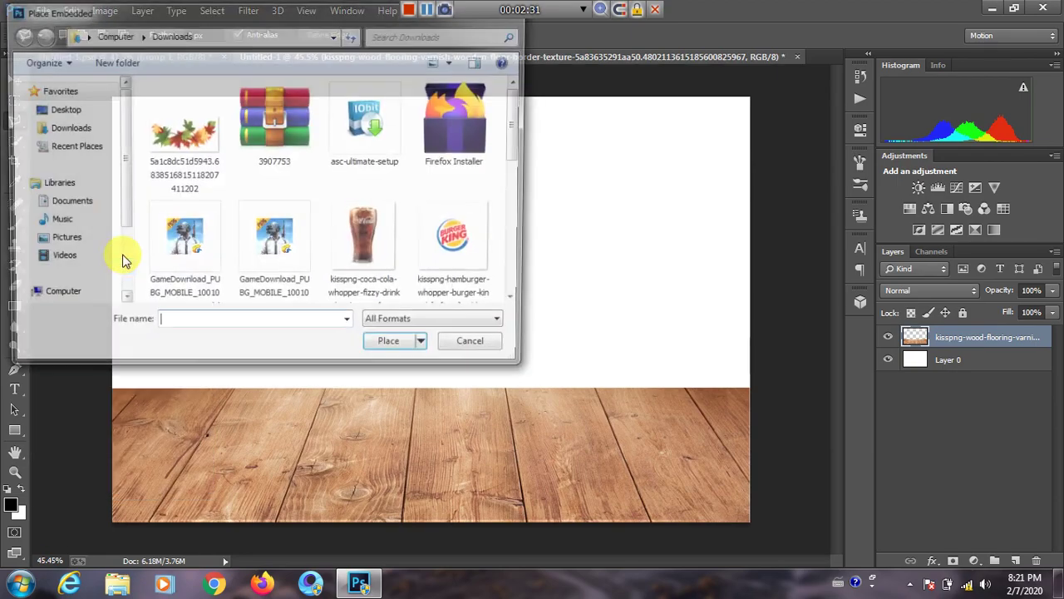
pyautogui.click(338, 260)
pyautogui.scroll(-3, 380, 238)
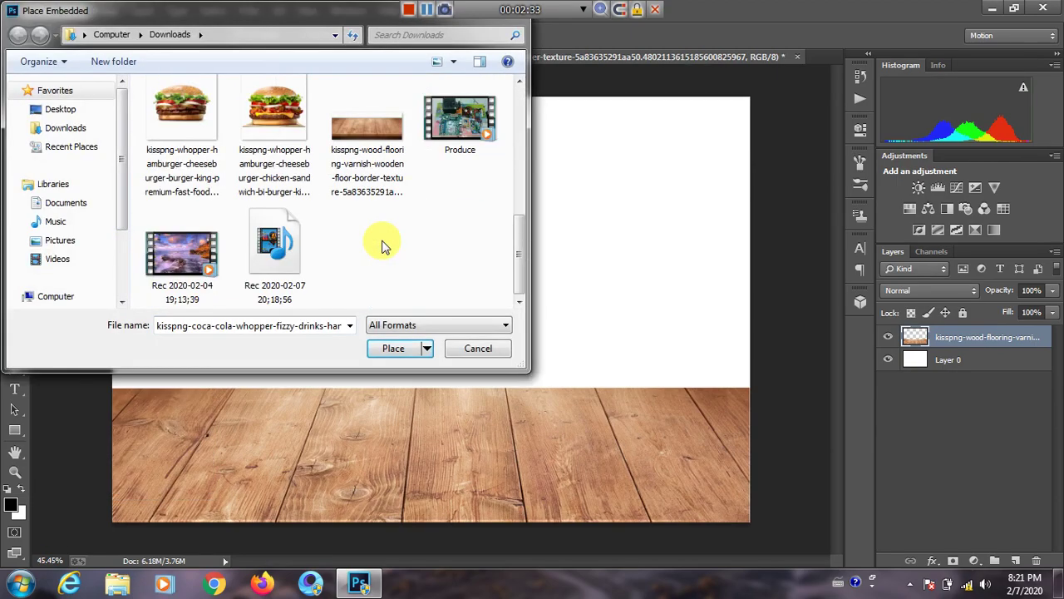
pyautogui.doubleClick(269, 103)
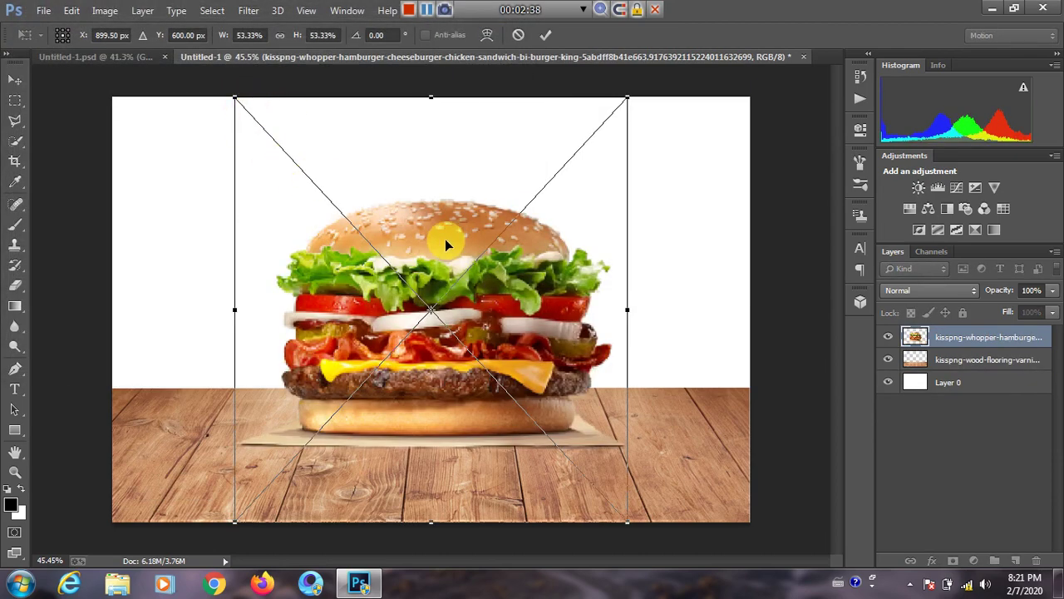
# Scale the placed hamburger to about 43.4%, stand it on the planks slightly right of the canvas centre, and commit the placement.
pyautogui.moveTo(445, 239)
pyautogui.mouseDown()
pyautogui.moveTo(454, 271)
pyautogui.moveTo(456, 248)
pyautogui.mouseUp()
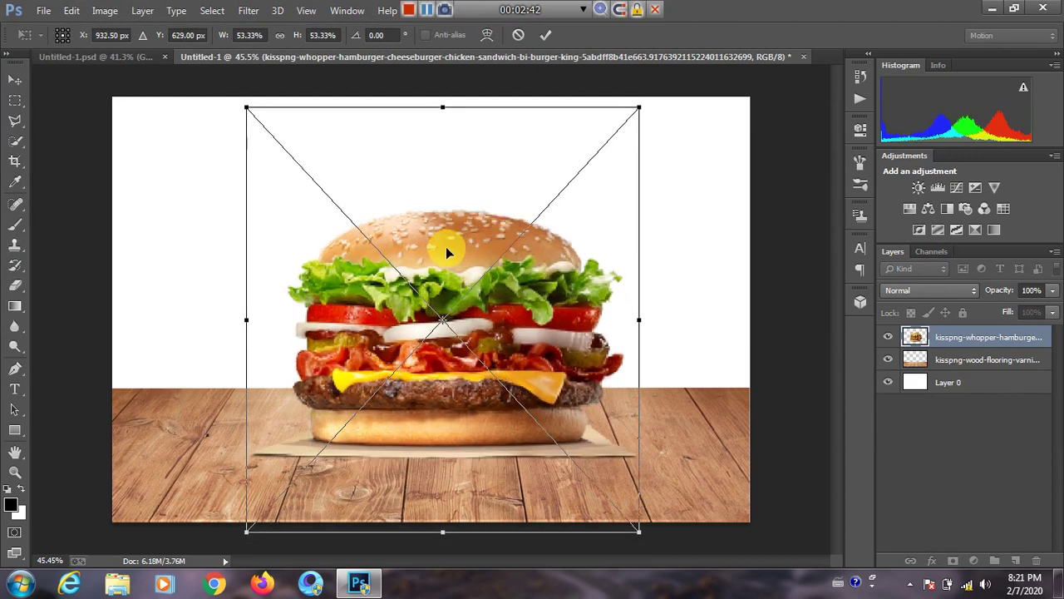
pyautogui.moveTo(246, 106); pyautogui.dragTo(320, 119)
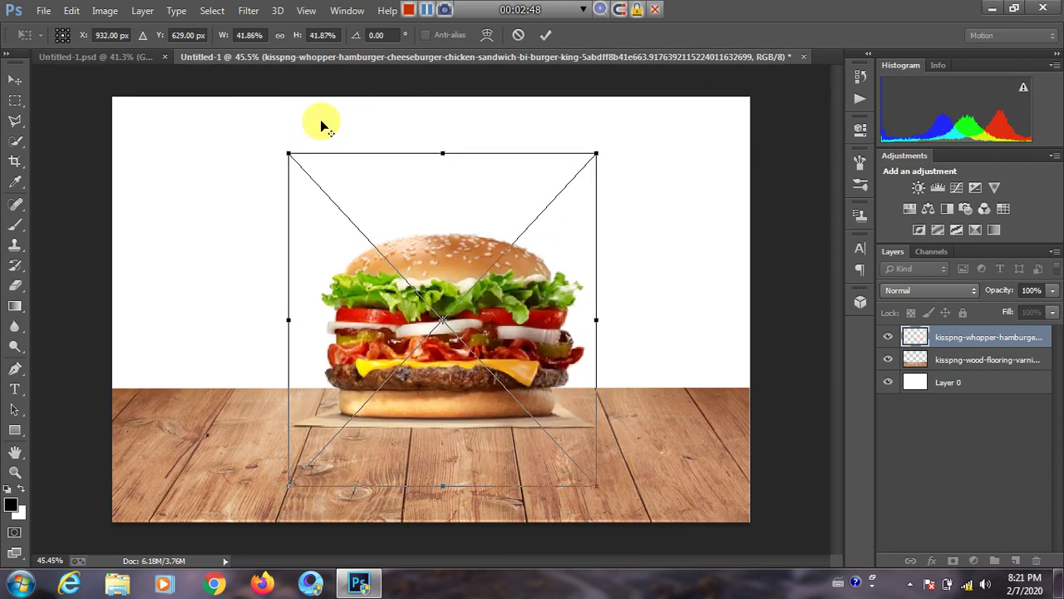
pyautogui.moveTo(452, 261); pyautogui.dragTo(479, 323)
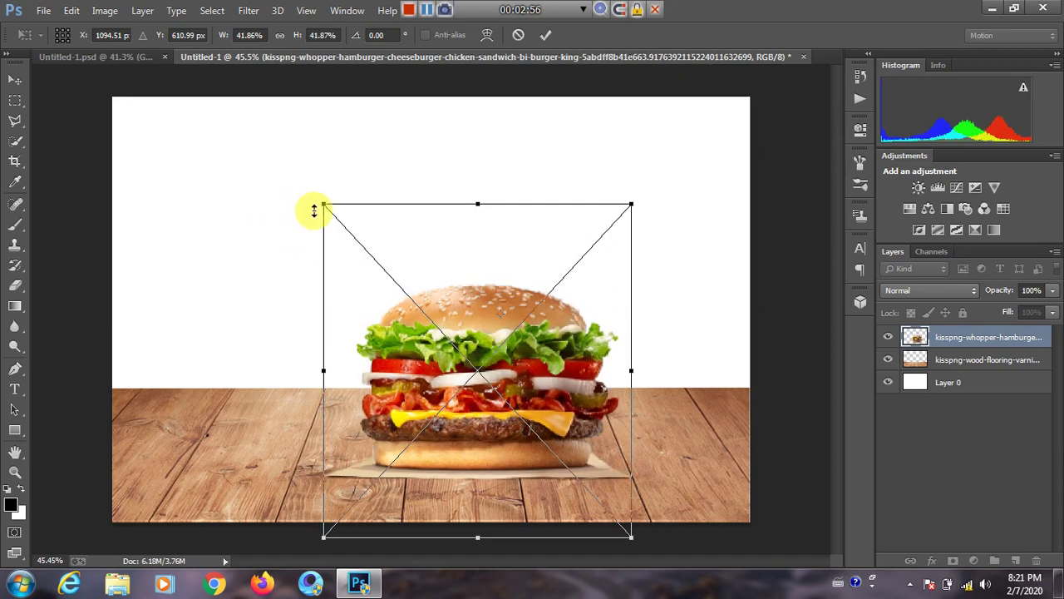
pyautogui.moveTo(323, 204); pyautogui.dragTo(316, 197)
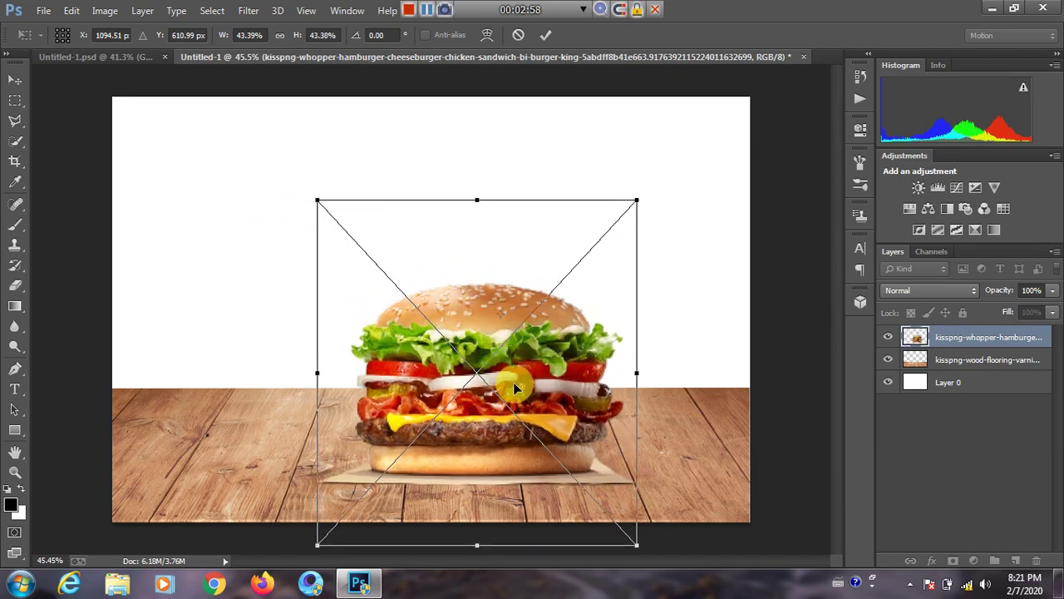
pyautogui.moveTo(514, 382); pyautogui.dragTo(518, 380)
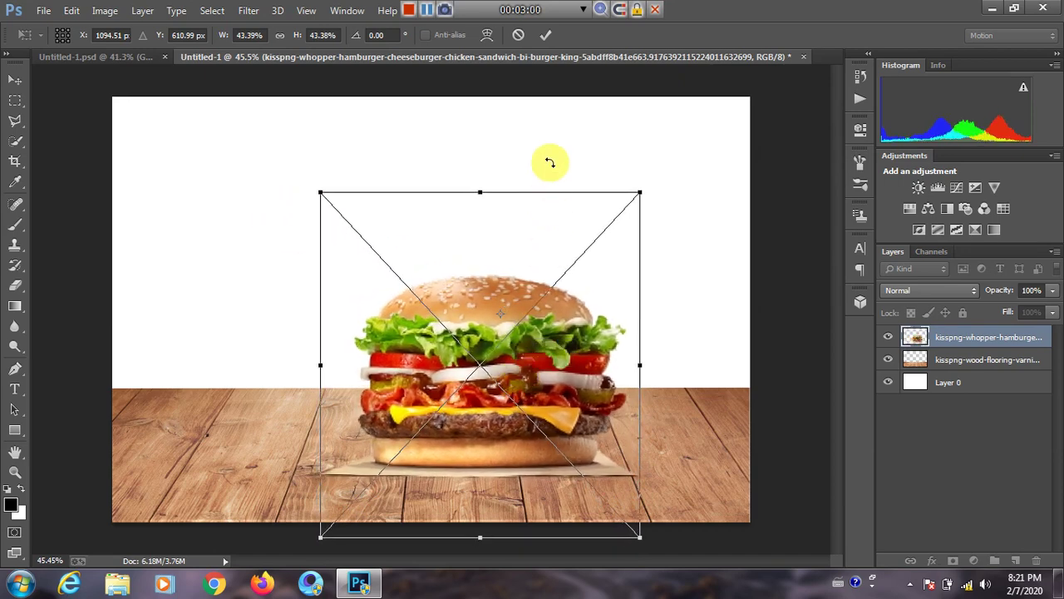
pyautogui.click(547, 34)
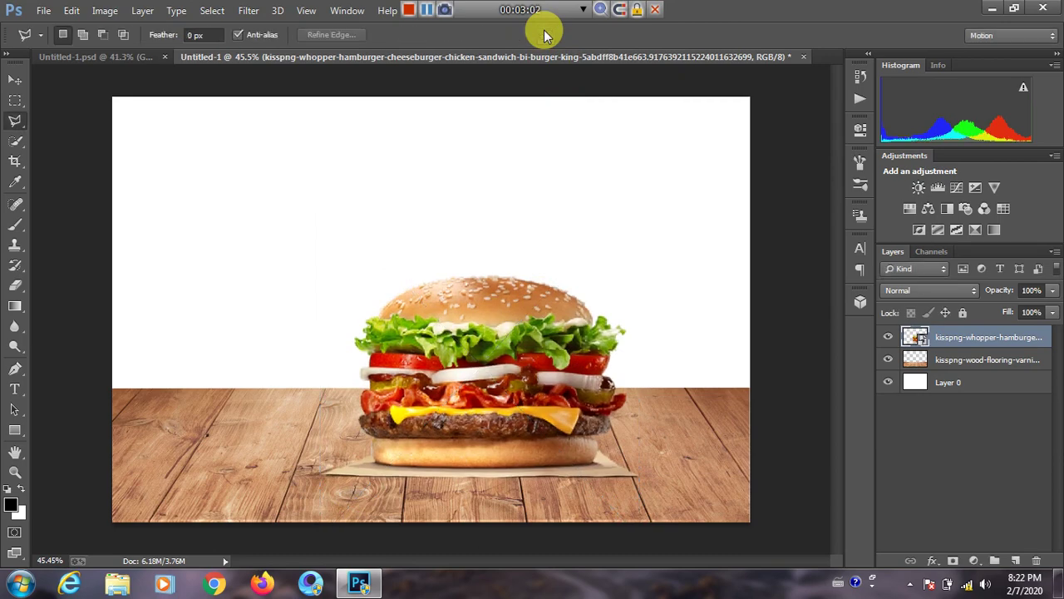
# Place the kisspng whopper-chicken-sandwich crispy-fried-chicken image from the Downloads folder as an embedded file.
pyautogui.click(46, 10)
pyautogui.click(104, 264)
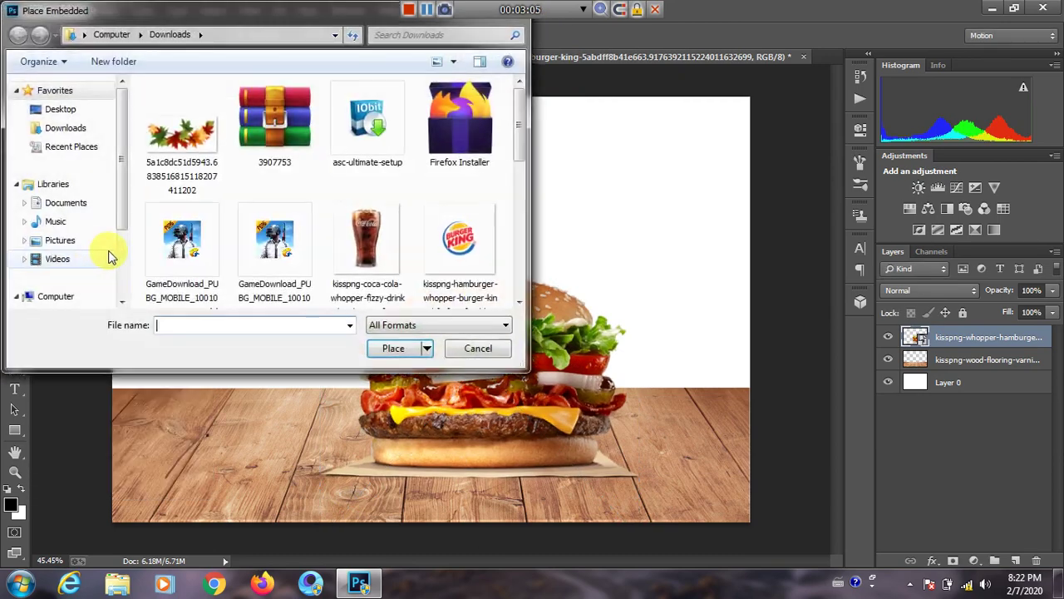
pyautogui.click(273, 239)
pyautogui.scroll(-5, 282, 245)
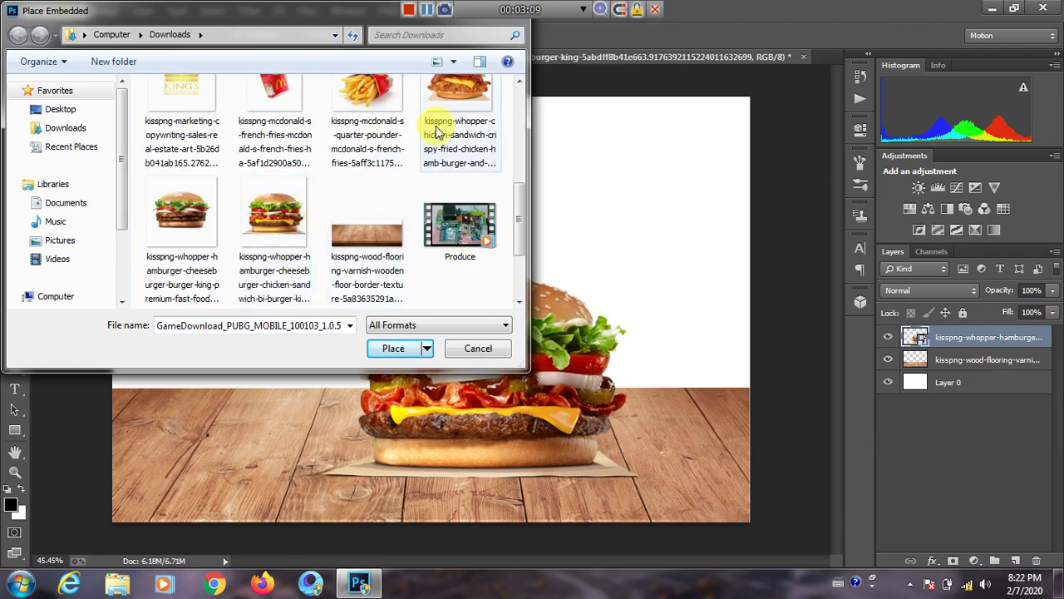
pyautogui.click(459, 99)
pyautogui.doubleClick(459, 95)
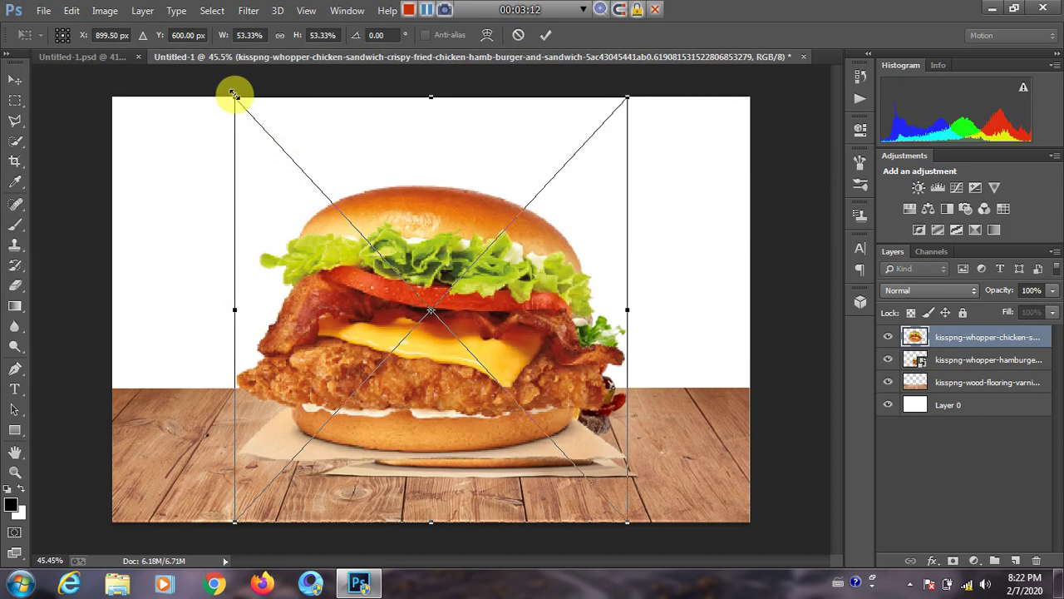
# Scale the chicken burger to about 36.7%, set it on the planks left of the hamburger, and commit the placement.
pyautogui.moveTo(234, 94); pyautogui.dragTo(316, 136)
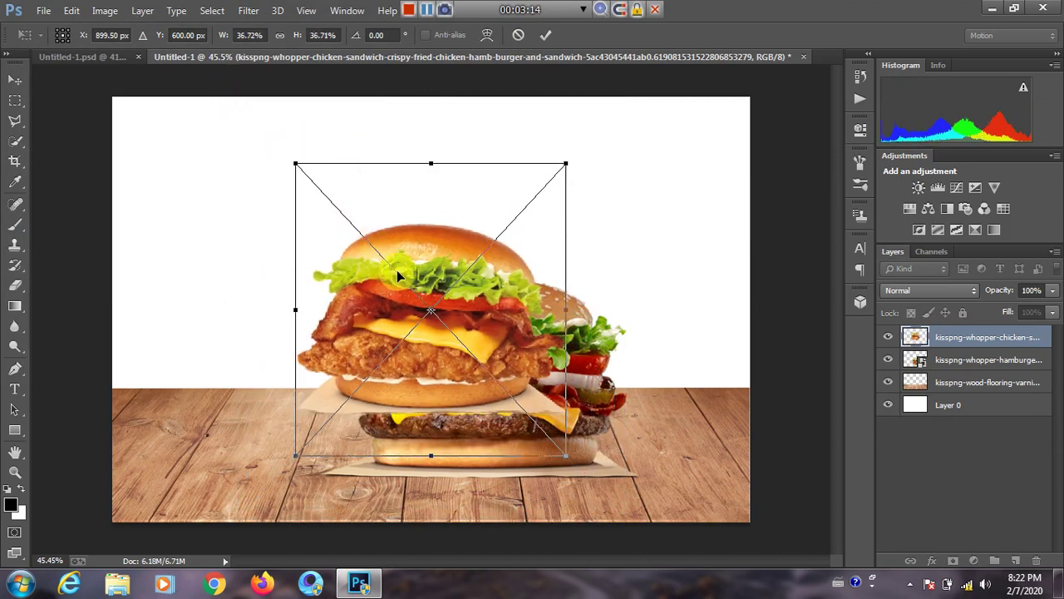
pyautogui.moveTo(449, 293); pyautogui.dragTo(305, 343)
pyautogui.press('l')
pyautogui.click(546, 35)
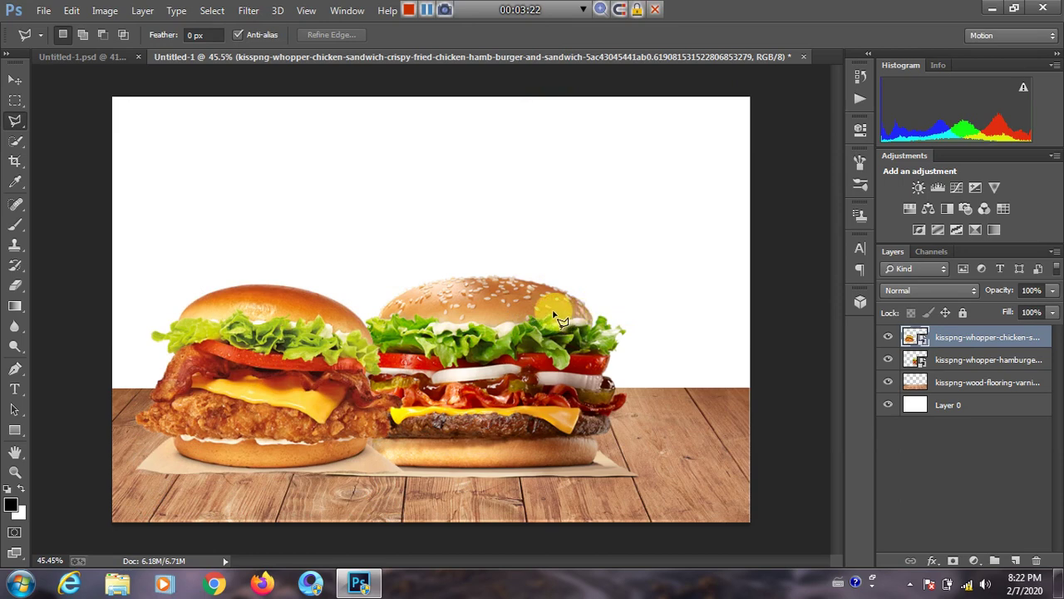
pyautogui.doubleClick(551, 308)
pyautogui.press('Return')
# Move the two burgers apart and slightly down on the planks, and put the chicken burger's layer beneath the hamburger's layer.
pyautogui.click(15, 79)
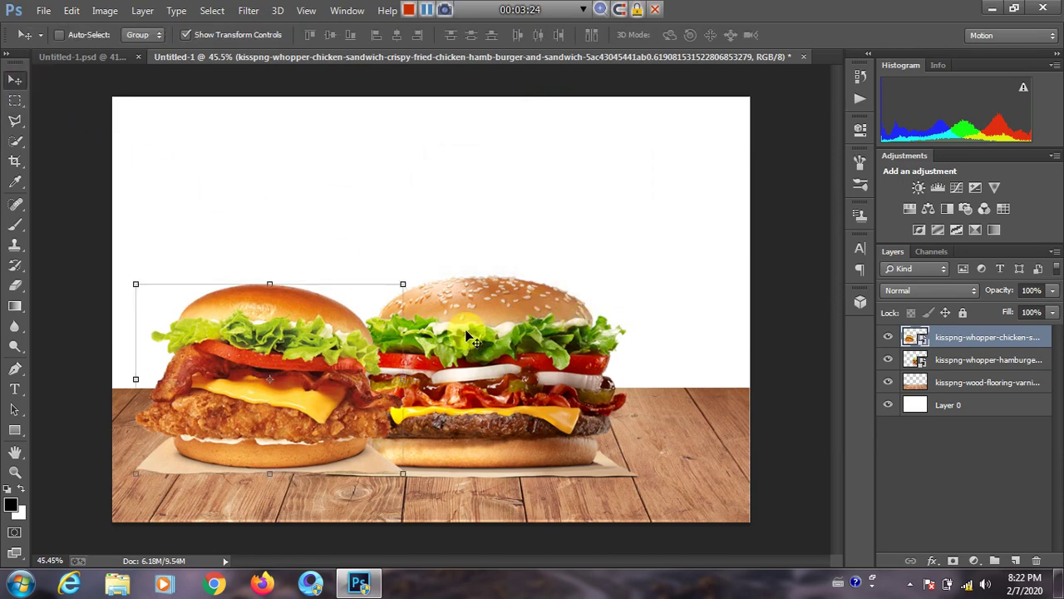
pyautogui.moveTo(478, 330); pyautogui.dragTo(557, 367)
pyautogui.click(973, 366)
pyautogui.moveTo(557, 366); pyautogui.dragTo(557, 366)
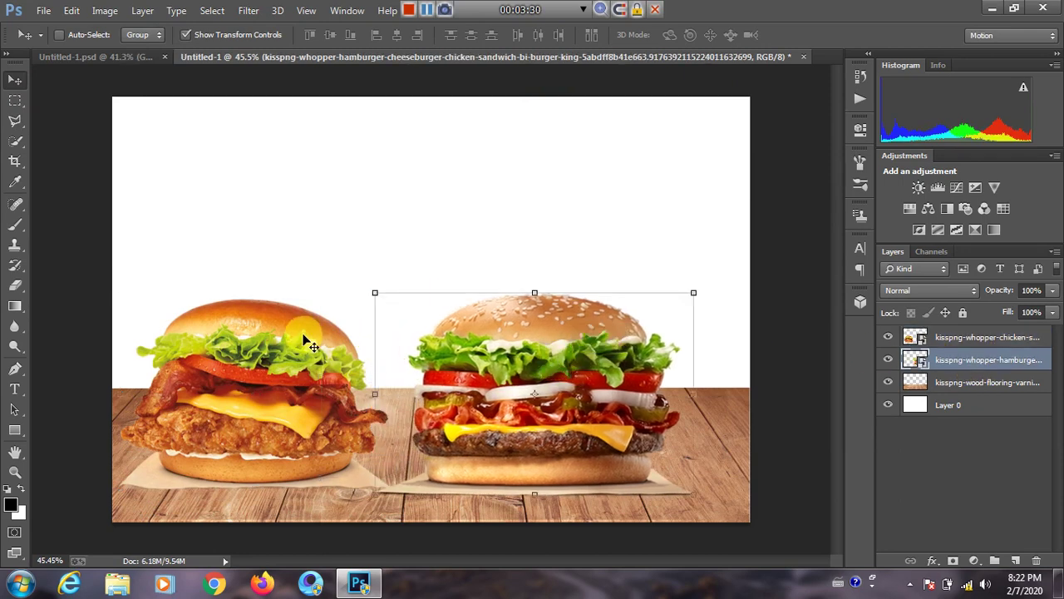
pyautogui.moveTo(958, 343); pyautogui.dragTo(960, 376)
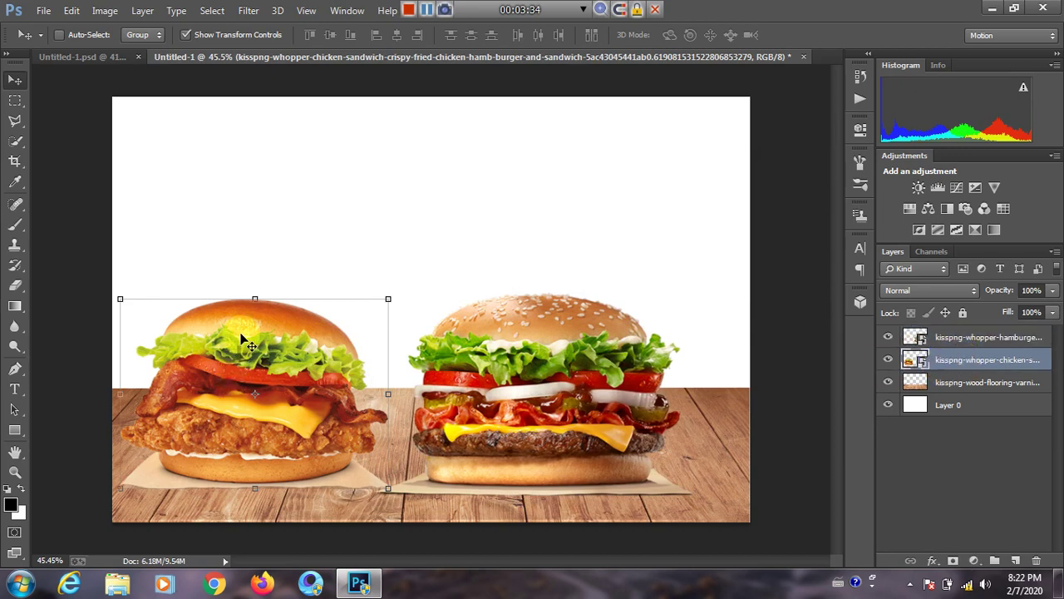
# Scale the chicken burger to about 33%, set it close to the hamburger's left side, and commit the transform.
pyautogui.moveTo(242, 340); pyautogui.dragTo(284, 333)
pyautogui.moveTo(163, 290); pyautogui.dragTo(172, 238)
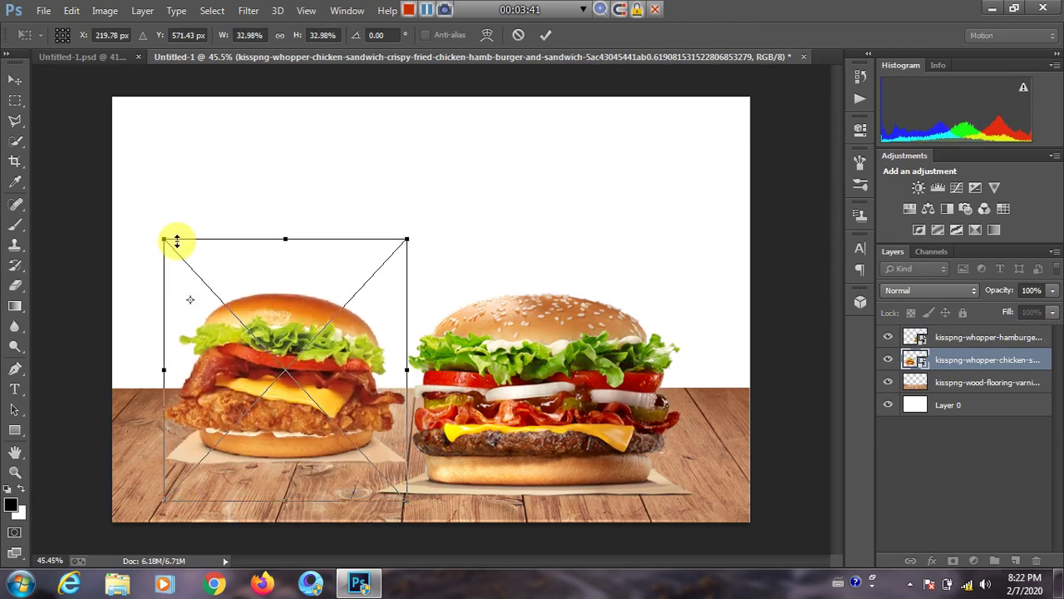
pyautogui.moveTo(313, 395); pyautogui.dragTo(331, 408)
pyautogui.click(546, 35)
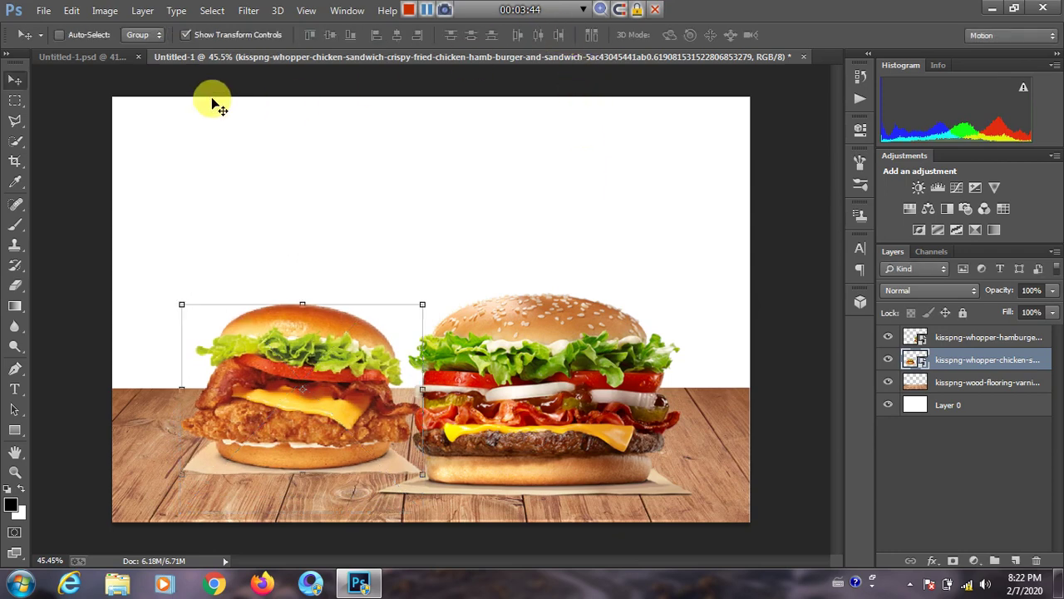
# Compare the layout with the finished banner in Untitled-1.psd and nudge the chicken burger slightly down.
pyautogui.click(107, 57)
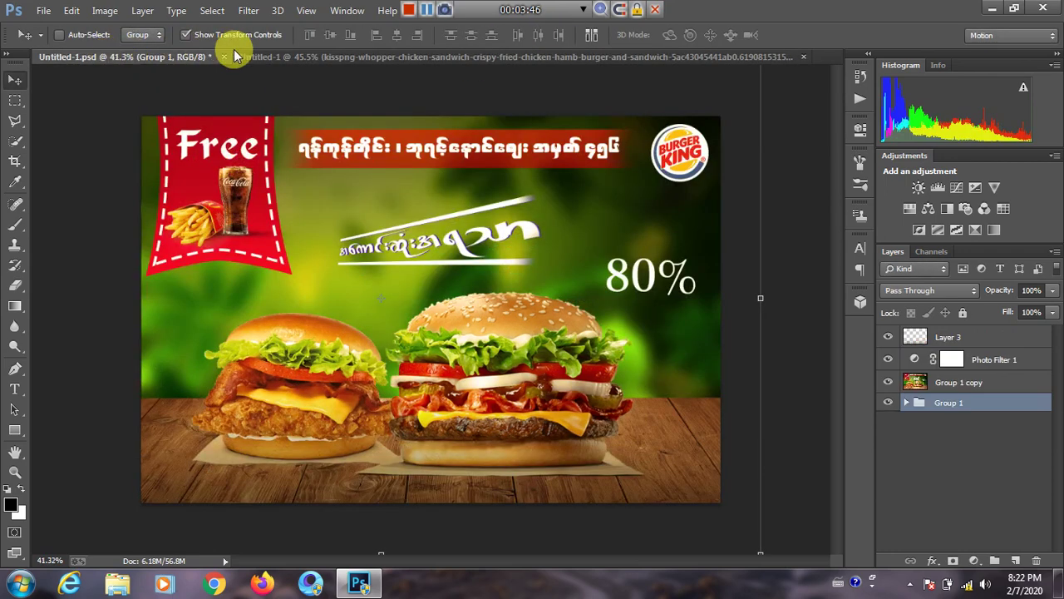
pyautogui.click(359, 57)
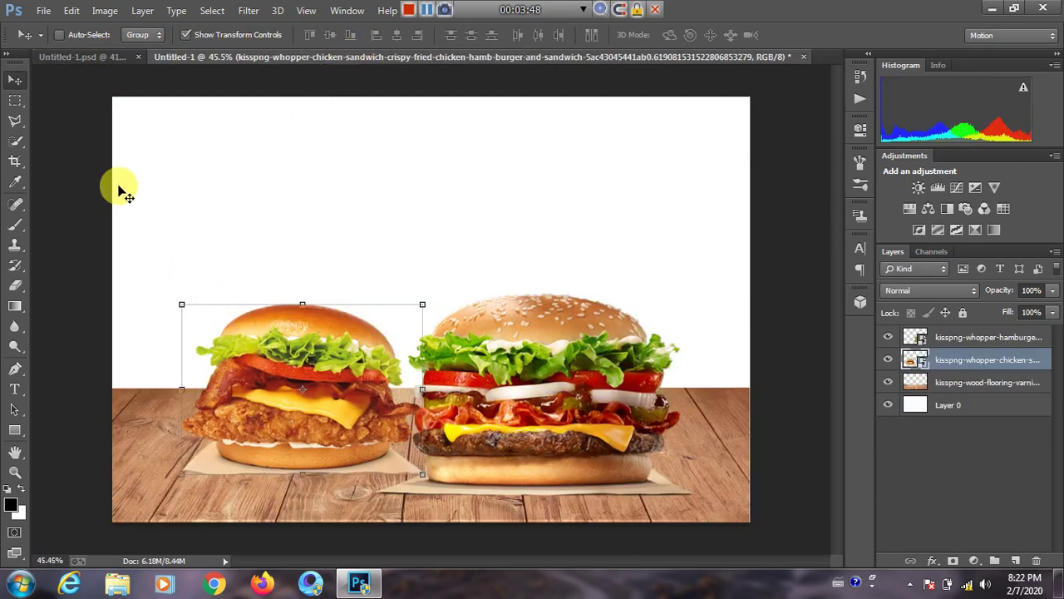
pyautogui.click(90, 56)
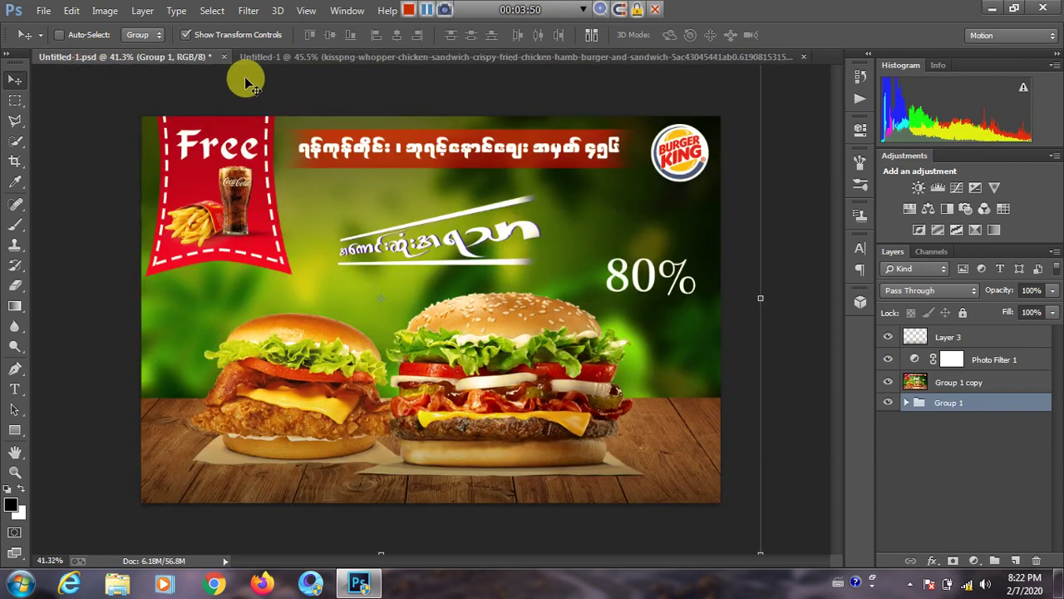
pyautogui.click(369, 57)
pyautogui.moveTo(260, 367)
pyautogui.mouseDown()
pyautogui.moveTo(261, 387)
pyautogui.moveTo(263, 377)
pyautogui.mouseUp()
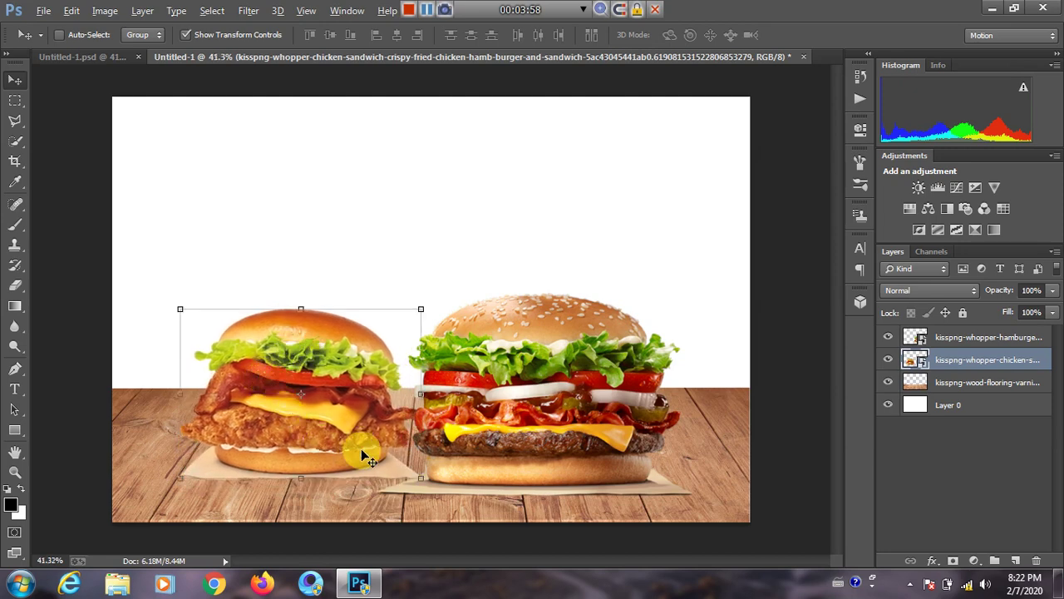
# Place the green leaf image 397969 from the Desktop folder into the banner as an embedded image.
pyautogui.hotkey('ctrl', '-')
pyautogui.hotkey('ctrl', '0')
pyautogui.click(15, 409)
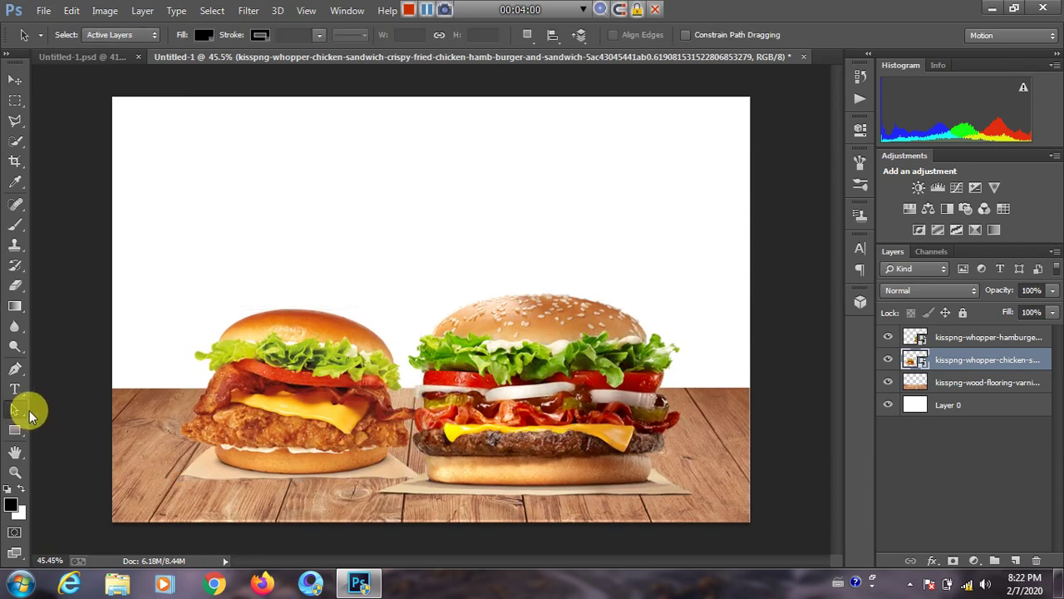
pyautogui.click(45, 9)
pyautogui.click(82, 264)
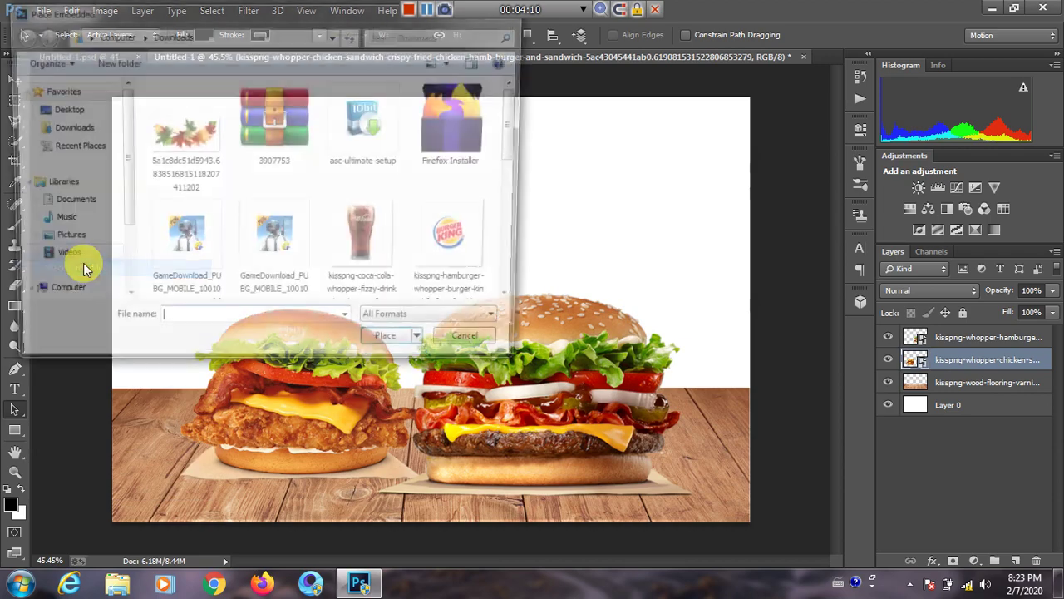
pyautogui.click(60, 109)
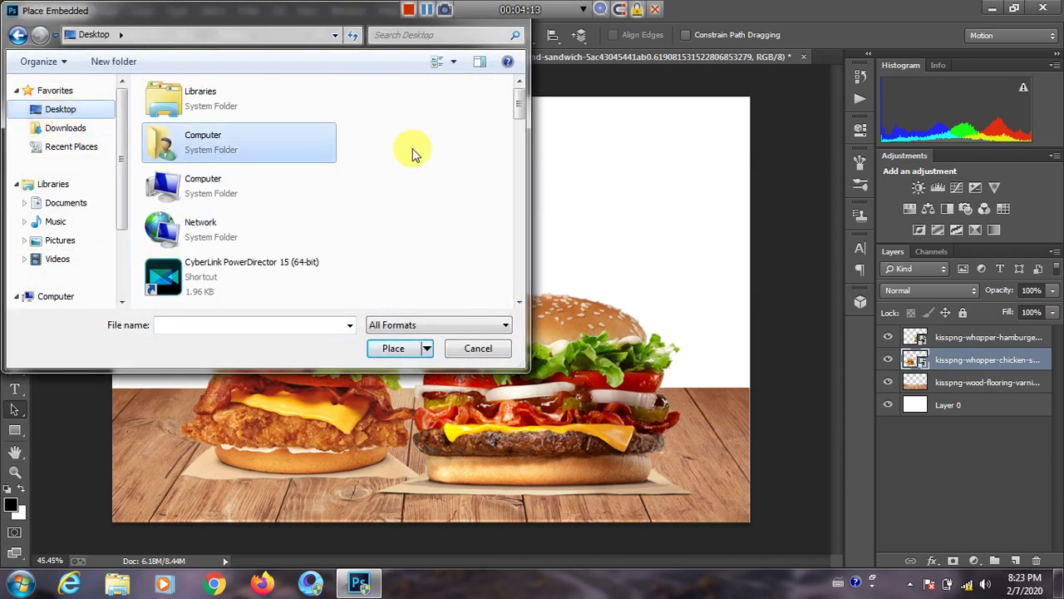
pyautogui.moveTo(517, 104); pyautogui.dragTo(517, 202)
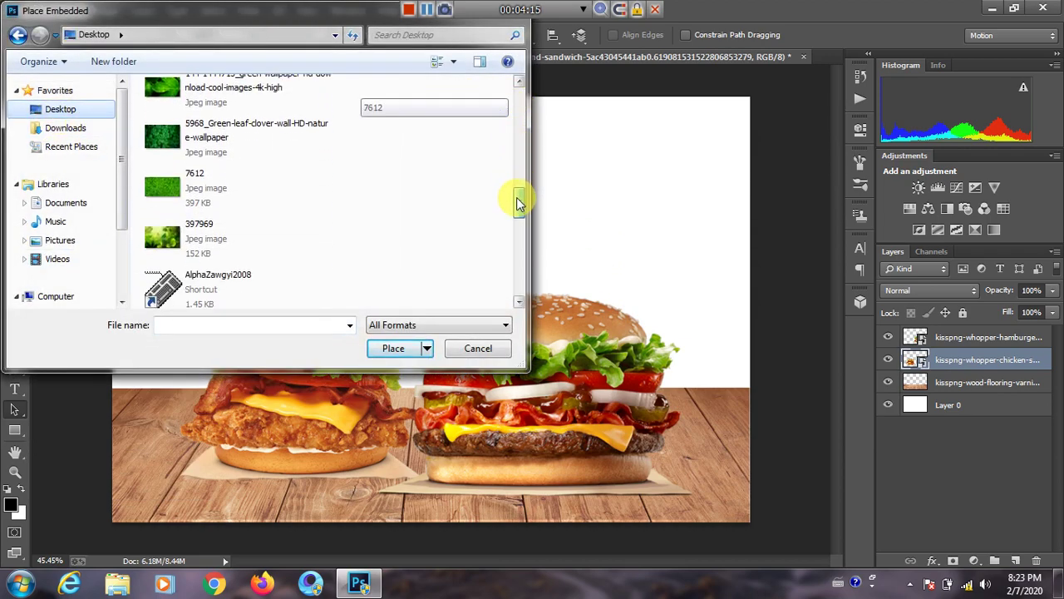
pyautogui.doubleClick(193, 240)
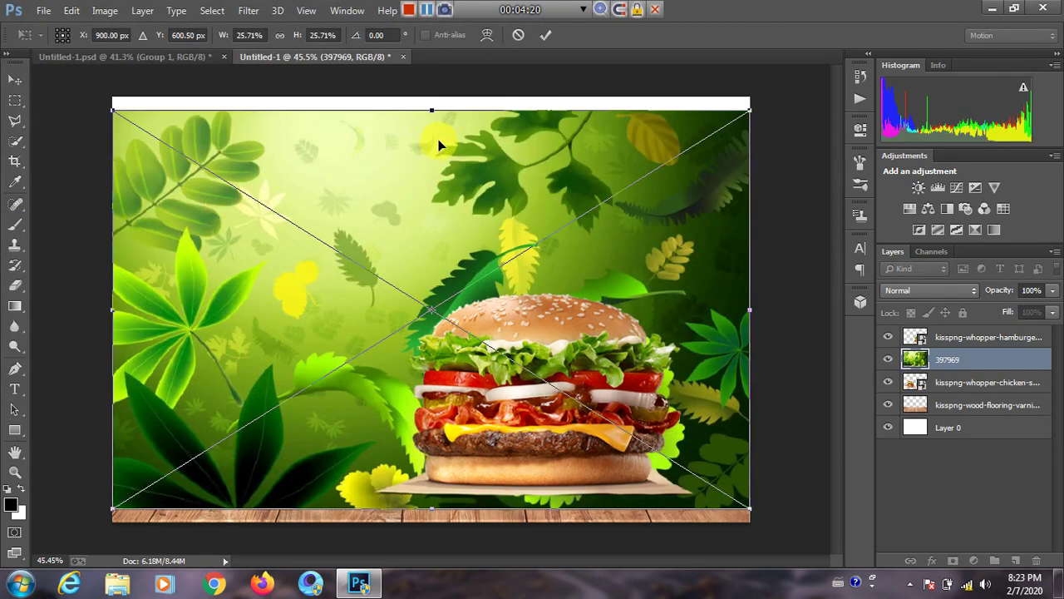
# Align the leaf image with the canvas's upper edge, commit it, and move its layer beneath the wood flooring layer.
pyautogui.moveTo(438, 139); pyautogui.dragTo(438, 128)
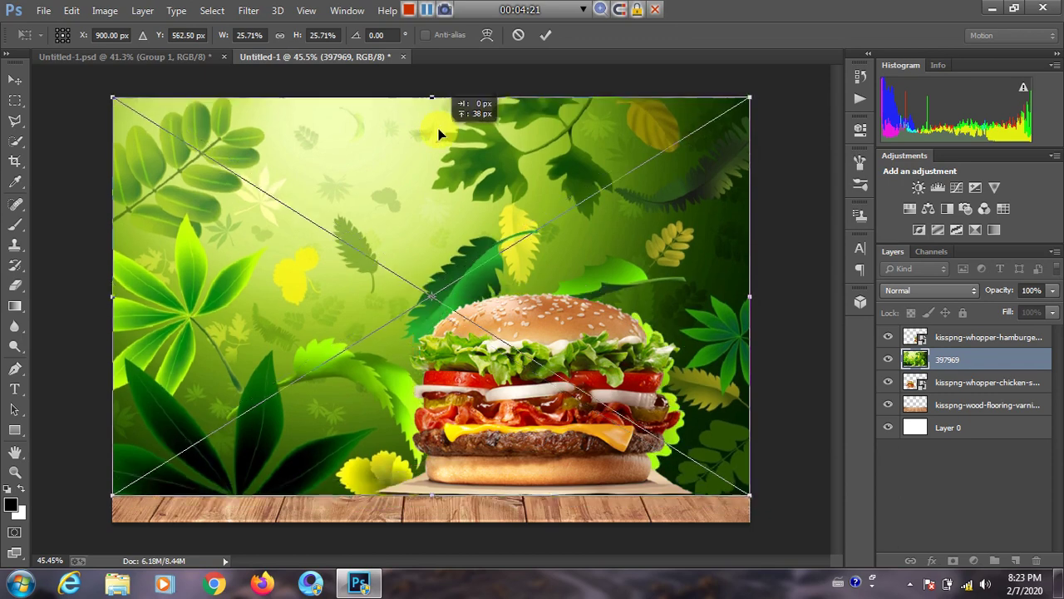
pyautogui.click(549, 35)
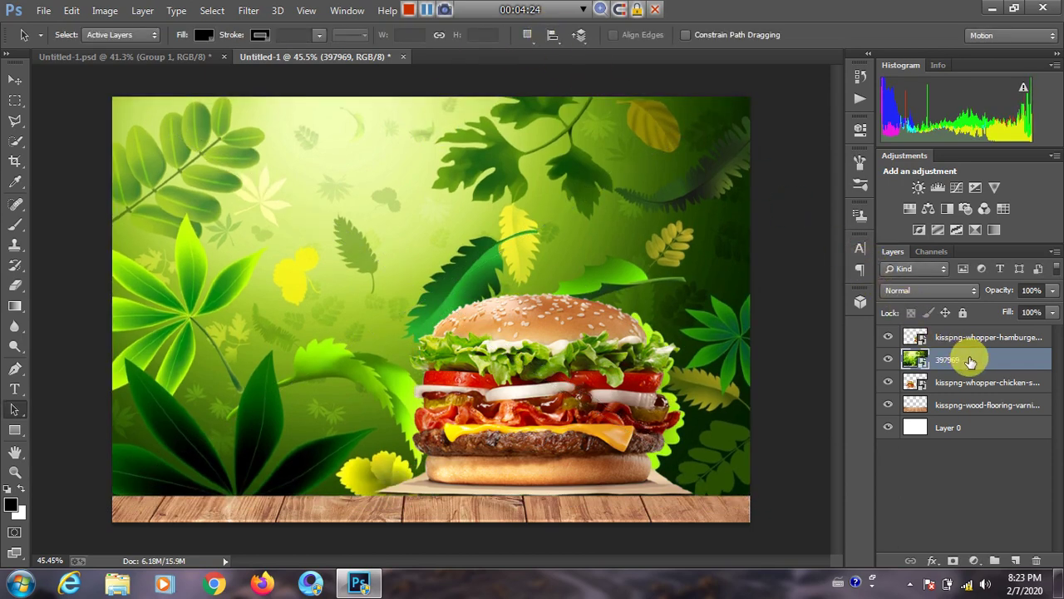
pyautogui.moveTo(966, 359); pyautogui.dragTo(975, 414)
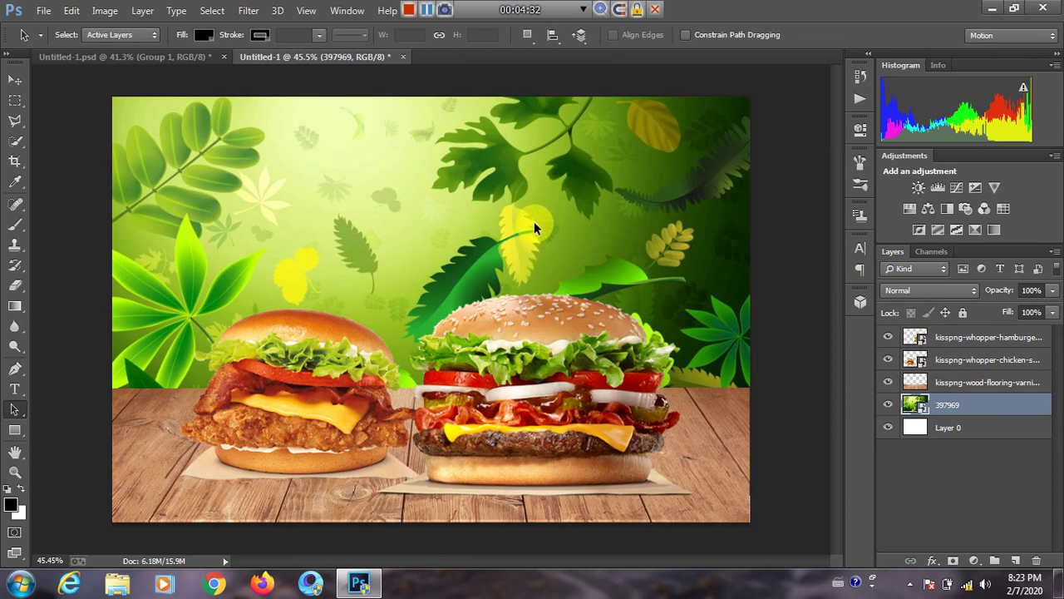
pyautogui.click(149, 57)
pyautogui.click(274, 57)
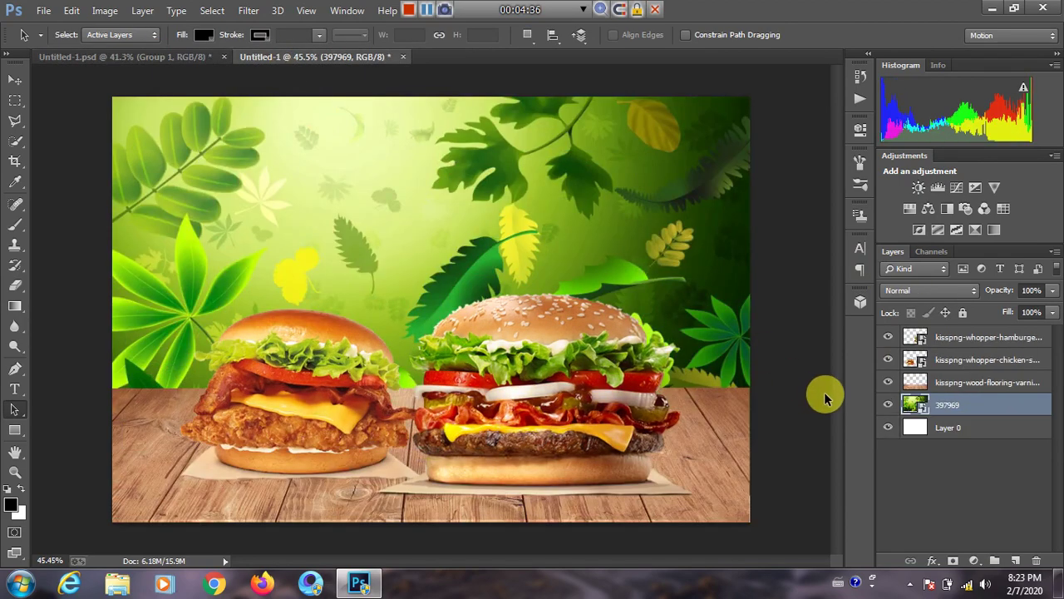
# Rasterize the 397969 leaf layer and apply a Gaussian Blur with a 20.9-pixel radius to it.
pyautogui.rightClick(988, 408)
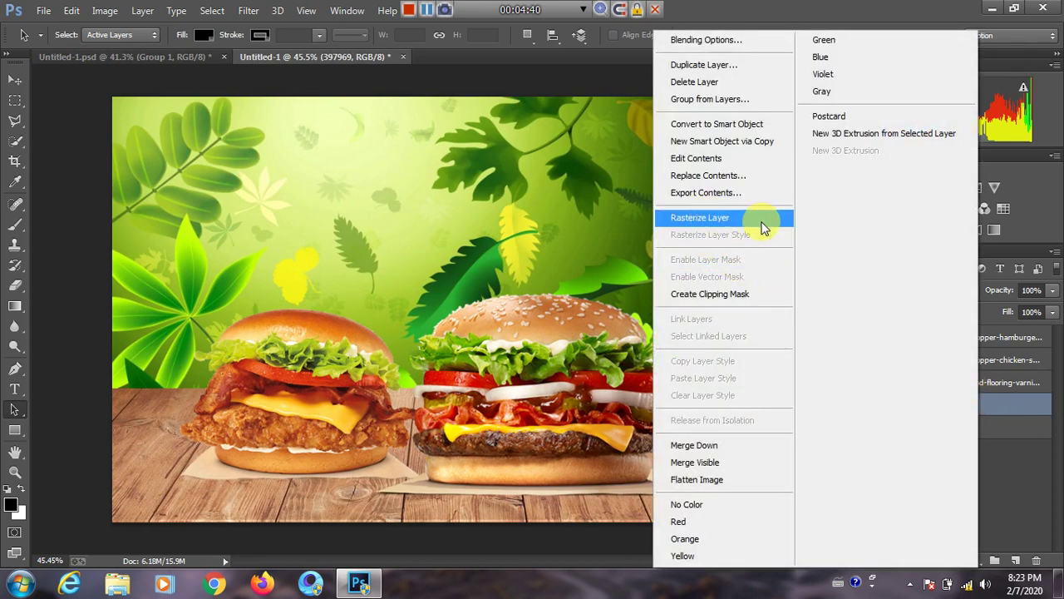
pyautogui.click(728, 219)
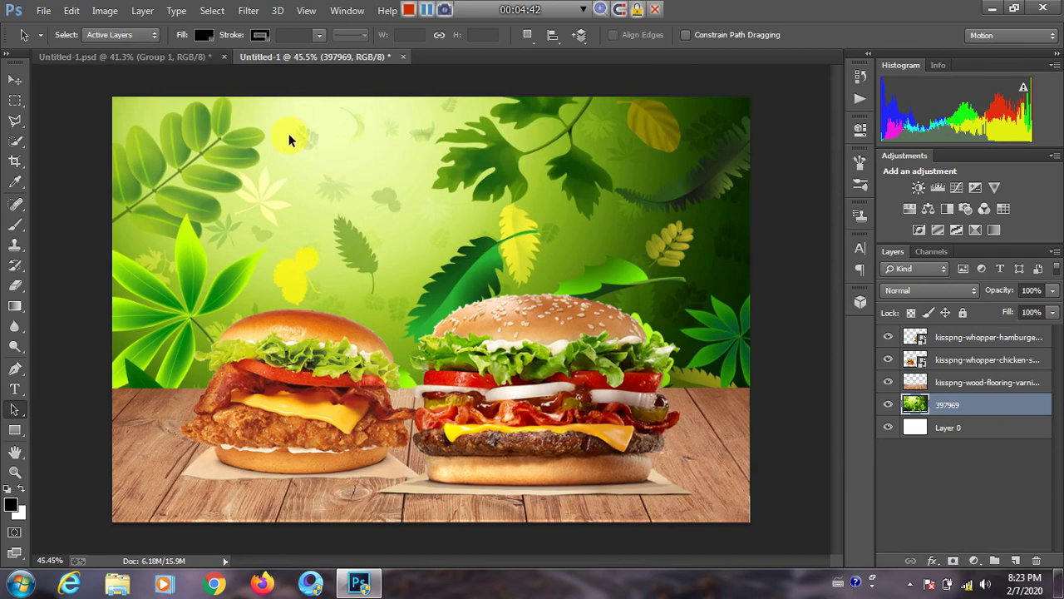
pyautogui.click(252, 11)
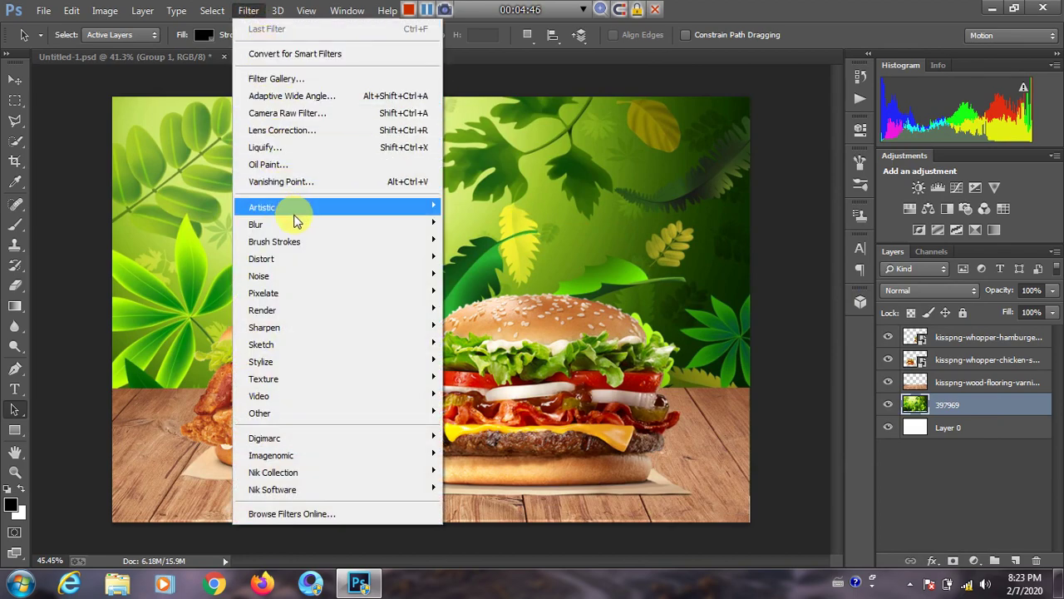
pyautogui.moveTo(287, 223)
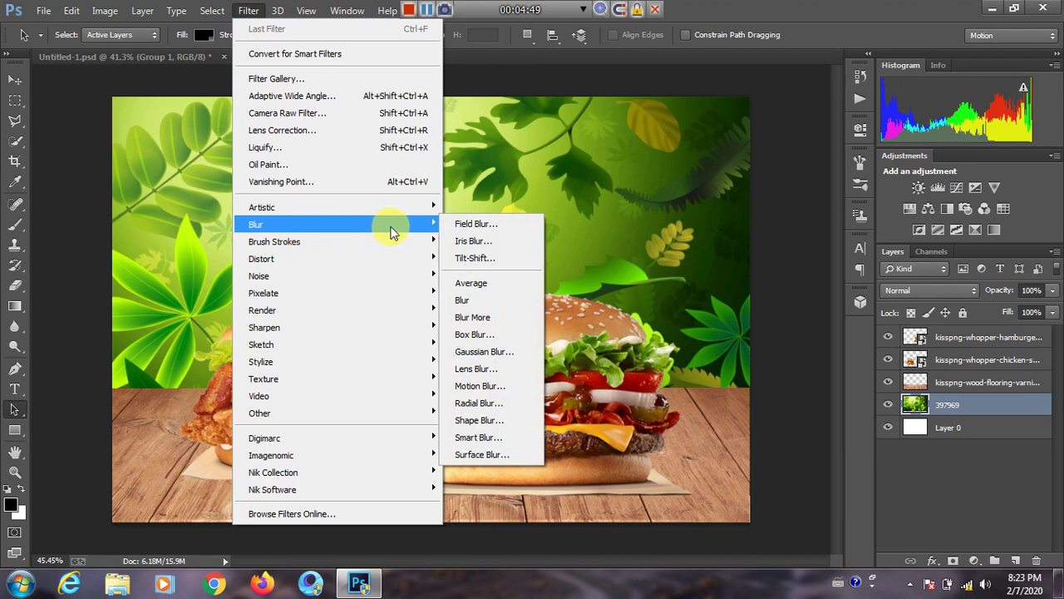
pyautogui.click(499, 358)
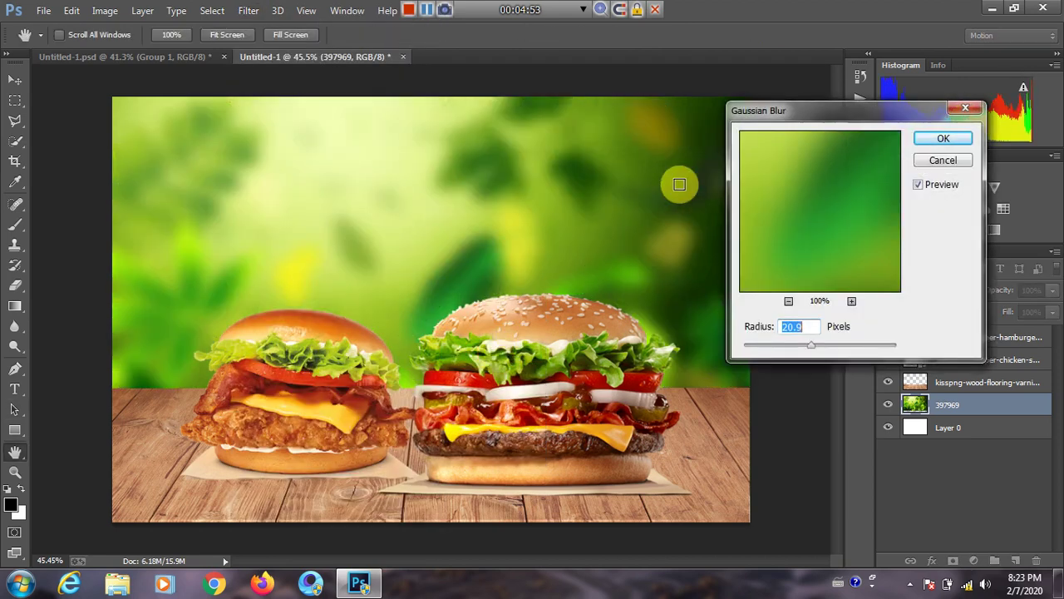
pyautogui.moveTo(791, 107); pyautogui.dragTo(763, 55)
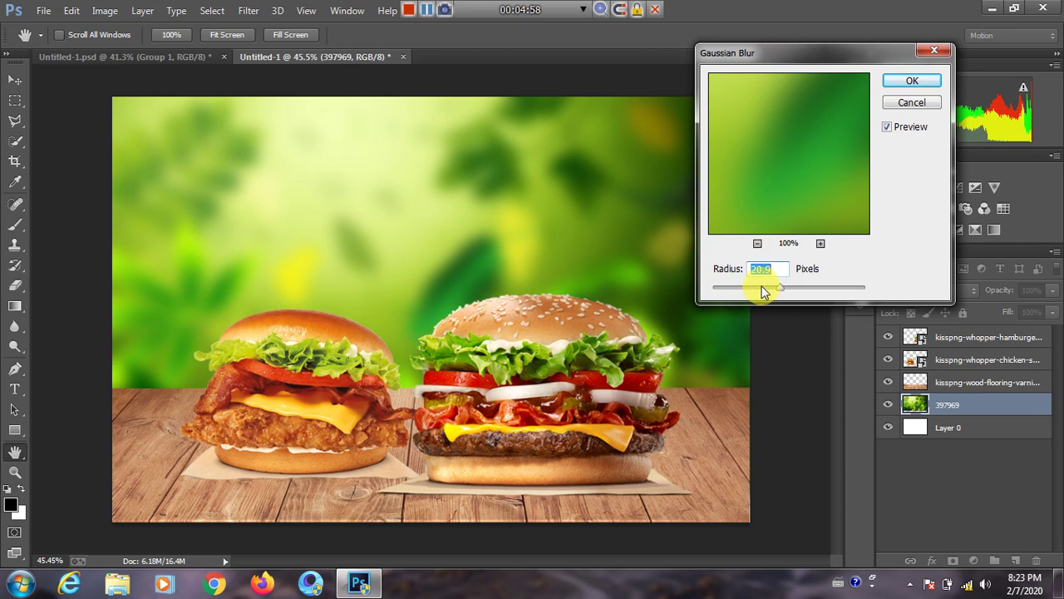
pyautogui.moveTo(763, 290)
pyautogui.mouseDown()
pyautogui.moveTo(737, 287)
pyautogui.moveTo(801, 293)
pyautogui.moveTo(776, 293)
pyautogui.moveTo(782, 289)
pyautogui.mouseUp()
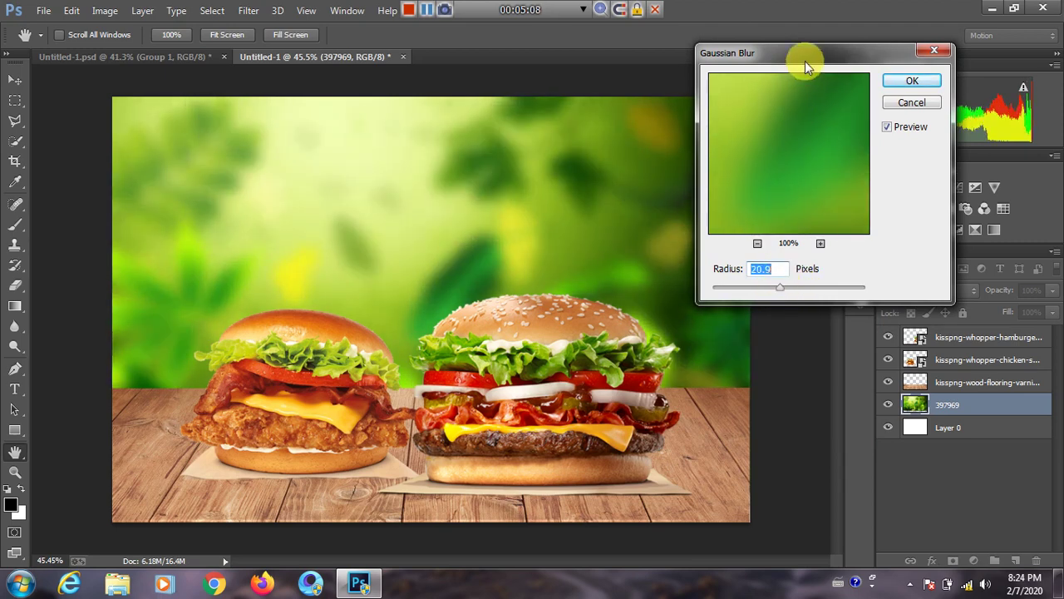
pyautogui.moveTo(803, 57); pyautogui.dragTo(665, 109)
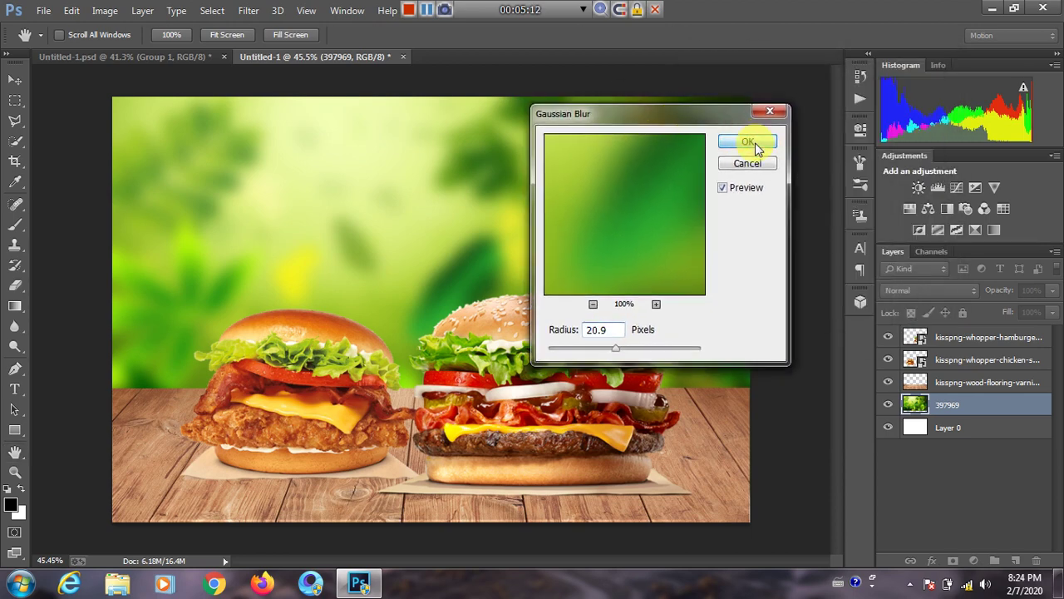
pyautogui.click(756, 147)
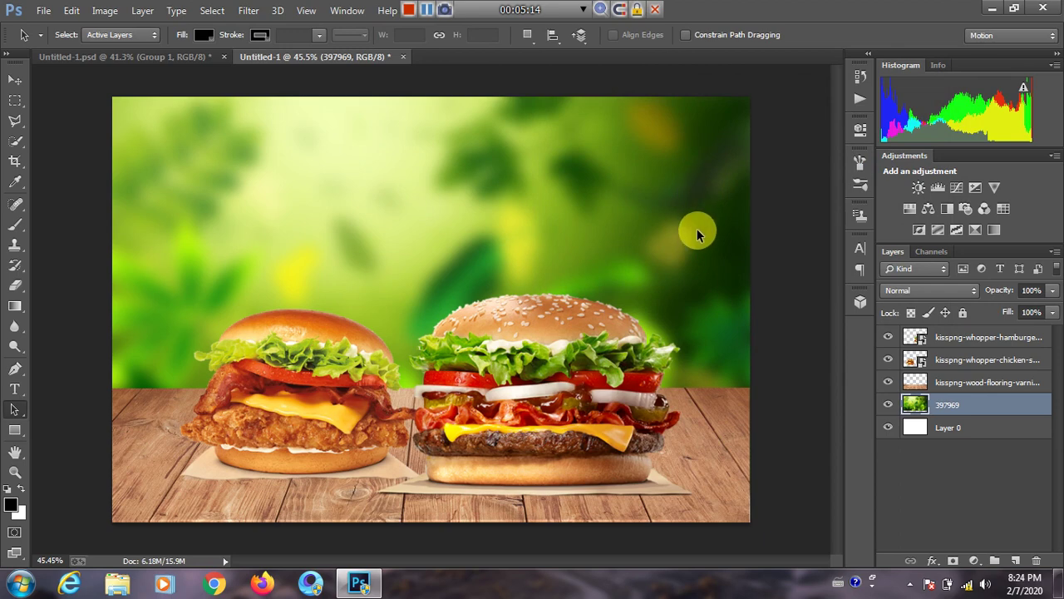
# Darken the blurred leaf background with Curves, setting an RGB midtone point to about input 142, output 114.
pyautogui.scroll(-1, 580, 328)
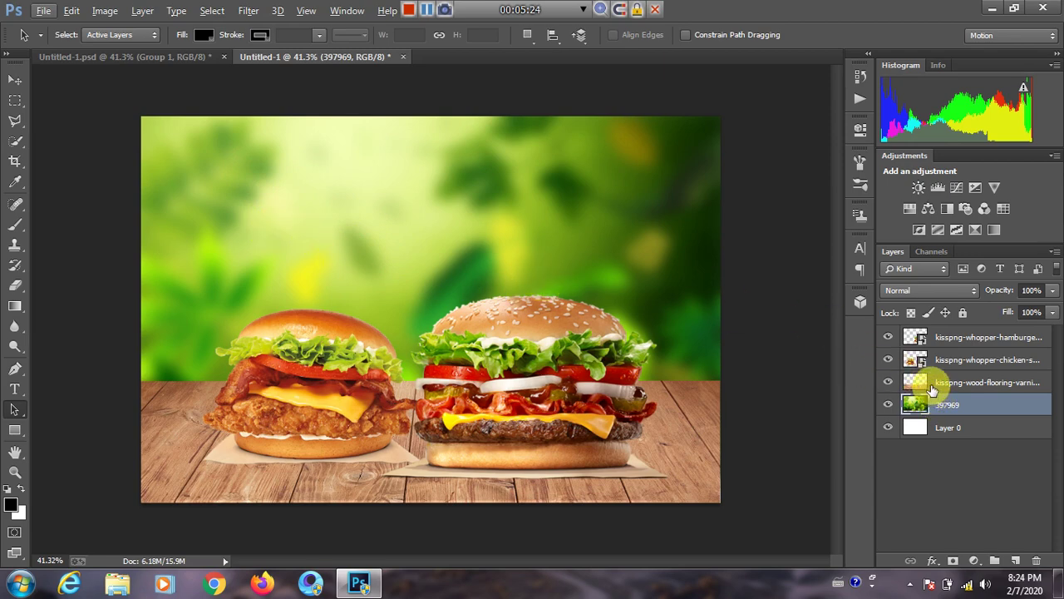
pyautogui.hotkey('ctrl', 'm')
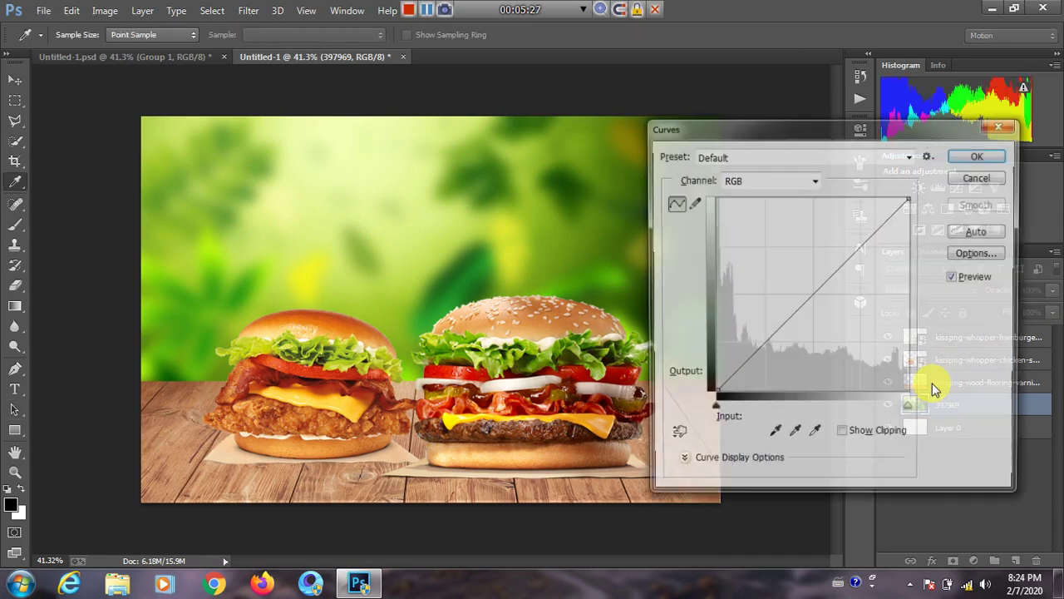
pyautogui.moveTo(788, 138); pyautogui.dragTo(677, 71)
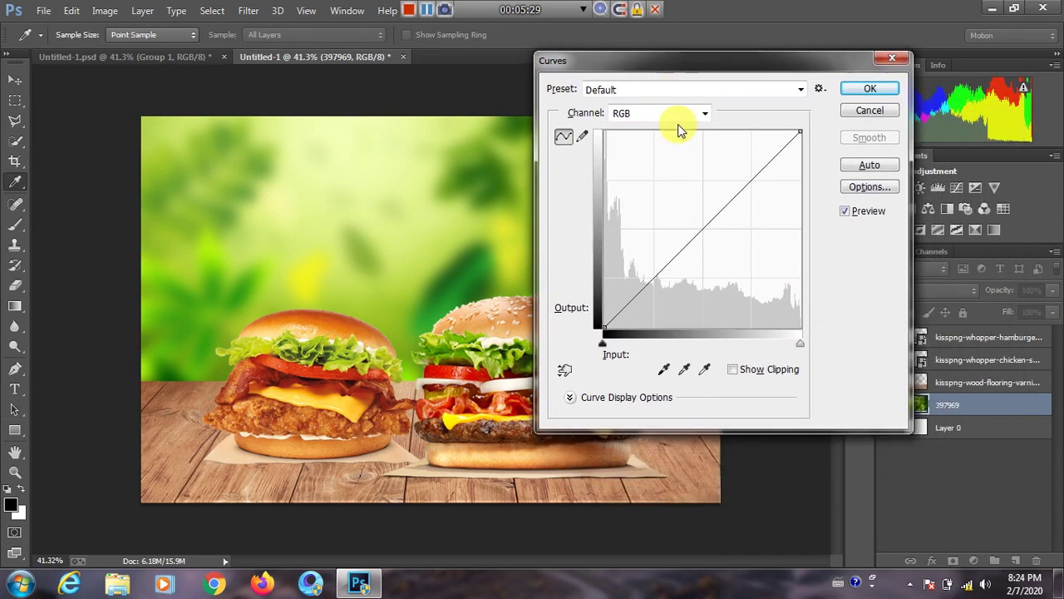
pyautogui.click(704, 226)
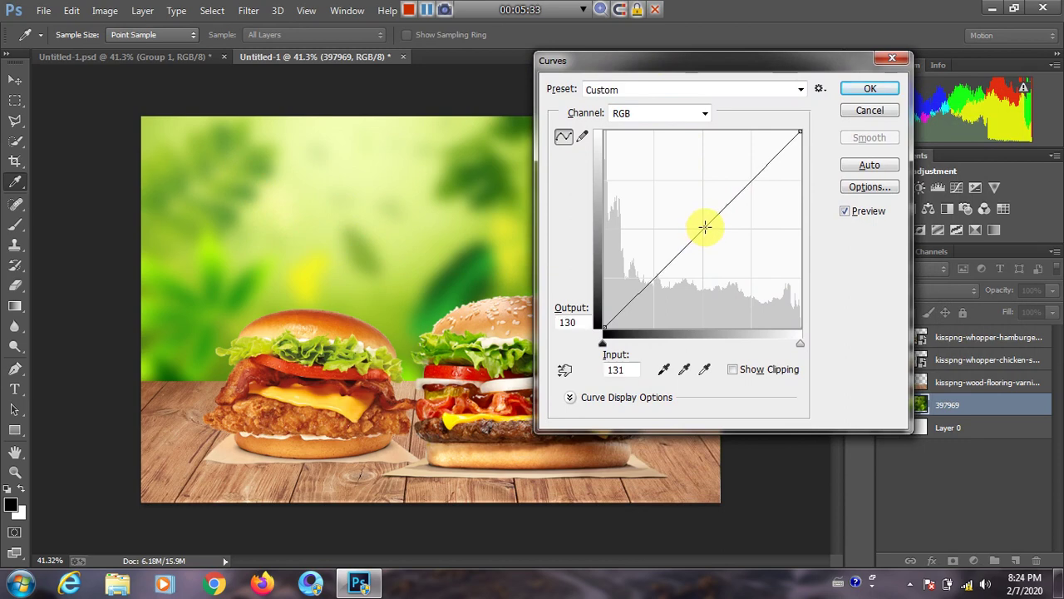
pyautogui.moveTo(705, 226); pyautogui.dragTo(716, 237)
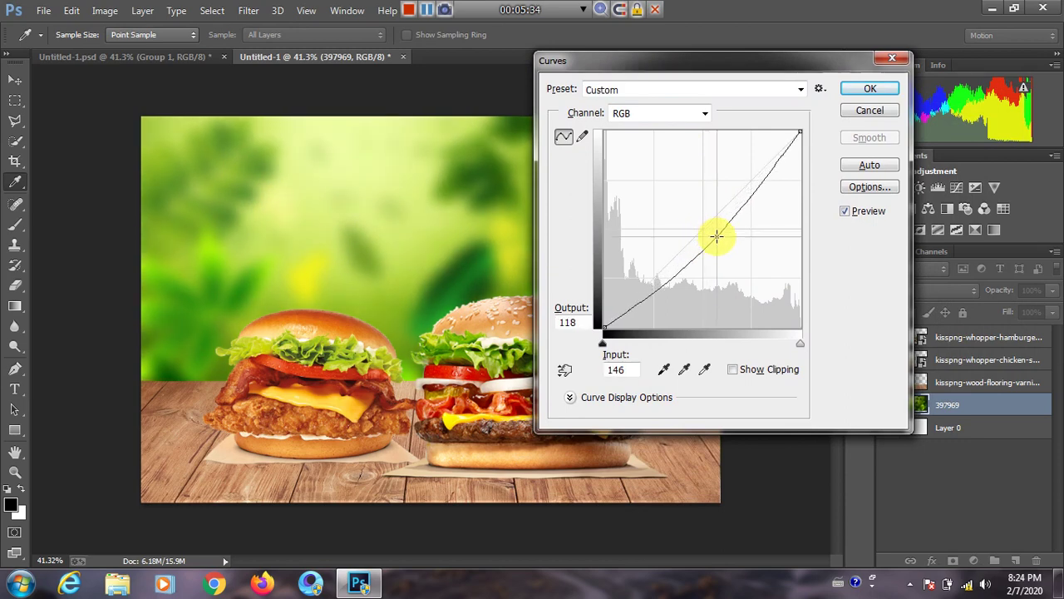
pyautogui.moveTo(572, 67); pyautogui.dragTo(643, 126)
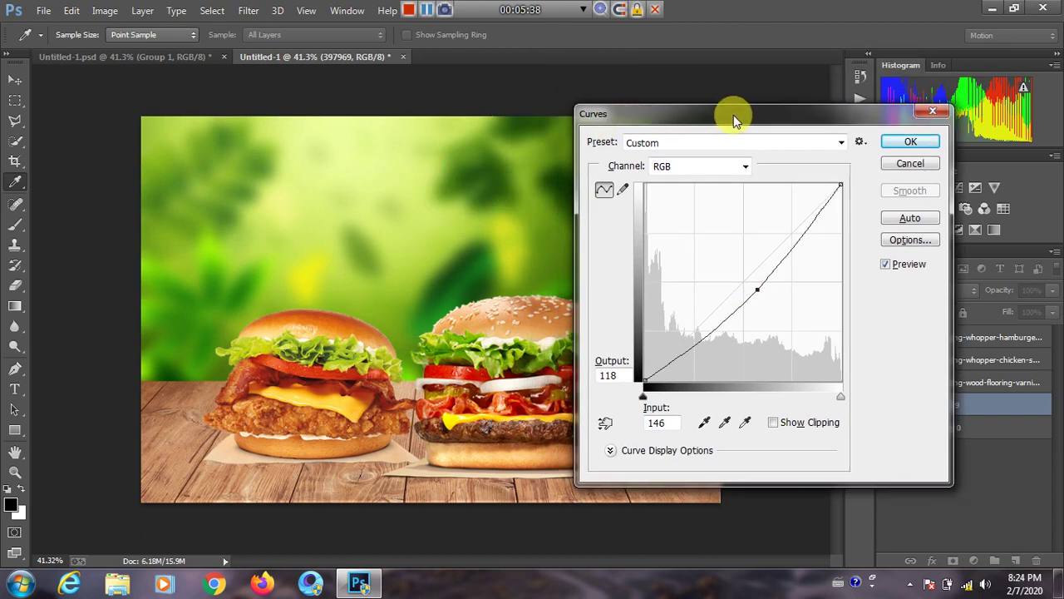
pyautogui.moveTo(734, 115); pyautogui.dragTo(757, 129)
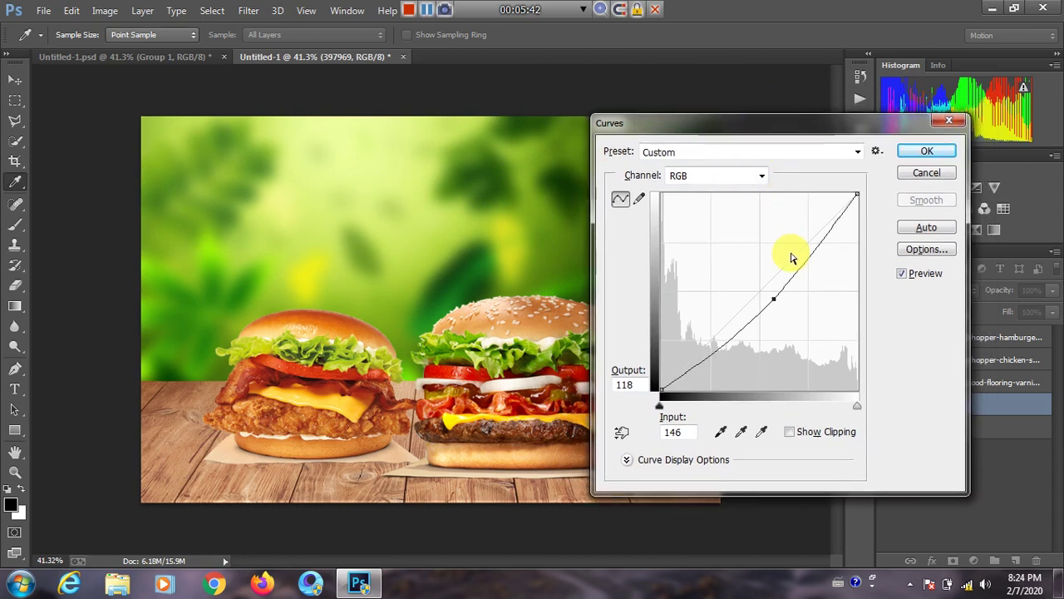
pyautogui.moveTo(773, 300); pyautogui.dragTo(772, 301)
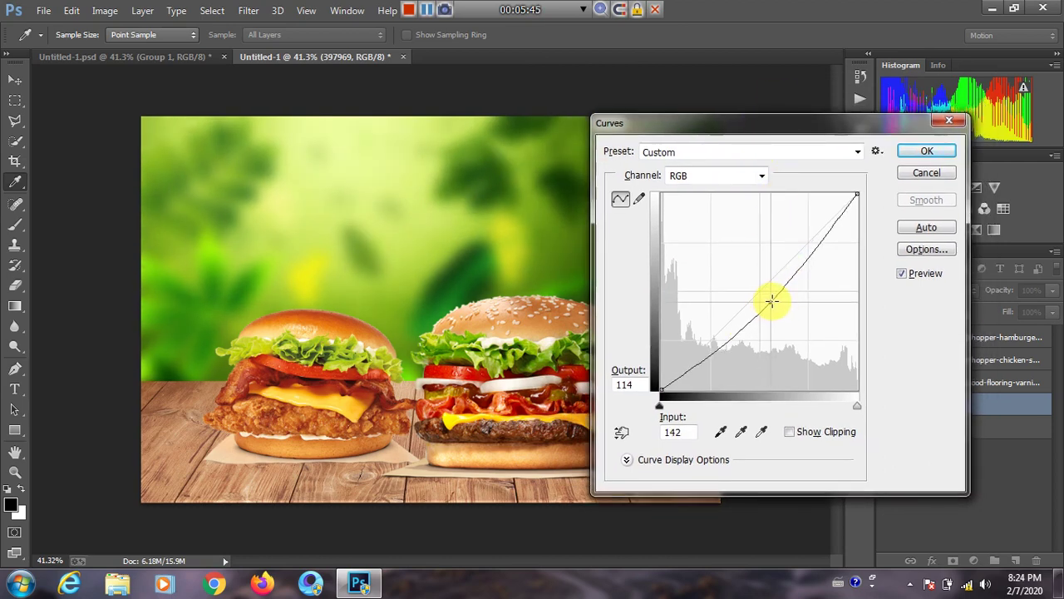
pyautogui.click(929, 150)
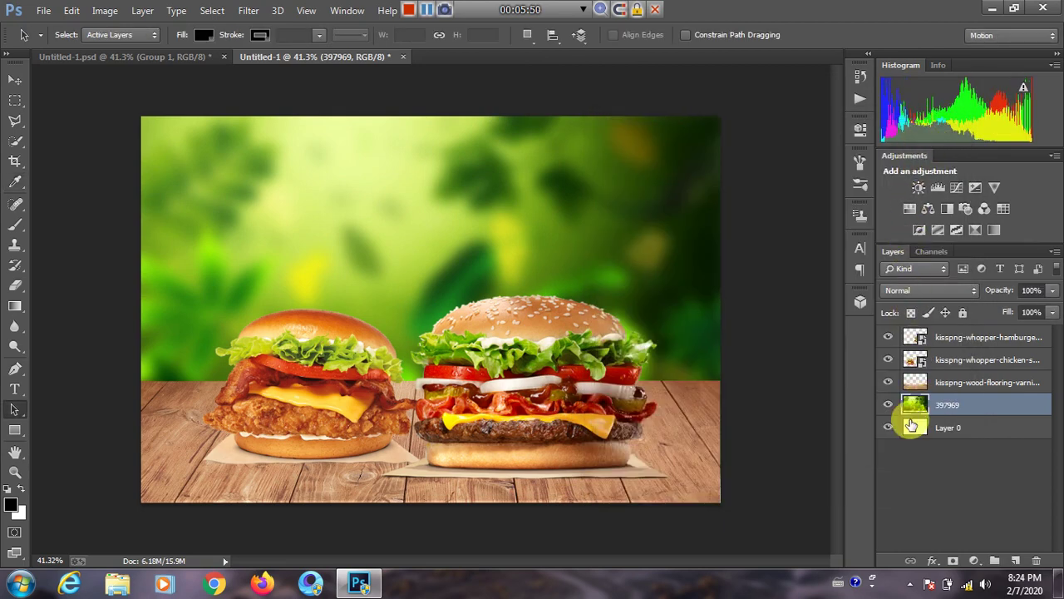
# Add a new empty layer between the 397969 leaf background and the white Layer 0.
pyautogui.click(961, 430)
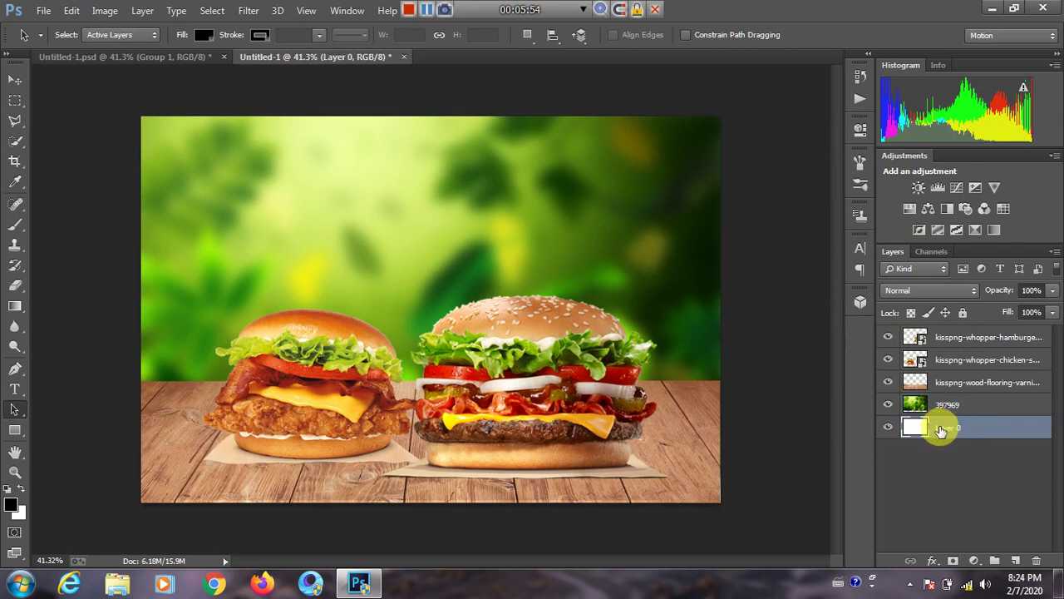
pyautogui.click(965, 405)
pyautogui.click(965, 427)
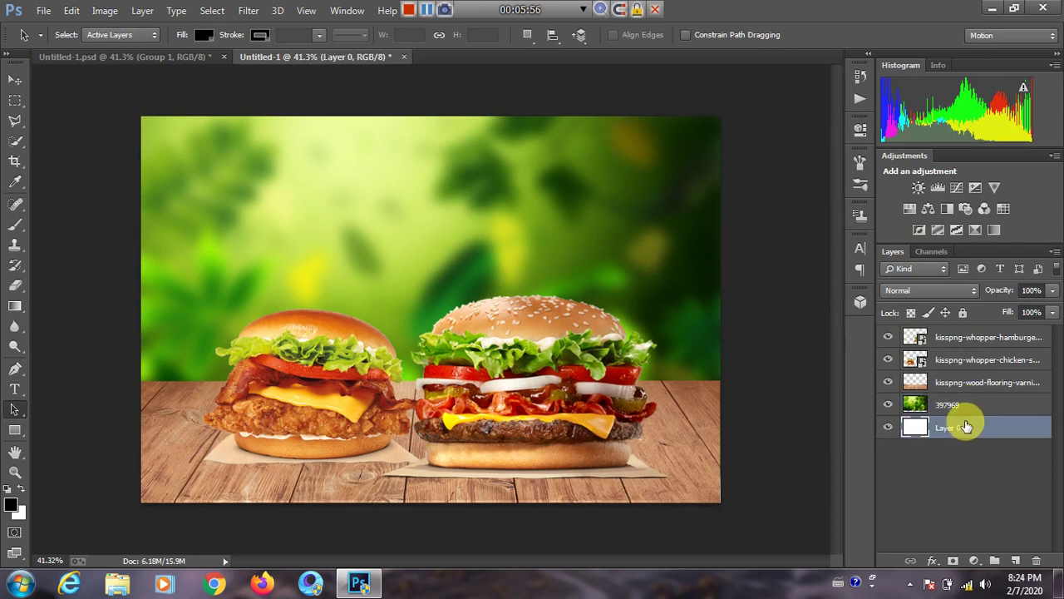
pyautogui.click(914, 405)
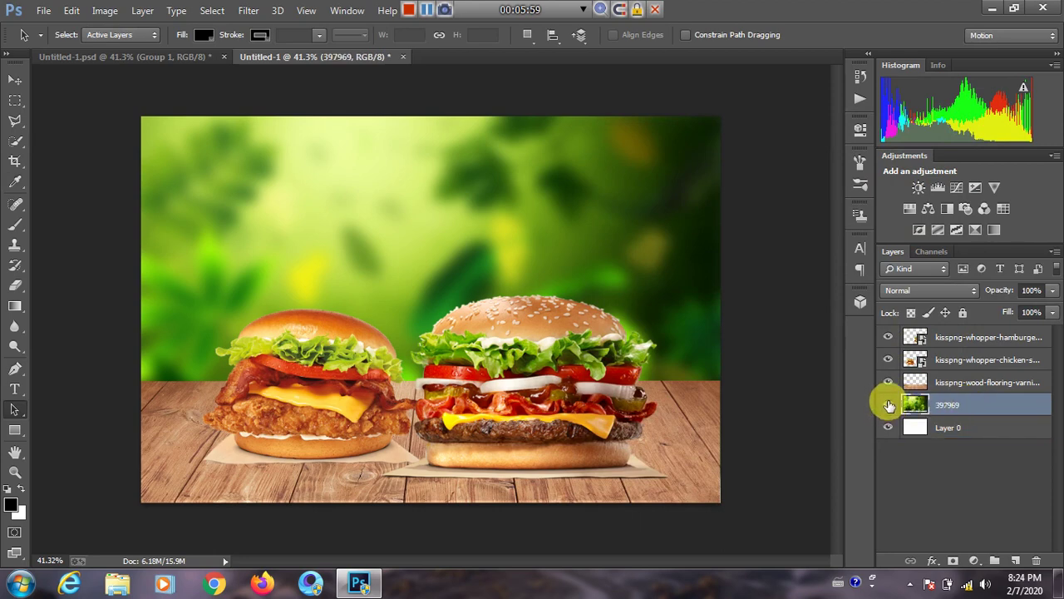
pyautogui.click(888, 405)
pyautogui.click(888, 405)
pyautogui.click(961, 426)
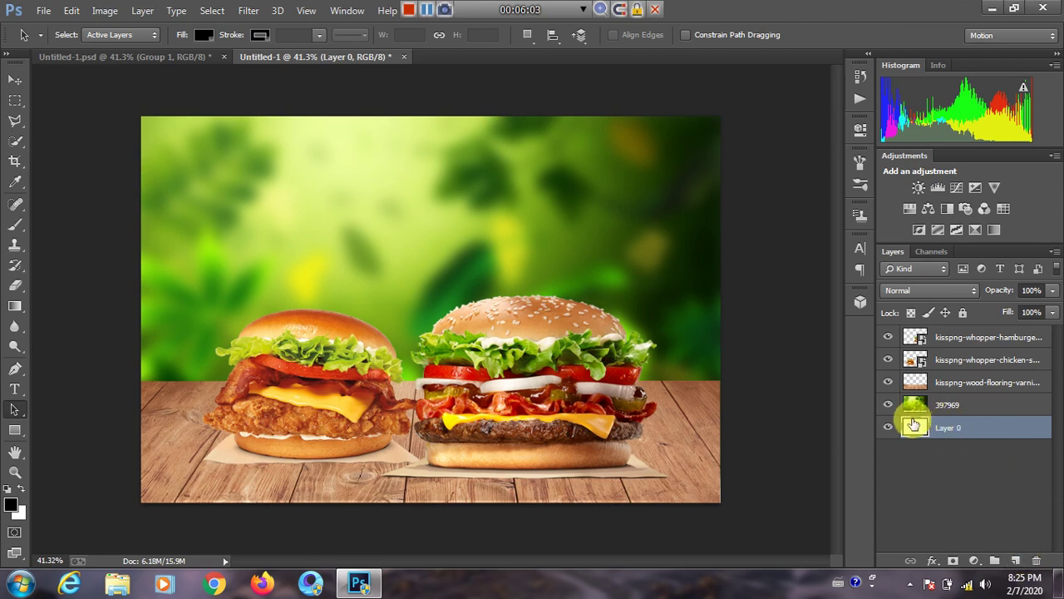
pyautogui.click(1018, 561)
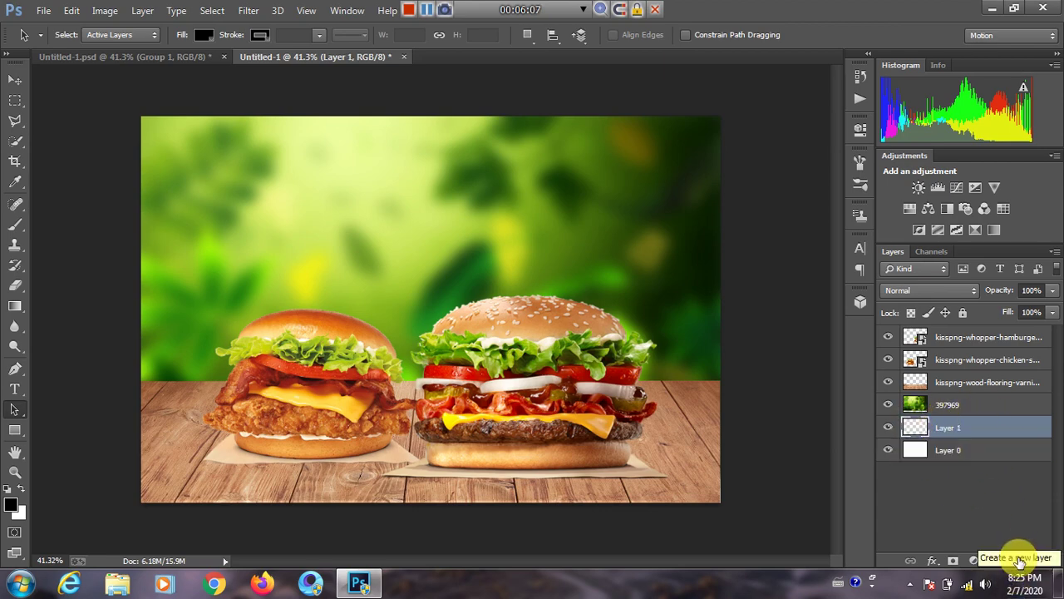
# Confirm black (000000) as the foreground colour.
pyautogui.click(10, 505)
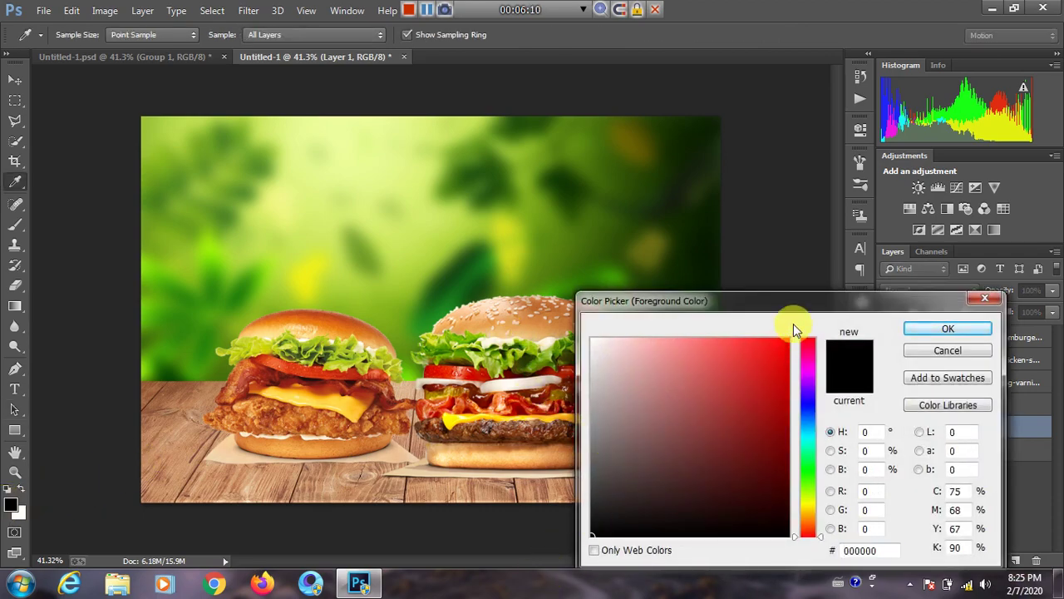
pyautogui.moveTo(802, 295); pyautogui.dragTo(722, 165)
pyautogui.click(864, 204)
pyautogui.press('a')
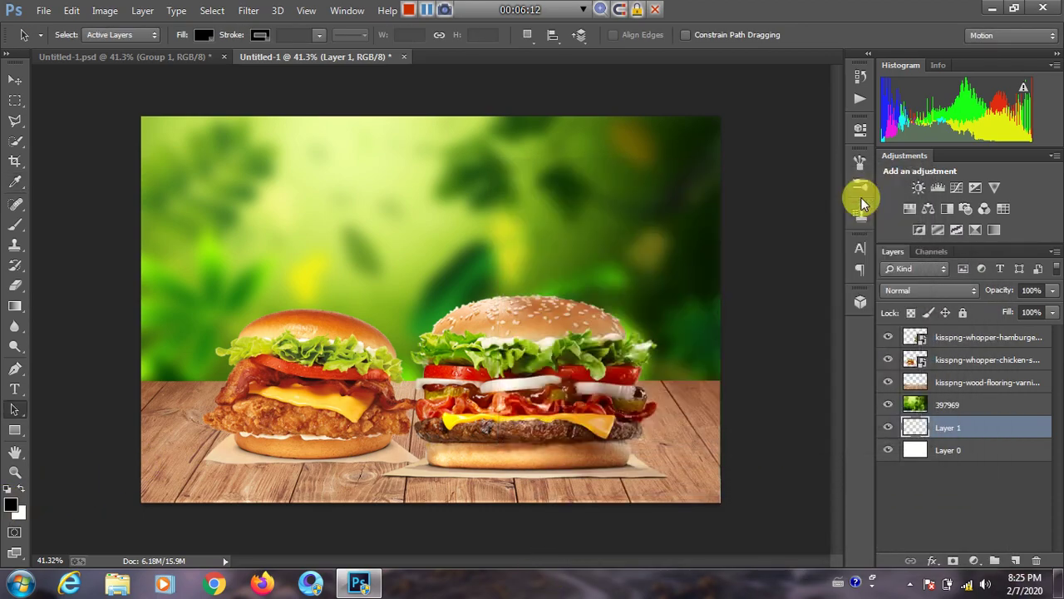
# Activate the Gradient tool and choose the black-to-transparent preset.
pyautogui.click(17, 308)
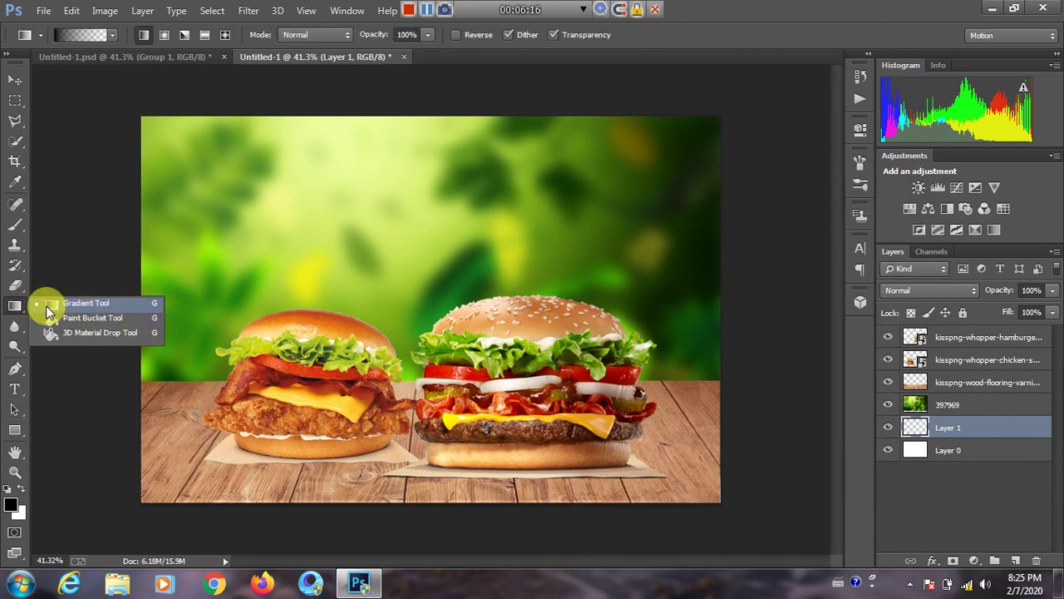
pyautogui.click(51, 306)
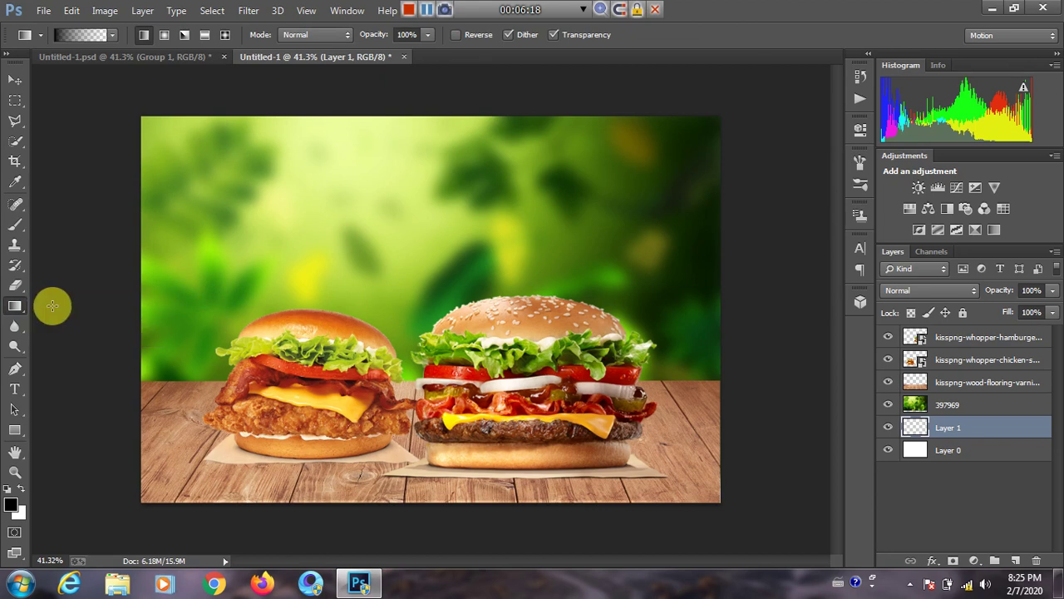
pyautogui.click(111, 34)
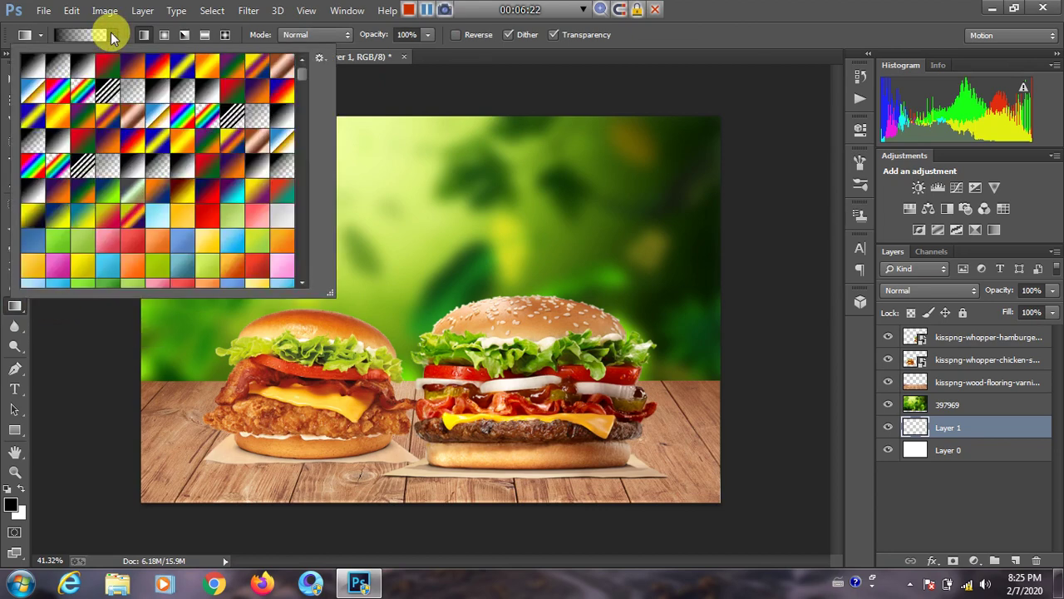
pyautogui.click(79, 64)
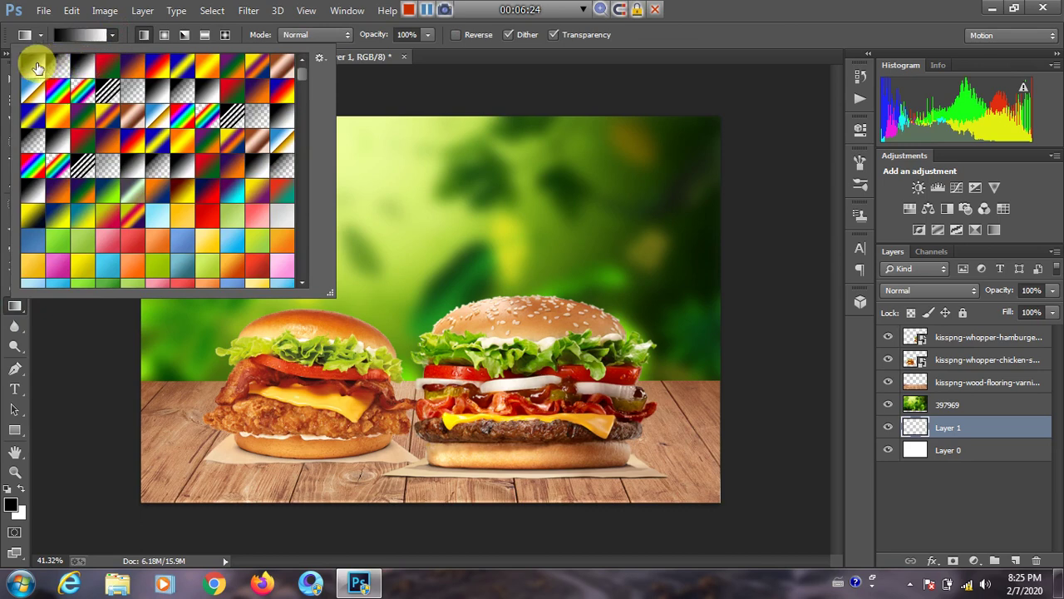
pyautogui.click(42, 68)
pyautogui.click(54, 67)
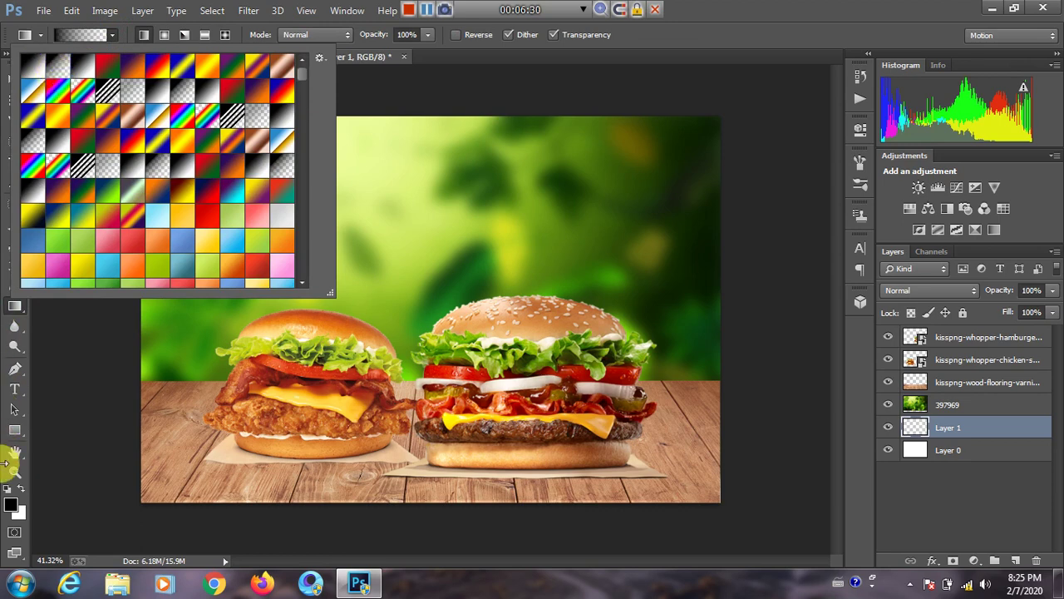
pyautogui.click(8, 488)
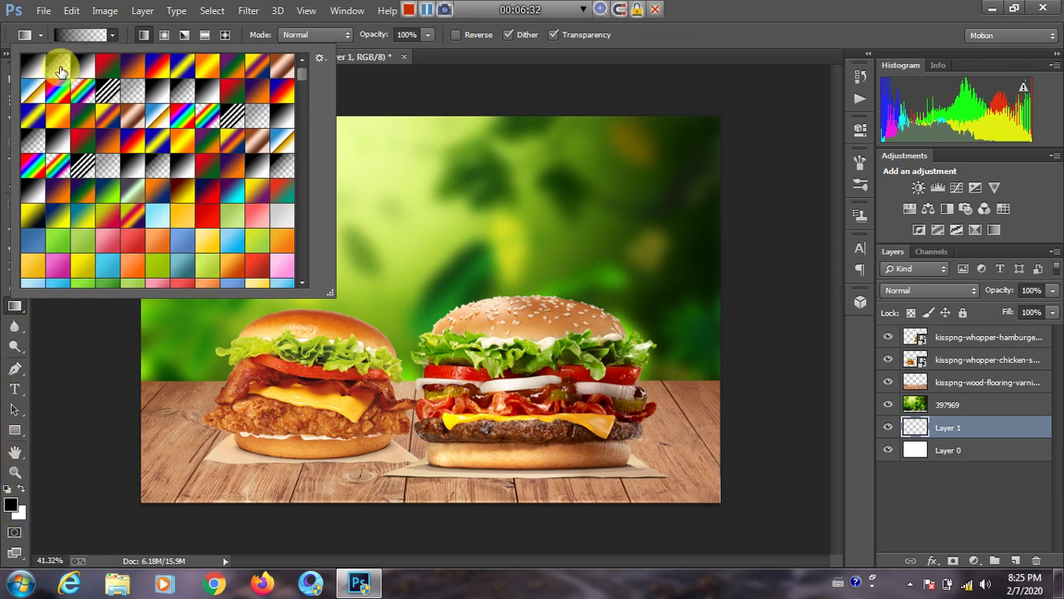
pyautogui.click(60, 72)
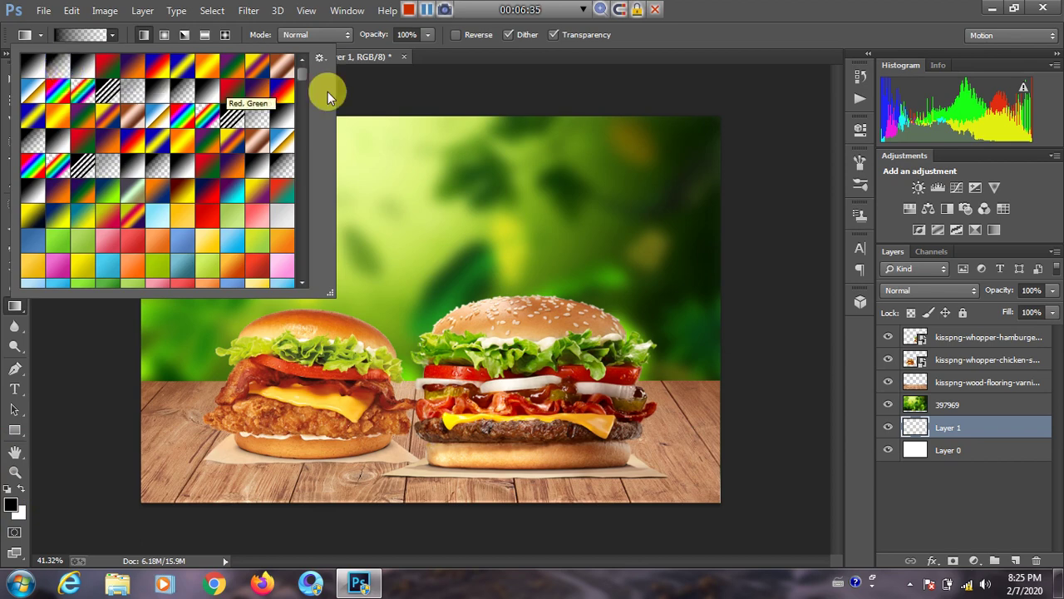
pyautogui.click(439, 49)
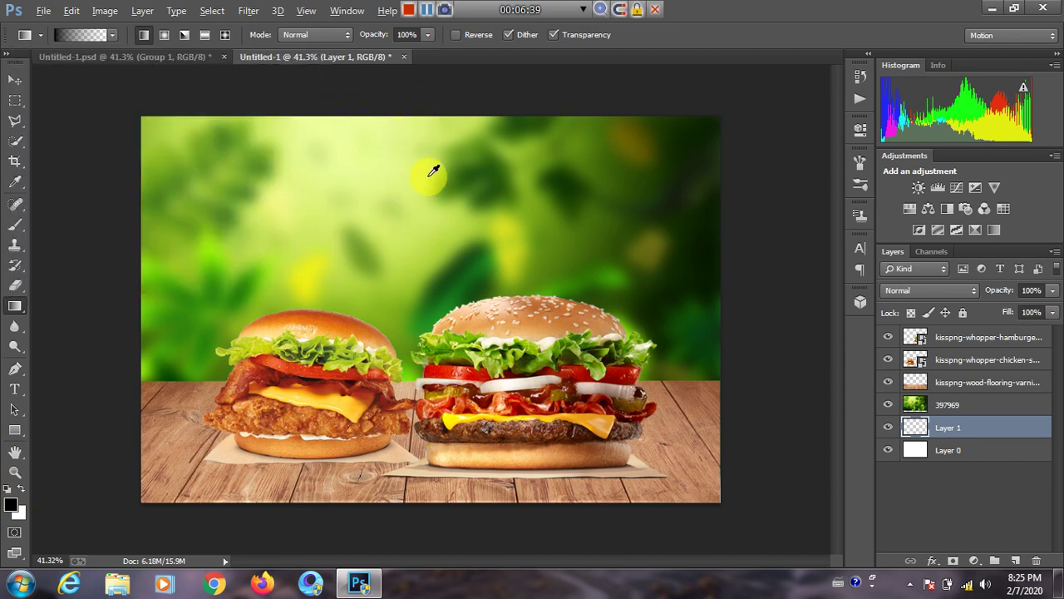
# Draw a vertical linear black-to-transparent gradient on Layer 1 from just above the canvas's upper edge down to slightly above the burgers.
pyautogui.scroll(1, 433, 167)
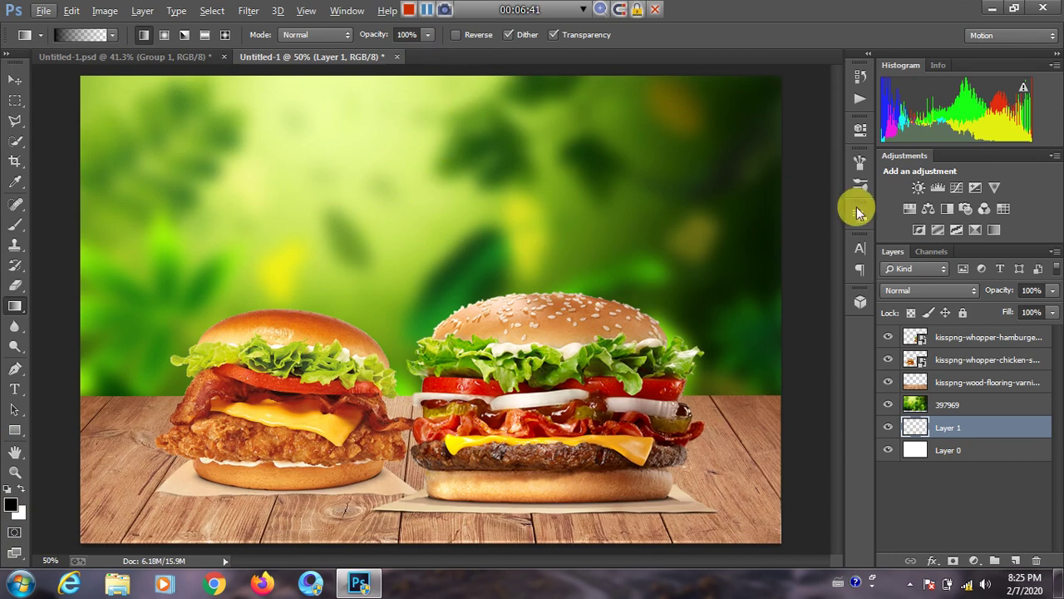
pyautogui.scroll(-1, 339, 169)
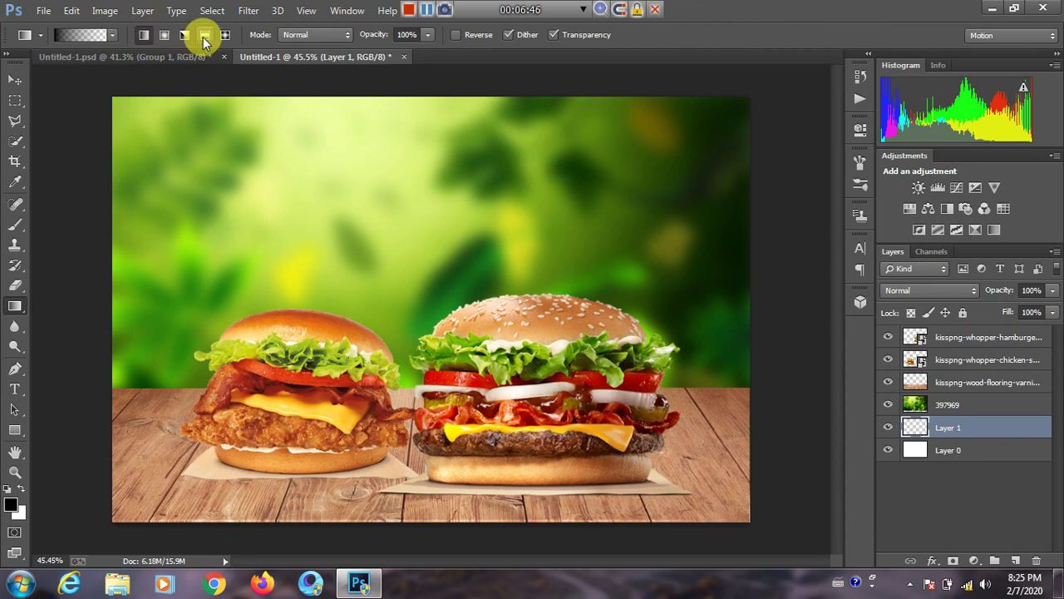
pyautogui.click(143, 37)
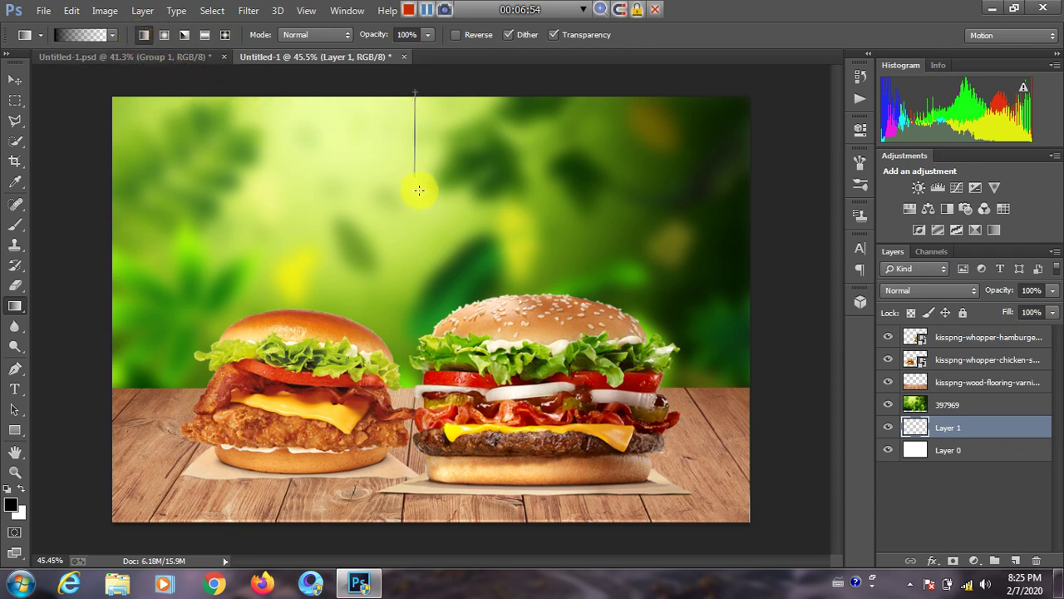
pyautogui.moveTo(420, 191); pyautogui.dragTo(416, 255)
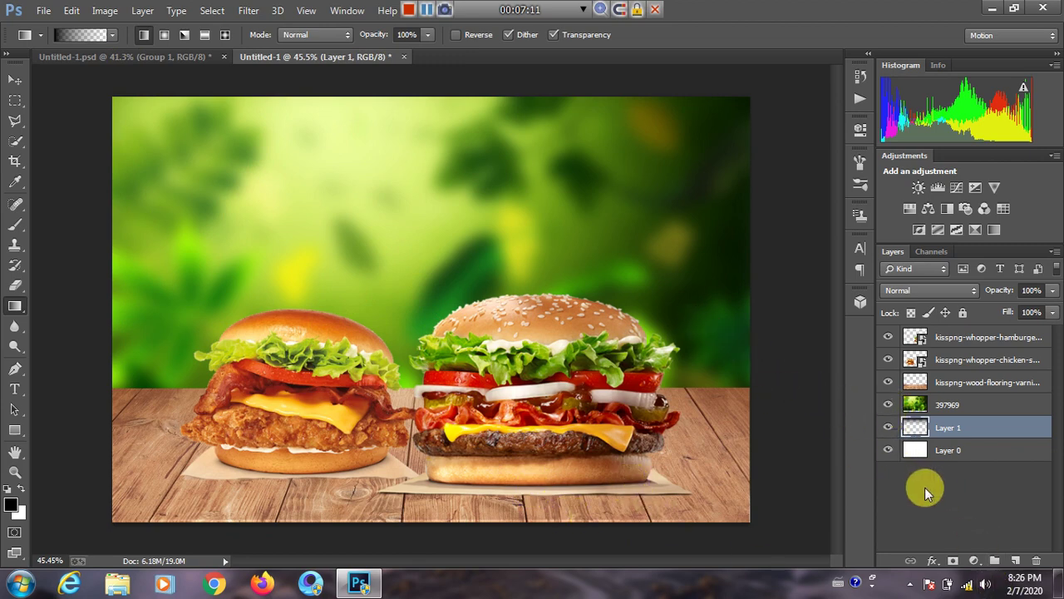
# Toggle the visibility of Layer 1 and the 397969 leaf layer to inspect the gradient.
pyautogui.click(889, 427)
pyautogui.click(889, 428)
pyautogui.click(914, 404)
pyautogui.click(886, 405)
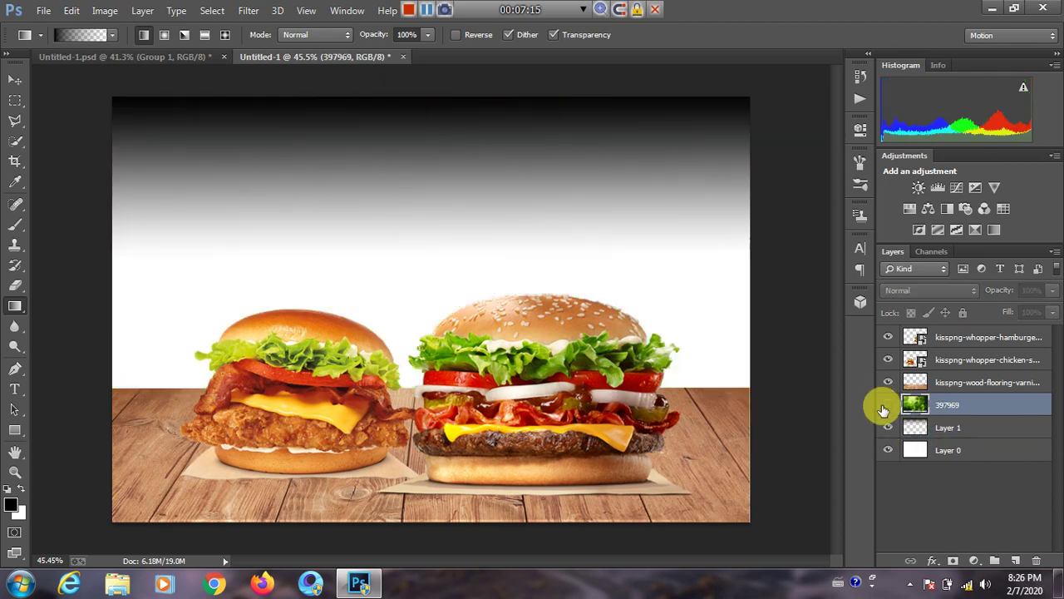
pyautogui.click(886, 407)
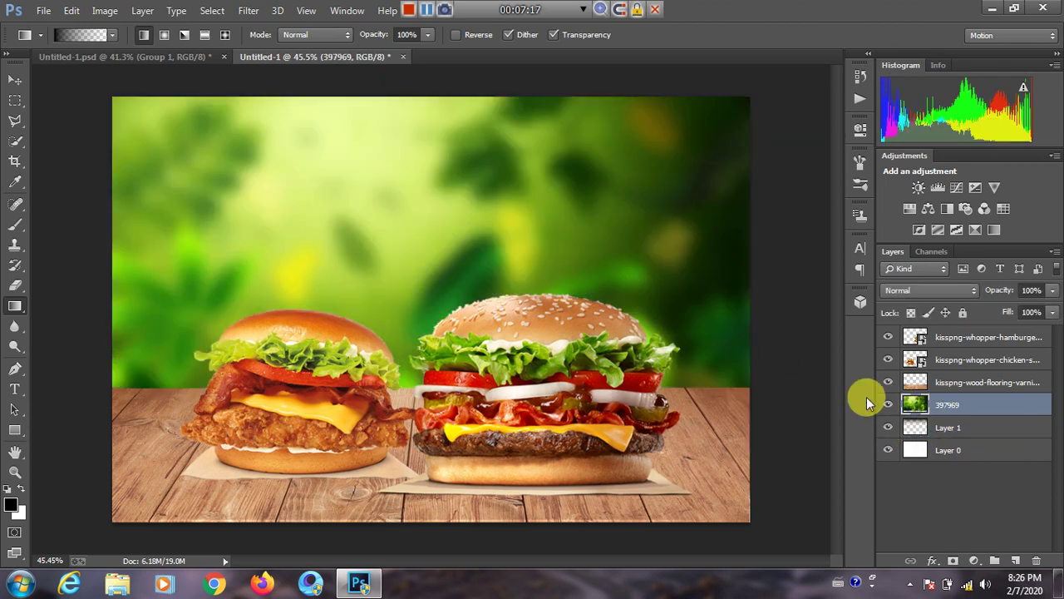
# Move the gradient Layer 1 above the 397969 leaf layer, directly beneath the wood flooring layer.
pyautogui.click(959, 427)
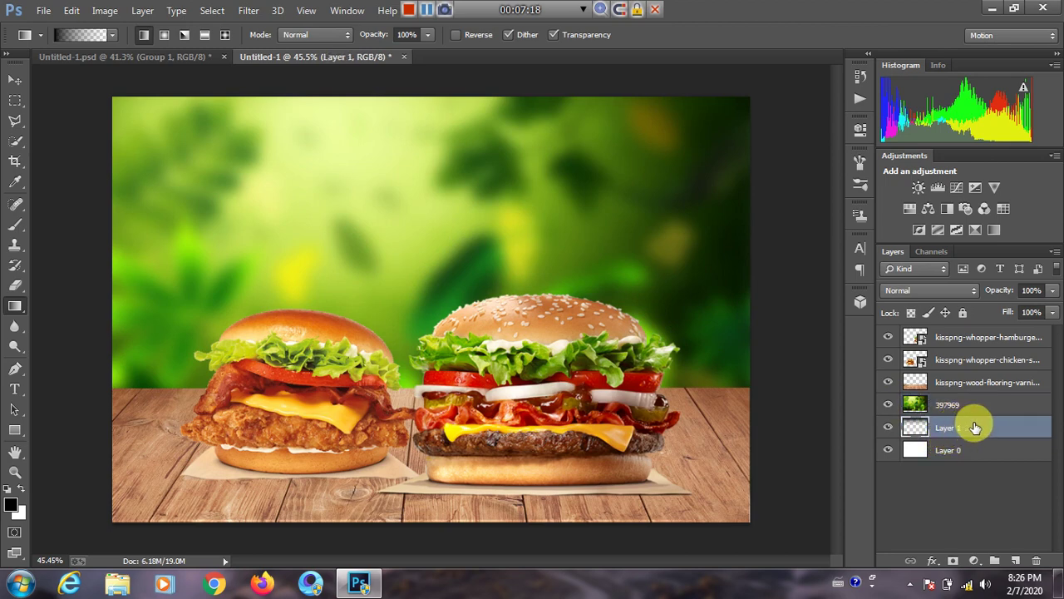
pyautogui.moveTo(975, 427); pyautogui.dragTo(968, 389)
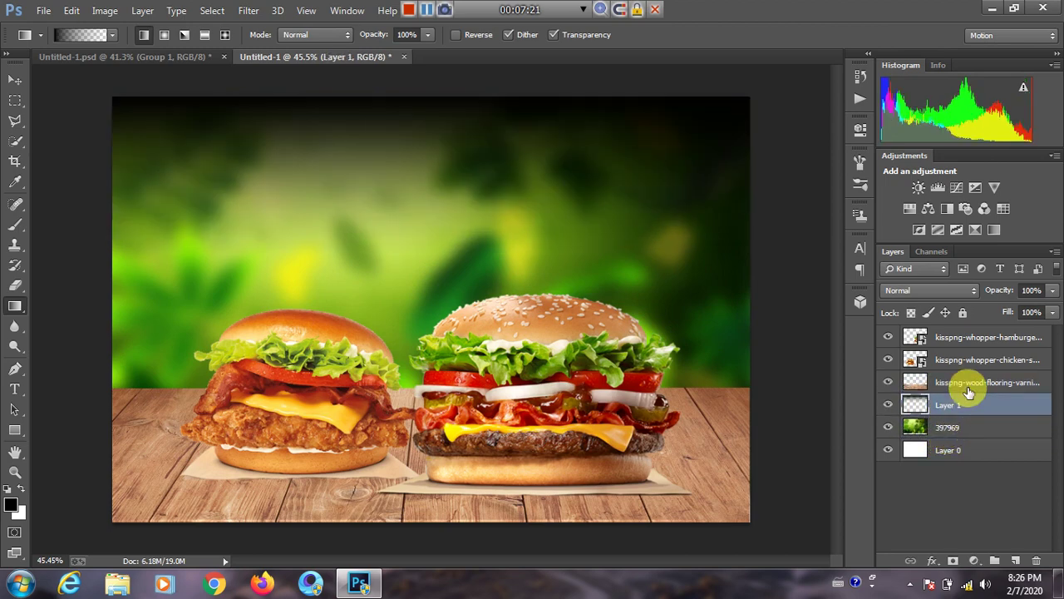
pyautogui.click(15, 79)
pyautogui.click(433, 93)
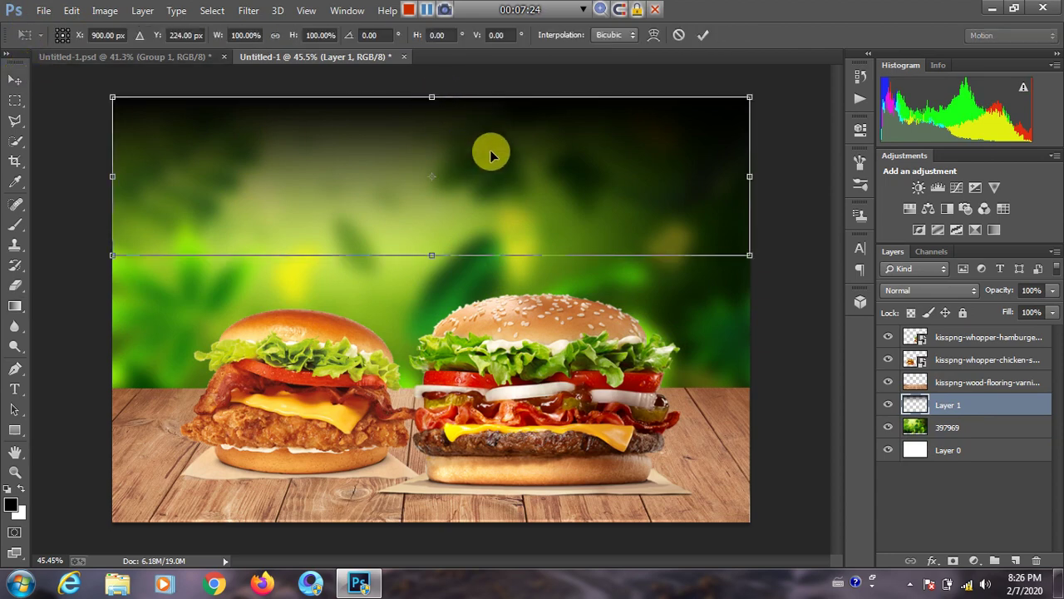
pyautogui.click(697, 35)
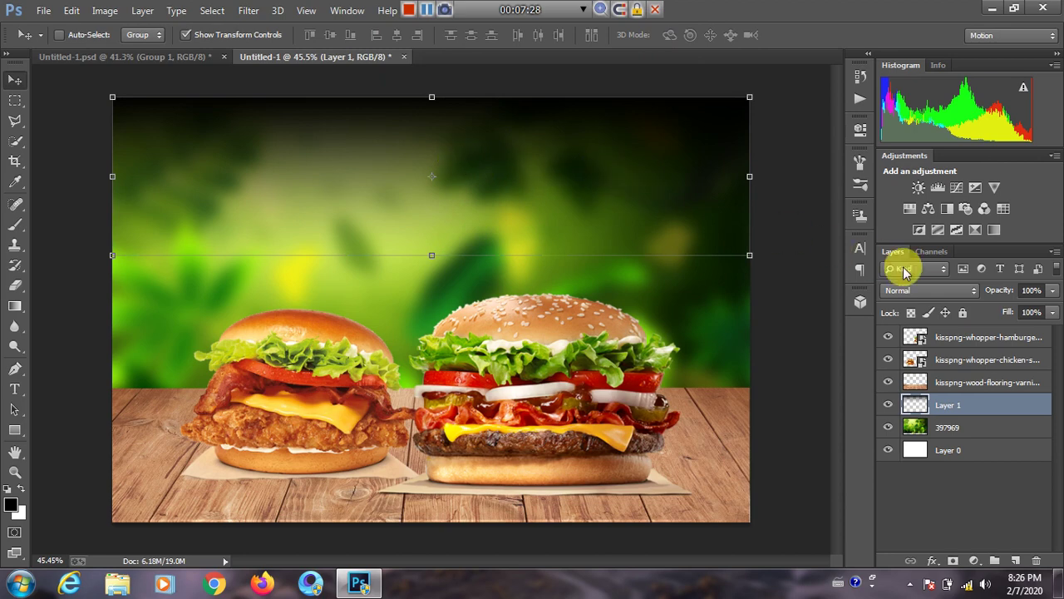
# Lower the opacity of the gradient Layer 1 to 75%.
pyautogui.click(1053, 291)
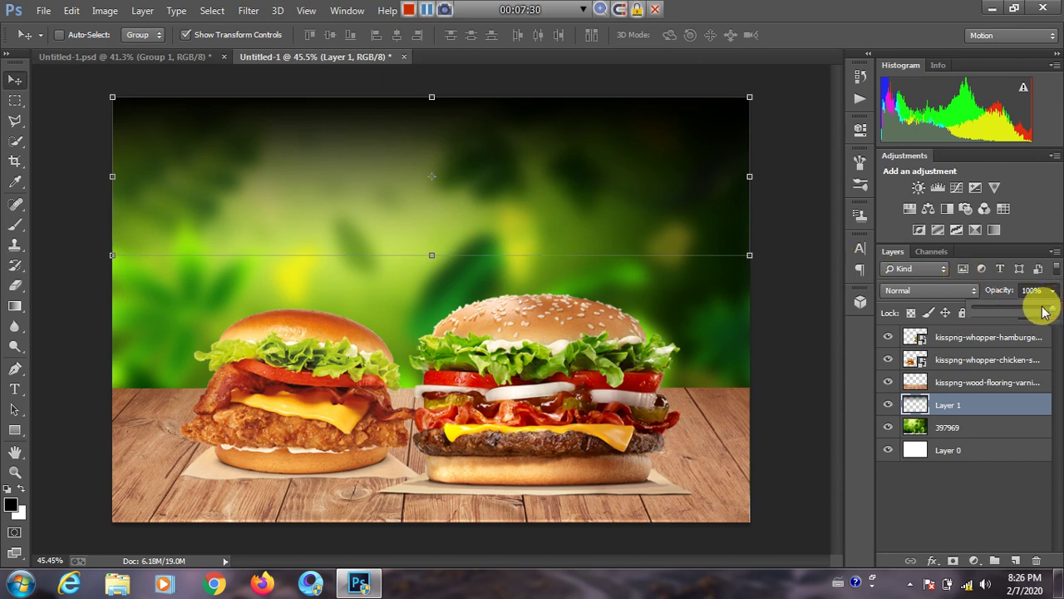
pyautogui.click(1037, 307)
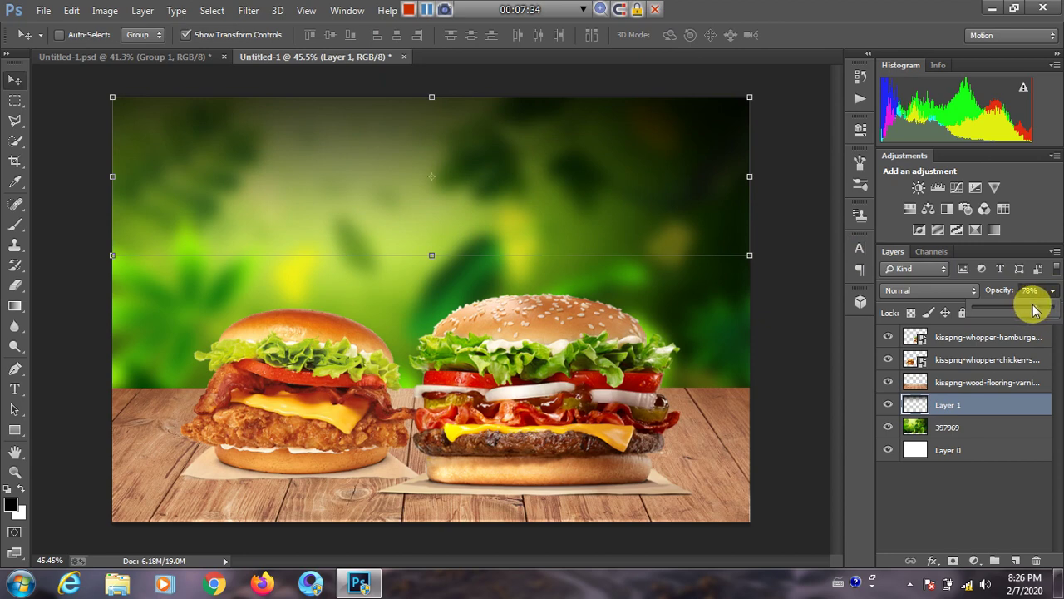
pyautogui.moveTo(1035, 310); pyautogui.dragTo(1032, 306)
# Toggle Layer 1's visibility repeatedly to compare the leaf background with and without the gradient shading.
pyautogui.click(890, 405)
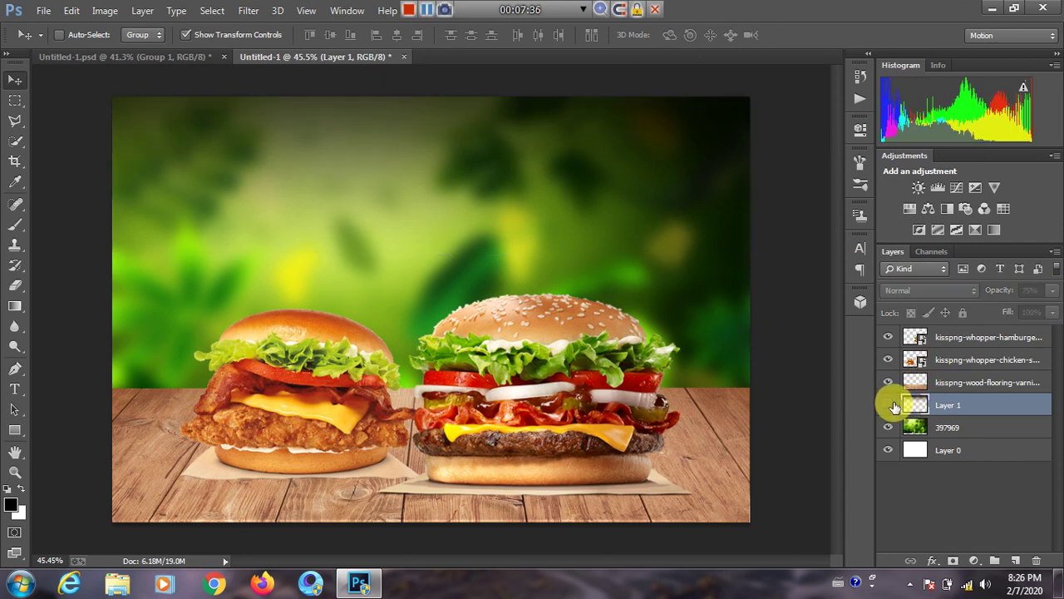
pyautogui.click(889, 405)
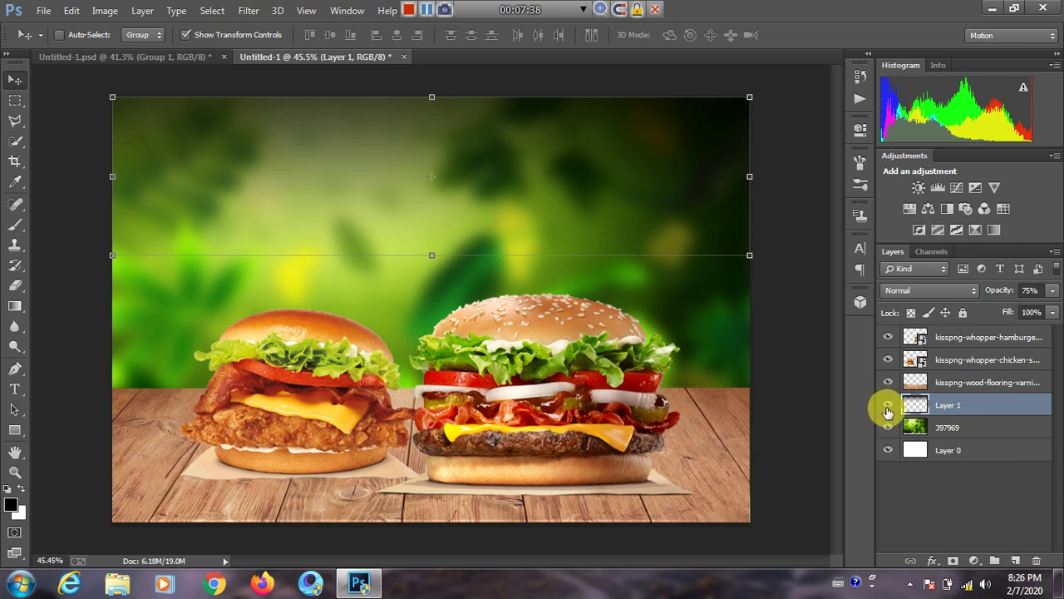
pyautogui.click(888, 405)
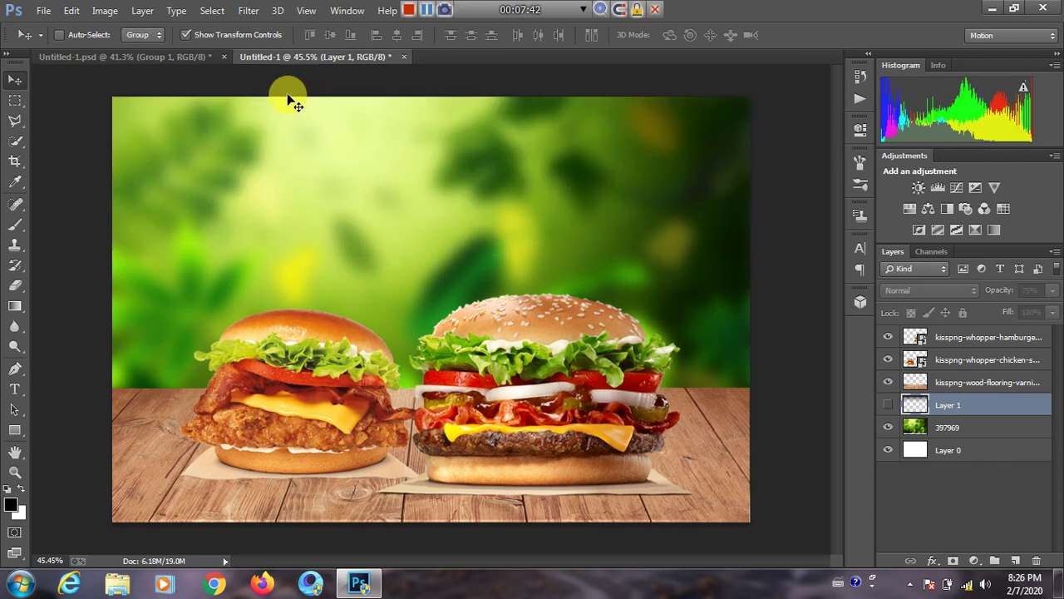
pyautogui.click(889, 405)
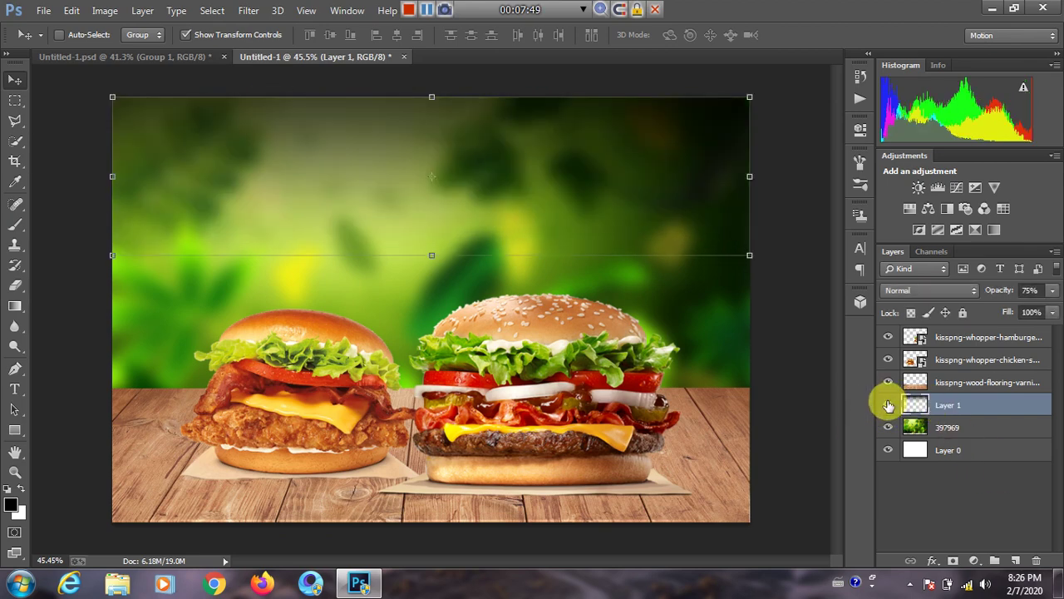
pyautogui.click(889, 405)
pyautogui.click(889, 405)
pyautogui.click(889, 405)
pyautogui.click(889, 405)
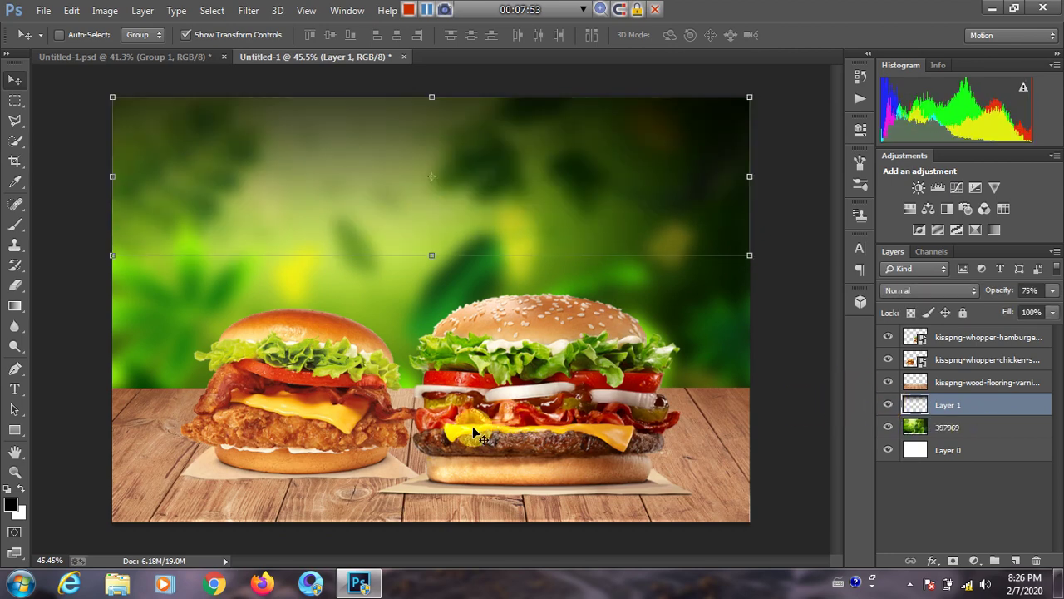
pyautogui.scroll(1, 410, 411)
pyautogui.scroll(-1, 358, 389)
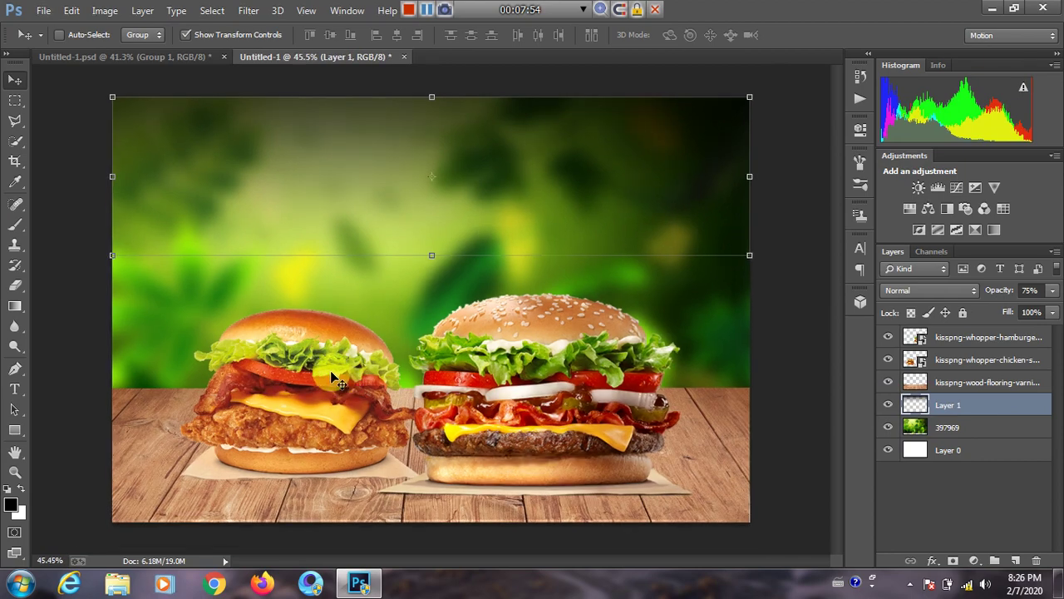
# Examine the finished banner in Untitled-1.psd, focusing on the red Free ribbon, and return to the Untitled-1 working document.
pyautogui.click(128, 56)
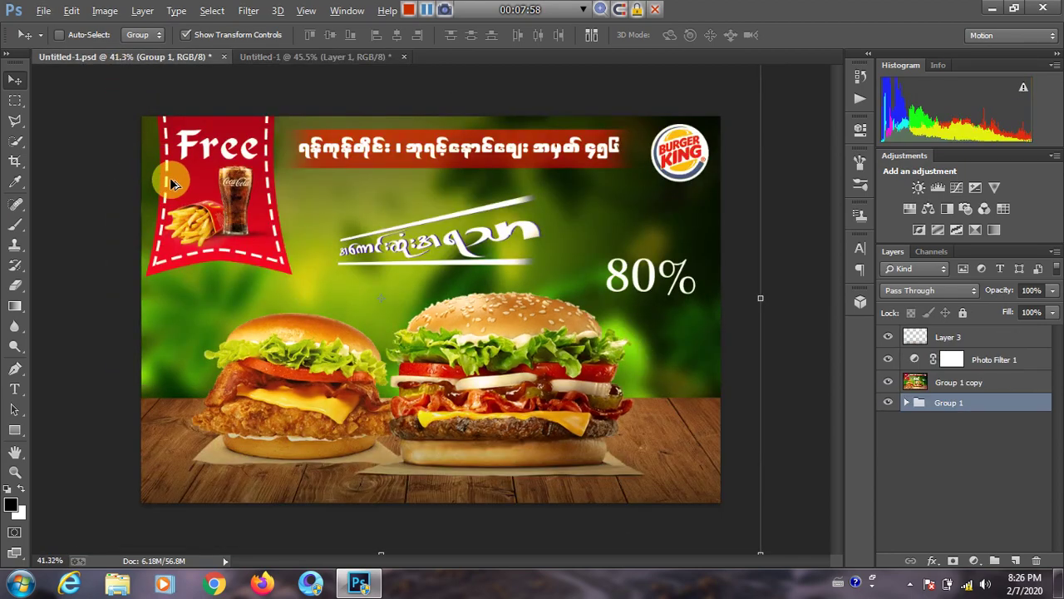
pyautogui.scroll(1, 170, 177)
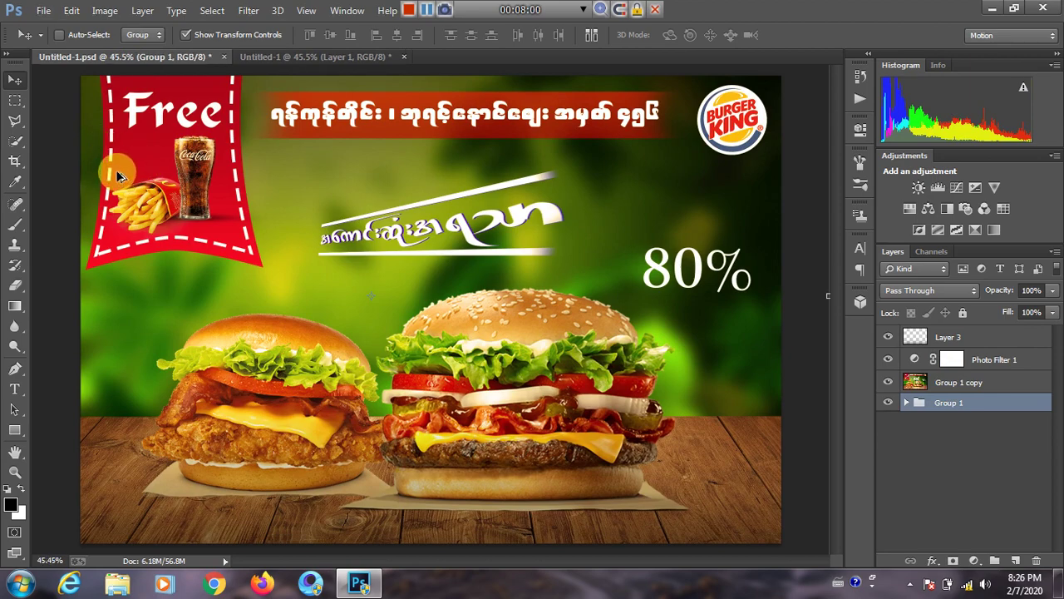
pyautogui.scroll(-1, 118, 174)
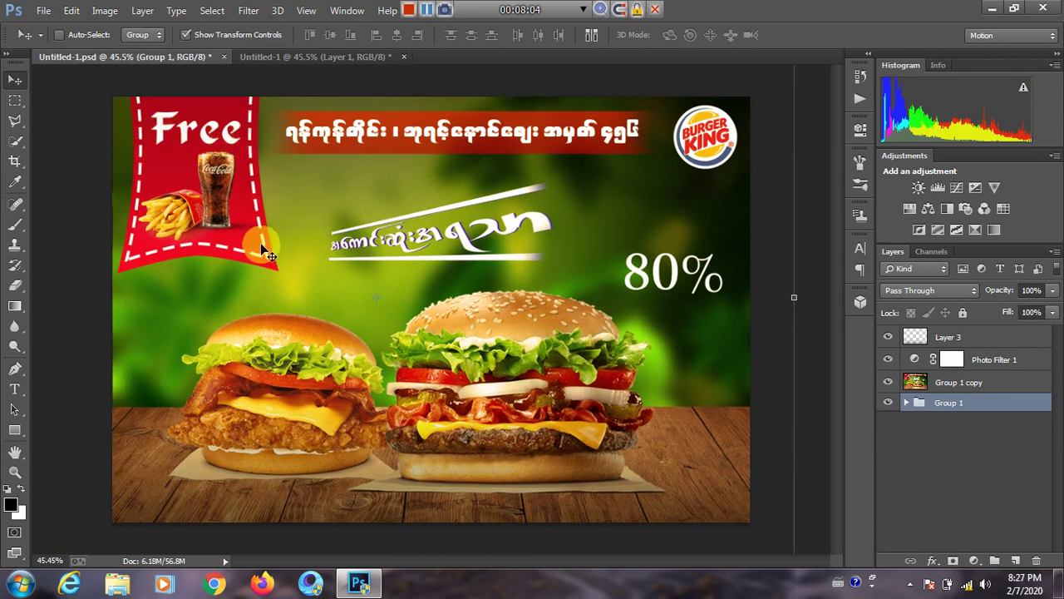
pyautogui.click(307, 60)
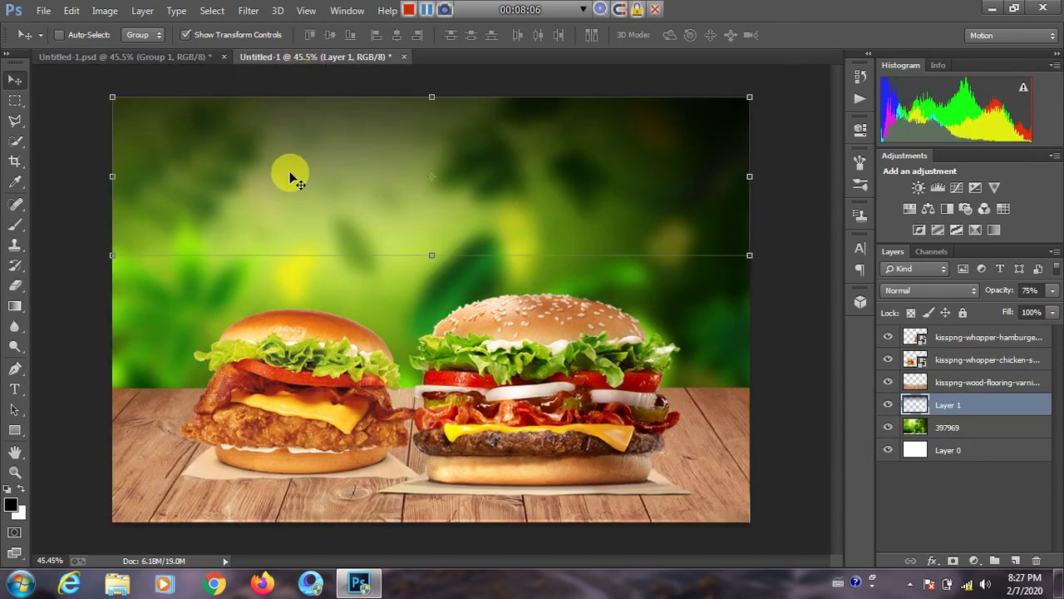
# Activate the Custom Shape Tool above the hamburger layer and replace the current custom shapes with the All shapes library.
pyautogui.click(952, 336)
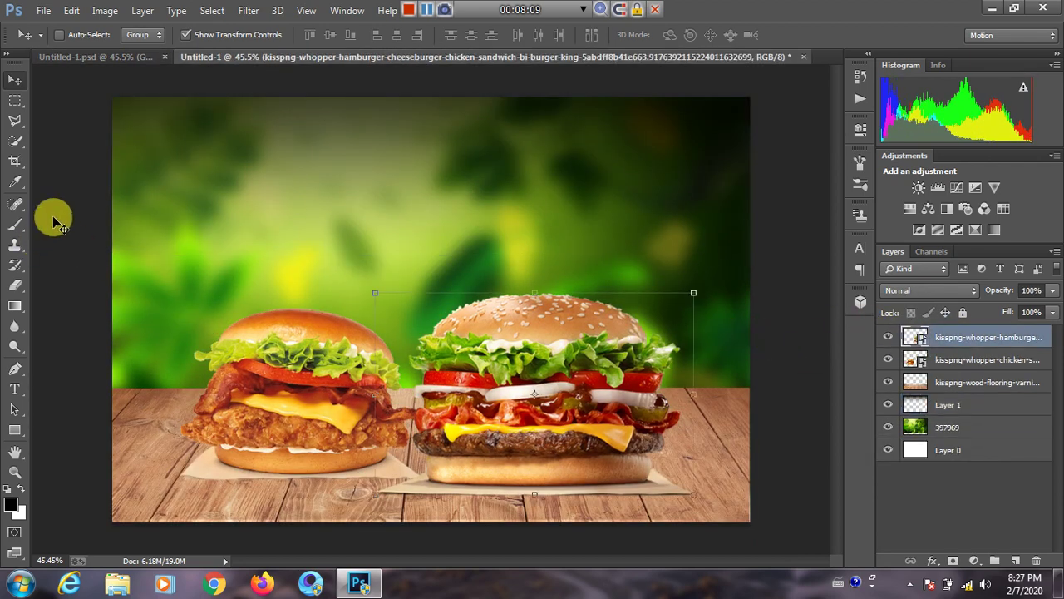
pyautogui.click(15, 430)
pyautogui.click(16, 430)
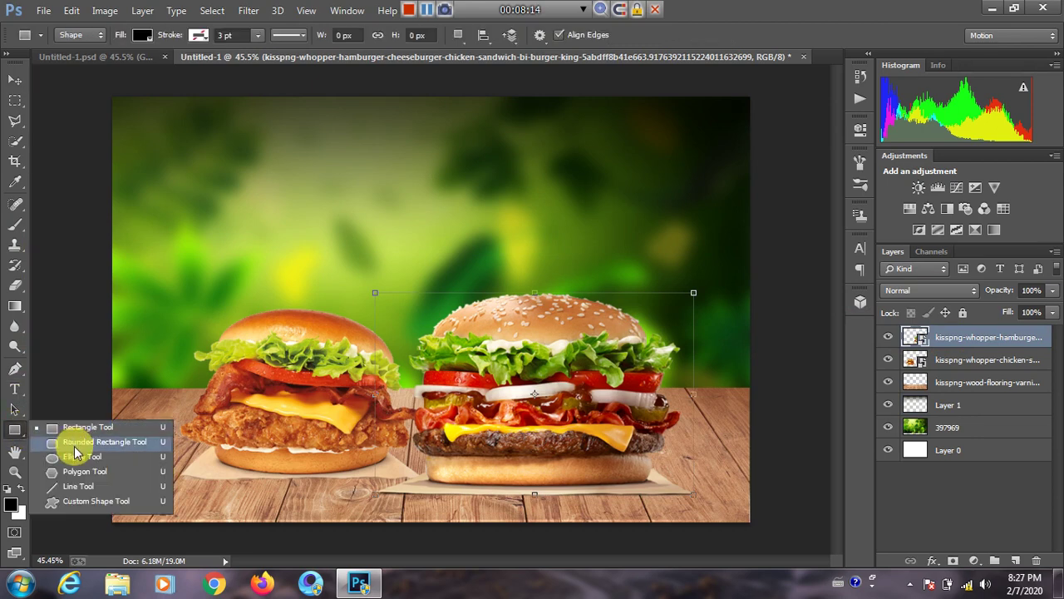
pyautogui.click(58, 502)
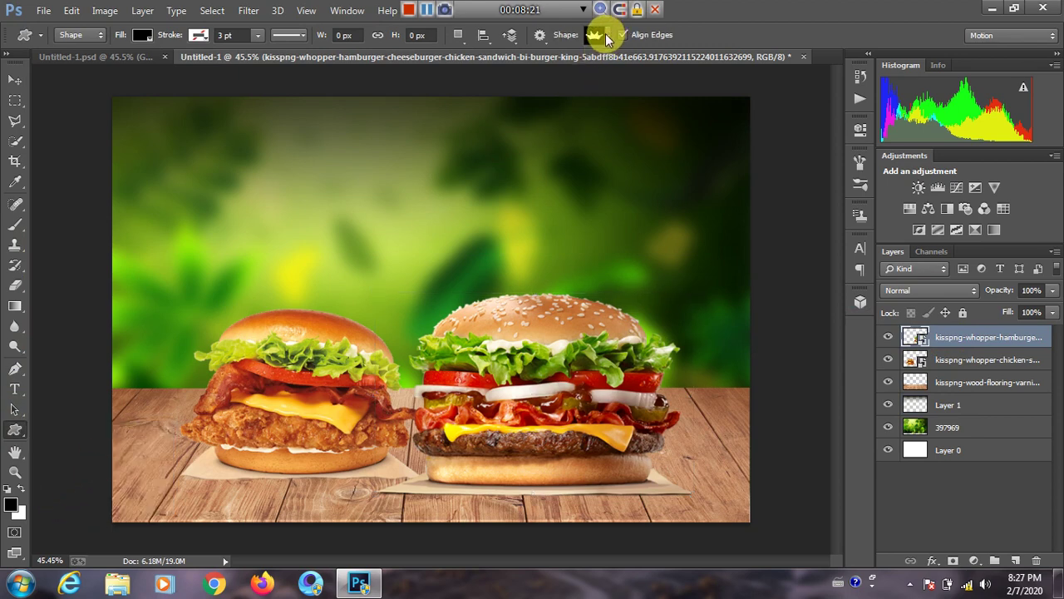
pyautogui.click(608, 37)
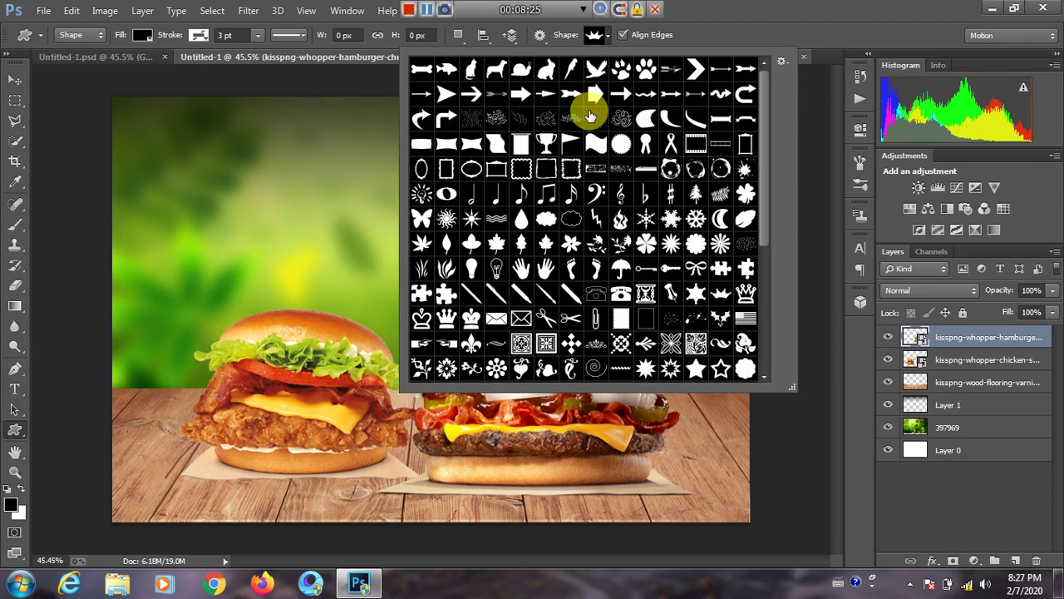
pyautogui.scroll(-1, 588, 133)
pyautogui.scroll(2, 588, 133)
pyautogui.click(782, 65)
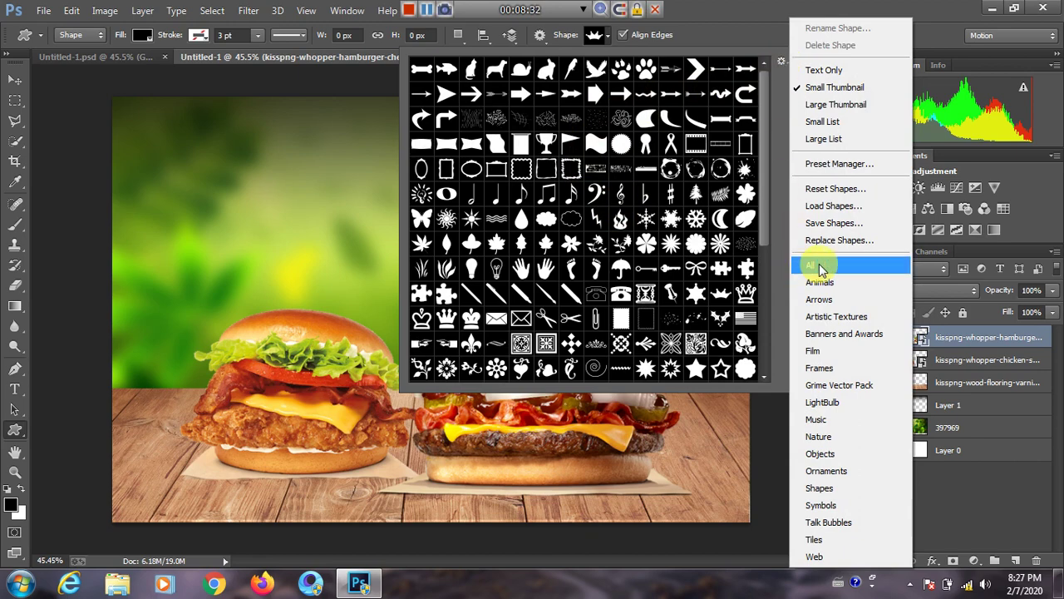
pyautogui.click(840, 265)
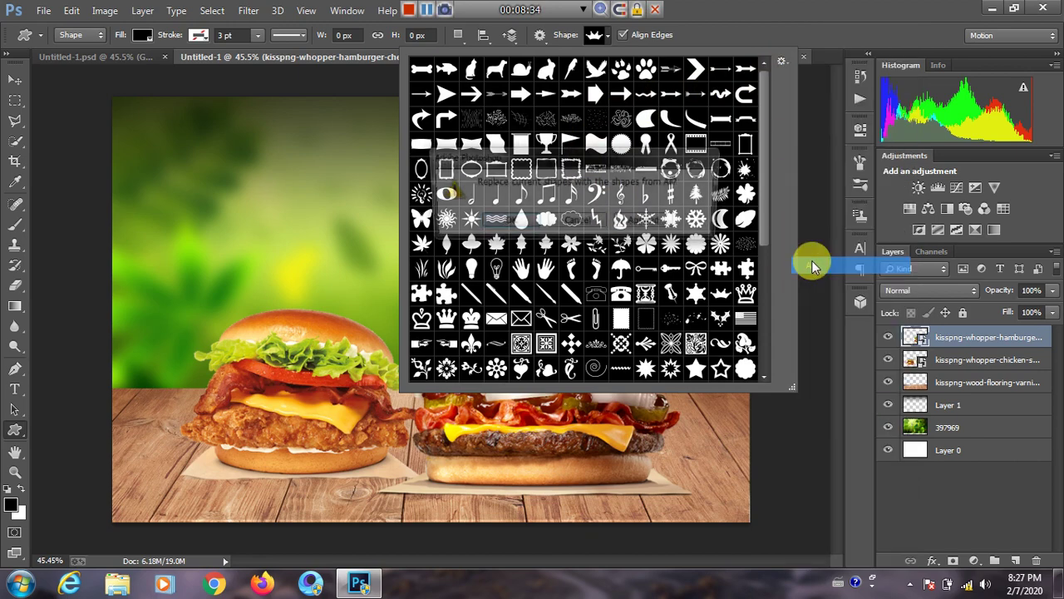
pyautogui.click(507, 223)
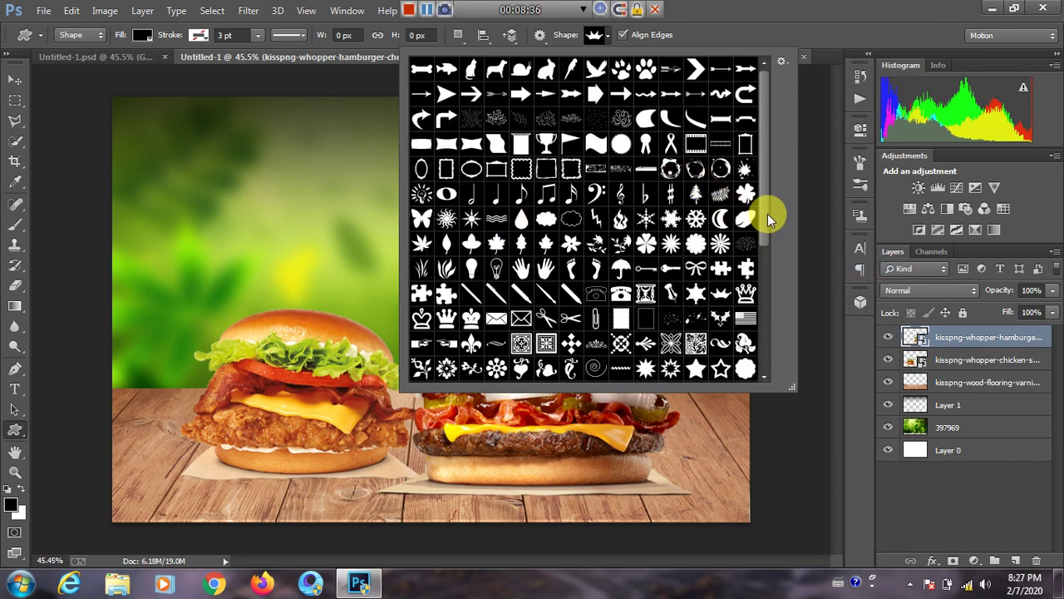
# Draw a black concave-sided banner shape about 438 by 702 px over the upper-left part of the leaf background.
pyautogui.scroll(-2, 755, 286)
pyautogui.scroll(5, 754, 287)
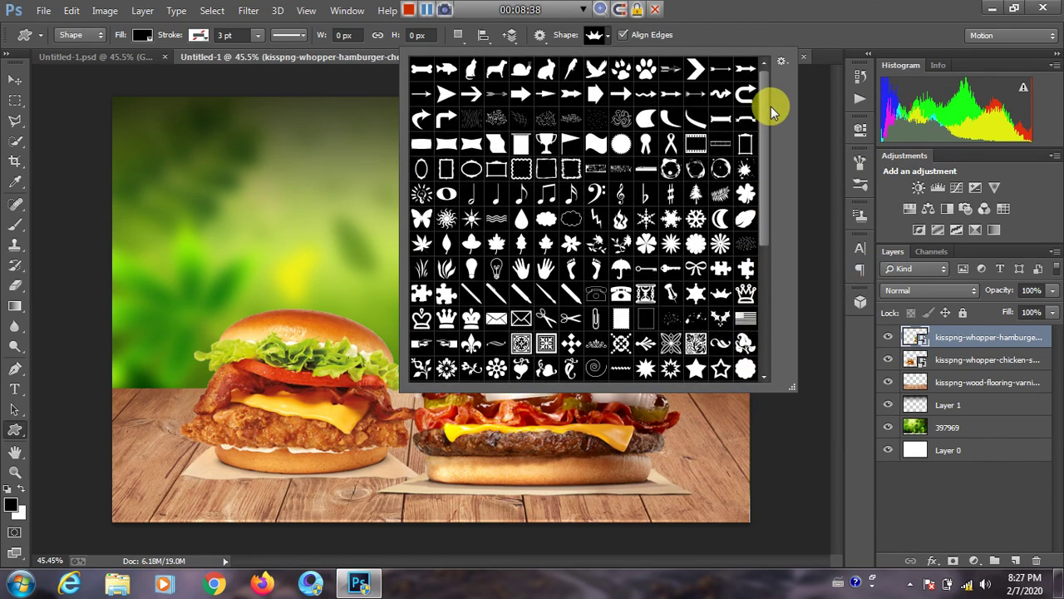
pyautogui.click(443, 147)
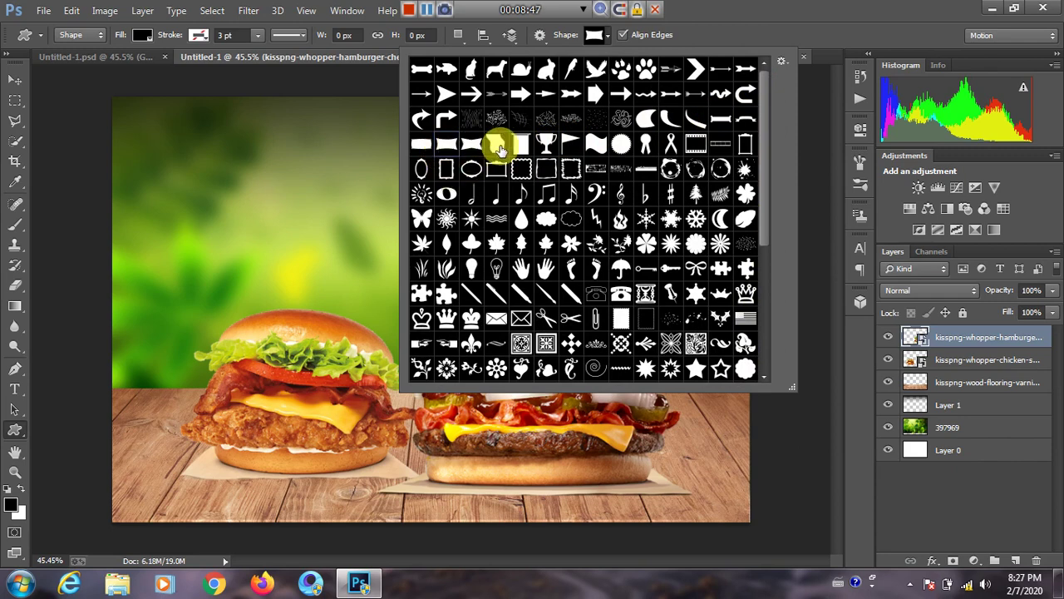
pyautogui.doubleClick(450, 148)
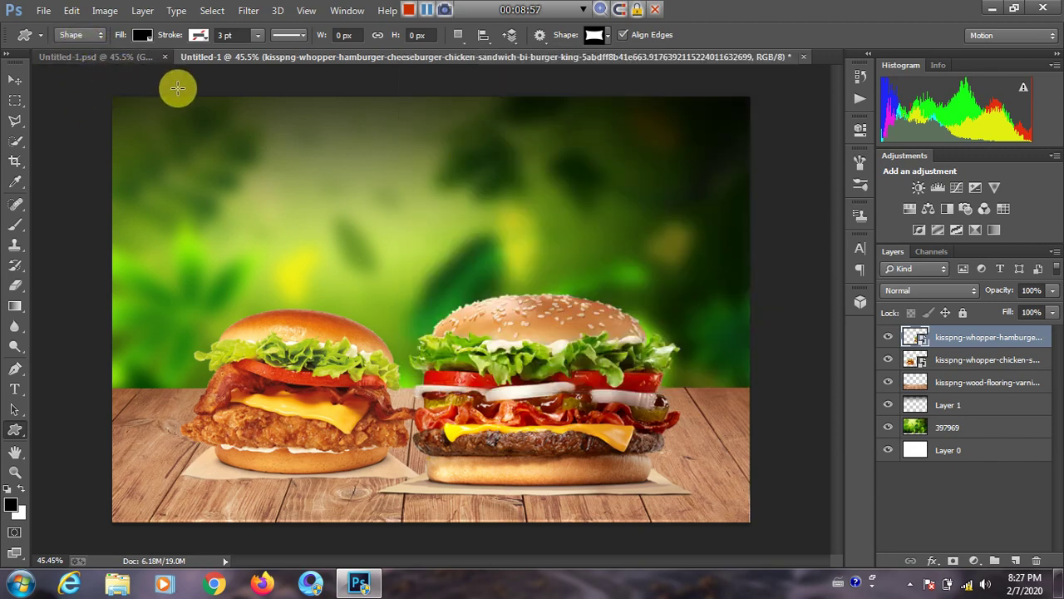
pyautogui.moveTo(134, 82); pyautogui.dragTo(287, 329)
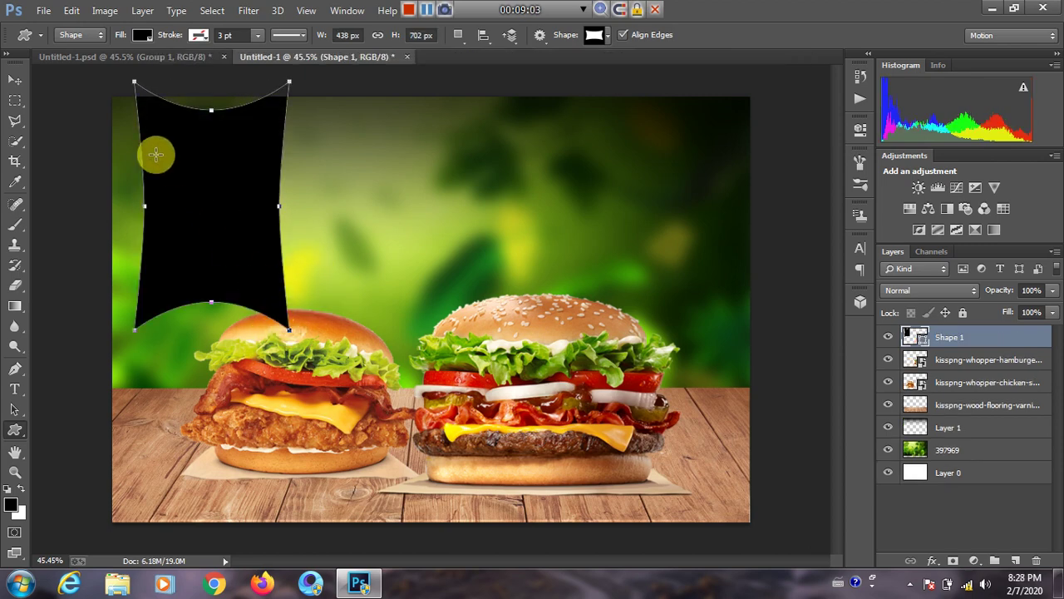
# Move the black banner shape up past the canvas's top edge and stretch its height to 103.42%.
pyautogui.click(15, 79)
pyautogui.moveTo(213, 191); pyautogui.dragTo(221, 130)
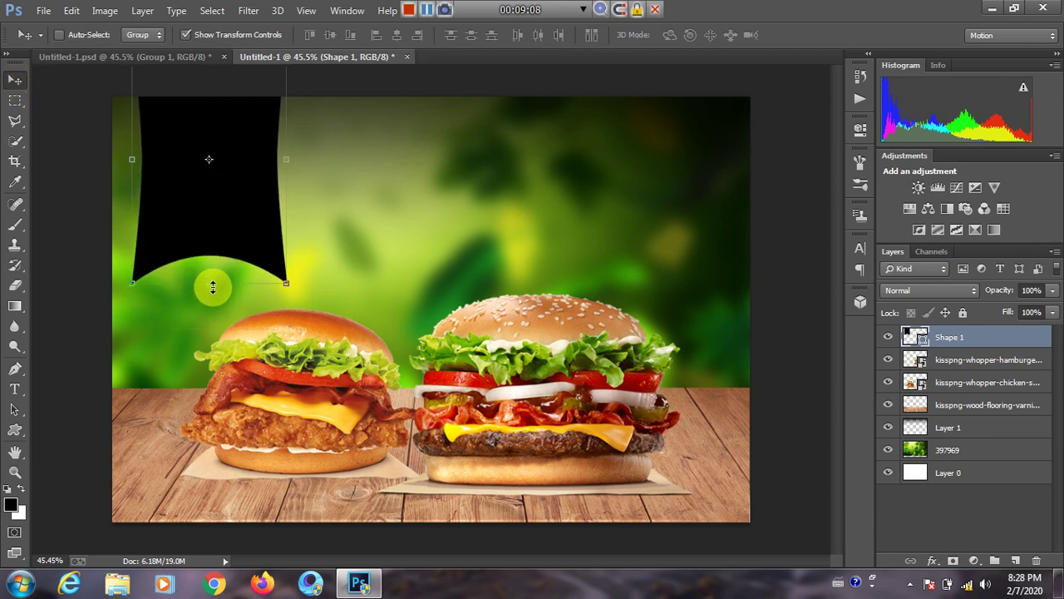
pyautogui.hotkey('ctrl', 't')
pyautogui.moveTo(209, 285)
pyautogui.mouseDown()
pyautogui.moveTo(211, 318)
pyautogui.moveTo(209, 291)
pyautogui.mouseUp()
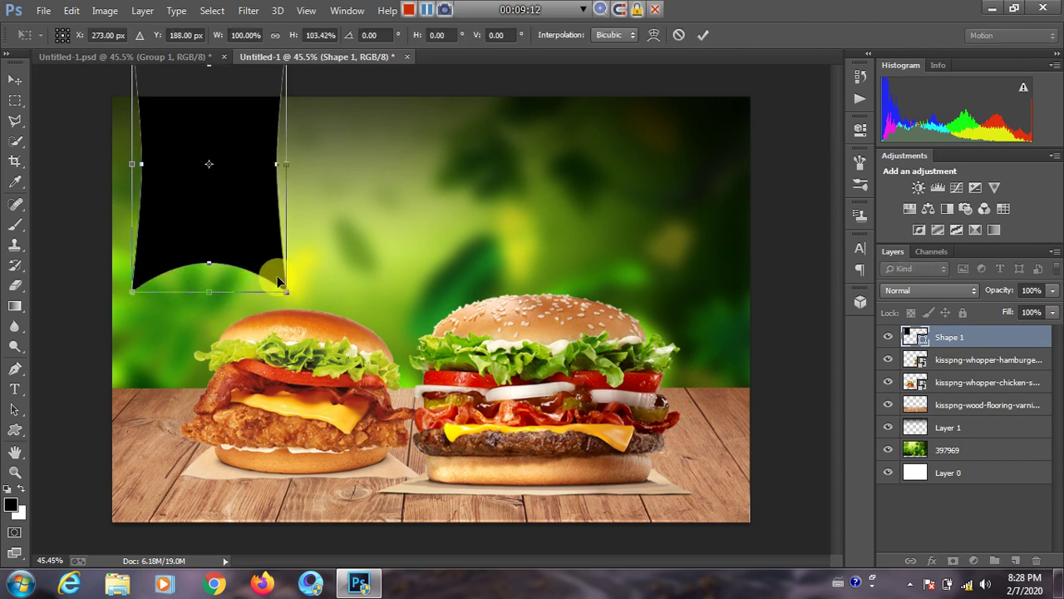
pyautogui.click(703, 35)
# Compare with the finished Untitled-1.psd banner, then raise the black shape slightly in the Untitled-1 working document.
pyautogui.click(100, 60)
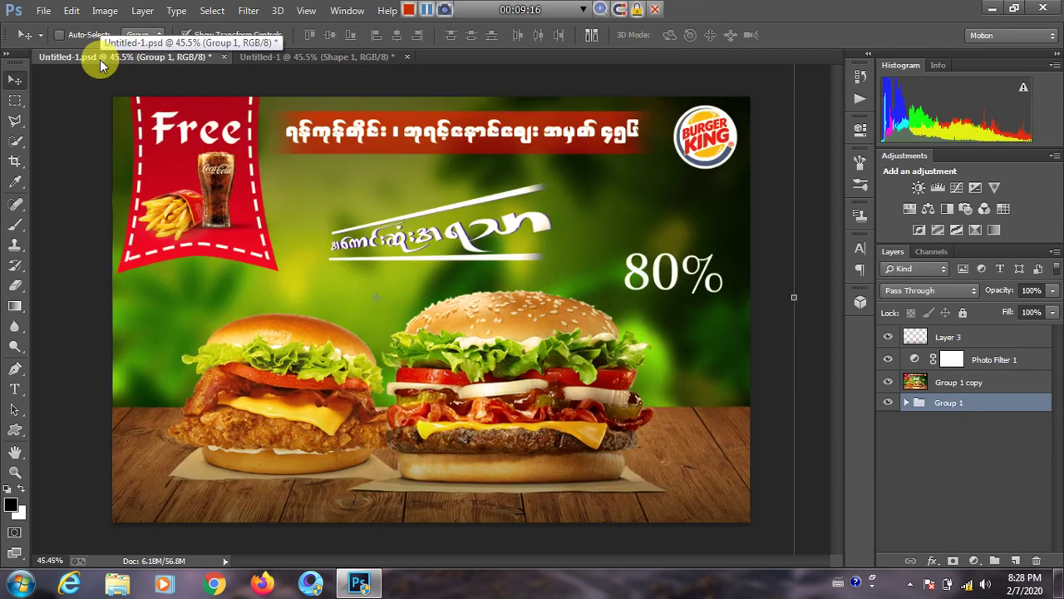
pyautogui.click(279, 57)
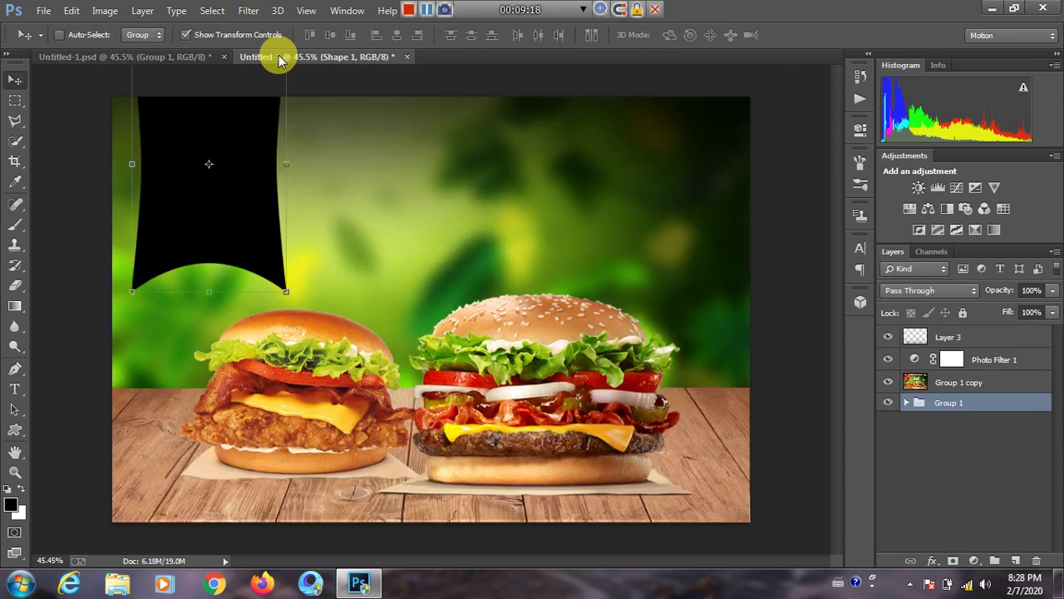
pyautogui.moveTo(231, 182)
pyautogui.mouseDown()
pyautogui.moveTo(225, 161)
pyautogui.moveTo(255, 161)
pyautogui.moveTo(237, 162)
pyautogui.mouseUp()
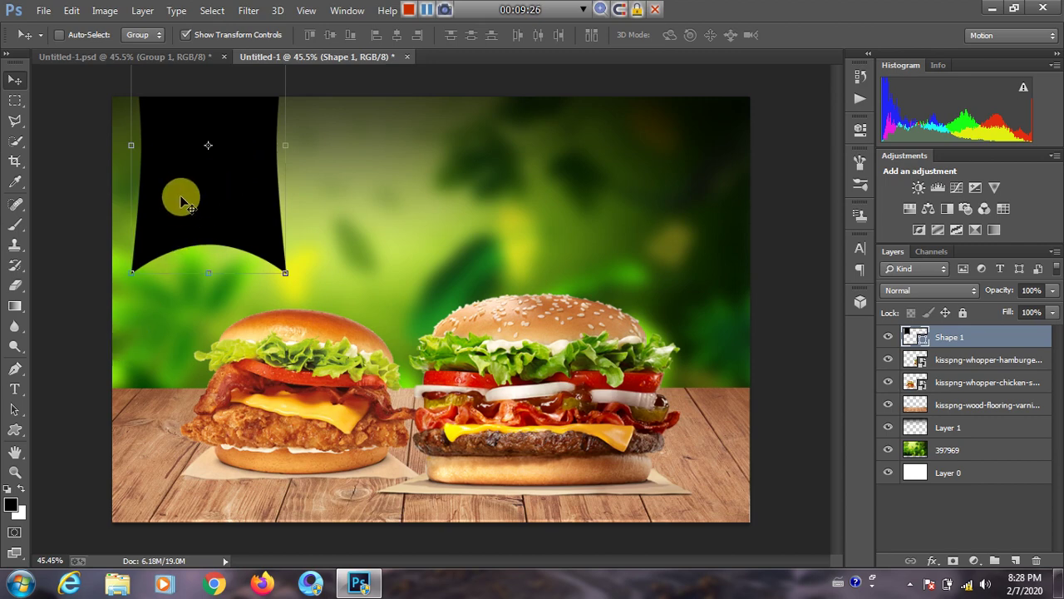
# Check the Shape 1 layer by toggling its visibility, then duplicate it.
pyautogui.click(16, 432)
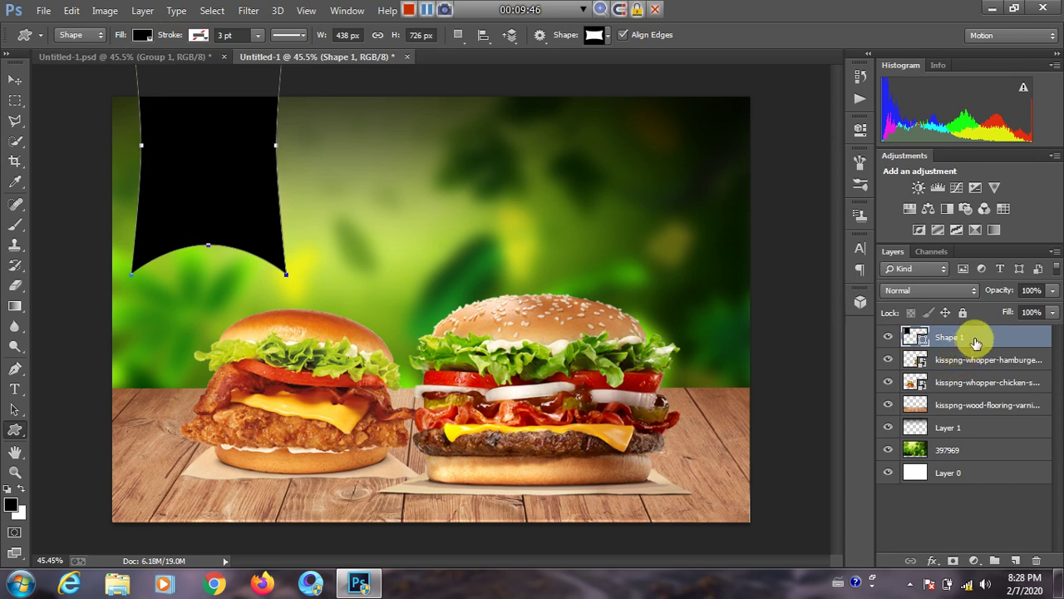
pyautogui.click(889, 338)
pyautogui.click(889, 338)
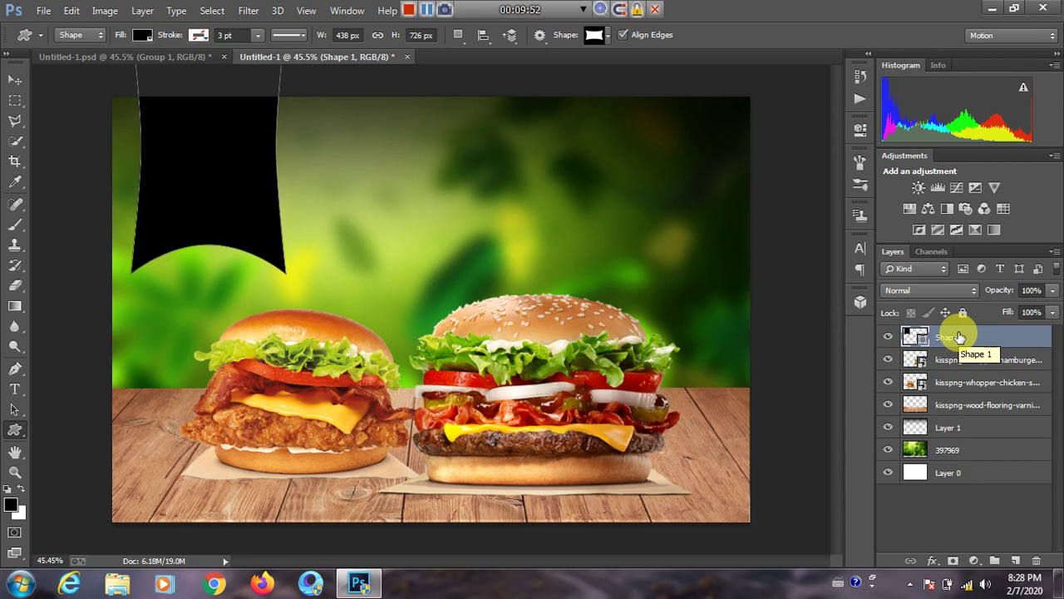
pyautogui.hotkey('ctrl', 'j')
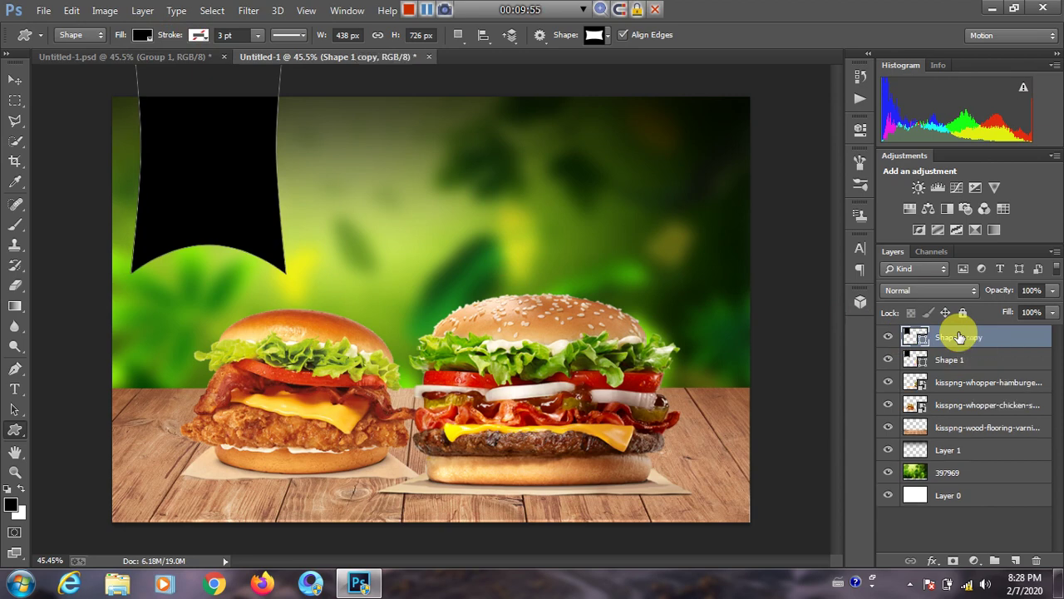
pyautogui.click(964, 360)
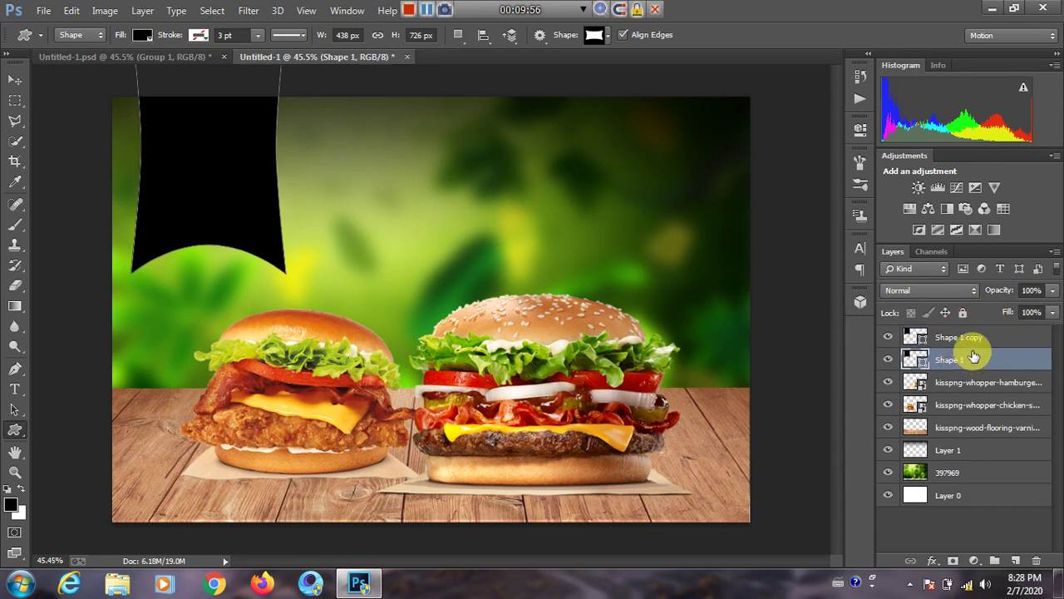
pyautogui.click(980, 337)
pyautogui.click(973, 359)
pyautogui.click(972, 337)
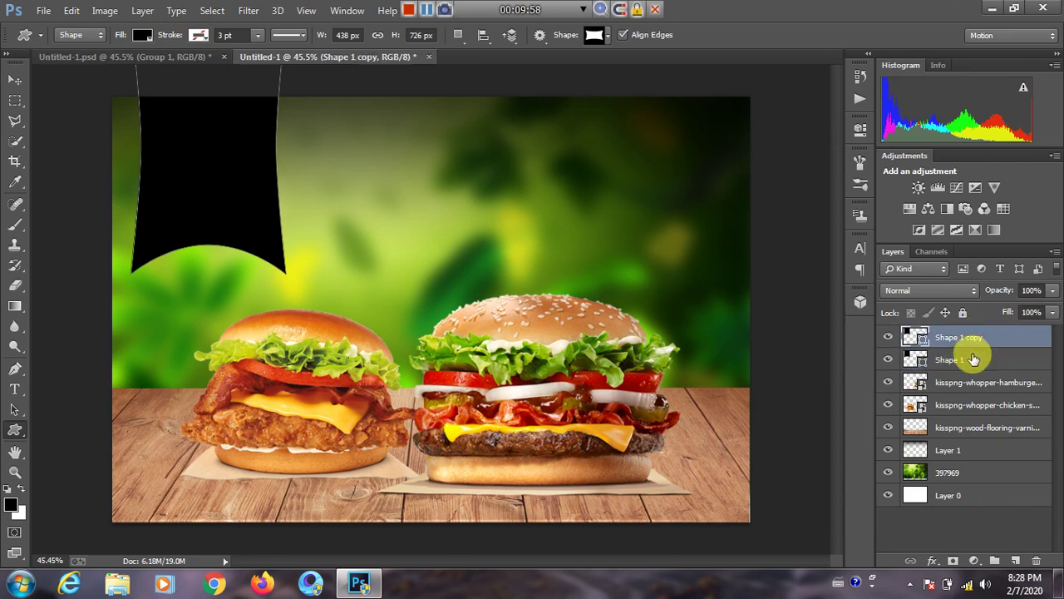
pyautogui.click(973, 359)
pyautogui.click(972, 337)
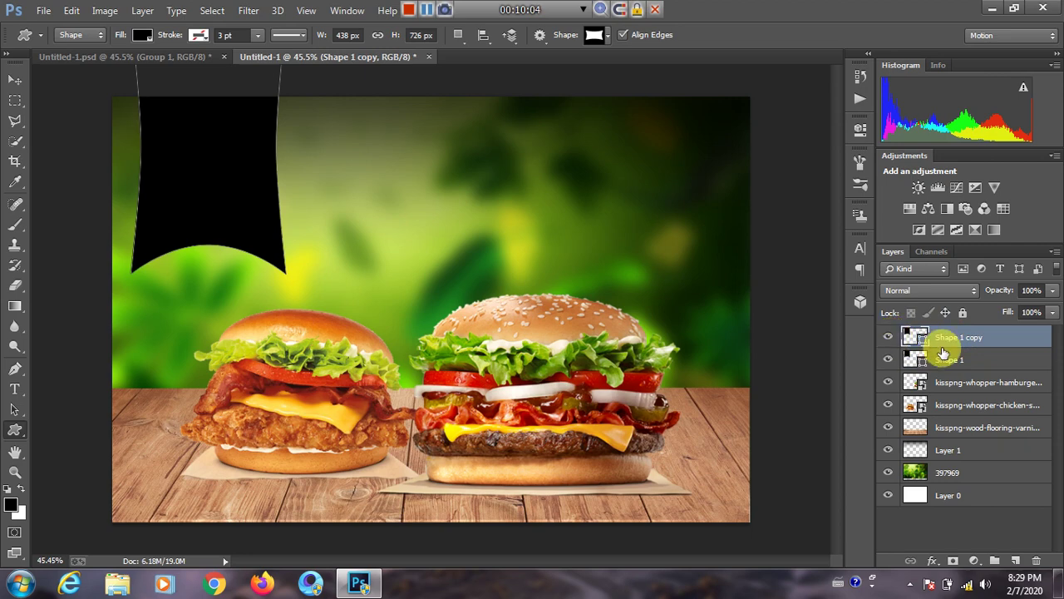
# Hide the Shape 1 copy layer and apply a red linear Gradient Overlay to Shape 1.
pyautogui.click(891, 337)
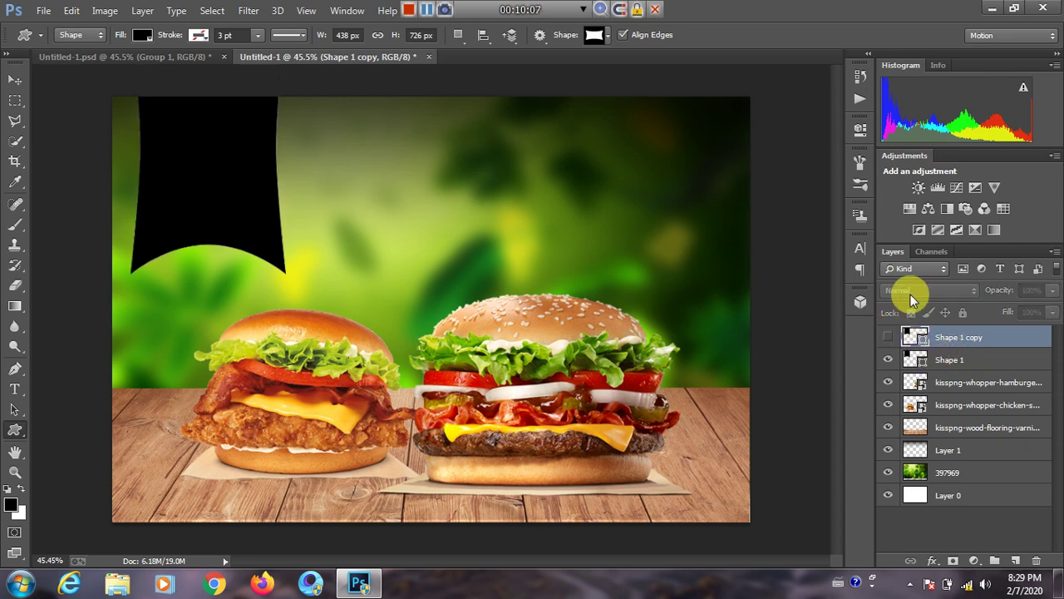
pyautogui.click(953, 360)
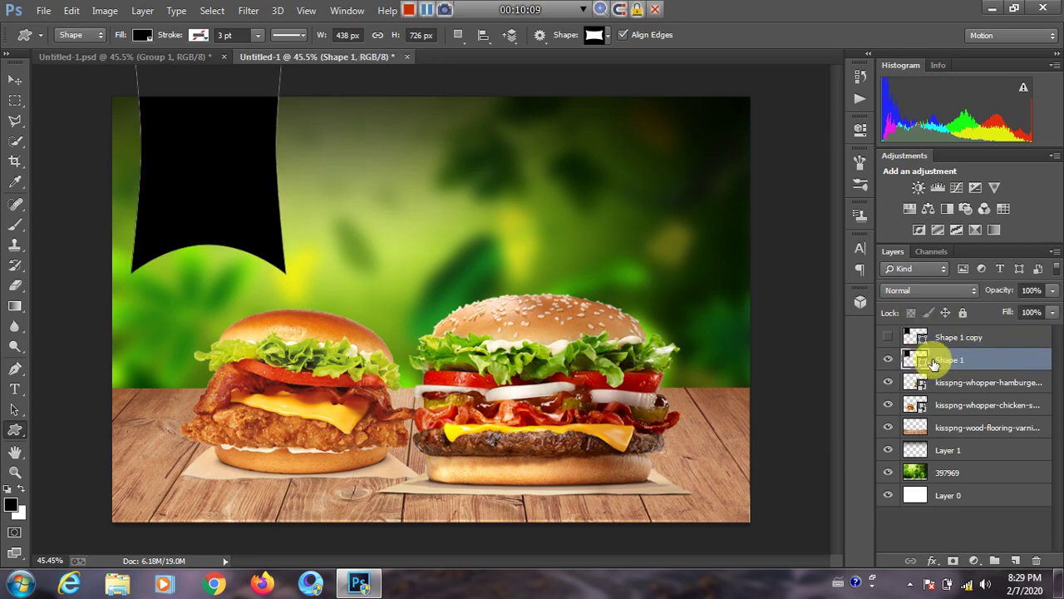
pyautogui.doubleClick(1020, 359)
pyautogui.moveTo(834, 234); pyautogui.dragTo(798, 102)
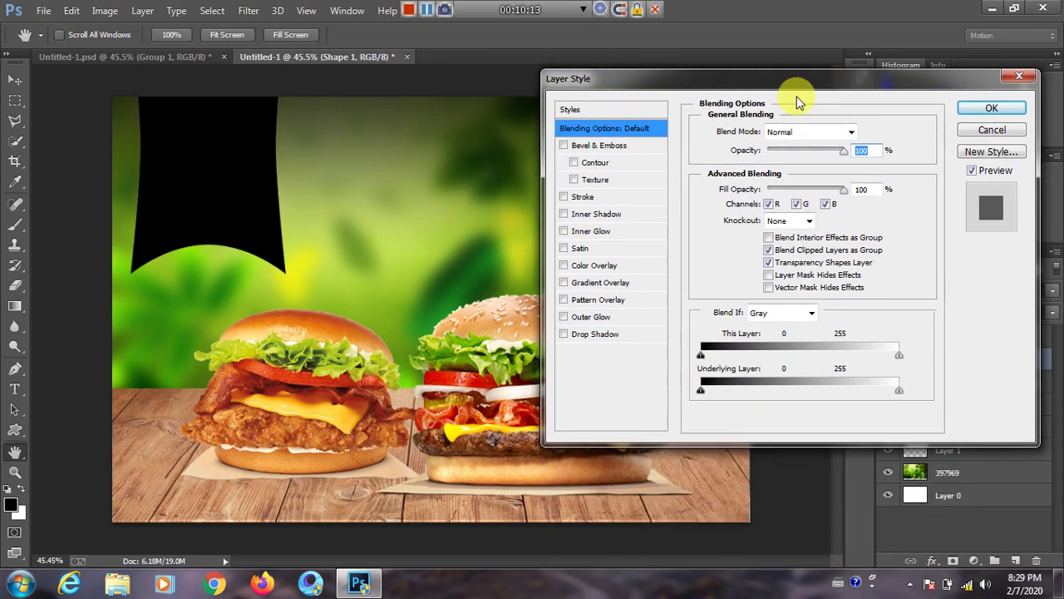
pyautogui.click(627, 287)
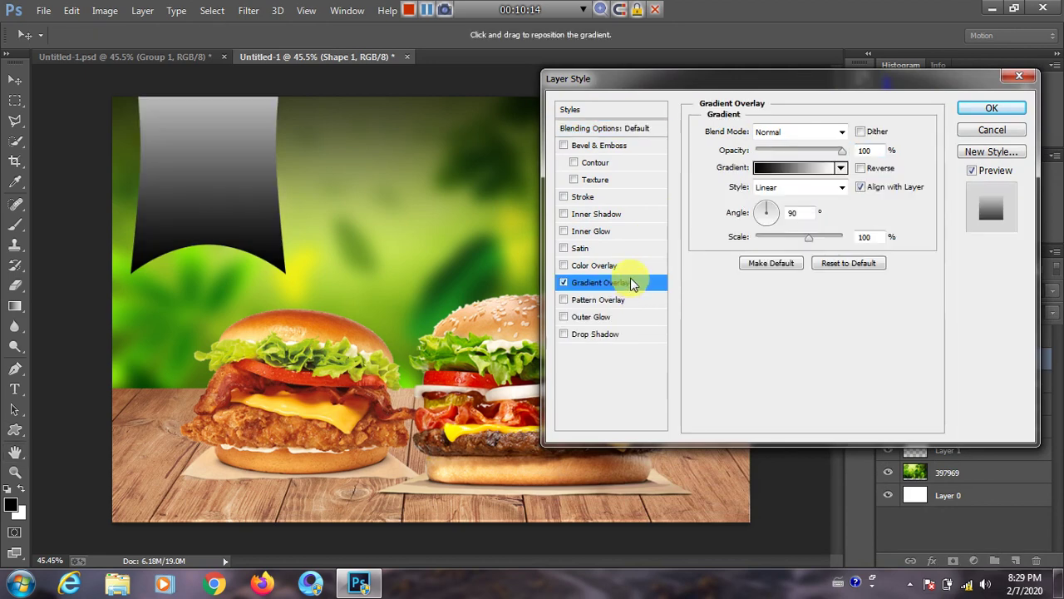
pyautogui.click(841, 170)
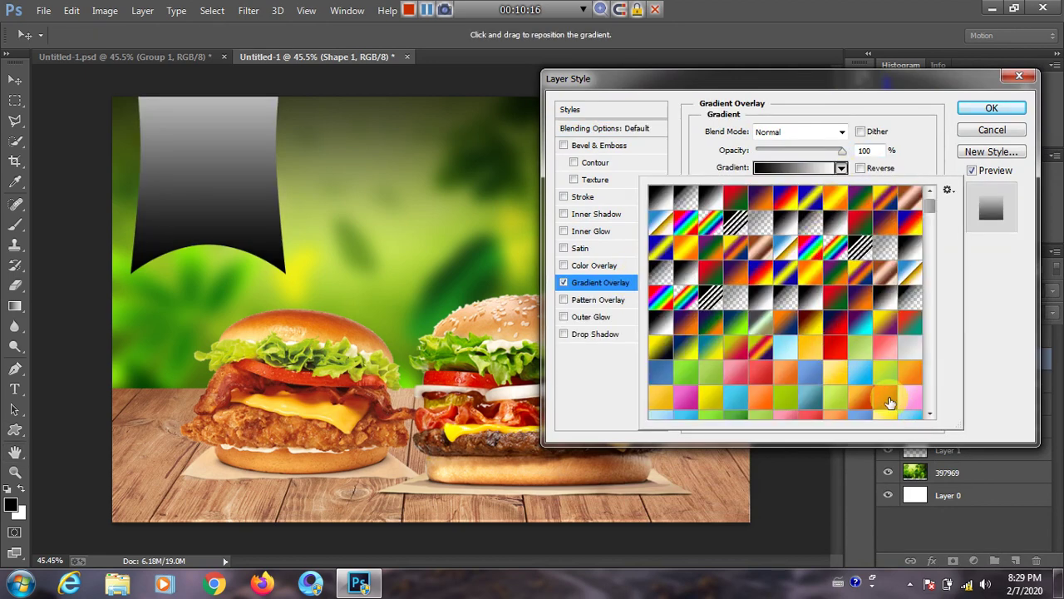
pyautogui.click(890, 403)
pyautogui.click(799, 83)
pyautogui.moveTo(798, 89); pyautogui.dragTo(767, 58)
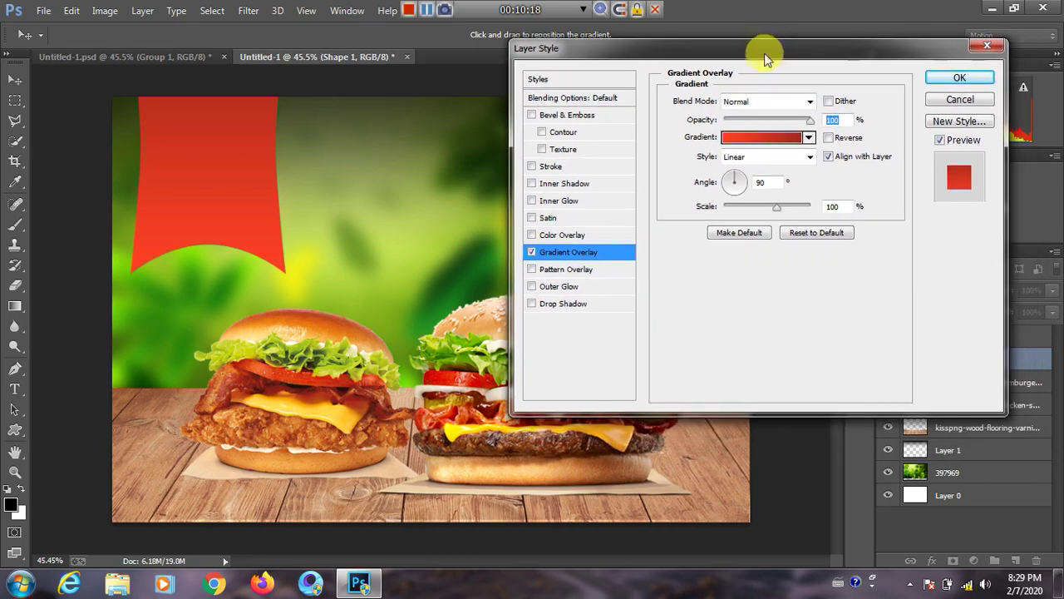
pyautogui.click(956, 78)
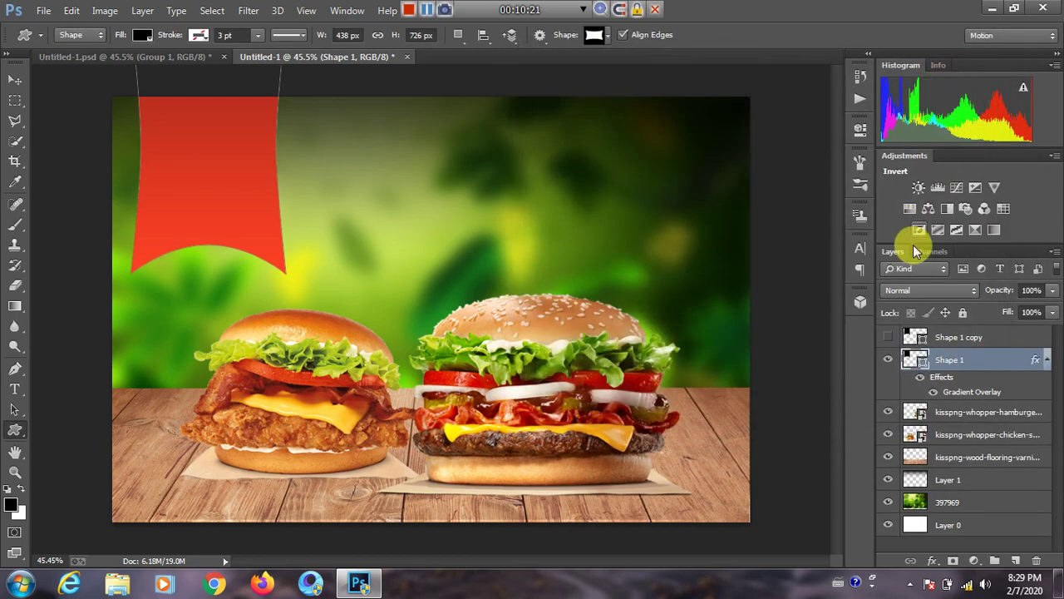
# Show the Shape 1 copy layer again and set the fill of the selected Shape 1 to no color.
pyautogui.click(888, 337)
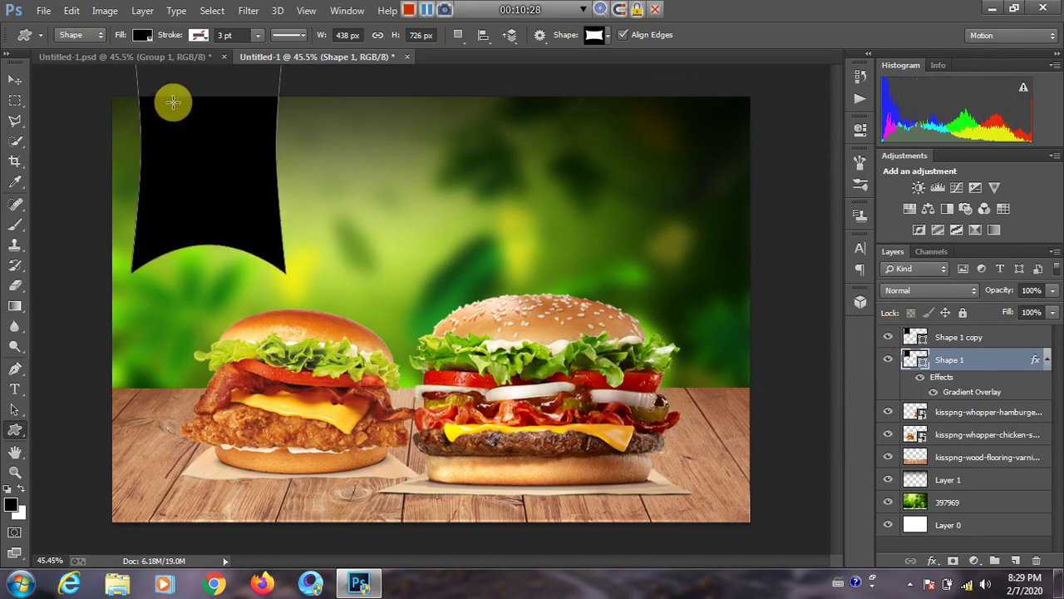
pyautogui.click(143, 35)
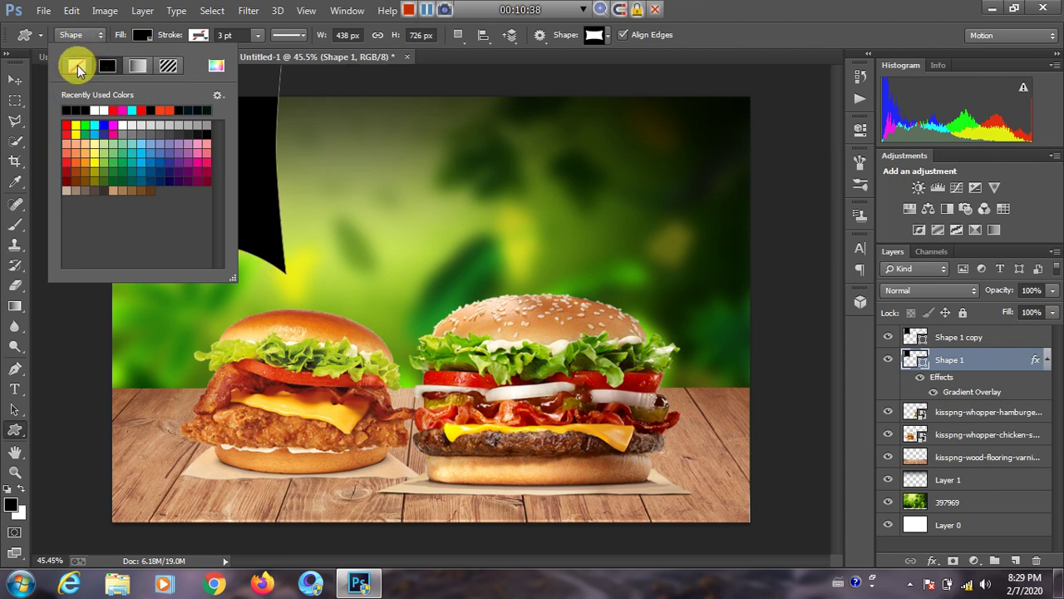
pyautogui.click(253, 27)
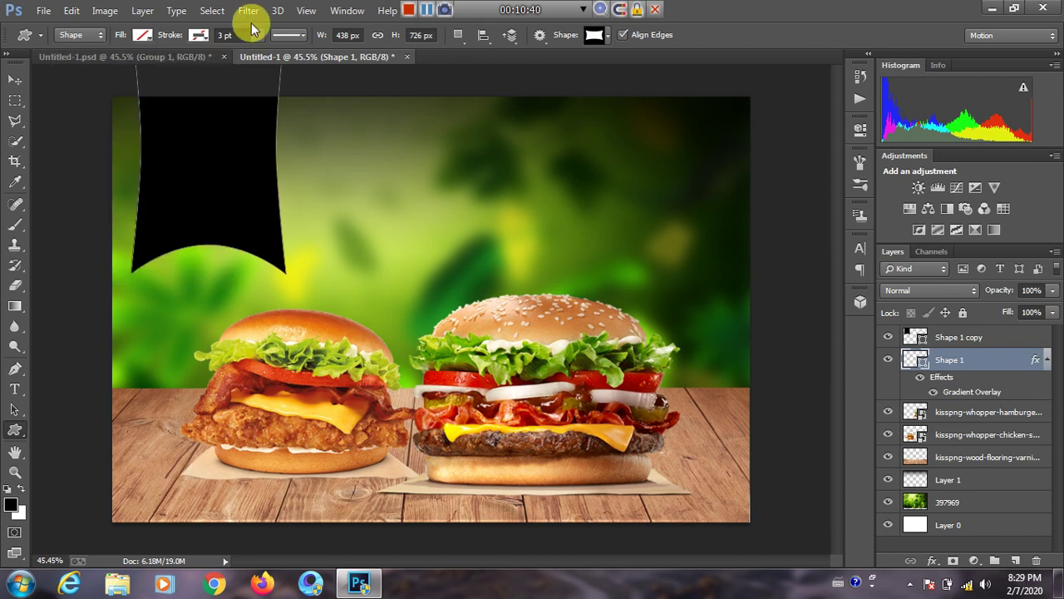
pyautogui.click(144, 36)
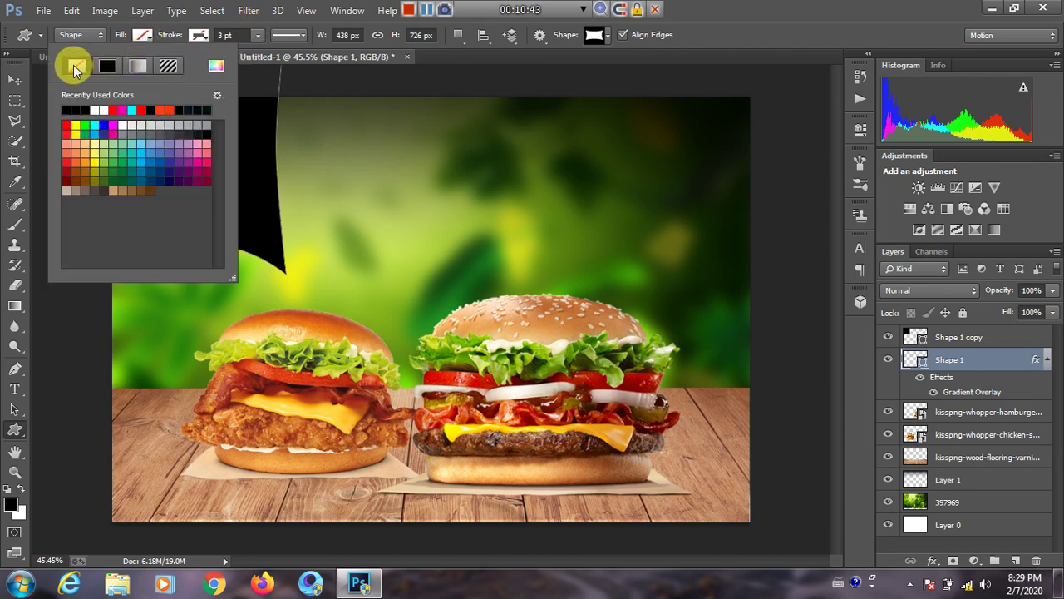
# Set Shape 1's stroke color to white.
pyautogui.click(199, 34)
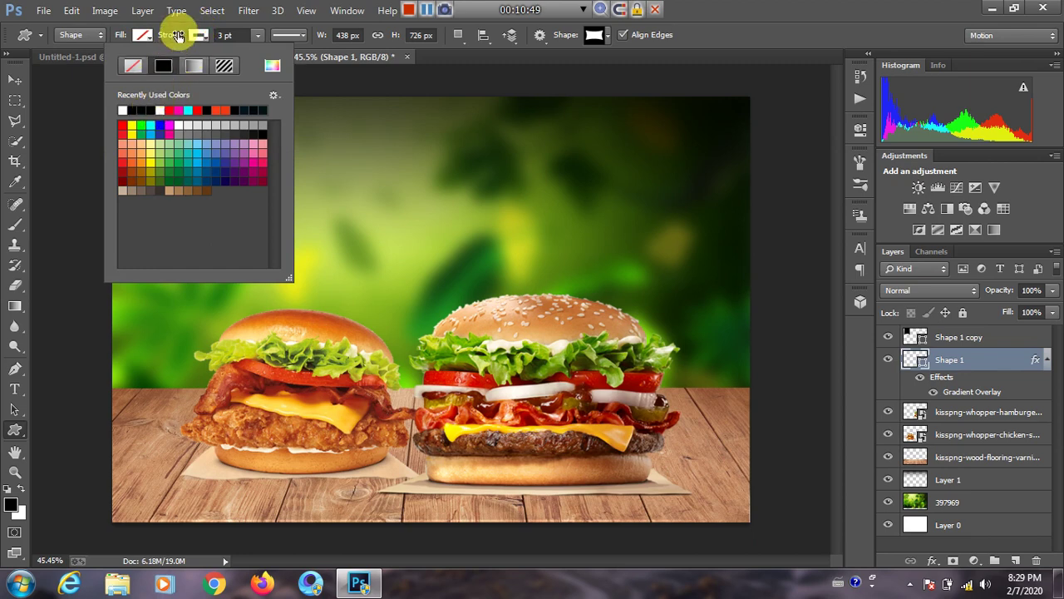
pyautogui.click(177, 11)
pyautogui.click(176, 11)
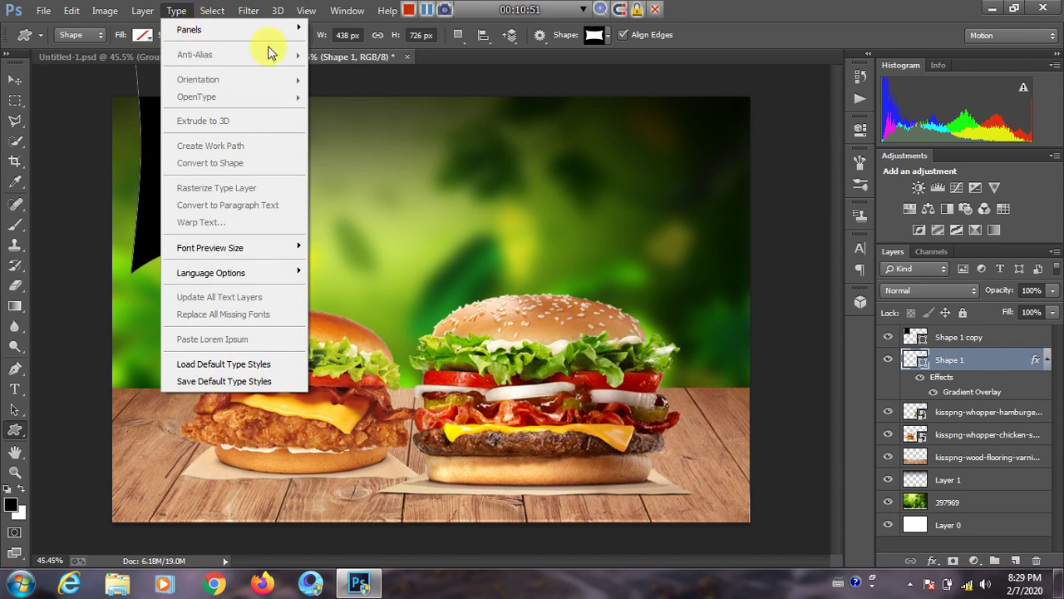
# Revert the document history to the Gradient Overlay state, undoing the fill and stroke changes made to Shape 1.
pyautogui.click(436, 46)
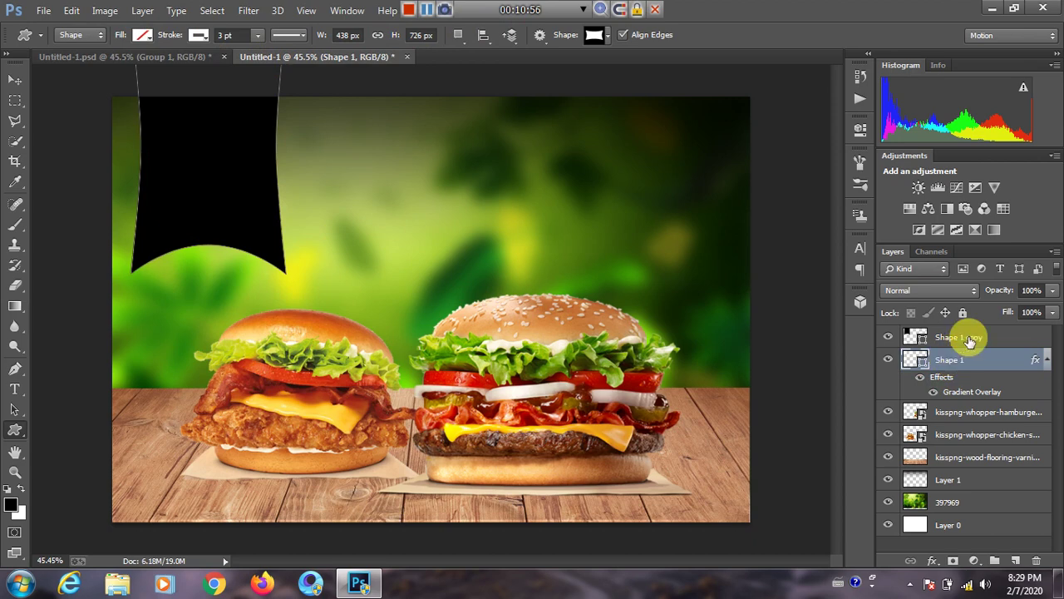
pyautogui.click(860, 75)
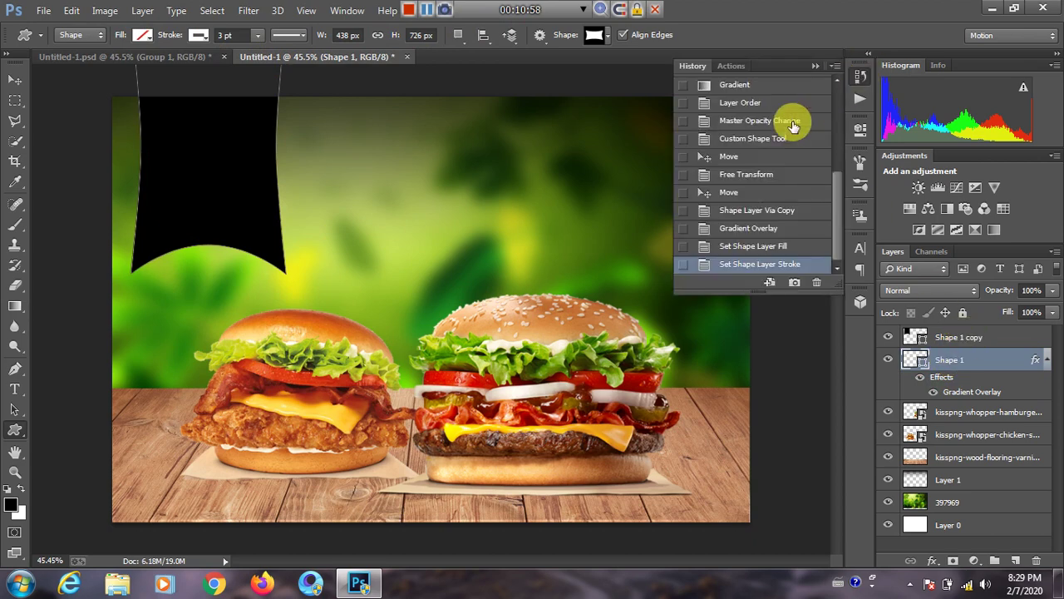
pyautogui.click(754, 245)
pyautogui.click(756, 212)
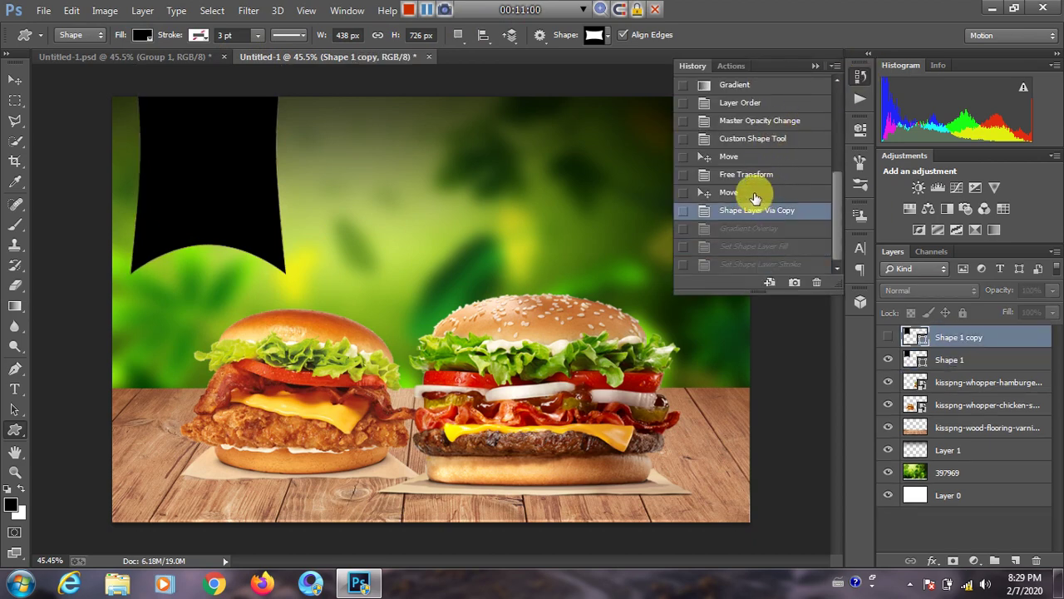
pyautogui.click(756, 229)
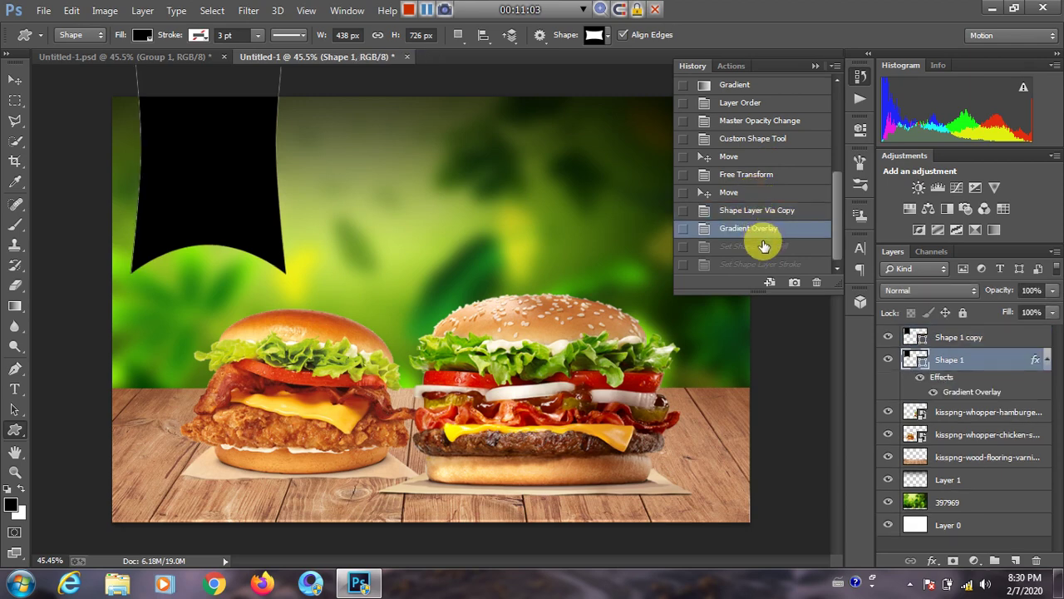
pyautogui.click(818, 65)
# Check the red gradient on Shape 1 by hiding the Shape 1 copy layer, and show that copy again.
pyautogui.click(915, 337)
pyautogui.click(888, 337)
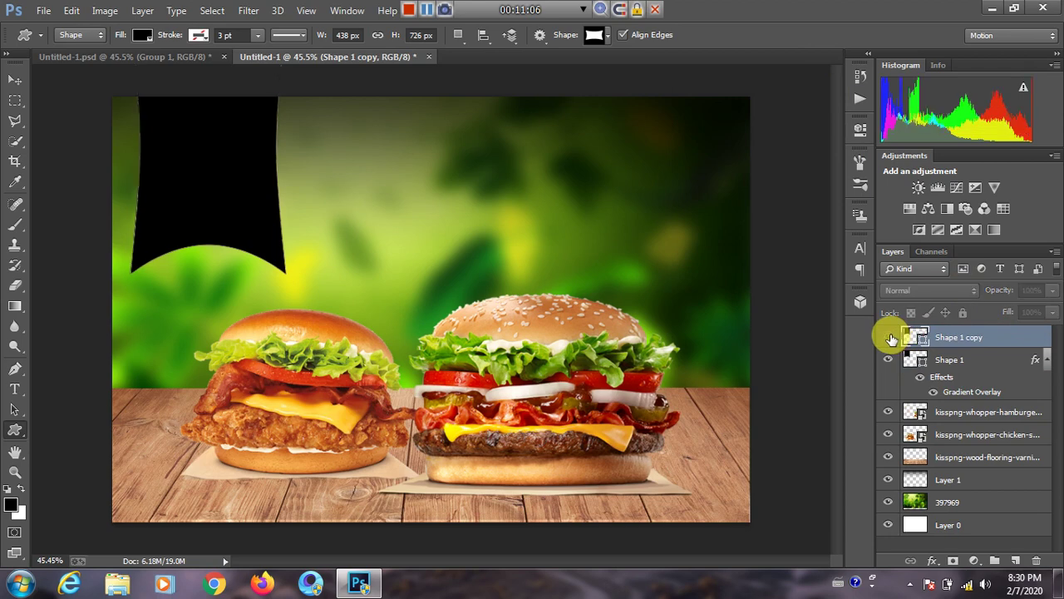
pyautogui.click(965, 360)
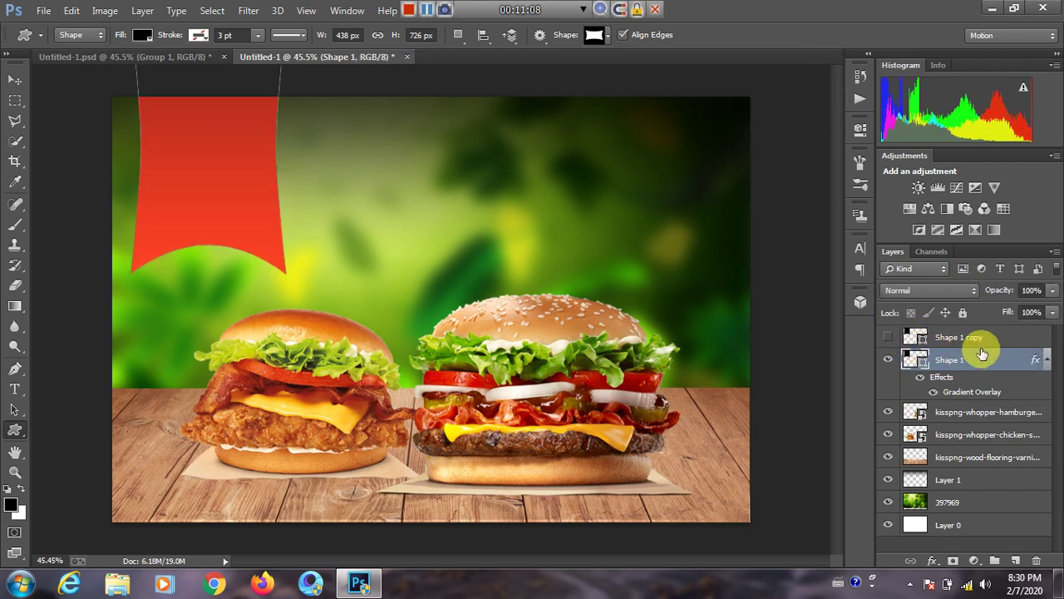
pyautogui.click(940, 337)
pyautogui.click(888, 338)
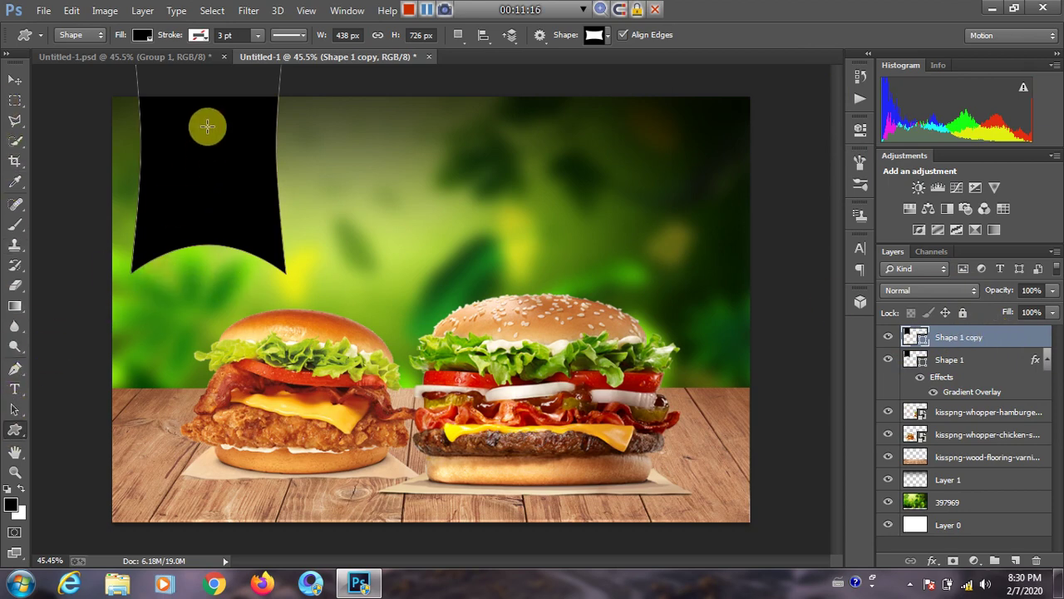
# Set the Shape 1 copy's fill to no color and its stroke color to white.
pyautogui.click(142, 35)
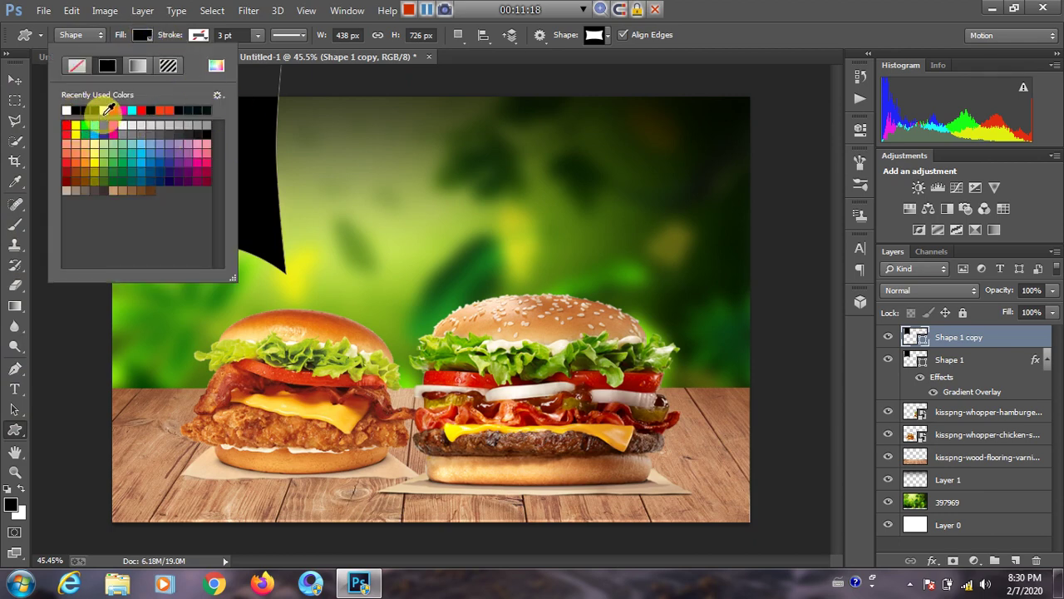
pyautogui.click(76, 68)
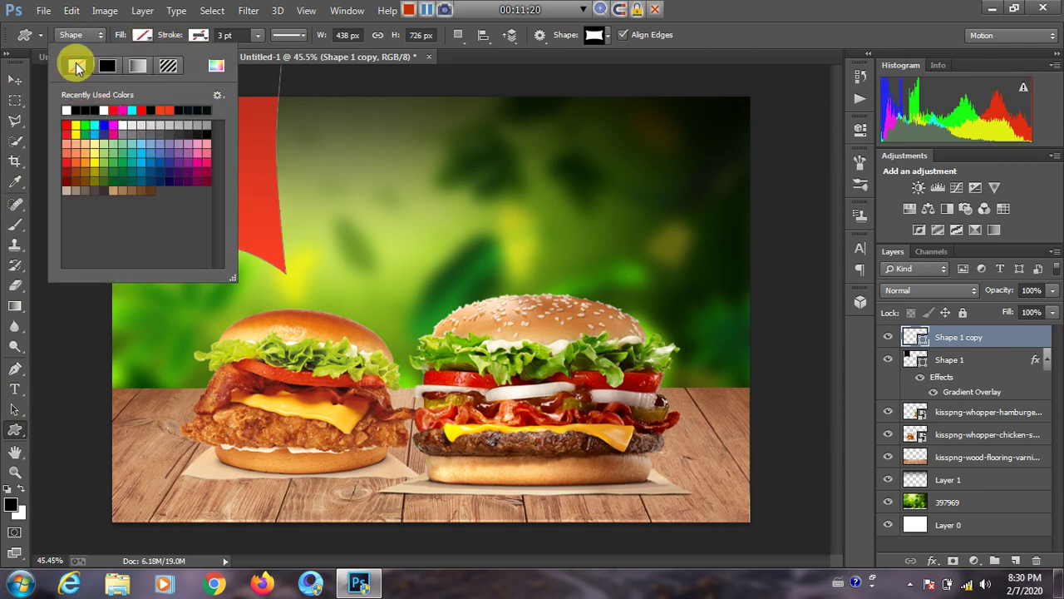
pyautogui.click(198, 35)
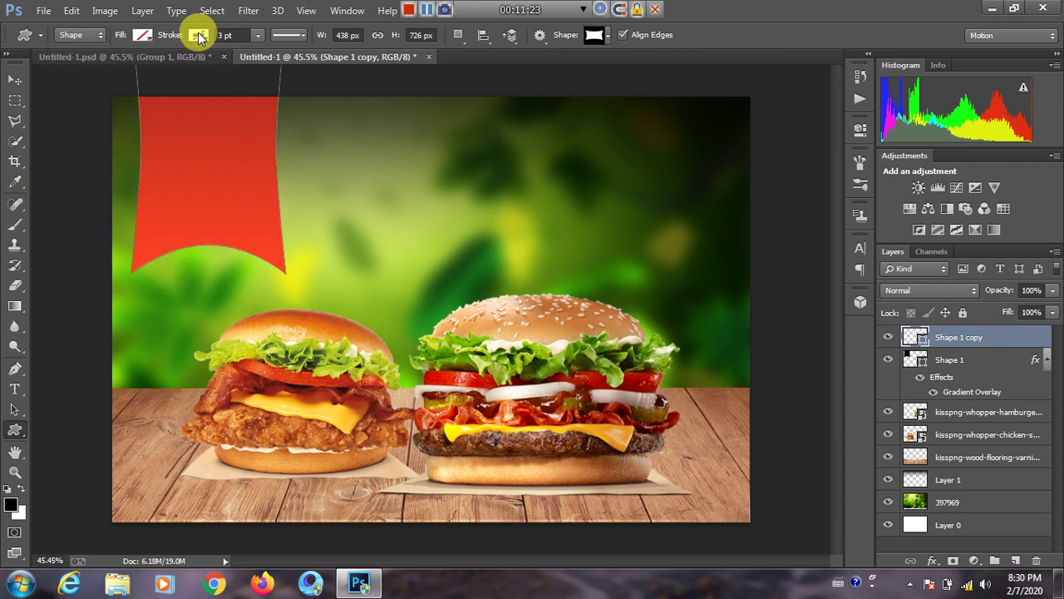
pyautogui.click(198, 35)
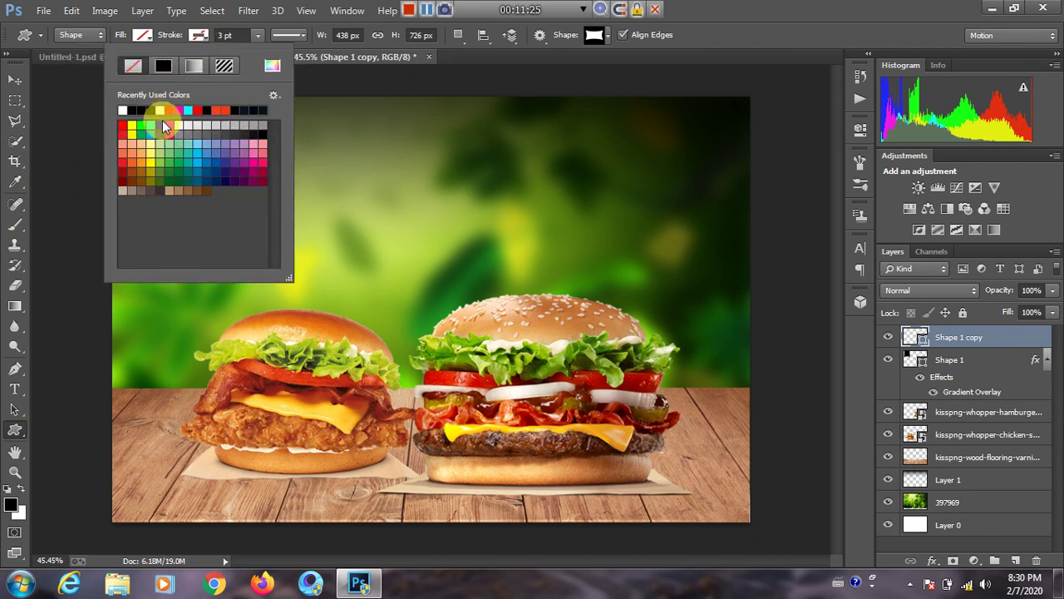
pyautogui.click(165, 108)
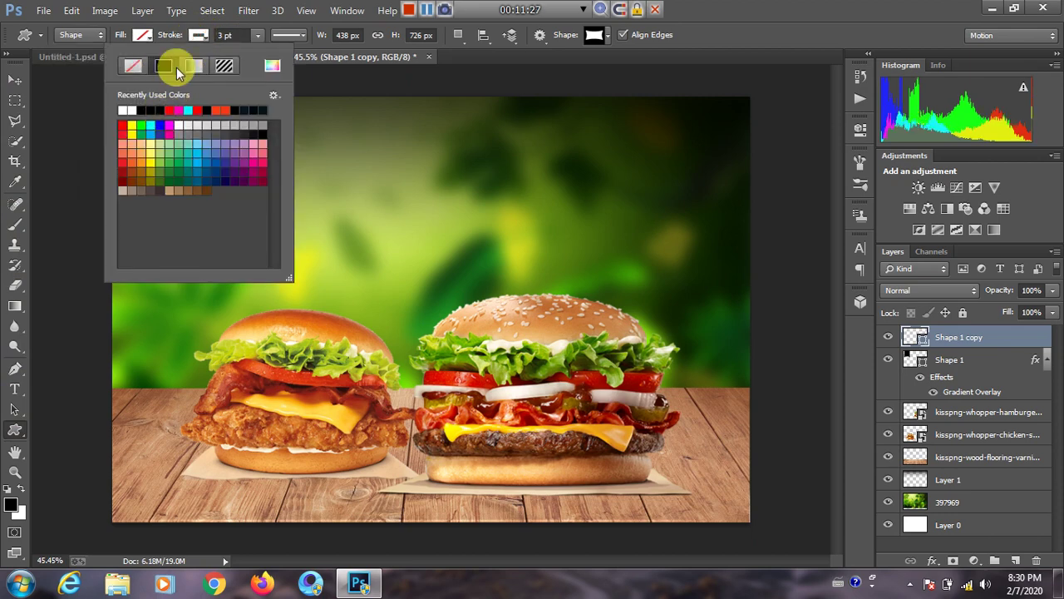
pyautogui.click(184, 25)
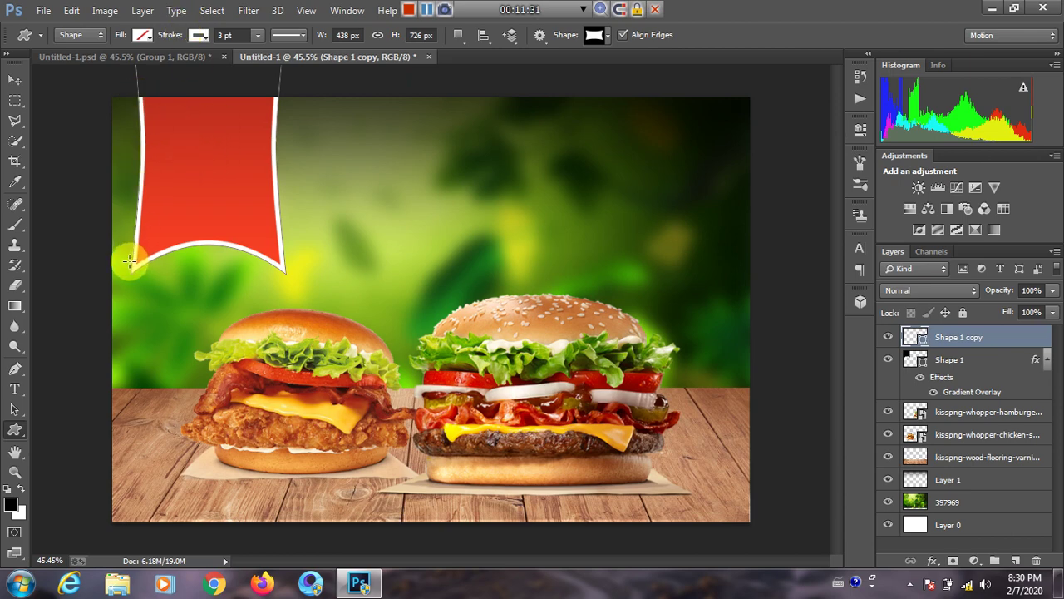
# Check the ribbon border in the finished Untitled-1.psd banner and give the Shape 1 copy's stroke the dashed line style.
pyautogui.click(109, 56)
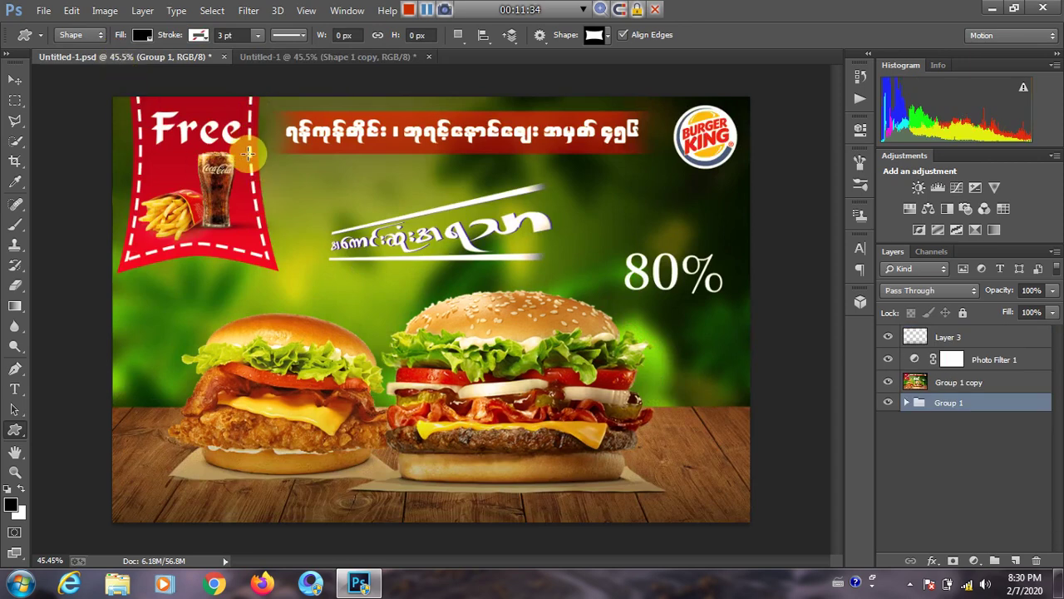
pyautogui.click(274, 58)
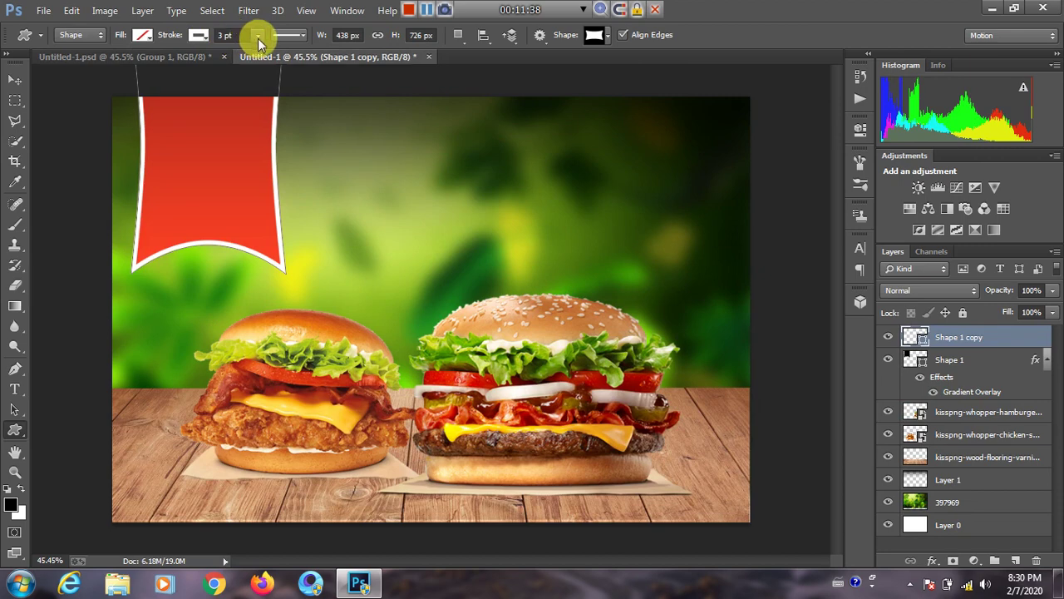
pyautogui.click(259, 36)
pyautogui.click(258, 38)
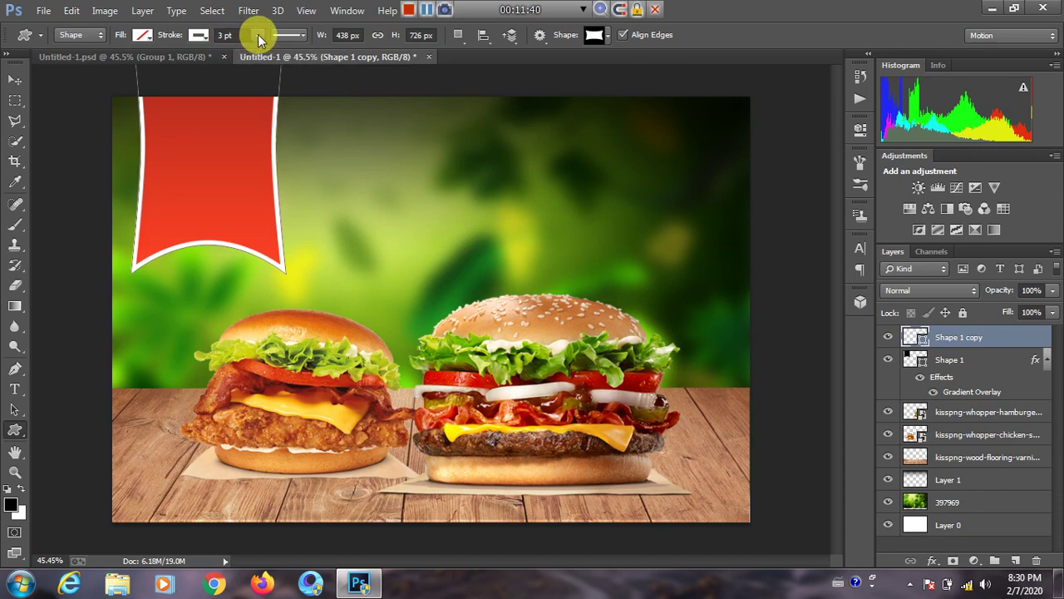
pyautogui.click(306, 38)
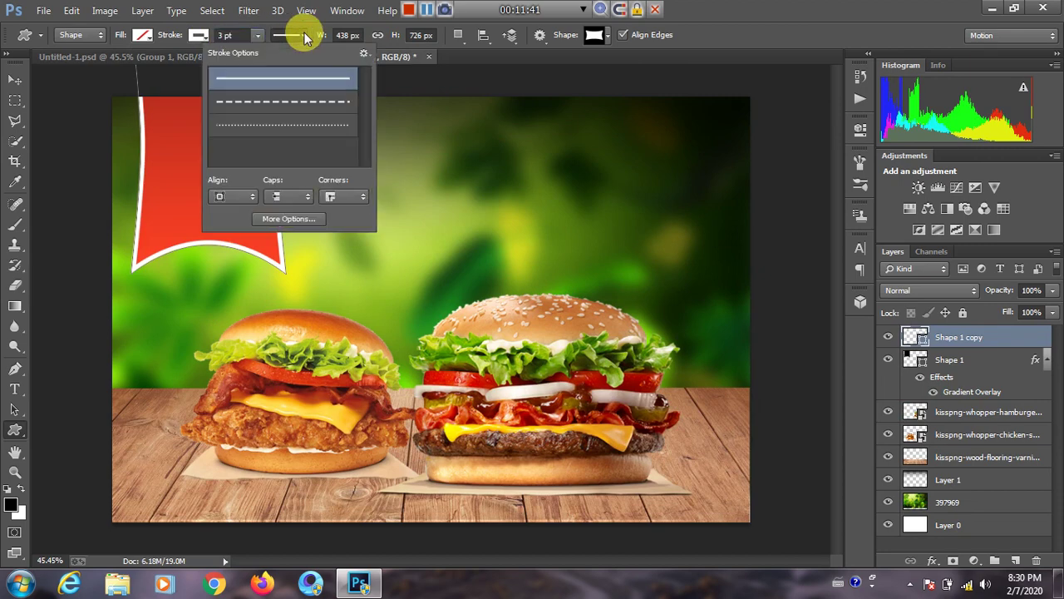
pyautogui.click(281, 103)
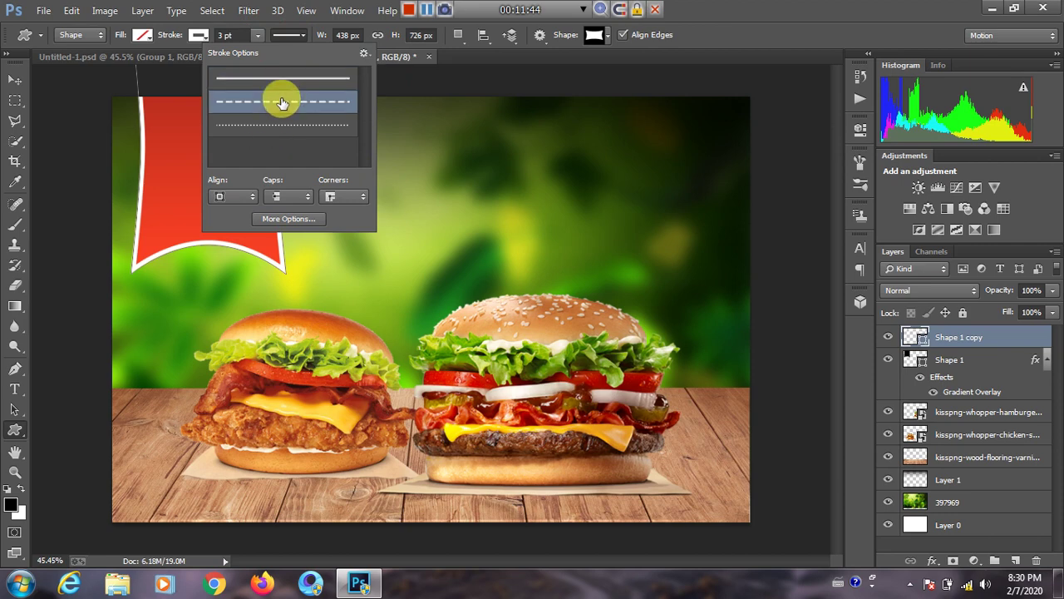
# Set the stroke width of the Shape 1 copy's dashed outline to 2 pt.
pyautogui.click(259, 36)
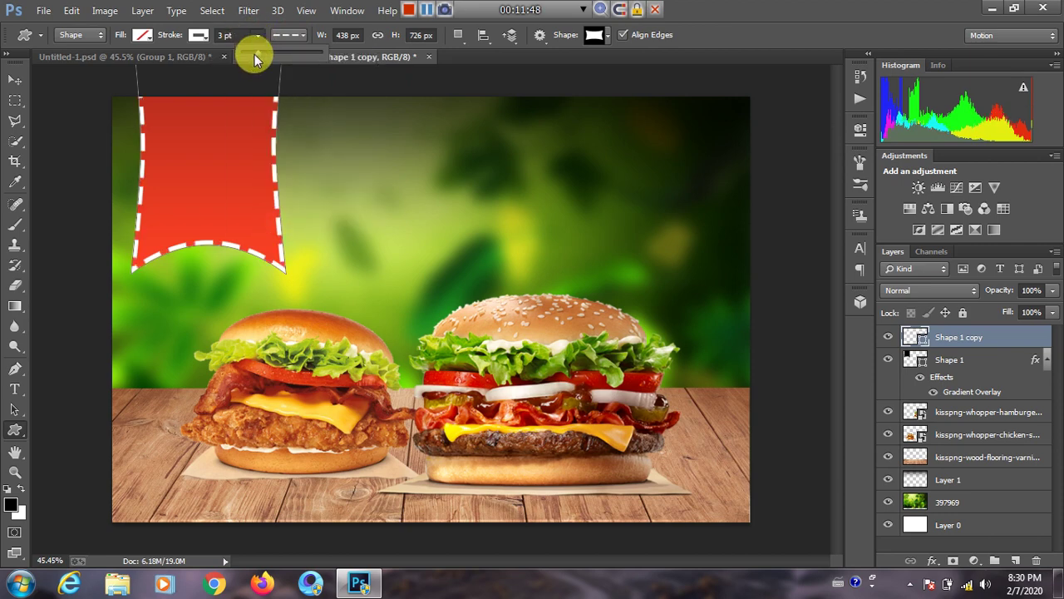
pyautogui.moveTo(256, 51)
pyautogui.mouseDown()
pyautogui.moveTo(271, 50)
pyautogui.moveTo(257, 51)
pyautogui.mouseUp()
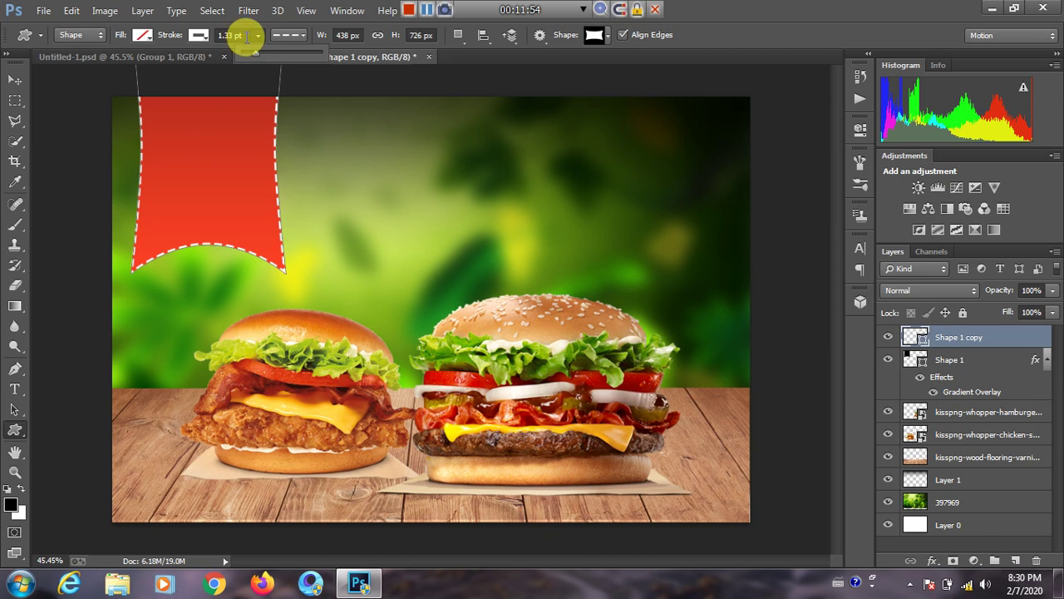
pyautogui.click(237, 38)
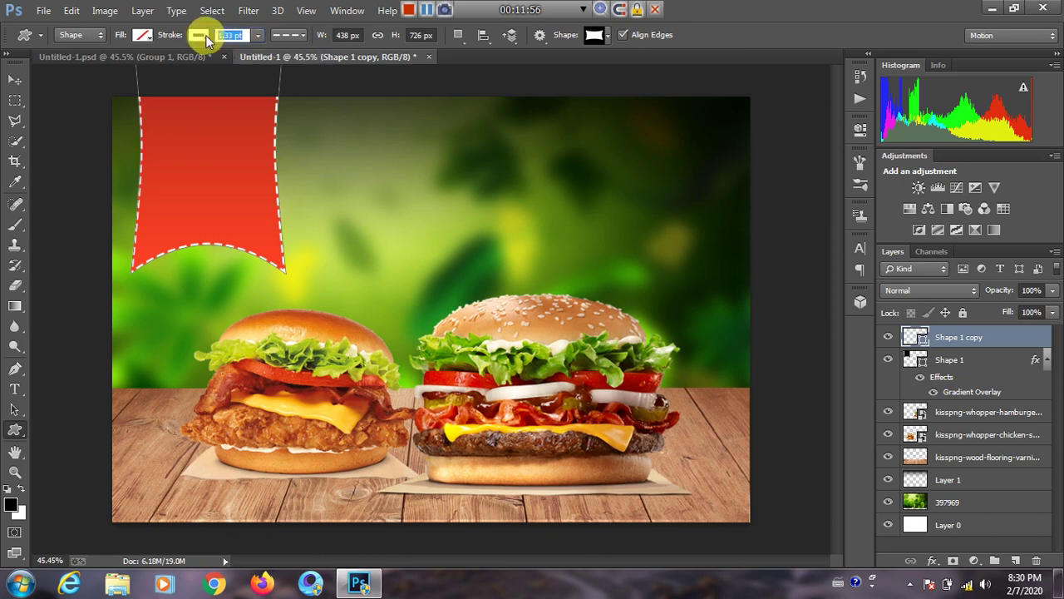
pyautogui.write('2')
pyautogui.press('Return')
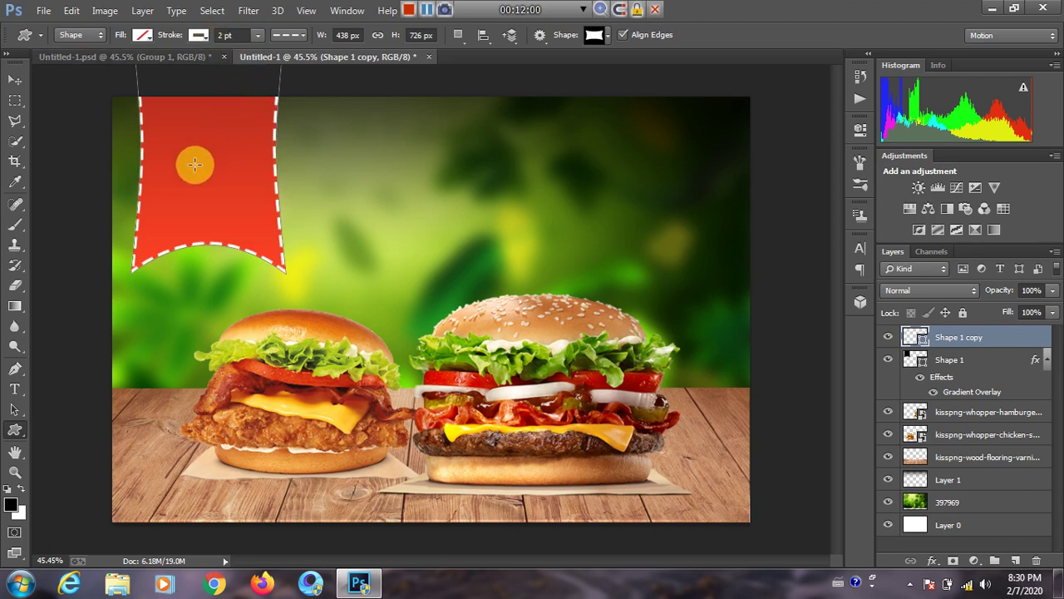
# Using the Untitled-1.psd ribbon as reference, scale the dashed Shape 1 copy inside the red ribbon to about 88.58% width and 92.84% height.
pyautogui.click(105, 58)
pyautogui.scroll(2, 191, 191)
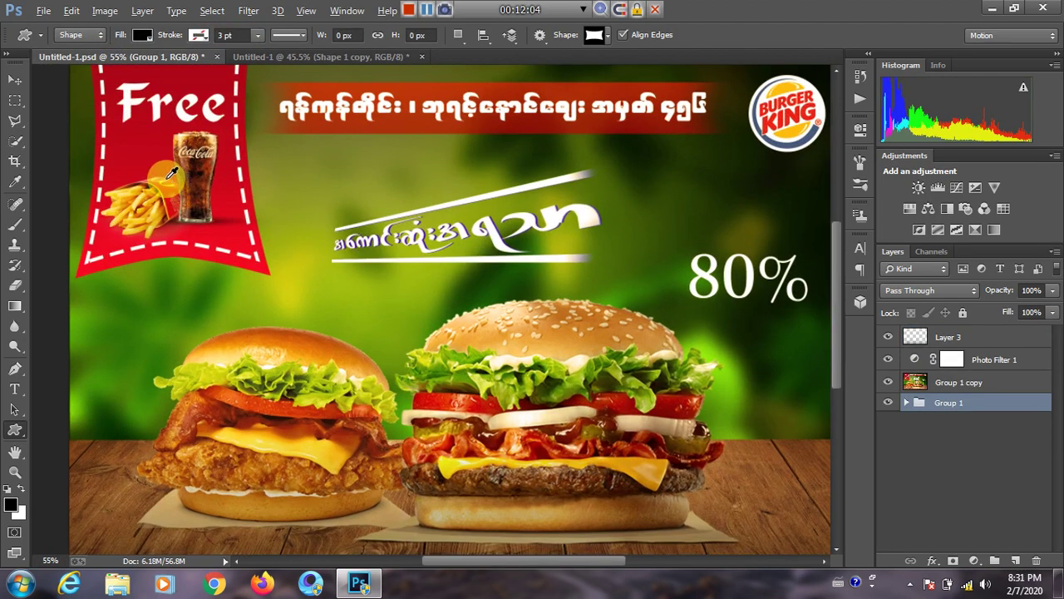
pyautogui.scroll(1, 133, 133)
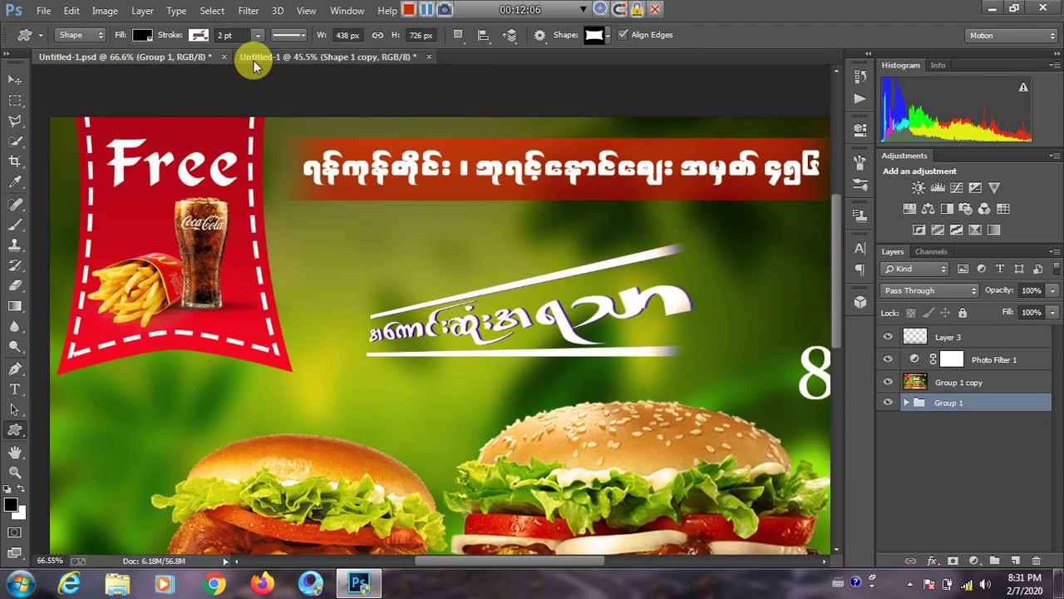
pyautogui.click(254, 60)
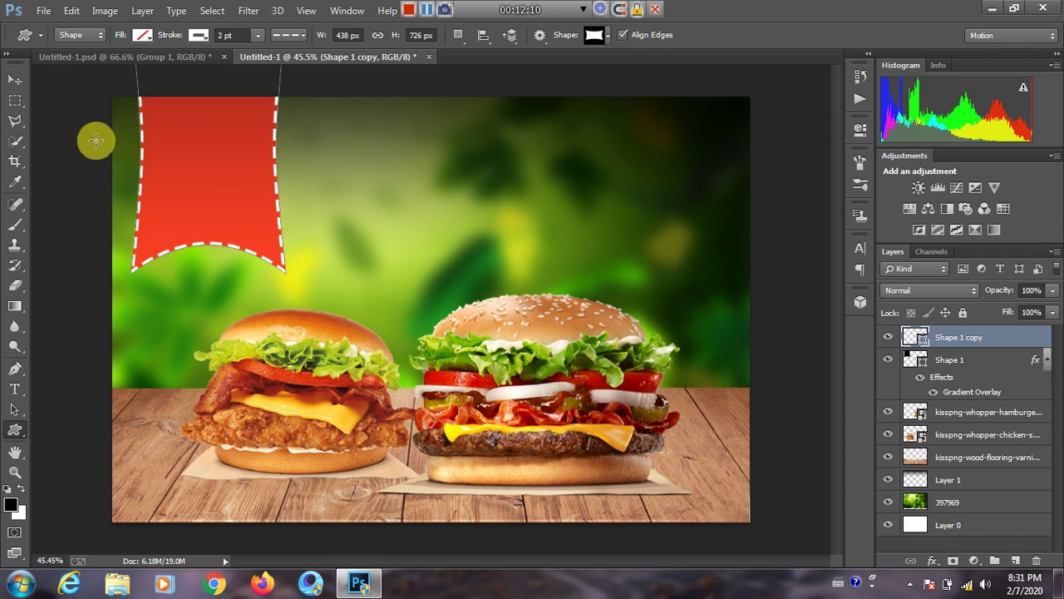
pyautogui.scroll(1, 95, 138)
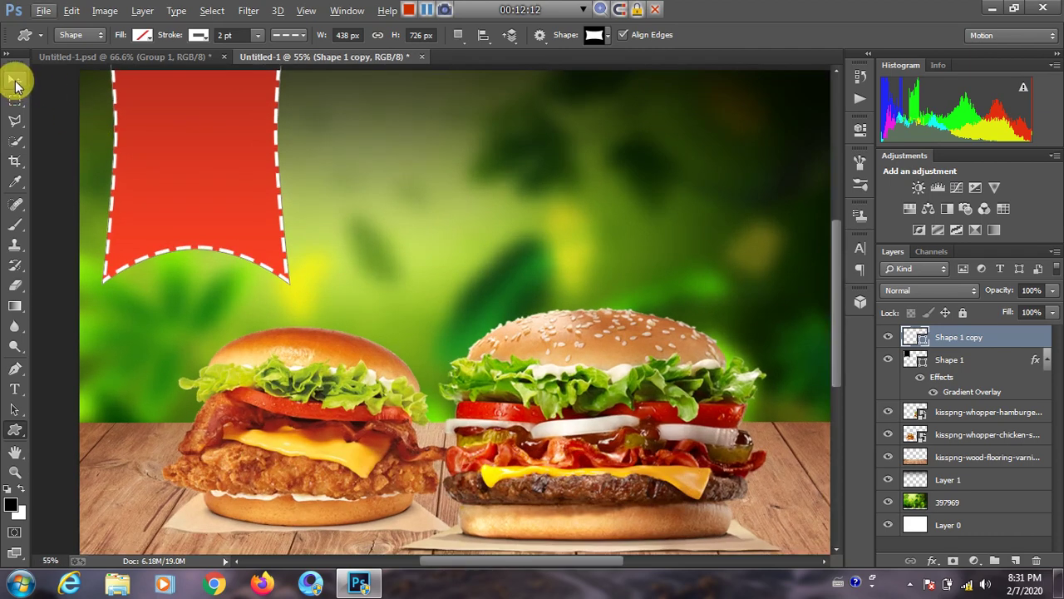
pyautogui.click(15, 81)
pyautogui.scroll(1, 138, 171)
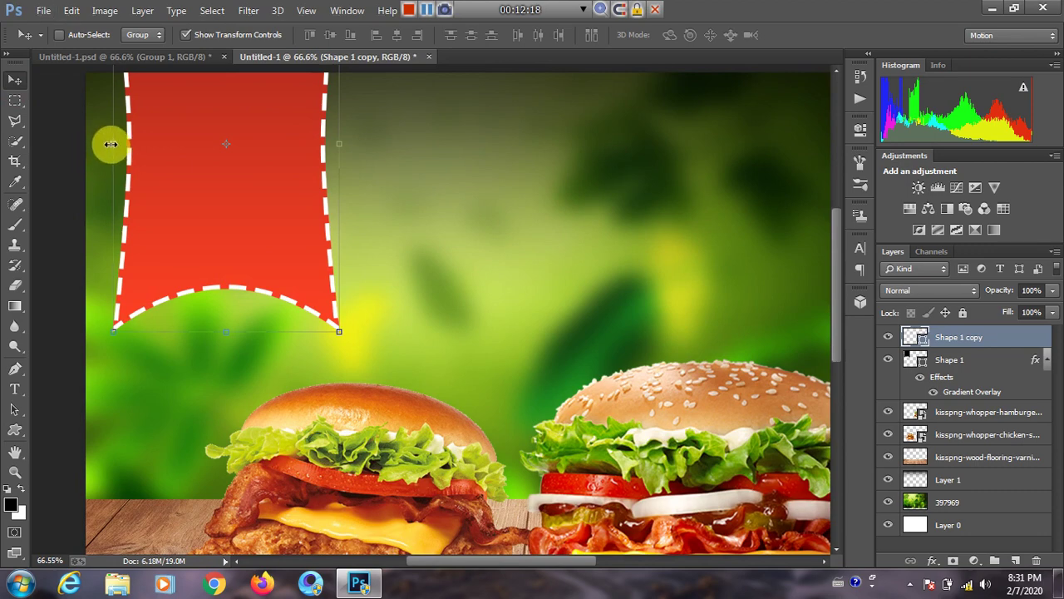
pyautogui.moveTo(111, 144); pyautogui.dragTo(123, 142)
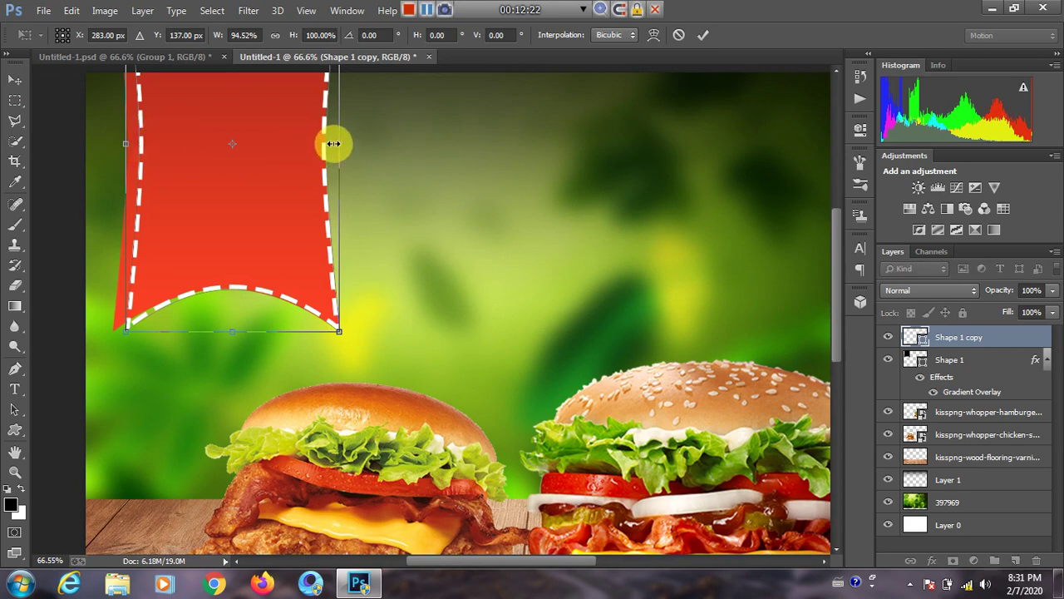
pyautogui.moveTo(333, 144); pyautogui.dragTo(326, 143)
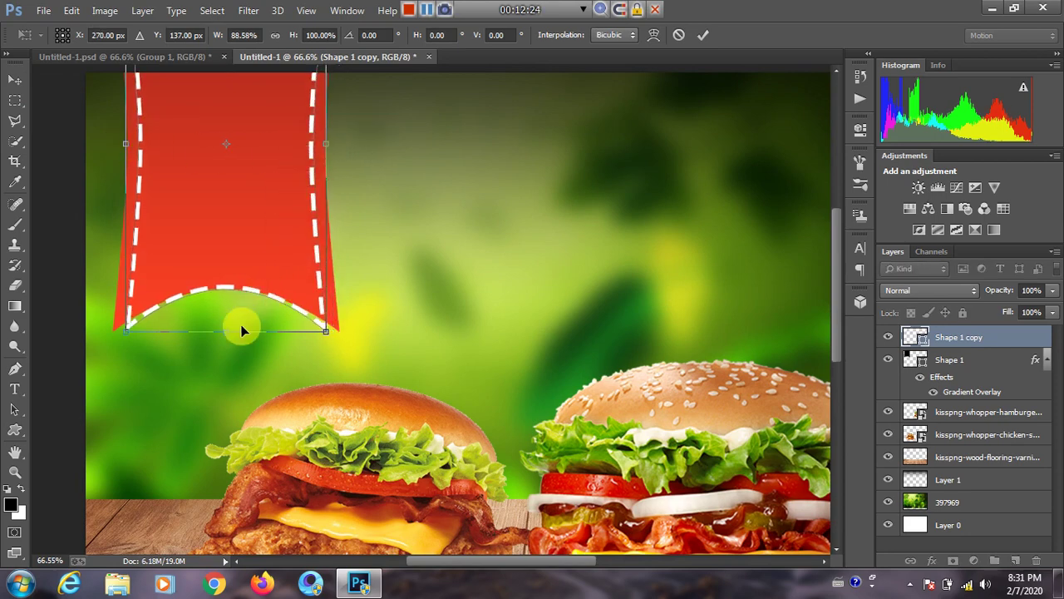
pyautogui.moveTo(225, 331); pyautogui.dragTo(225, 304)
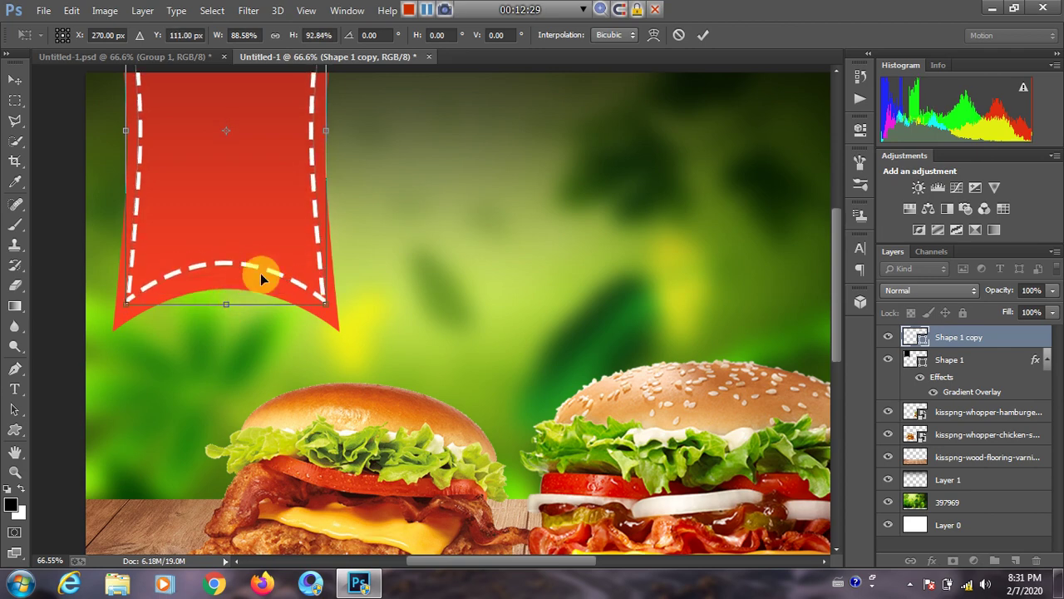
pyautogui.click(703, 35)
pyautogui.scroll(-1, 308, 246)
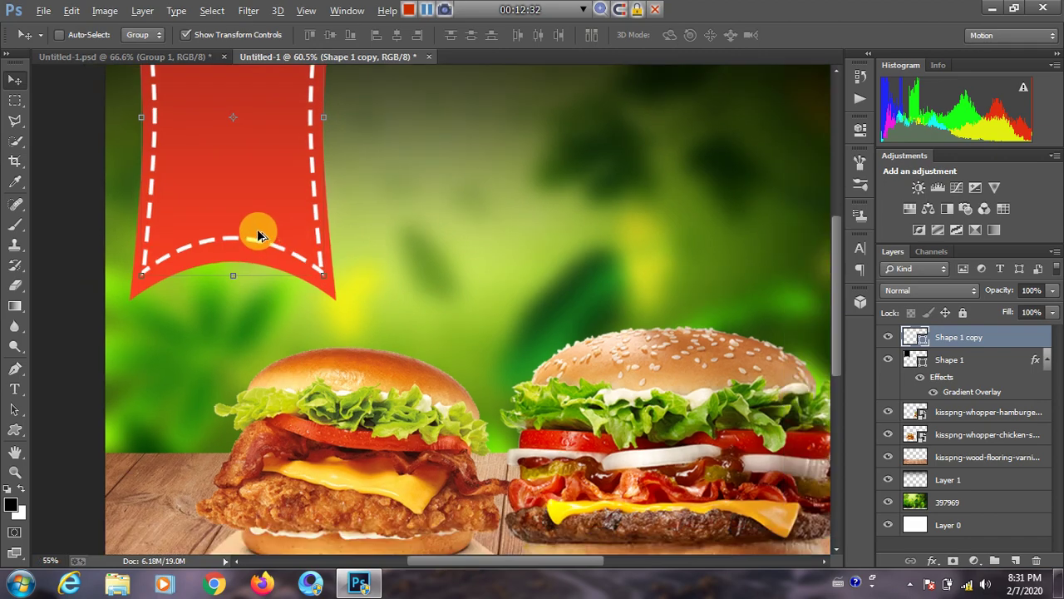
pyautogui.scroll(-1, 258, 235)
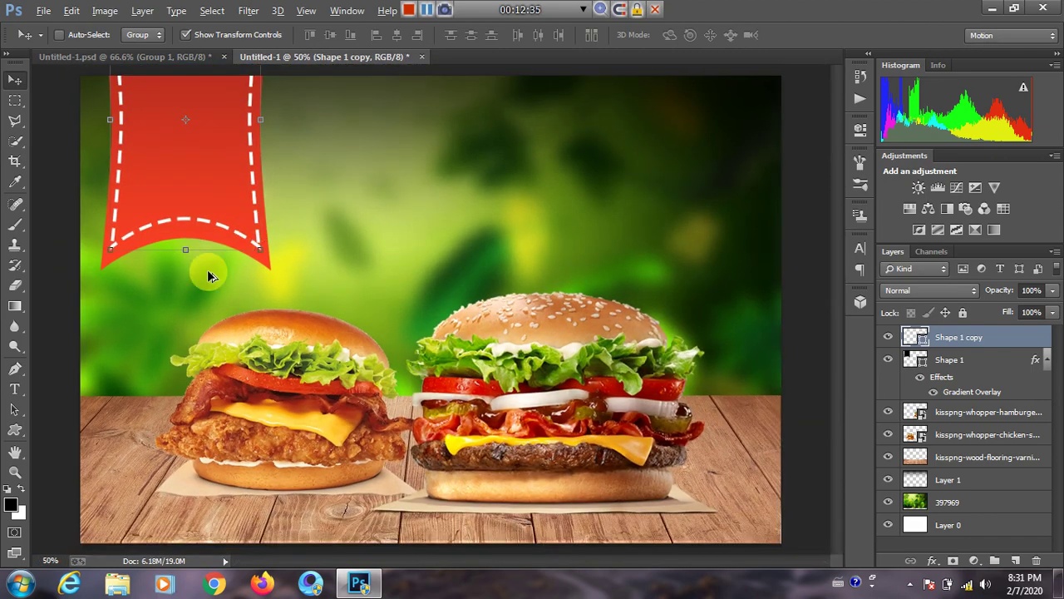
# Examine how the drink and fries are arranged on the Free ribbon in the finished Untitled-1.psd banner.
pyautogui.click(14, 408)
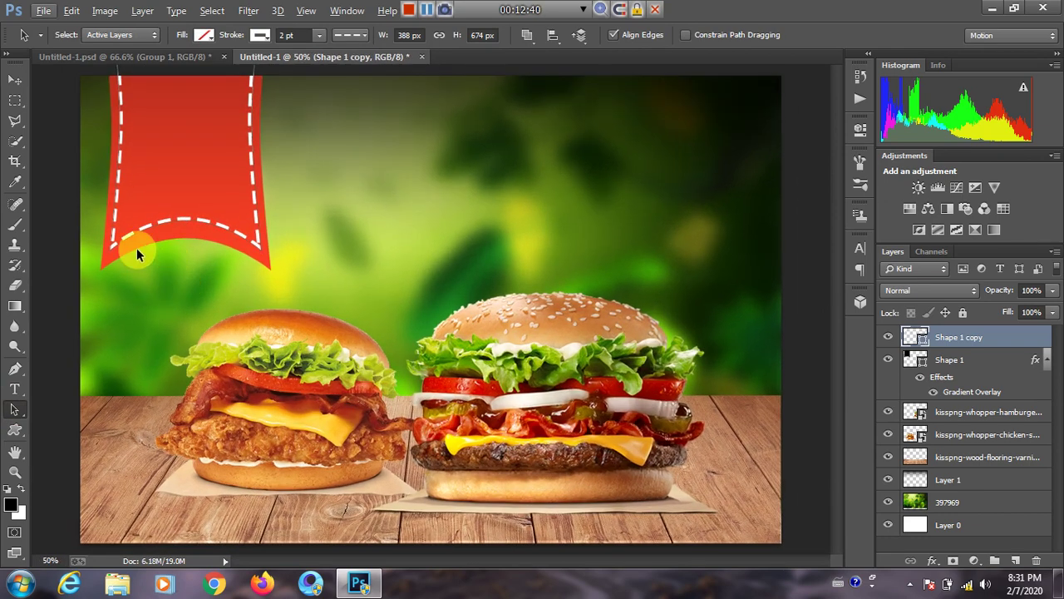
pyautogui.click(160, 60)
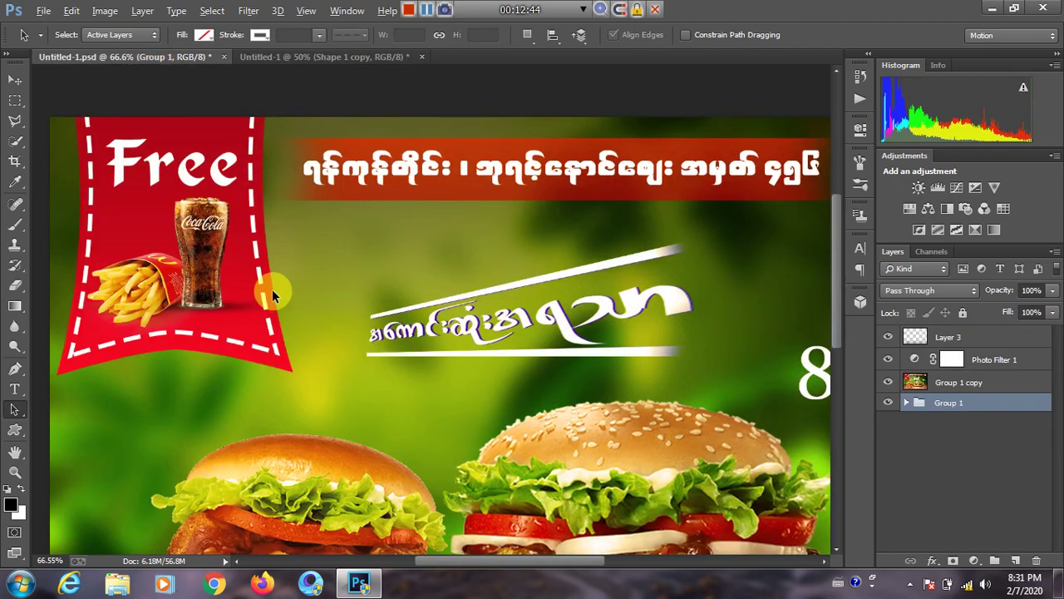
pyautogui.scroll(-1, 272, 288)
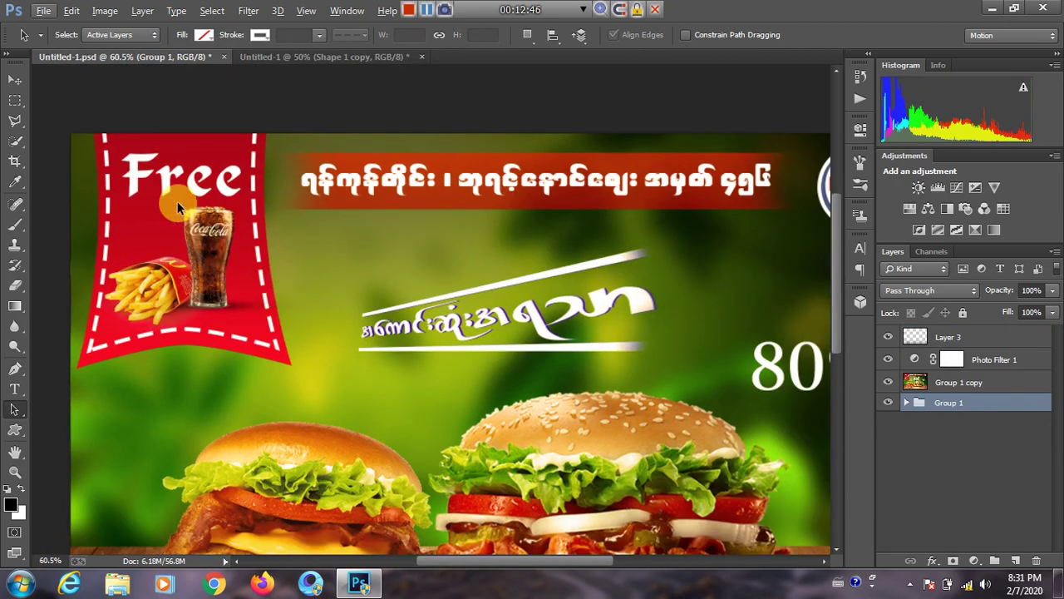
pyautogui.click(305, 57)
# Place the kisspng Coca-Cola glass image from the Downloads folder into the banner as an embedded object.
pyautogui.click(45, 10)
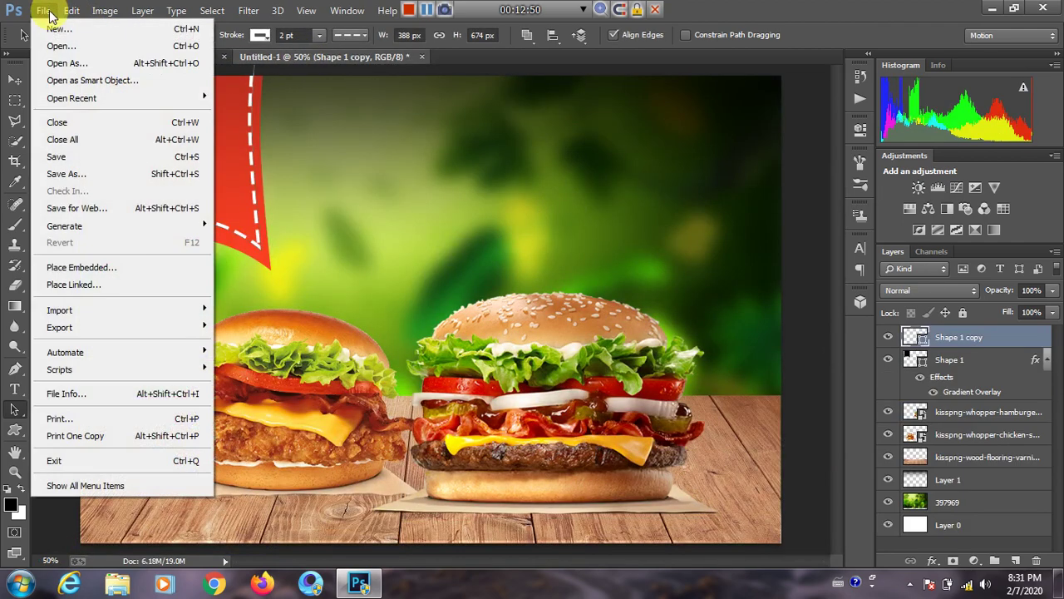
pyautogui.click(99, 267)
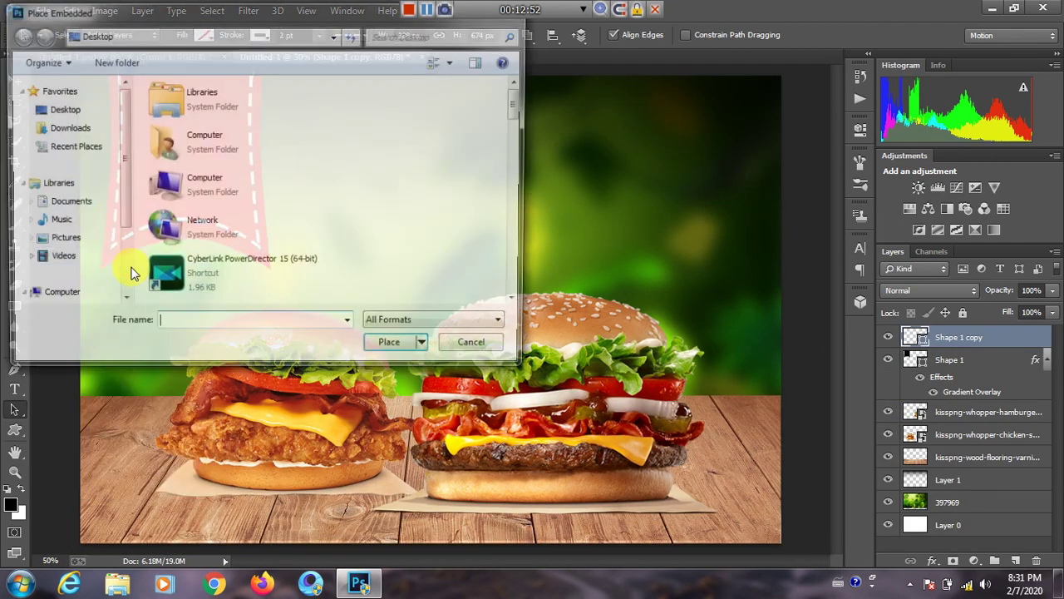
pyautogui.click(65, 128)
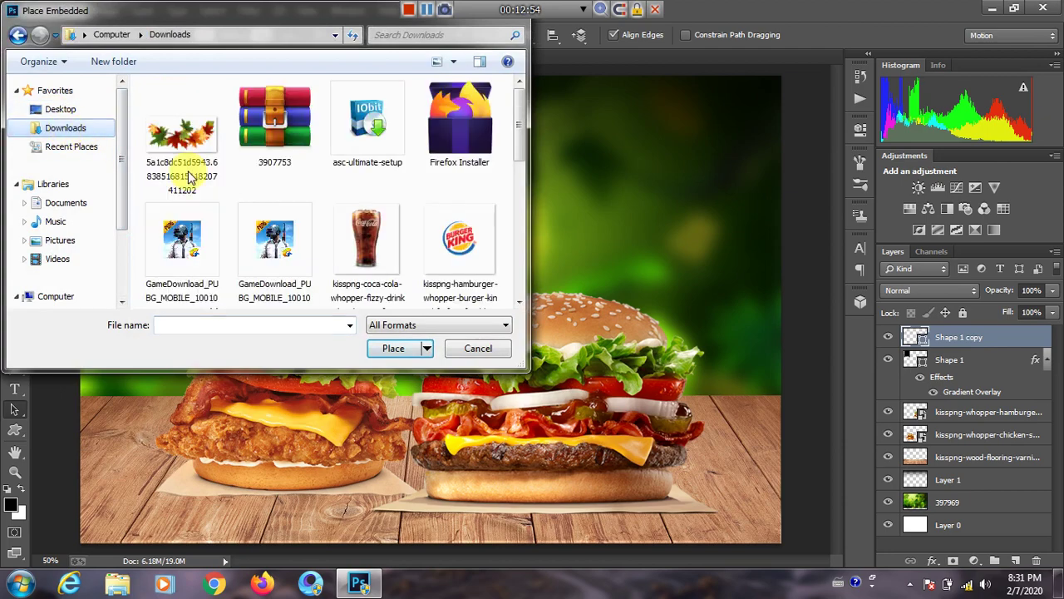
pyautogui.doubleClick(378, 233)
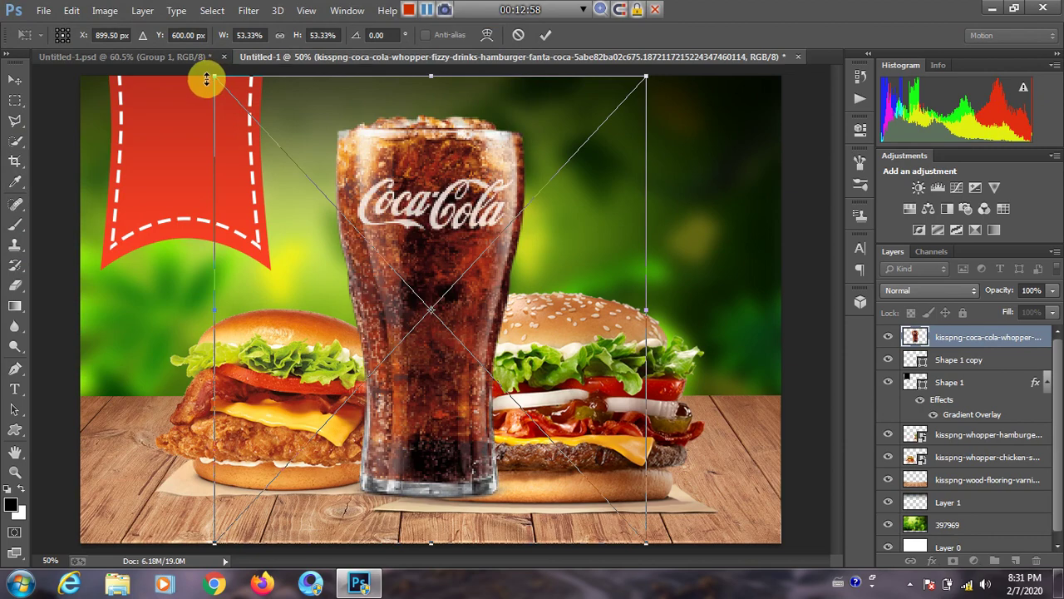
# Scale the Coca-Cola glass to about 9.55% and position it inside the right half of the red ribbon.
pyautogui.moveTo(213, 78); pyautogui.dragTo(440, 208)
pyautogui.moveTo(440, 292); pyautogui.dragTo(173, 119)
pyautogui.moveTo(234, 167); pyautogui.dragTo(246, 192)
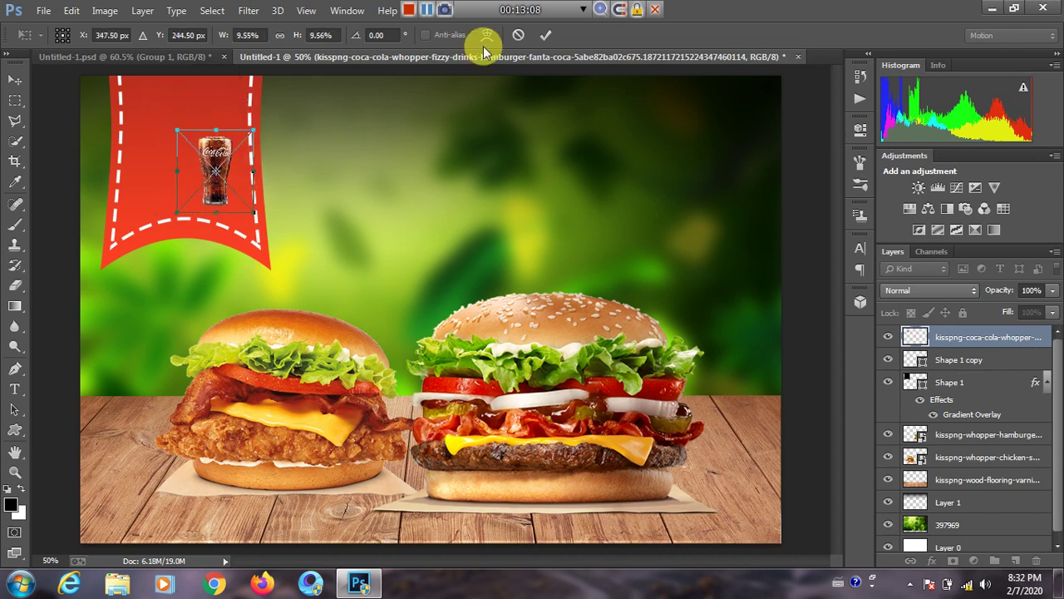
pyautogui.click(542, 39)
# Place the kisspng McDonald's quarter pounder French fries image from Downloads as an embedded object.
pyautogui.click(40, 10)
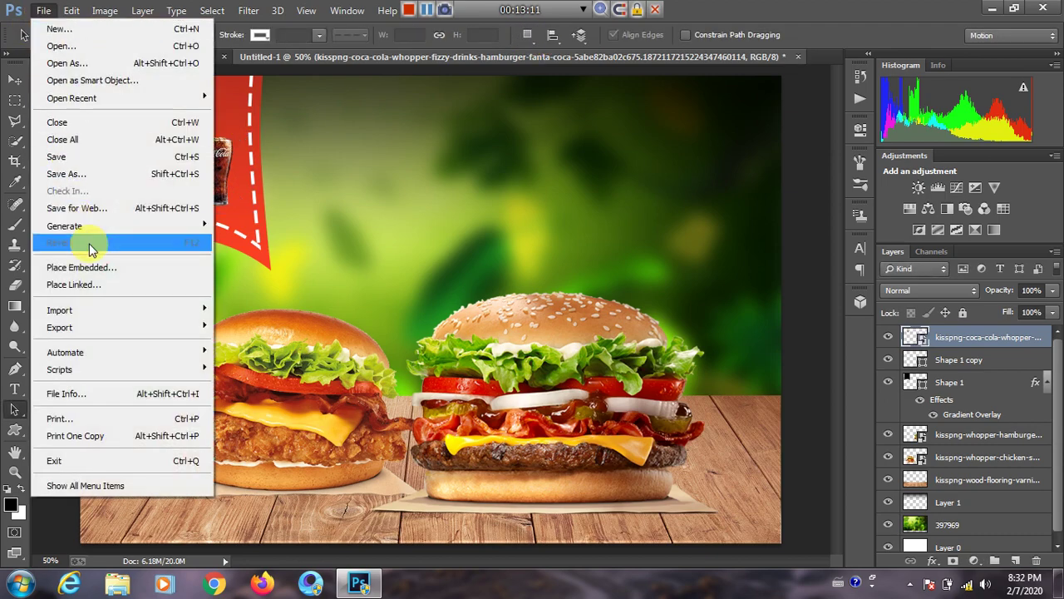
pyautogui.click(91, 267)
pyautogui.click(385, 237)
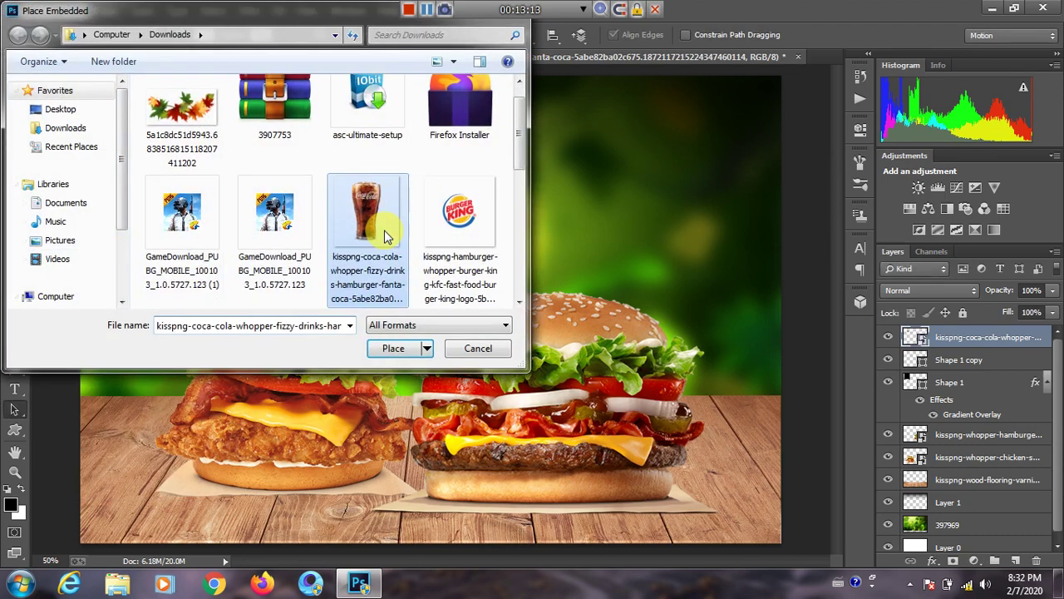
pyautogui.scroll(-5, 375, 231)
pyautogui.scroll(2, 368, 225)
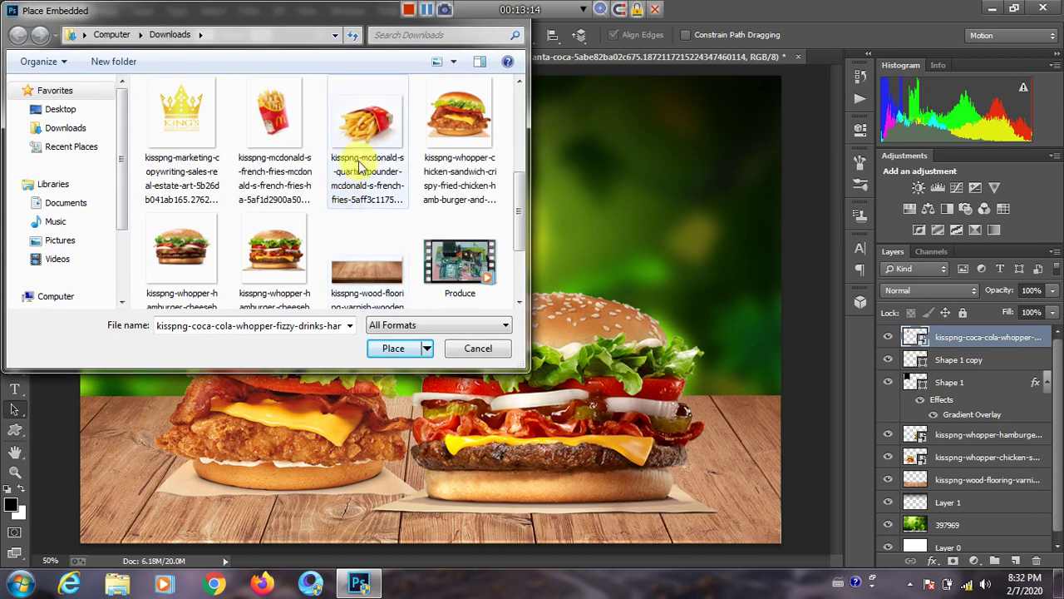
pyautogui.doubleClick(362, 166)
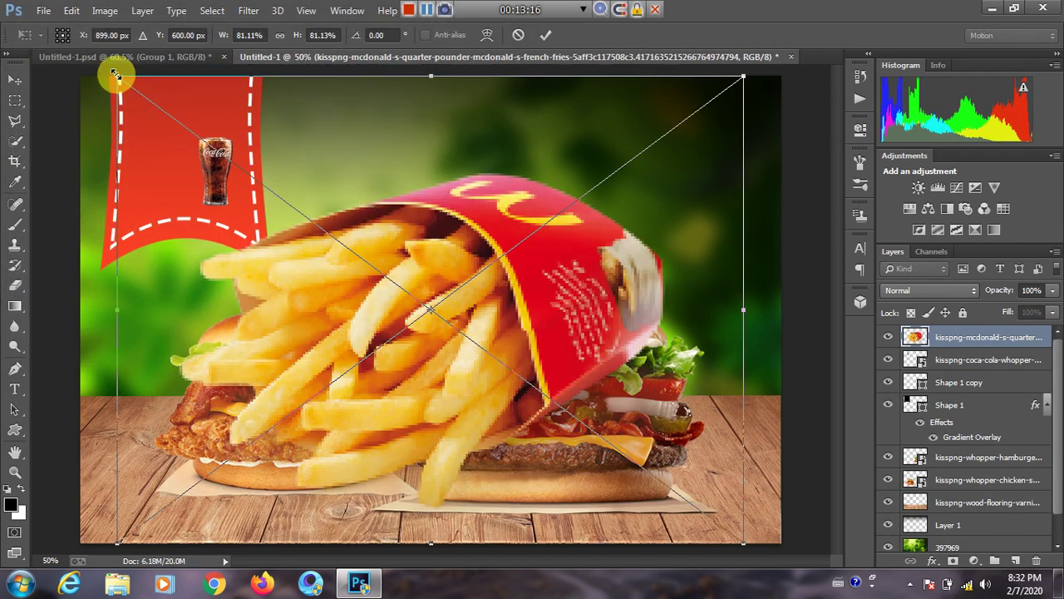
# Scale the French fries to about 12.98% and position them on the ribbon just left of the Coca-Cola glass.
pyautogui.moveTo(117, 75); pyautogui.dragTo(431, 202)
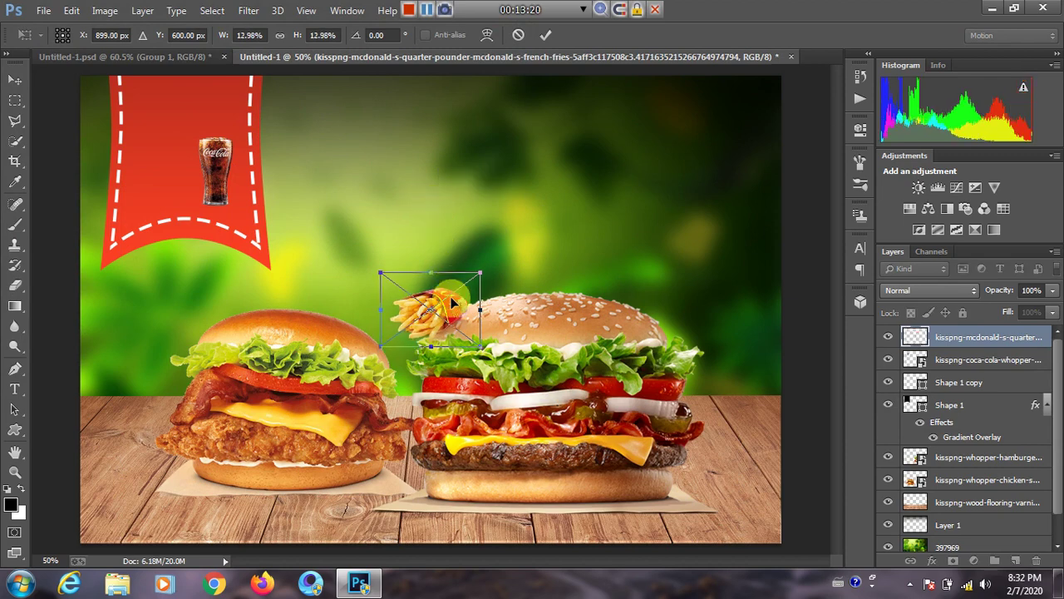
pyautogui.moveTo(456, 314); pyautogui.dragTo(195, 182)
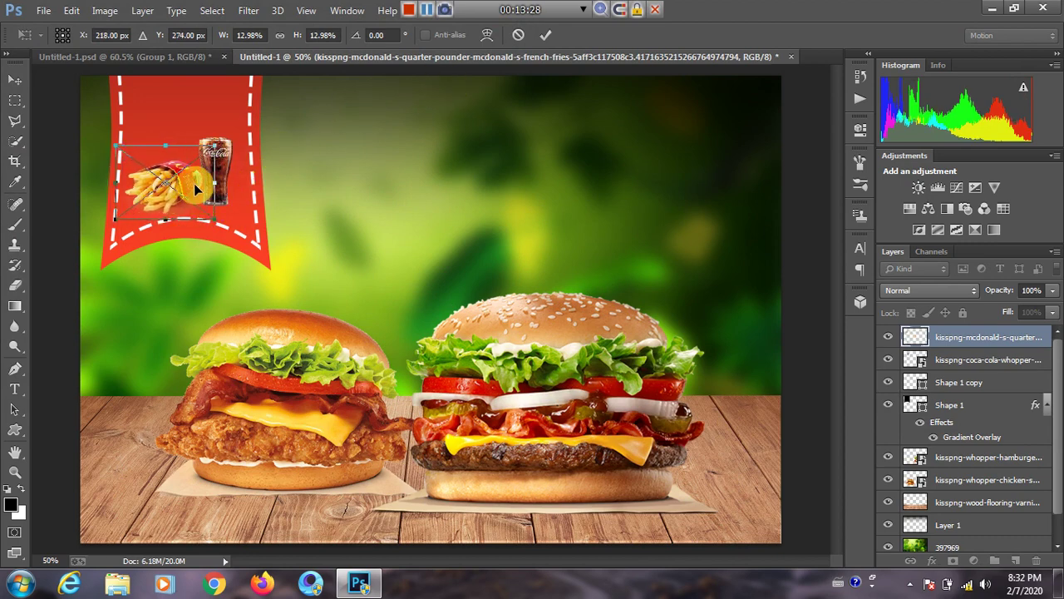
pyautogui.click(546, 35)
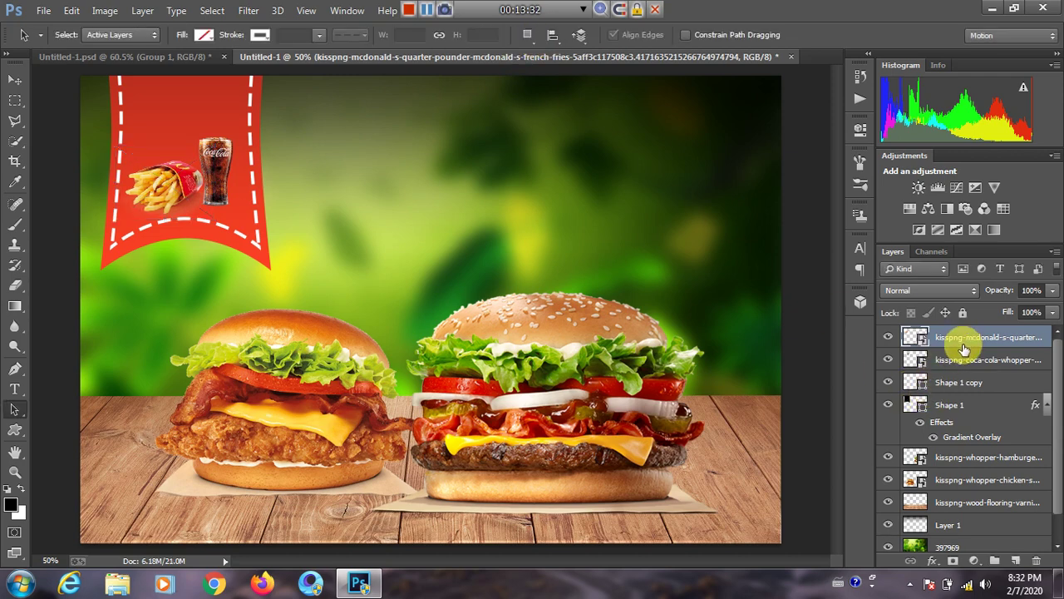
# Reorder the French fries layer beneath the Coca-Cola layer and shift the fries slightly right, closer to the glass.
pyautogui.moveTo(965, 349); pyautogui.dragTo(951, 371)
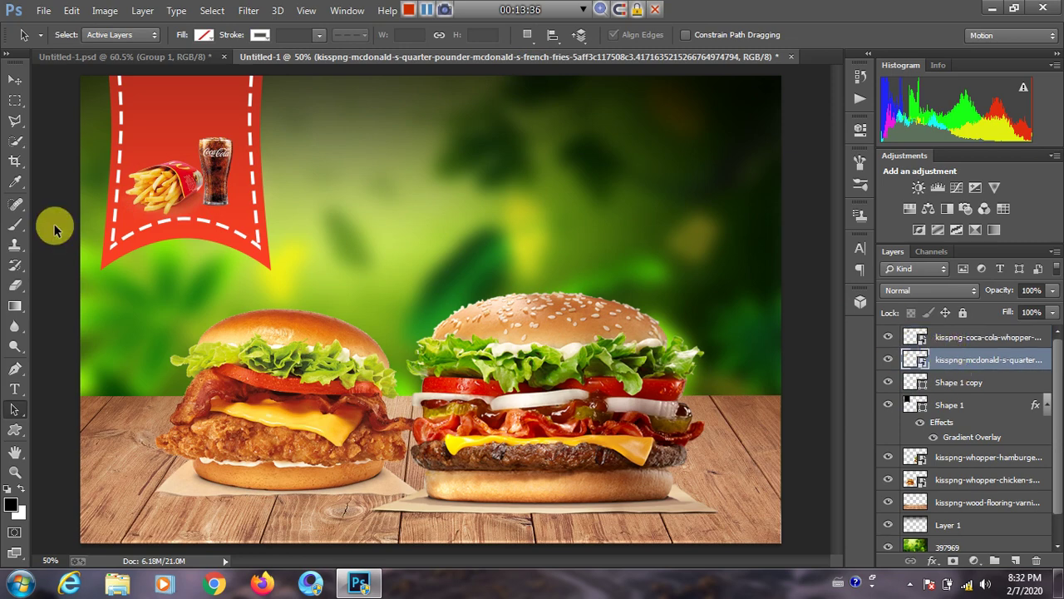
pyautogui.click(14, 79)
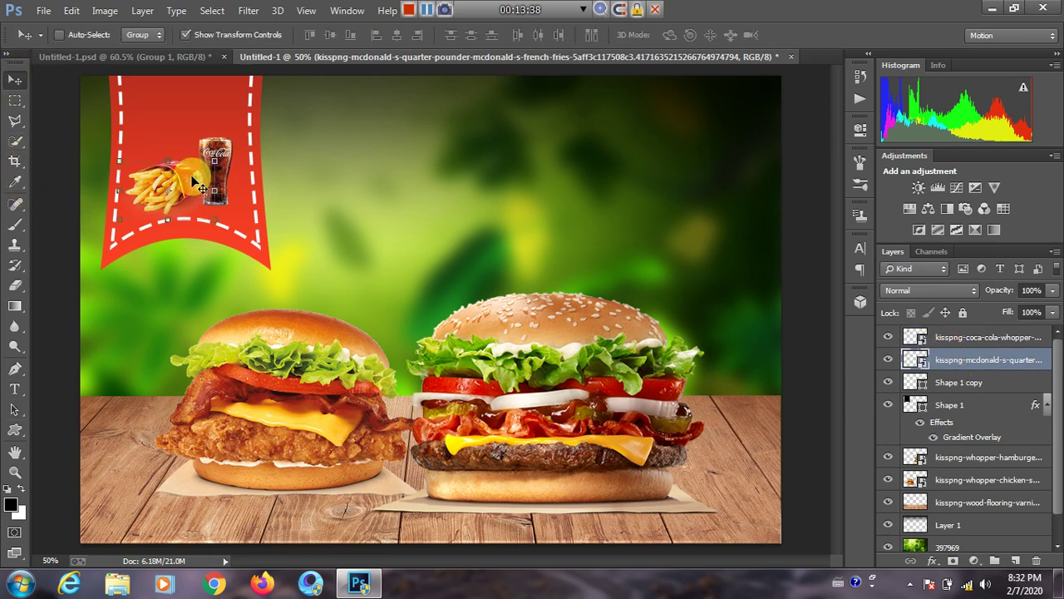
pyautogui.moveTo(192, 177); pyautogui.dragTo(193, 178)
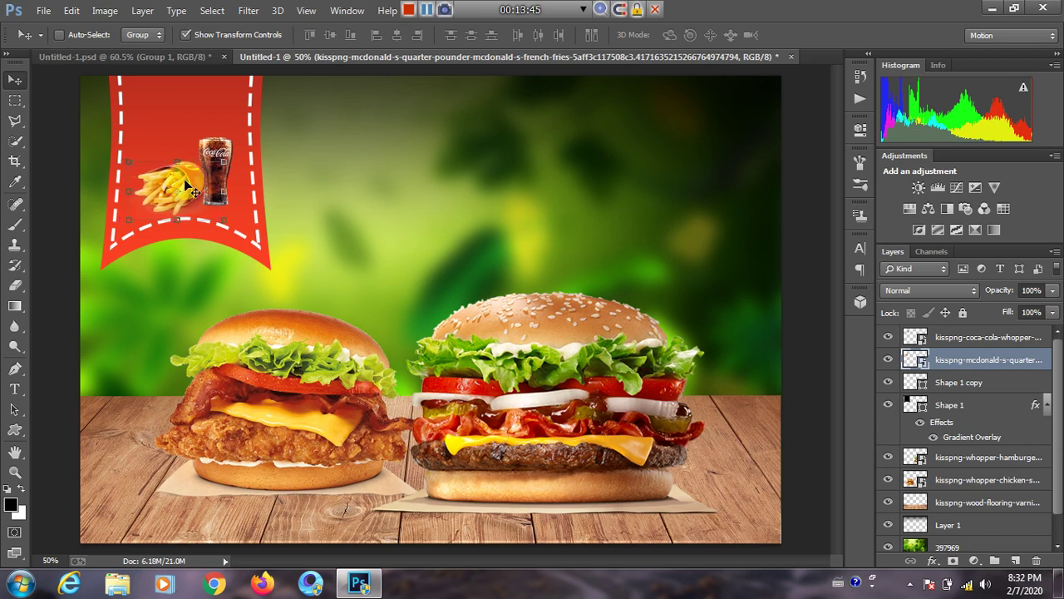
pyautogui.click(14, 407)
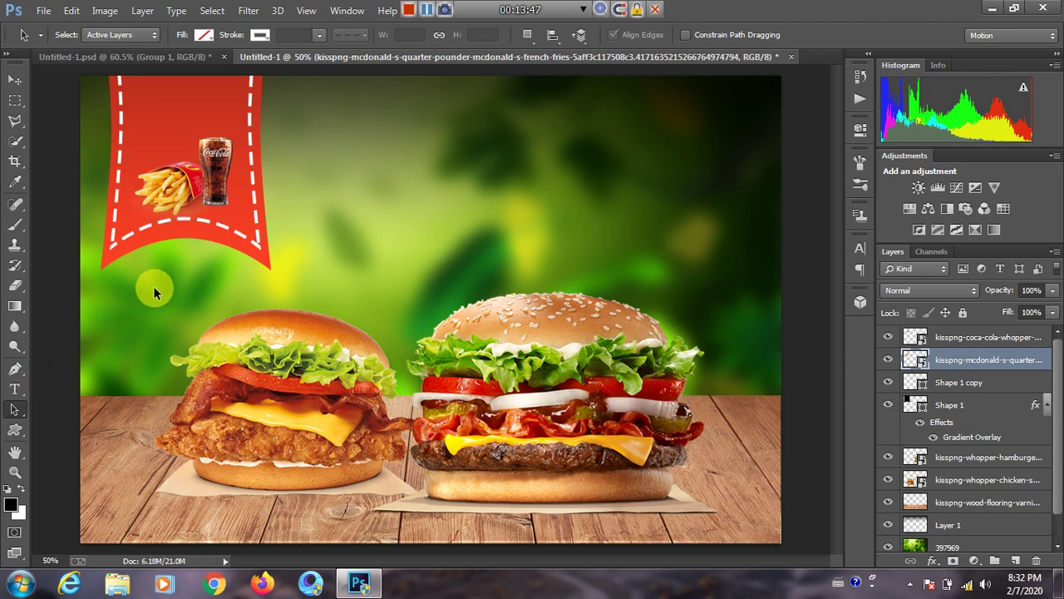
# Add a new empty layer directly above Shape 1 copy, beneath the French fries and Coca-Cola layers.
pyautogui.scroll(5, 195, 194)
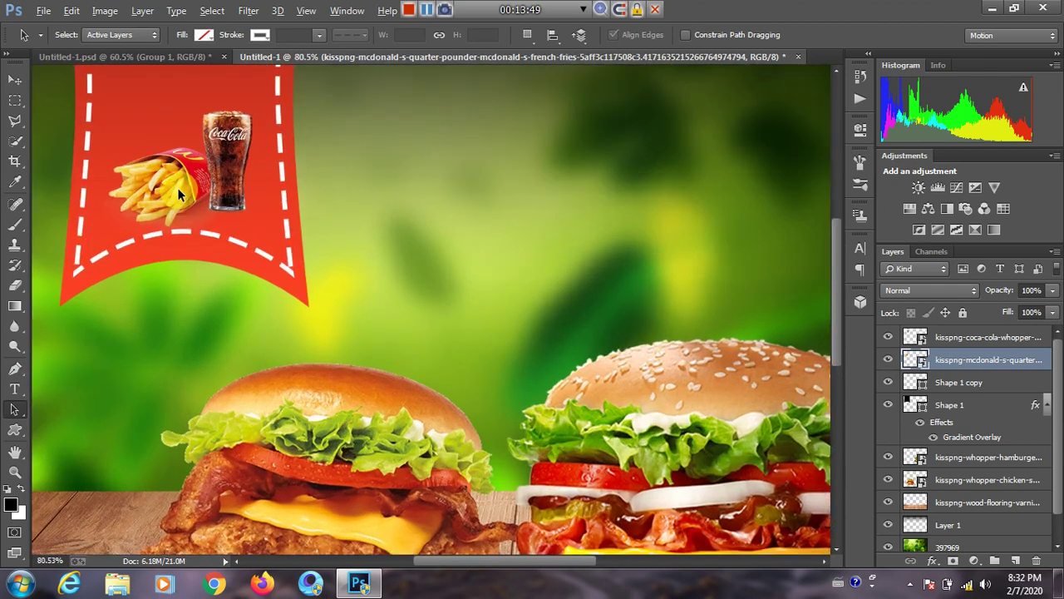
pyautogui.scroll(3, 174, 188)
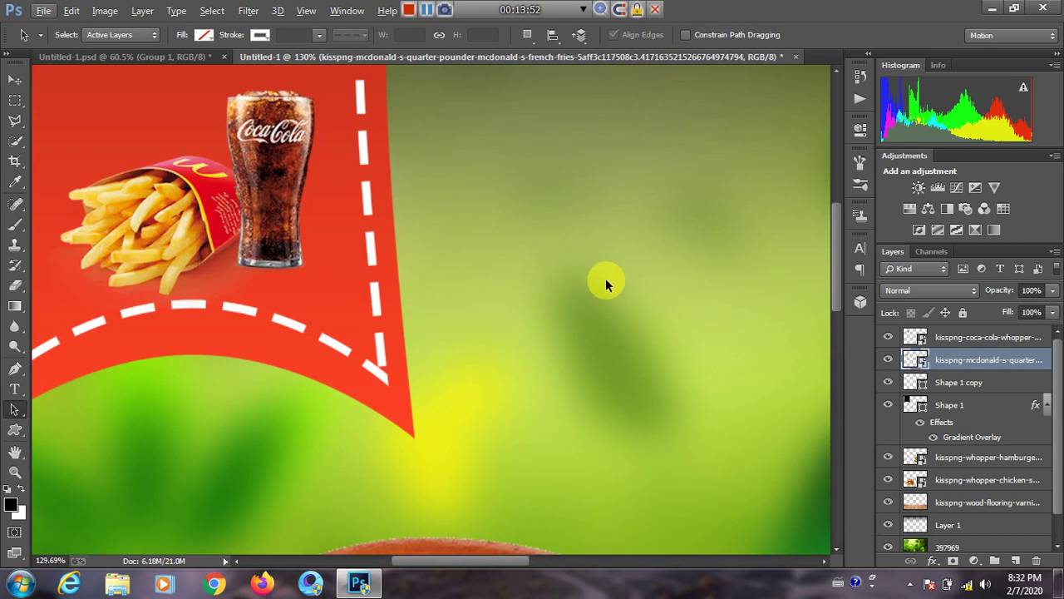
pyautogui.click(961, 340)
pyautogui.click(958, 360)
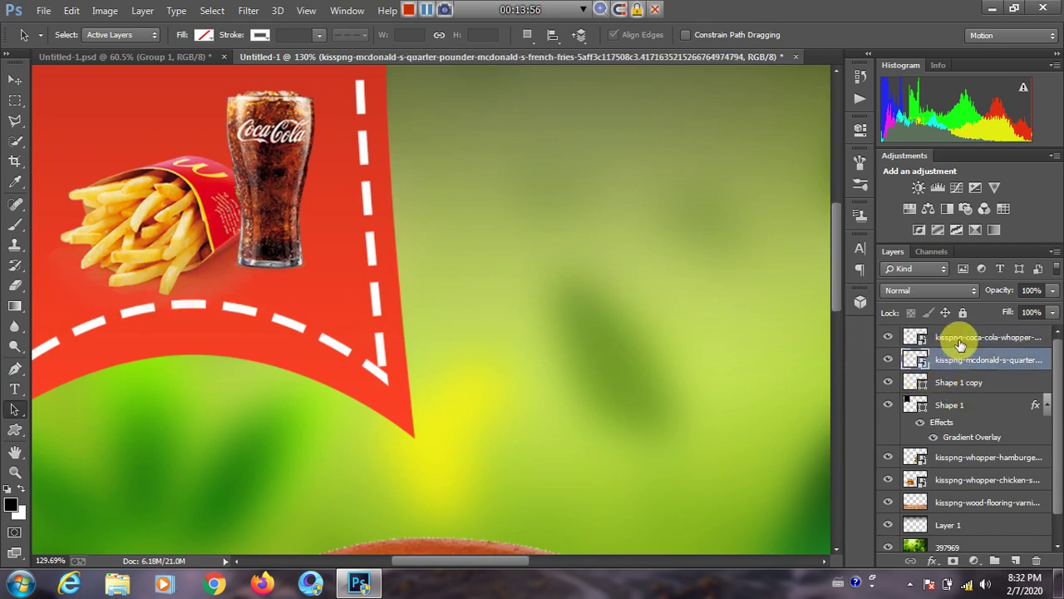
pyautogui.click(961, 382)
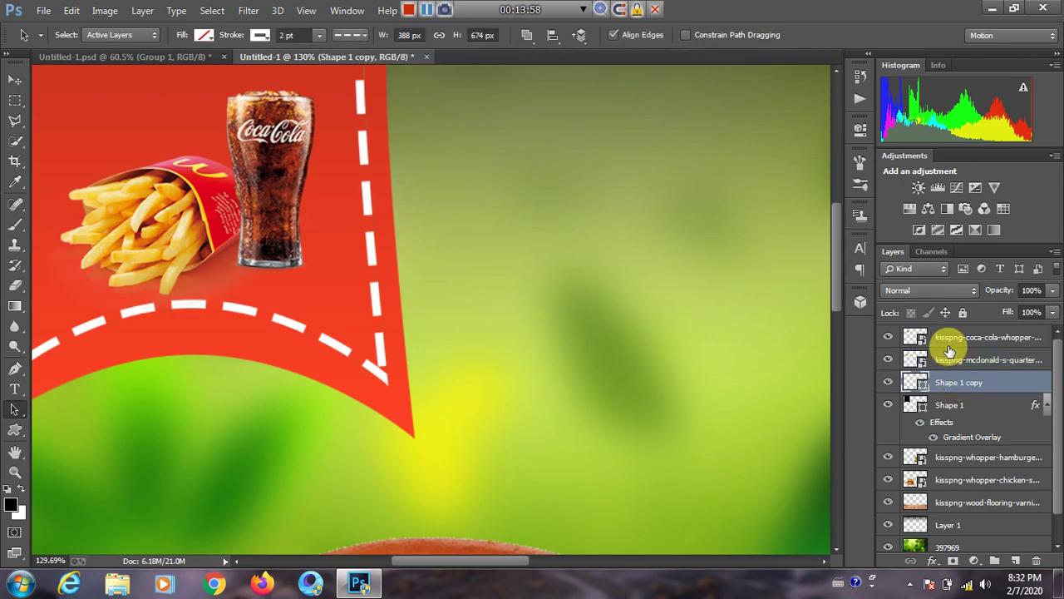
pyautogui.click(1017, 561)
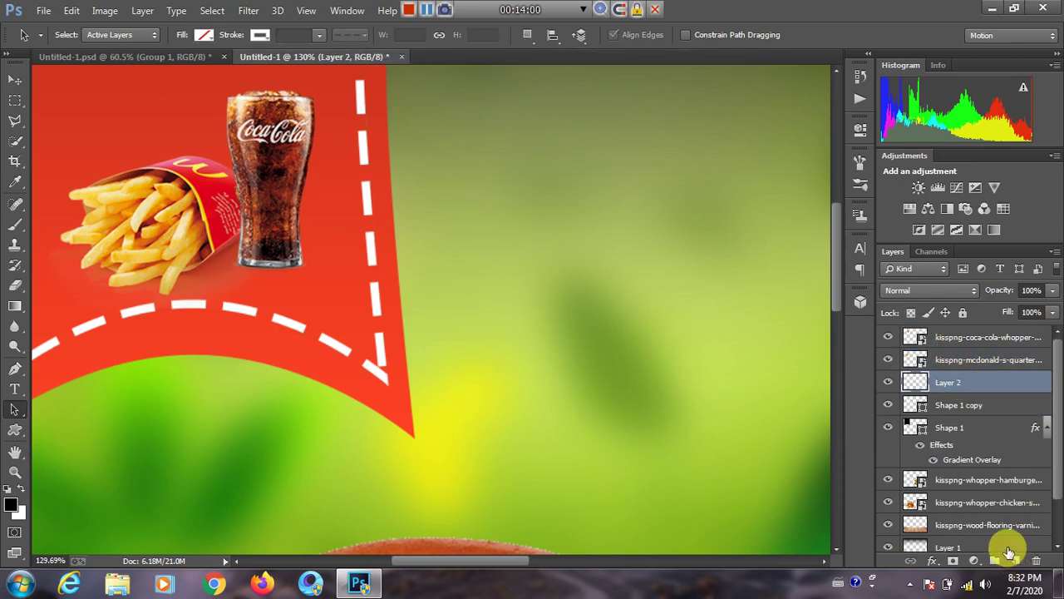
# Confirm black (000000) as the foreground color and activate the Brush tool for the new layer.
pyautogui.click(10, 503)
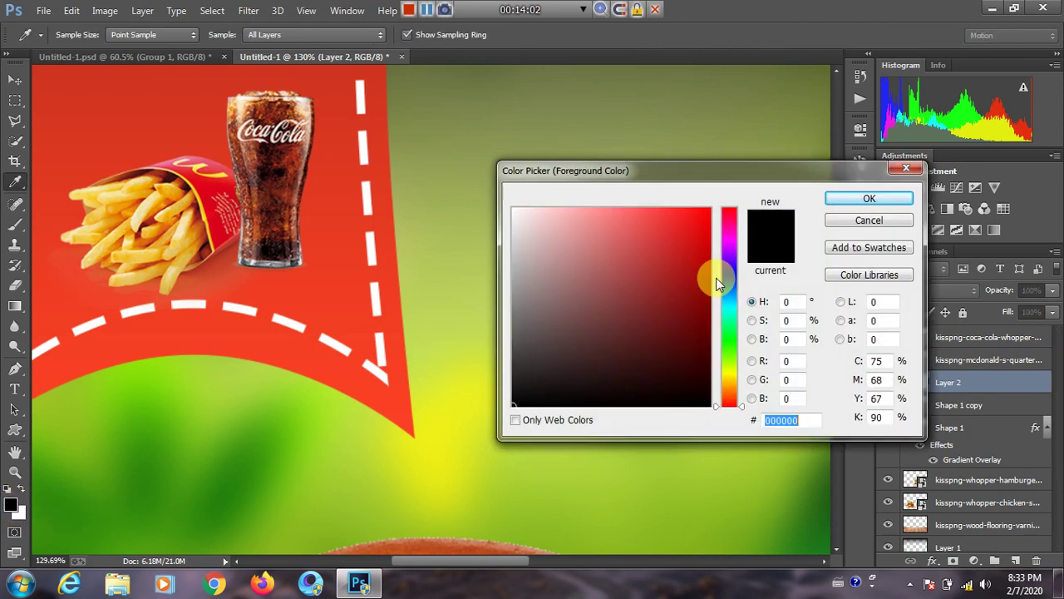
pyautogui.click(857, 199)
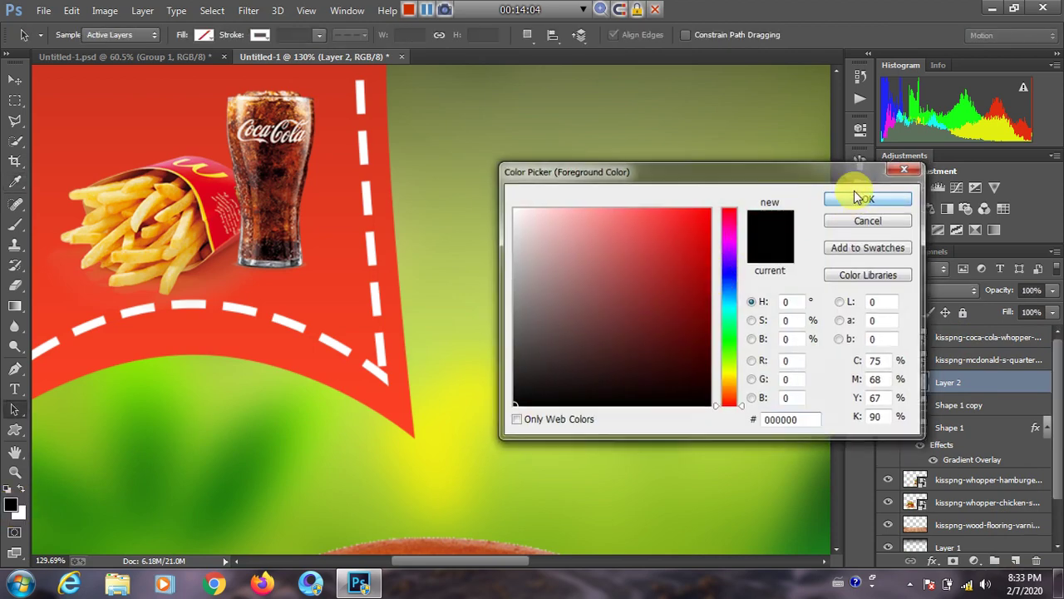
pyautogui.click(20, 231)
pyautogui.click(65, 227)
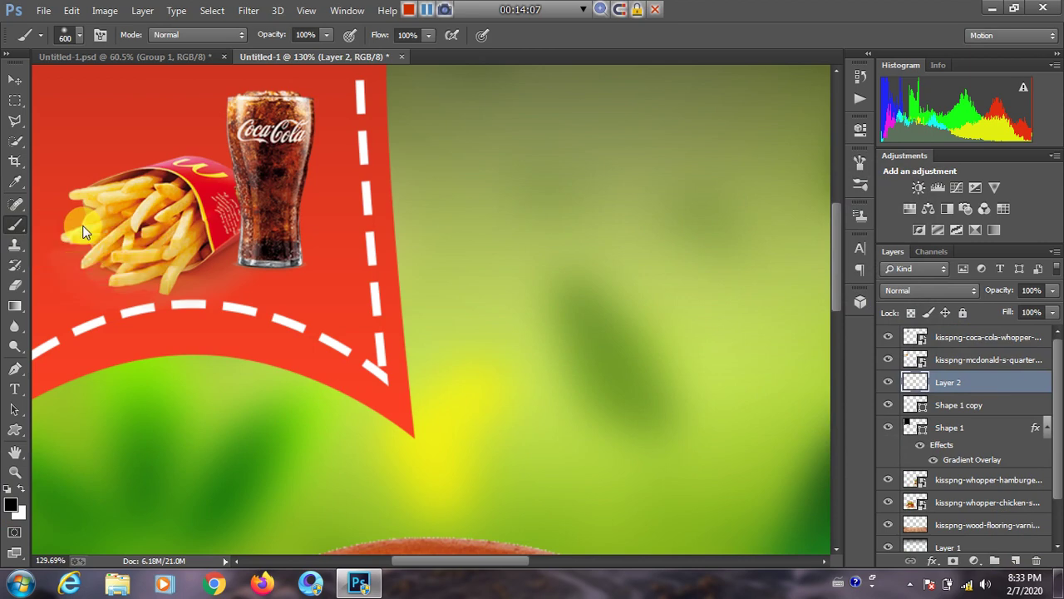
# Choose the soft round brush tip with 0% hardness and reduce its size.
pyautogui.click(65, 30)
pyautogui.click(48, 167)
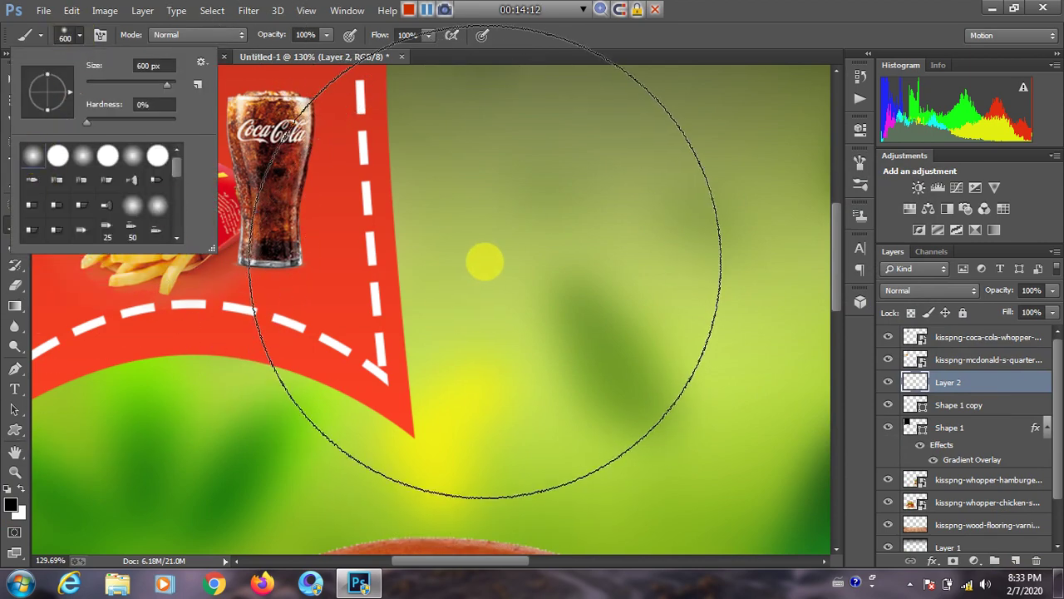
pyautogui.click(478, 270)
pyautogui.press('[')
pyautogui.press('[')
pyautogui.press('[')
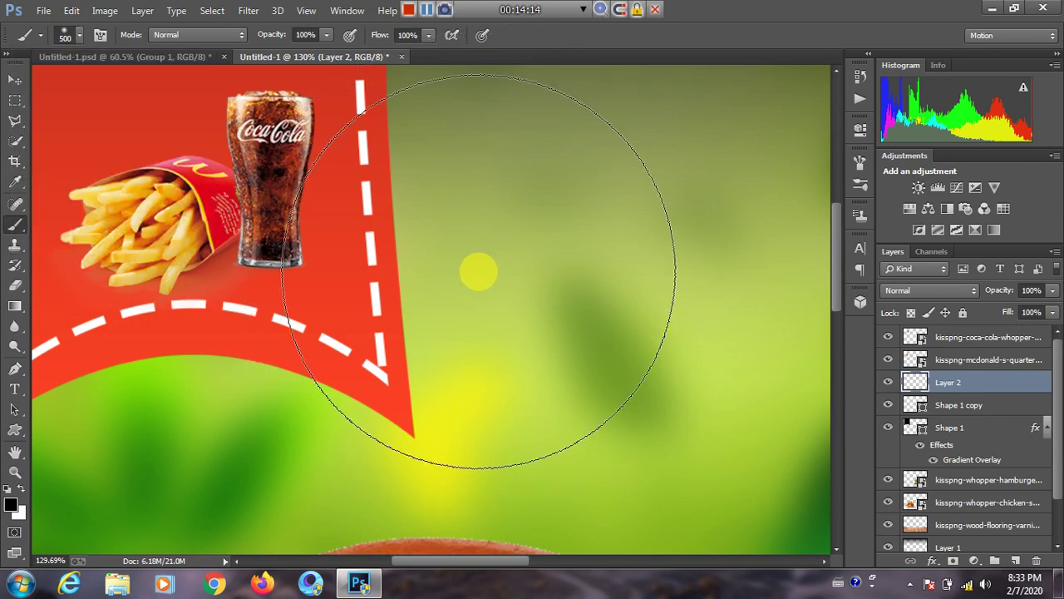
# Paint a soft black 400 px brush dab on Layer 2 and squash it into a thin shadow beneath the fries and cola.
pyautogui.press(']')
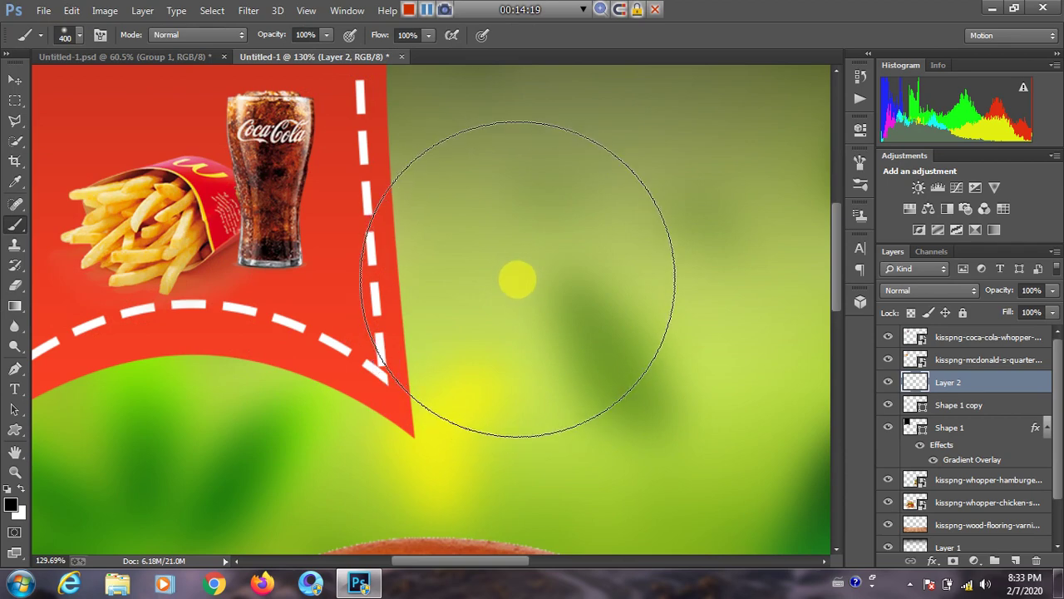
pyautogui.click(515, 273)
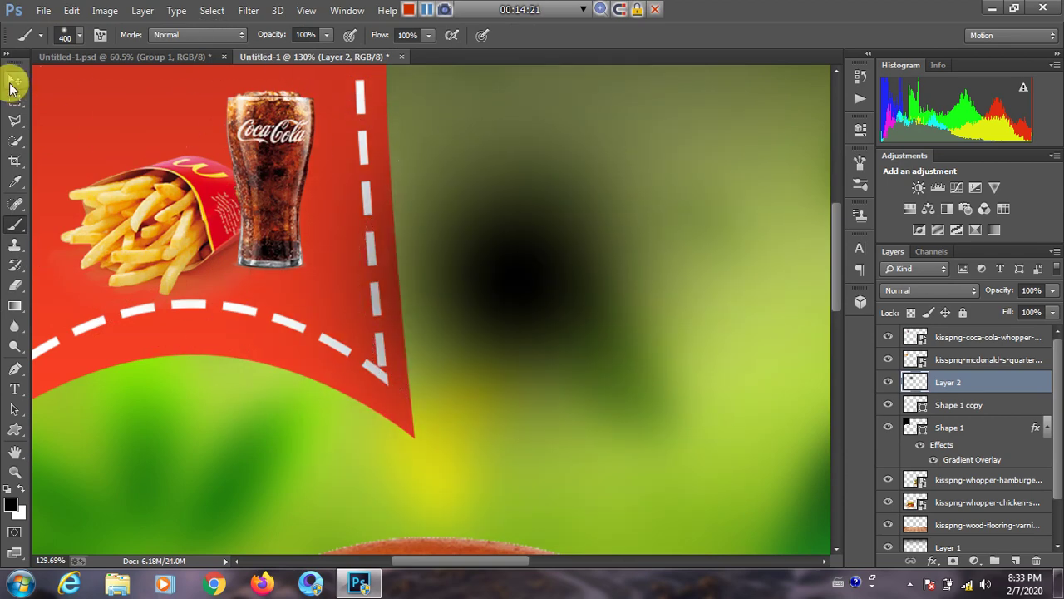
pyautogui.click(13, 83)
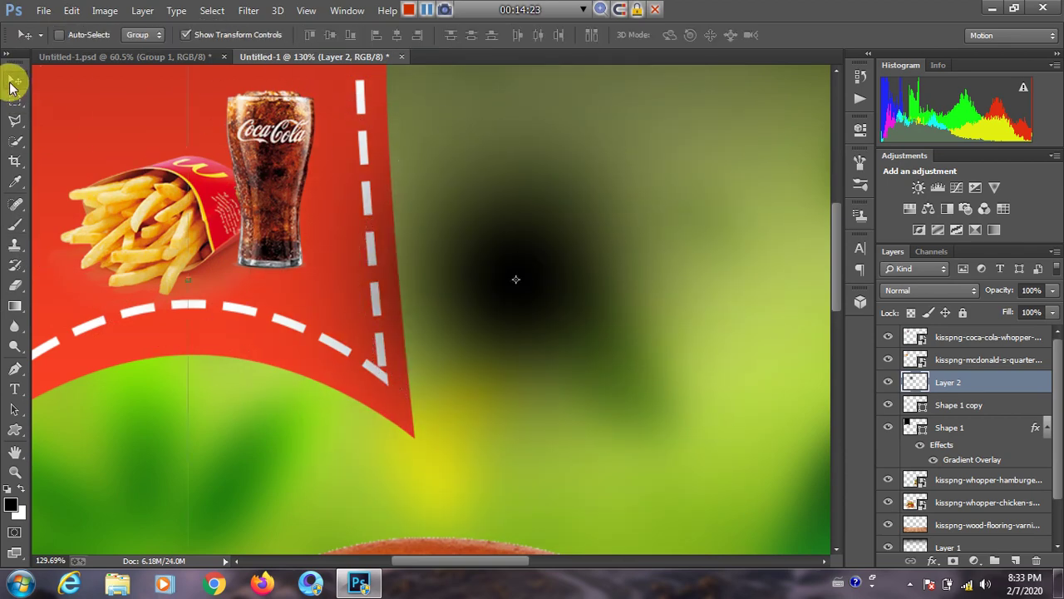
pyautogui.scroll(-3, 316, 241)
pyautogui.scroll(-2, 316, 242)
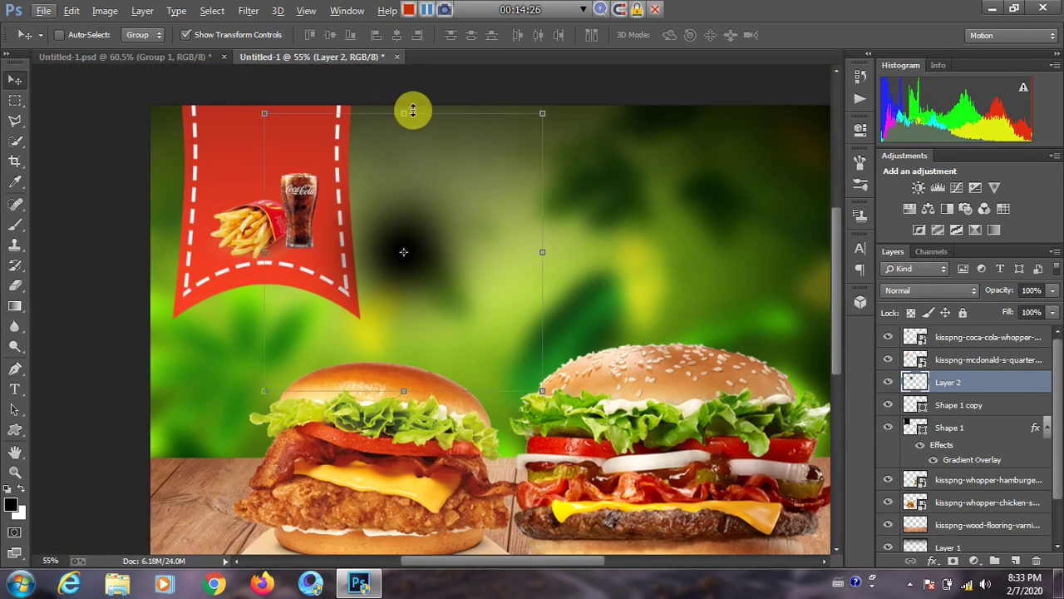
pyautogui.moveTo(404, 111); pyautogui.dragTo(326, 251)
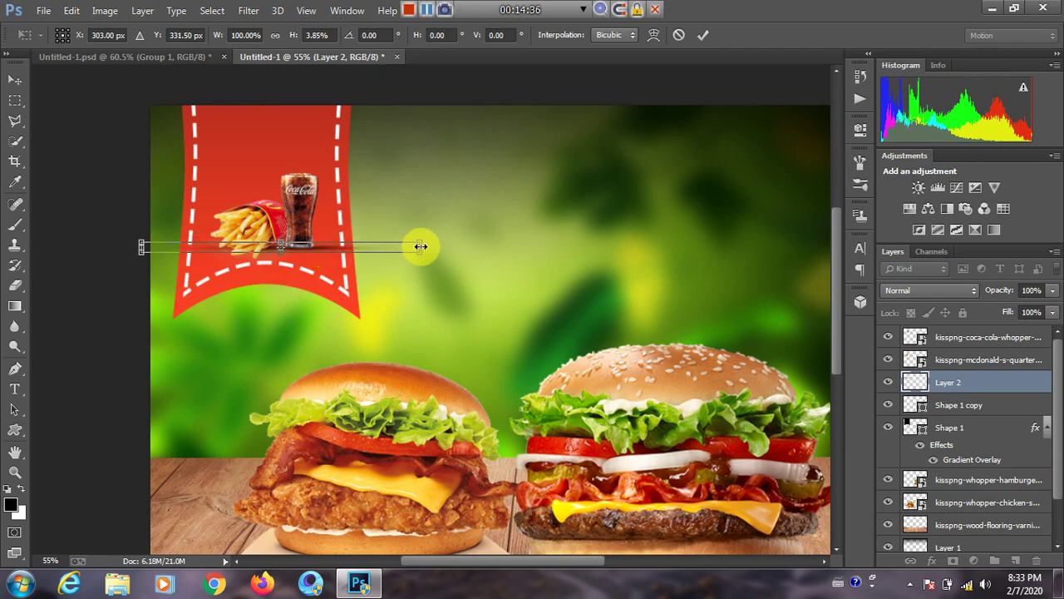
pyautogui.moveTo(421, 246); pyautogui.dragTo(356, 246)
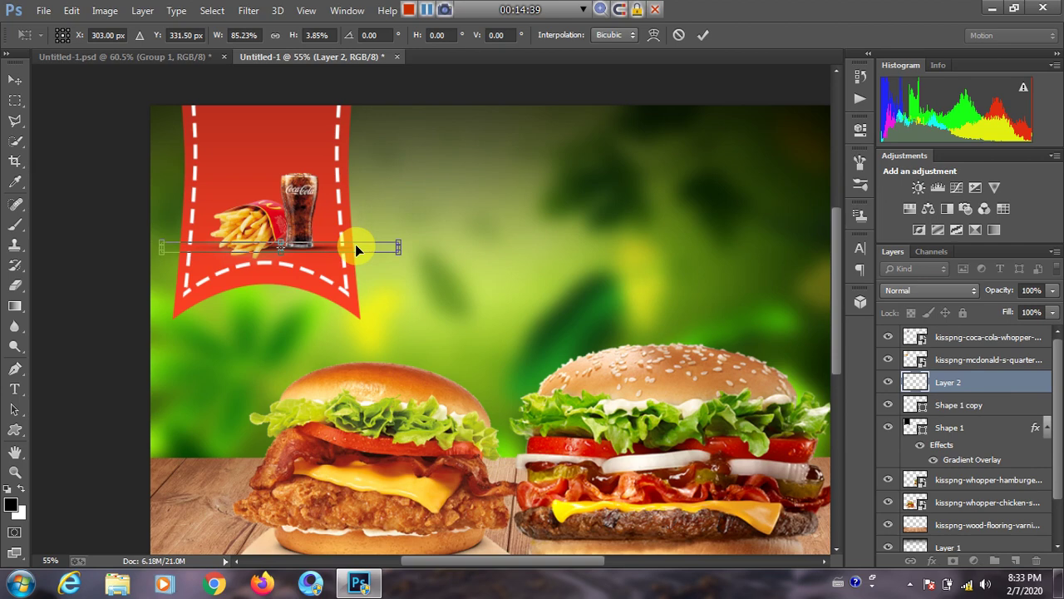
pyautogui.click(701, 35)
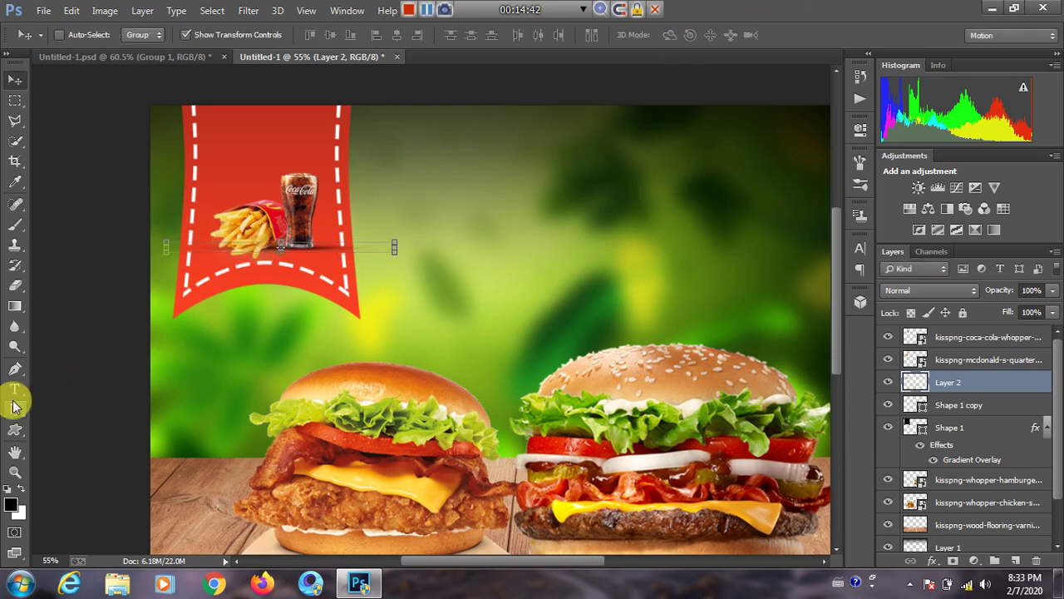
# Stretch the flattened shadow beneath the fries and cola to 132% of its height.
pyautogui.click(15, 408)
pyautogui.scroll(5, 236, 250)
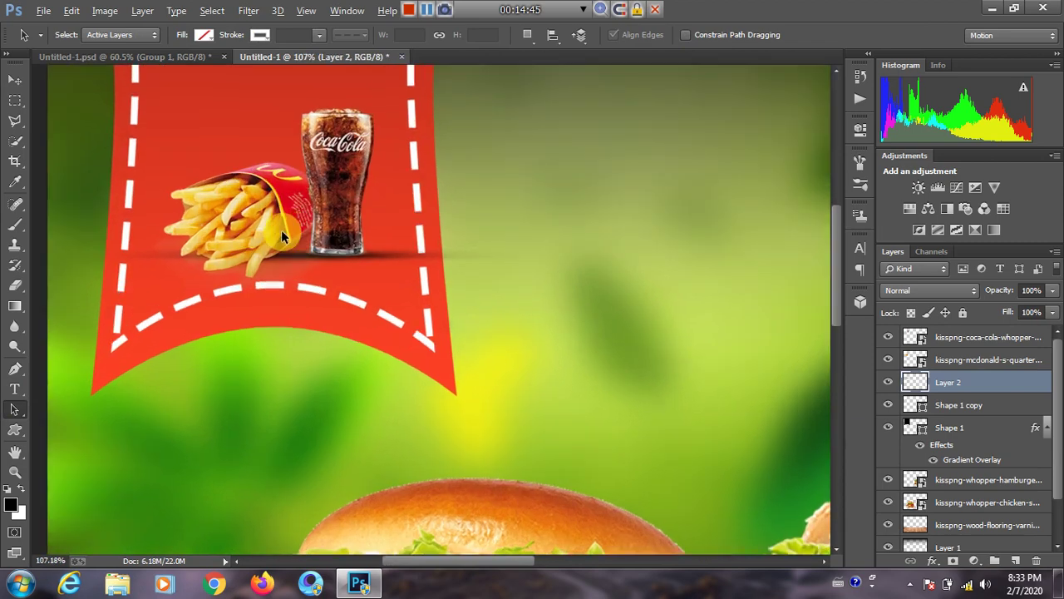
pyautogui.click(15, 79)
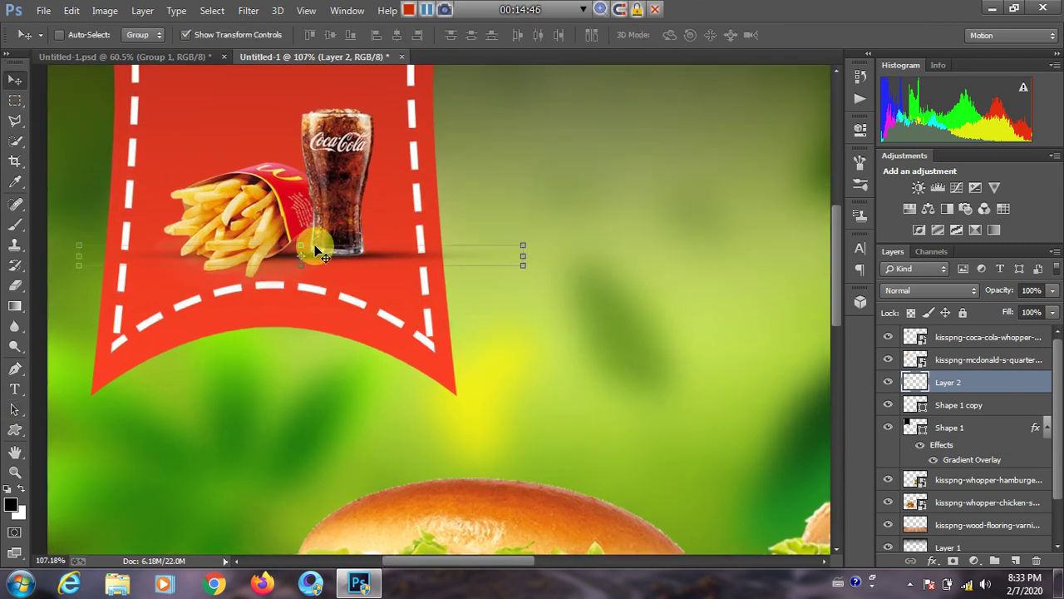
pyautogui.moveTo(310, 243); pyautogui.dragTo(309, 237)
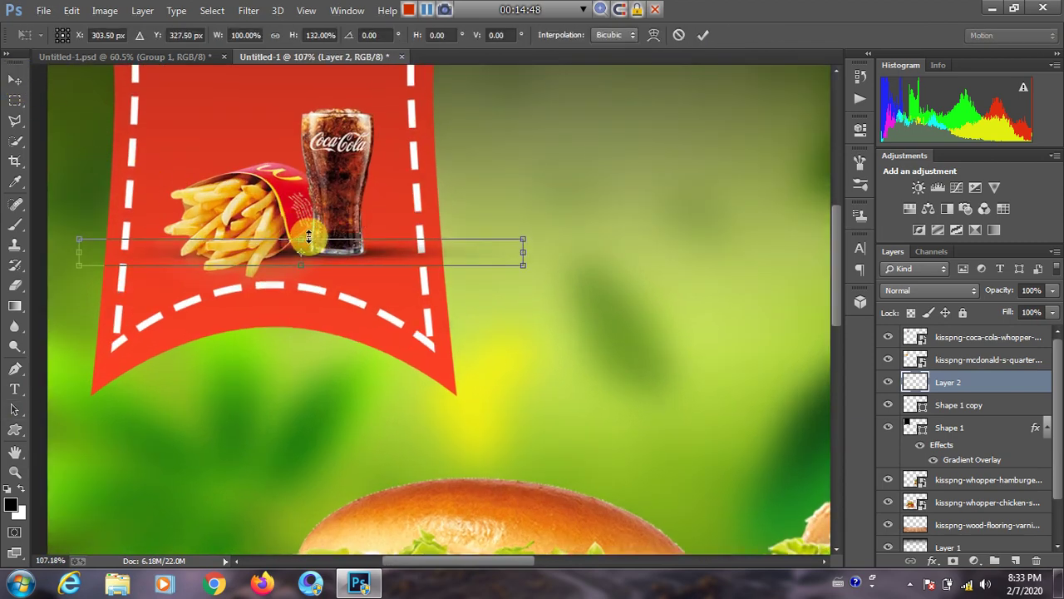
pyautogui.click(703, 34)
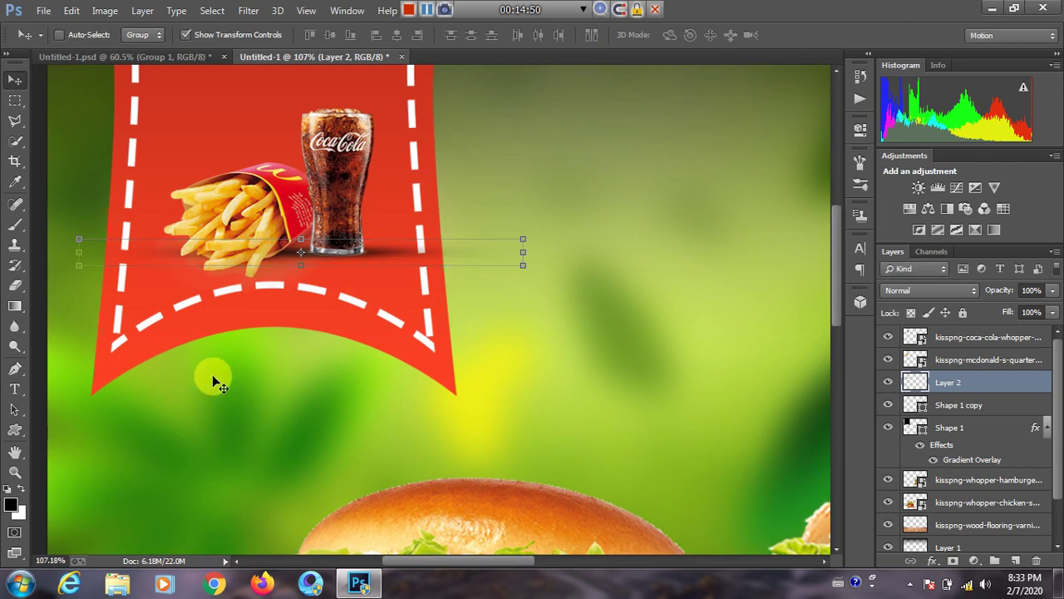
# Lower the opacity of the shadow on Layer 2 to 81%.
pyautogui.click(15, 410)
pyautogui.scroll(-2, 407, 300)
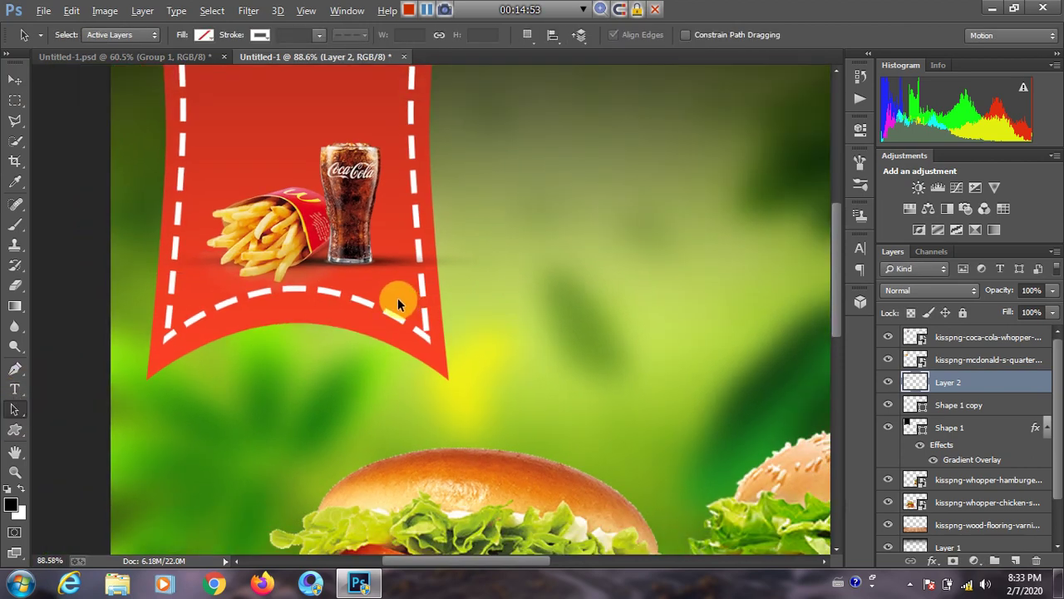
pyautogui.scroll(-1, 398, 298)
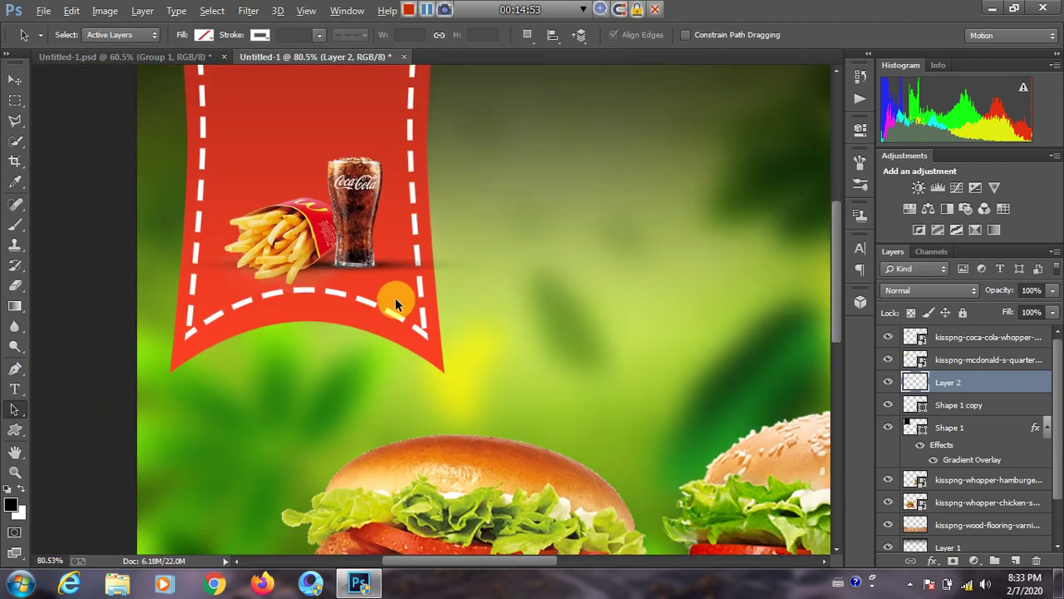
pyautogui.click(1053, 291)
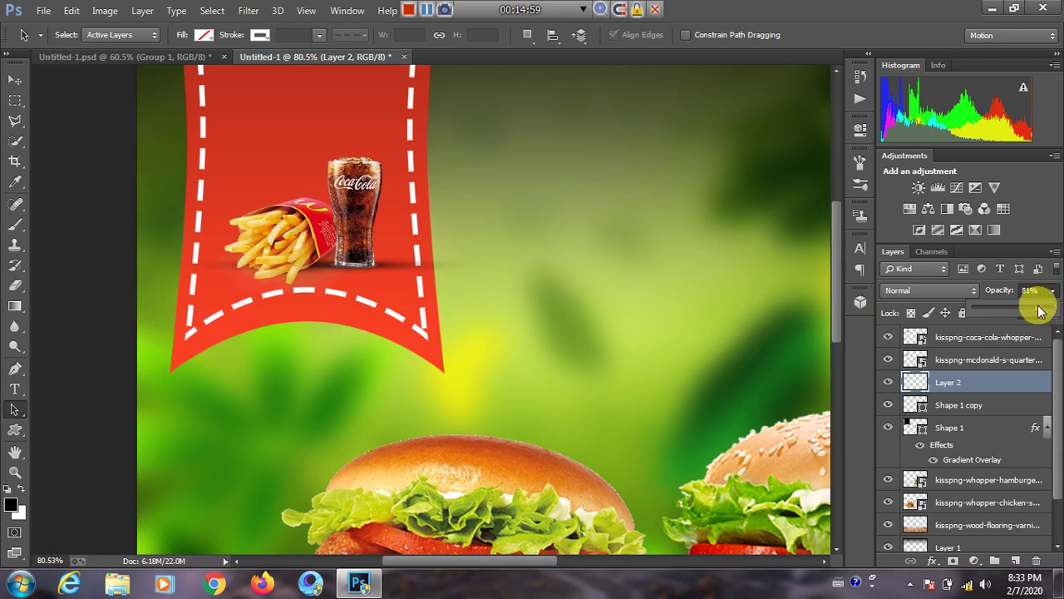
pyautogui.moveTo(1039, 309); pyautogui.dragTo(1038, 310)
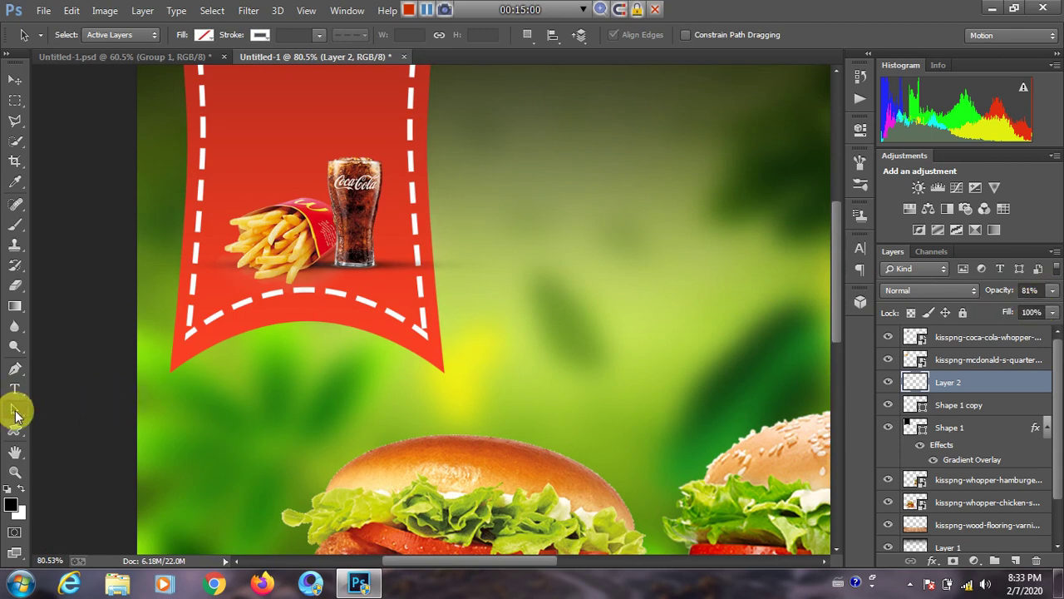
pyautogui.scroll(-3, 227, 350)
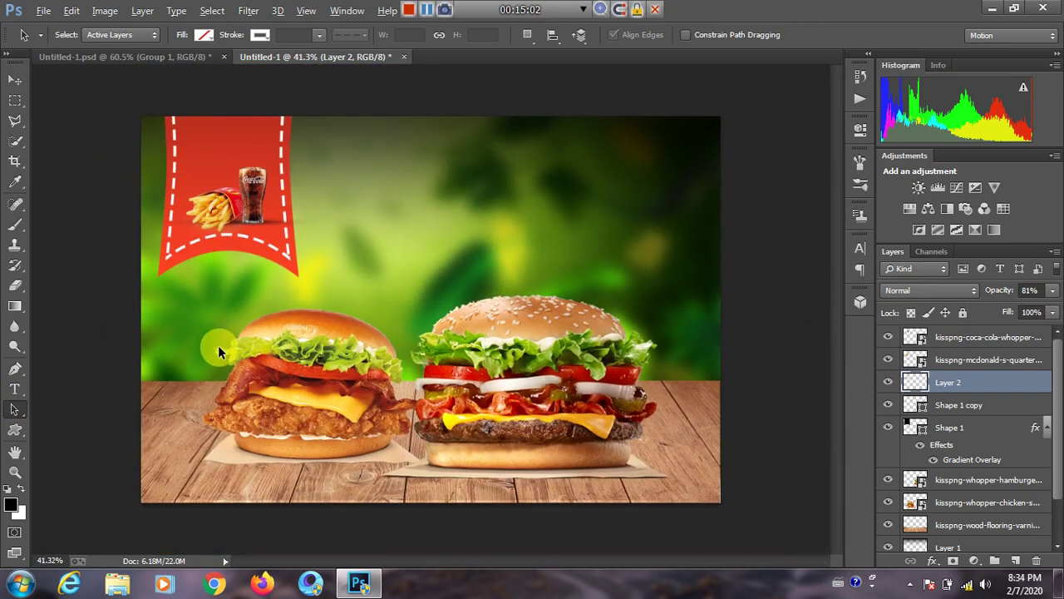
# Start a text line on the red banner above the fries and cola in the Jester font.
pyautogui.scroll(3, 213, 232)
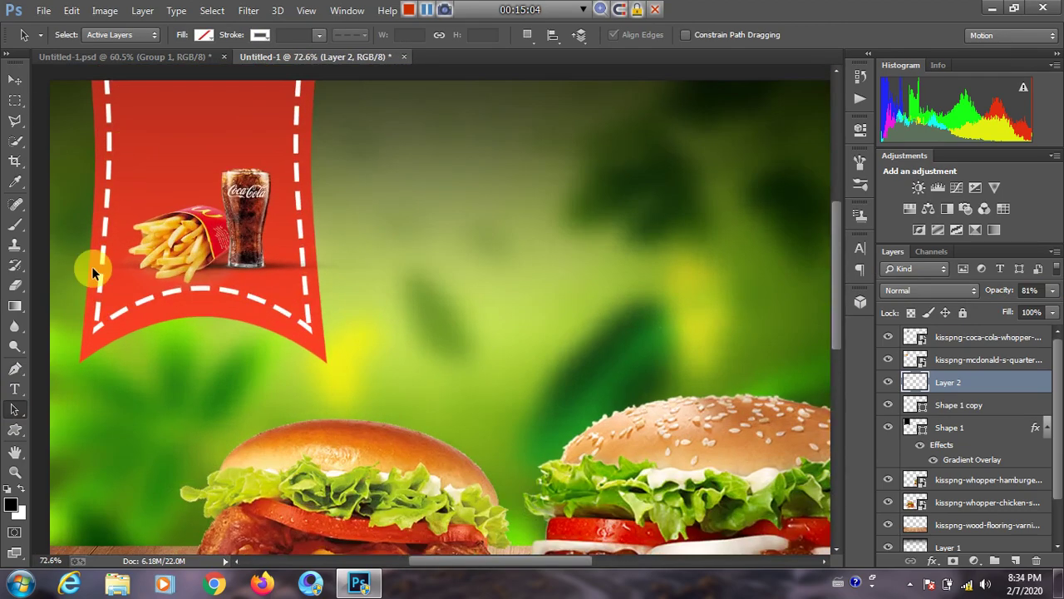
pyautogui.click(15, 389)
pyautogui.click(173, 133)
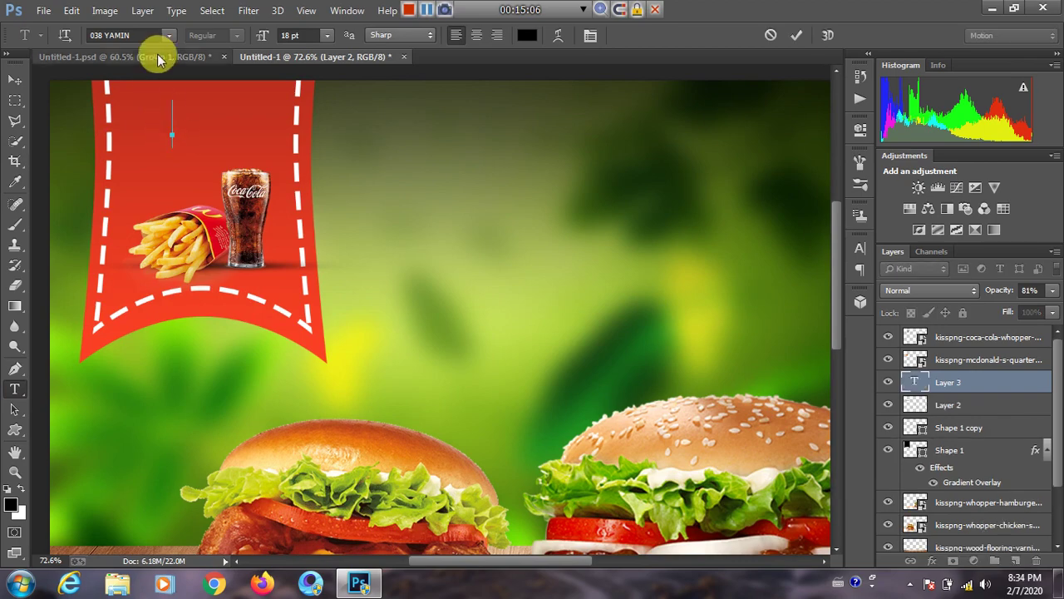
pyautogui.click(168, 35)
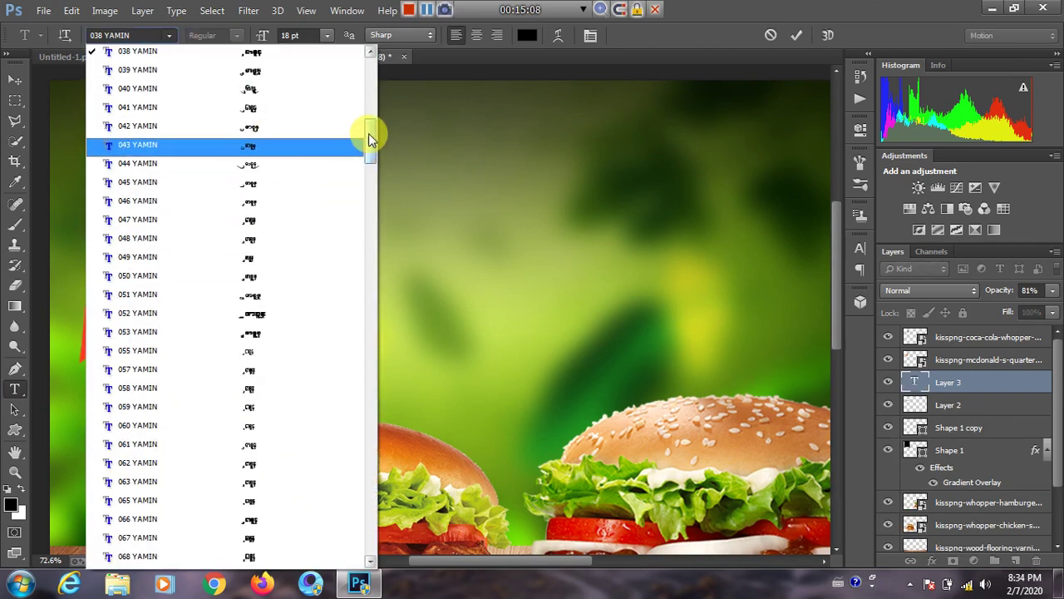
pyautogui.moveTo(368, 133); pyautogui.dragTo(371, 242)
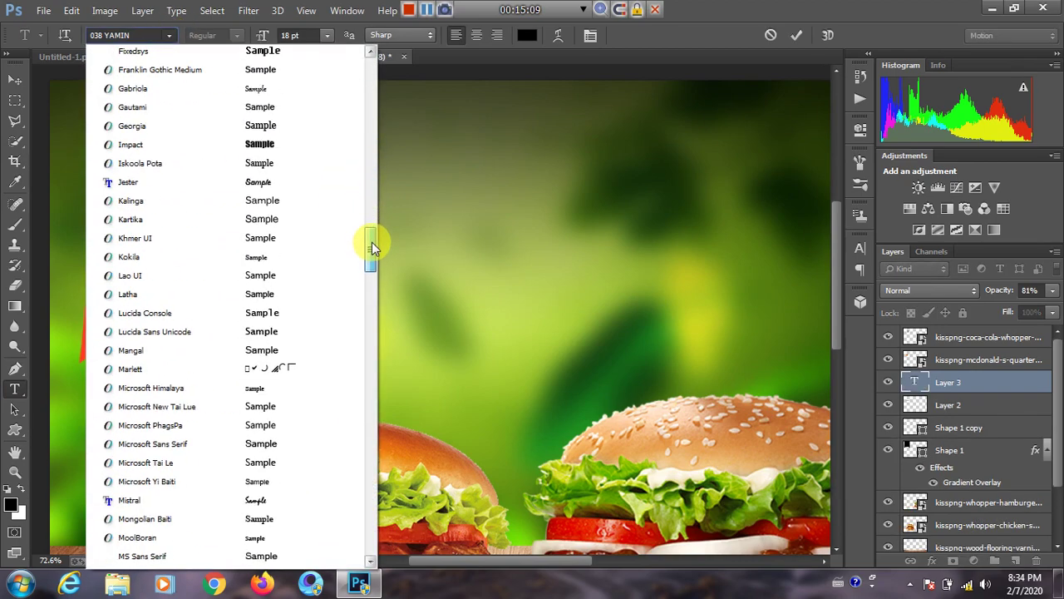
pyautogui.click(281, 185)
# Set the text colour to white (ffffff) and enter "Free" on the banner.
pyautogui.click(528, 35)
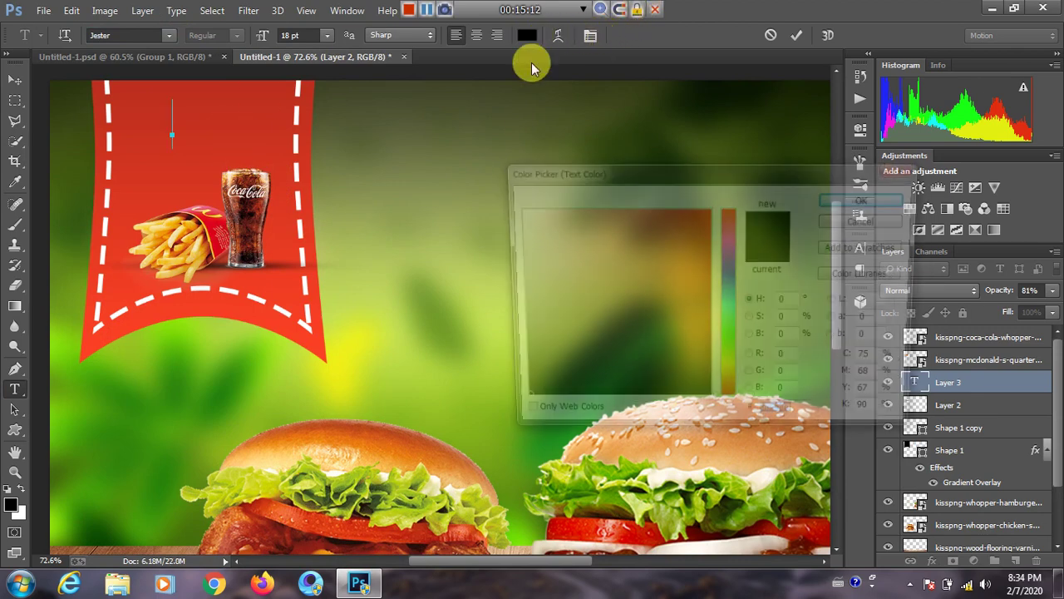
pyautogui.click(530, 236)
pyautogui.moveTo(529, 236); pyautogui.dragTo(484, 187)
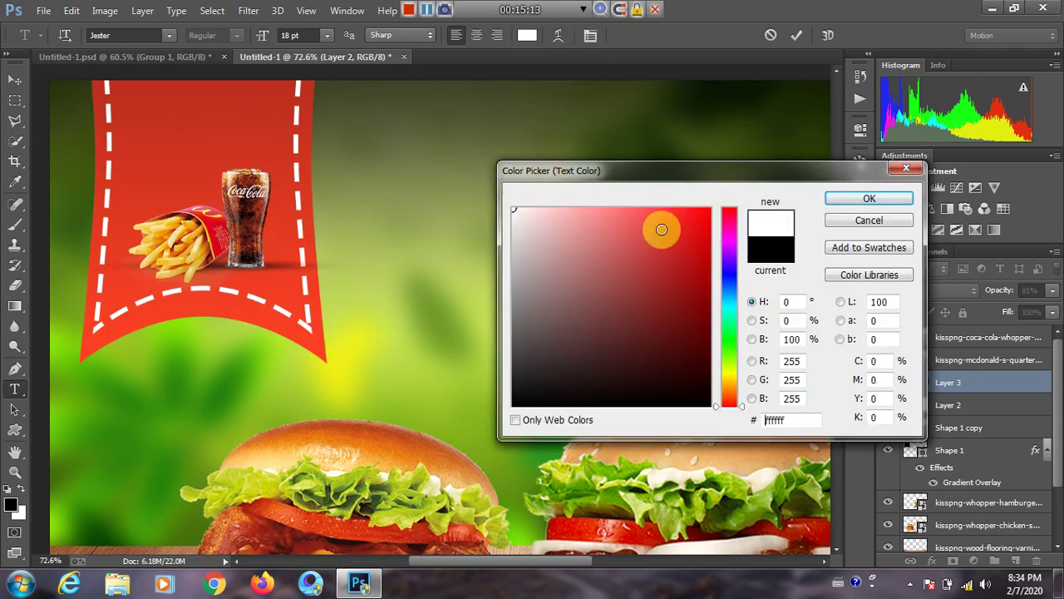
pyautogui.click(834, 202)
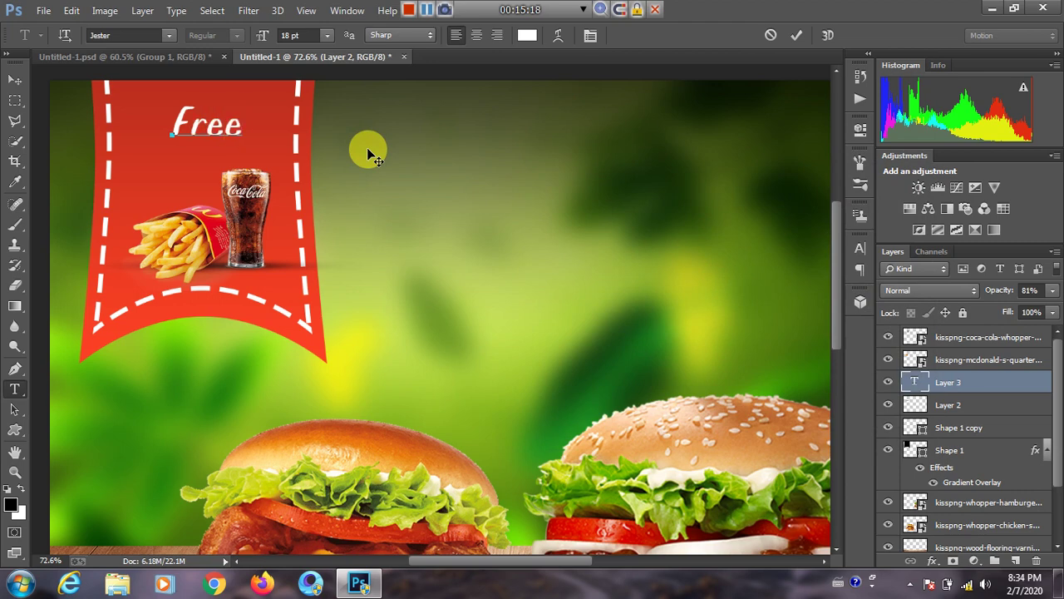
pyautogui.click(797, 35)
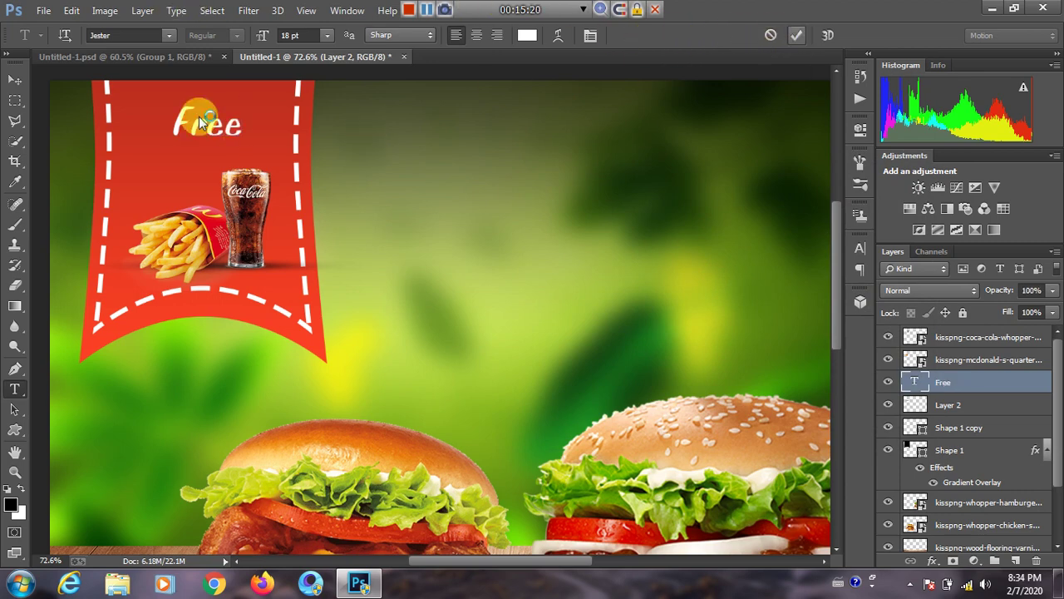
# Enlarge the "Free" text about its centre to fill most of the width between the banner's dashed lines.
pyautogui.click(15, 79)
pyautogui.hotkey('ctrl', 't')
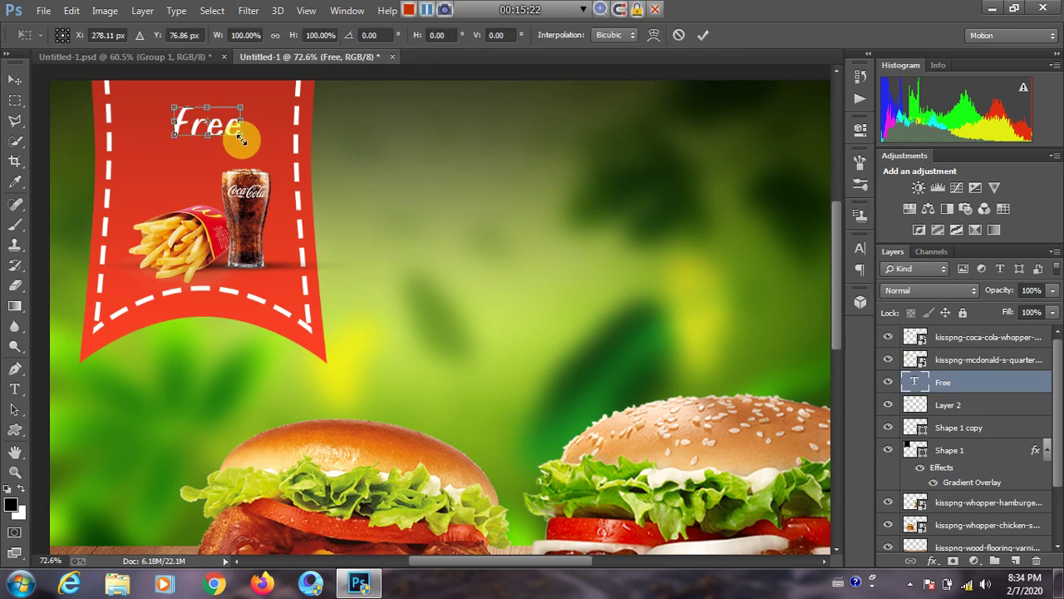
pyautogui.moveTo(238, 145); pyautogui.dragTo(270, 152)
pyautogui.click(703, 35)
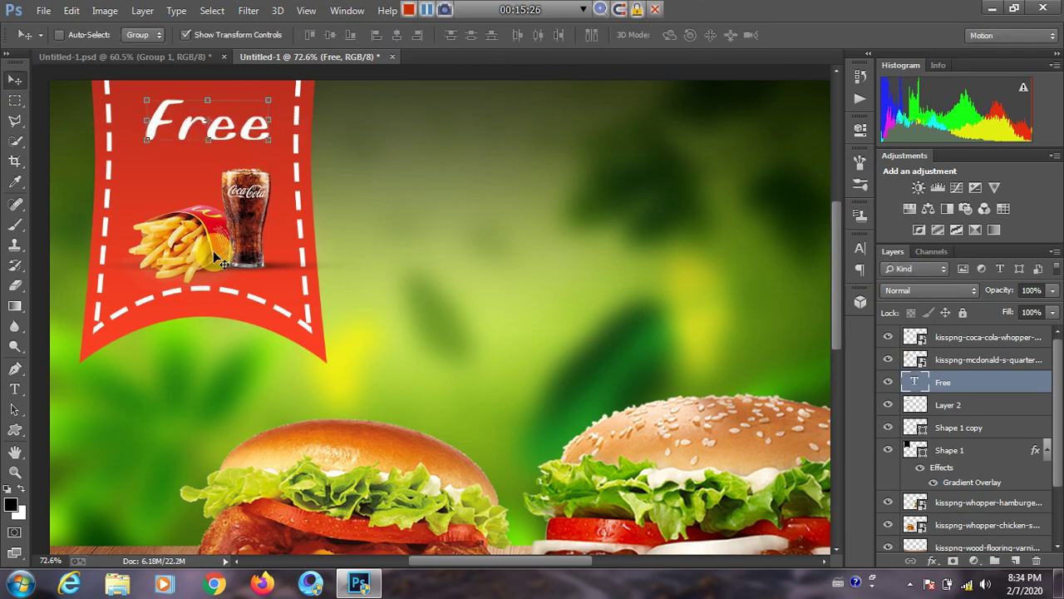
pyautogui.scroll(-3, 212, 249)
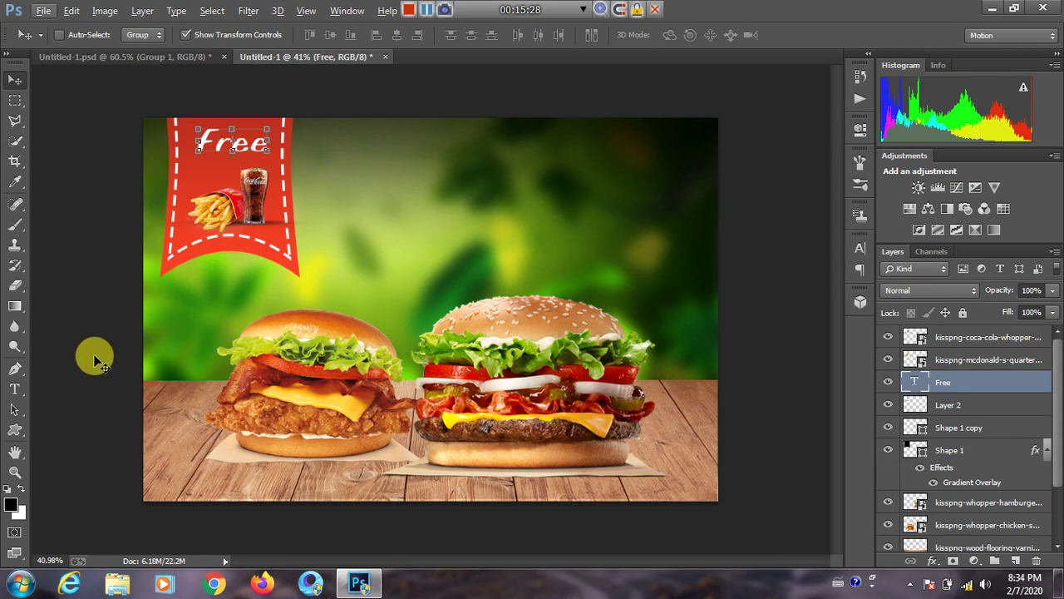
pyautogui.click(15, 409)
pyautogui.scroll(-1, 264, 216)
pyautogui.scroll(2, 265, 212)
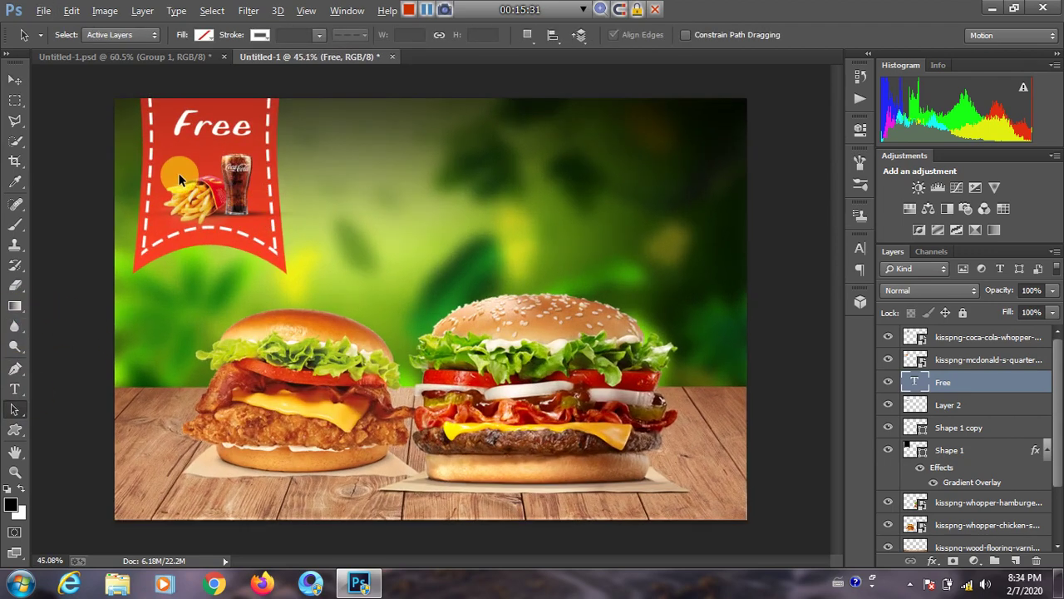
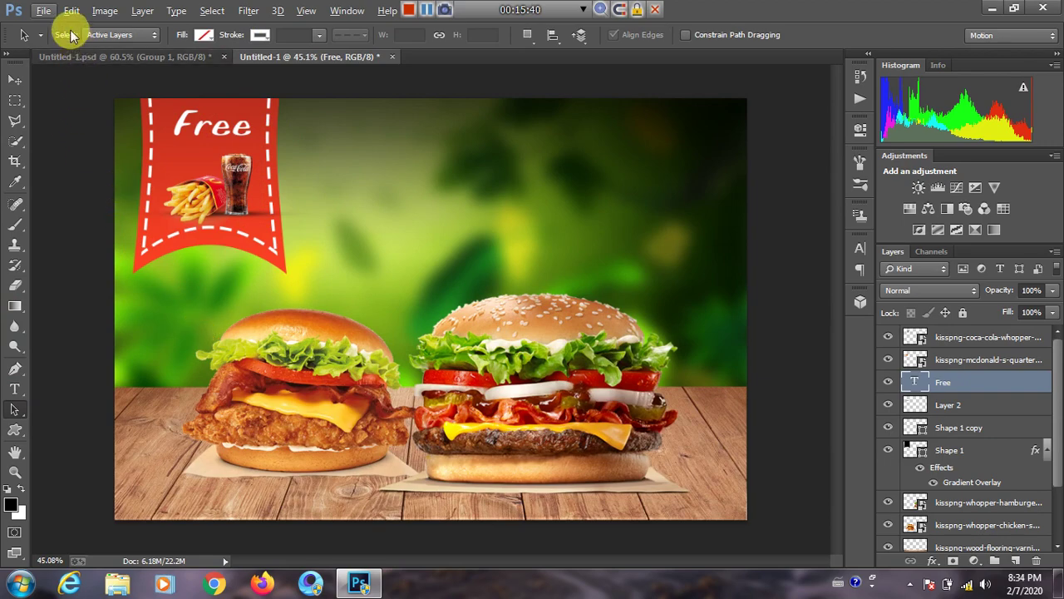
# Place the Burger King logo image from the Downloads folder into the poster as an embedded object.
pyautogui.click(43, 9)
pyautogui.click(81, 267)
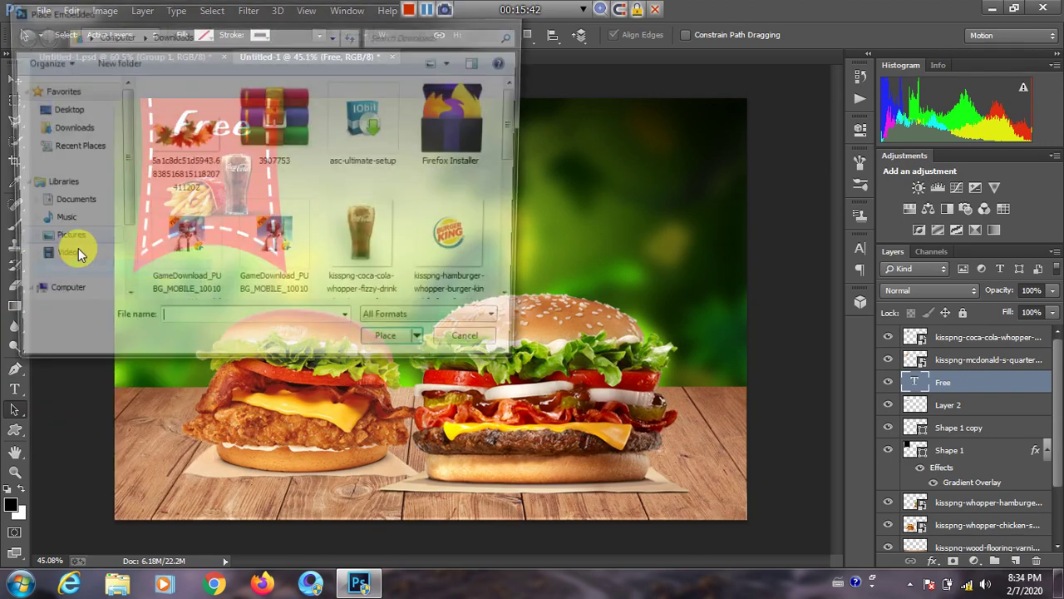
pyautogui.doubleClick(457, 245)
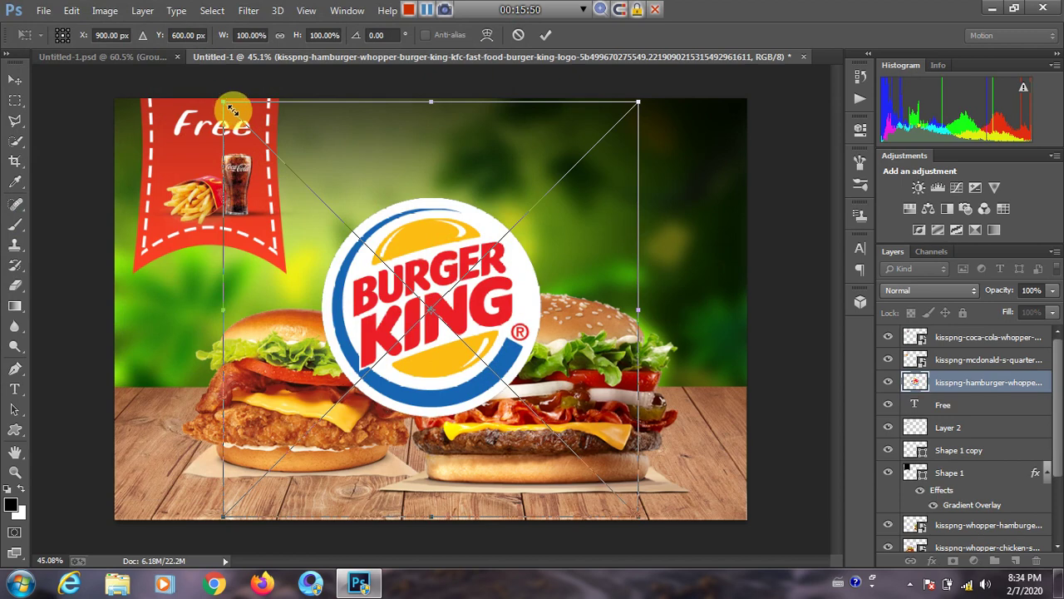
# Scale the Burger King logo to 35.11% and position it in the upper-right corner of the poster.
pyautogui.moveTo(232, 110); pyautogui.dragTo(357, 187)
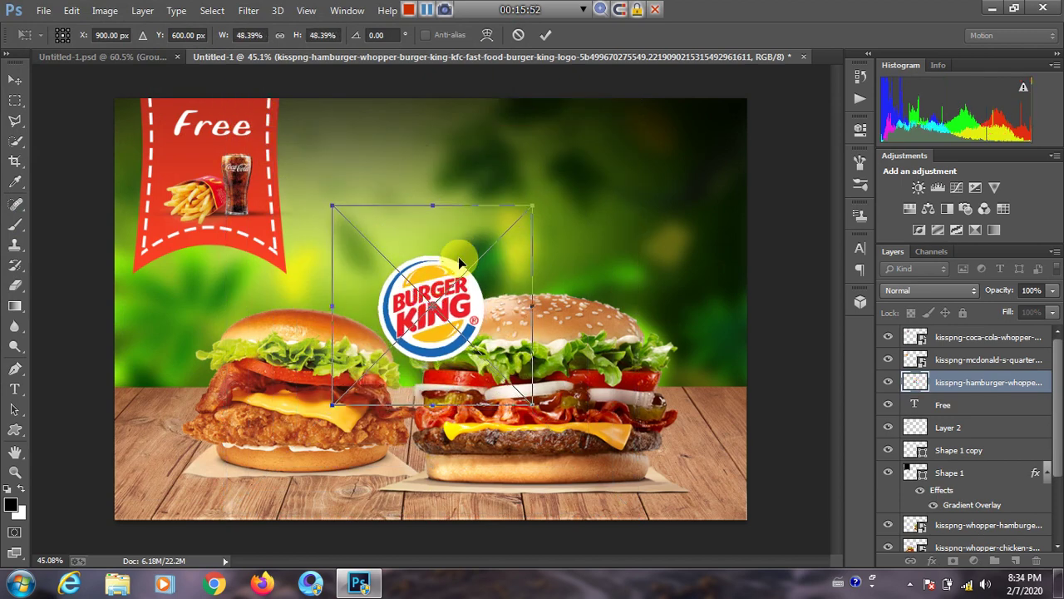
pyautogui.moveTo(459, 263); pyautogui.dragTo(634, 127)
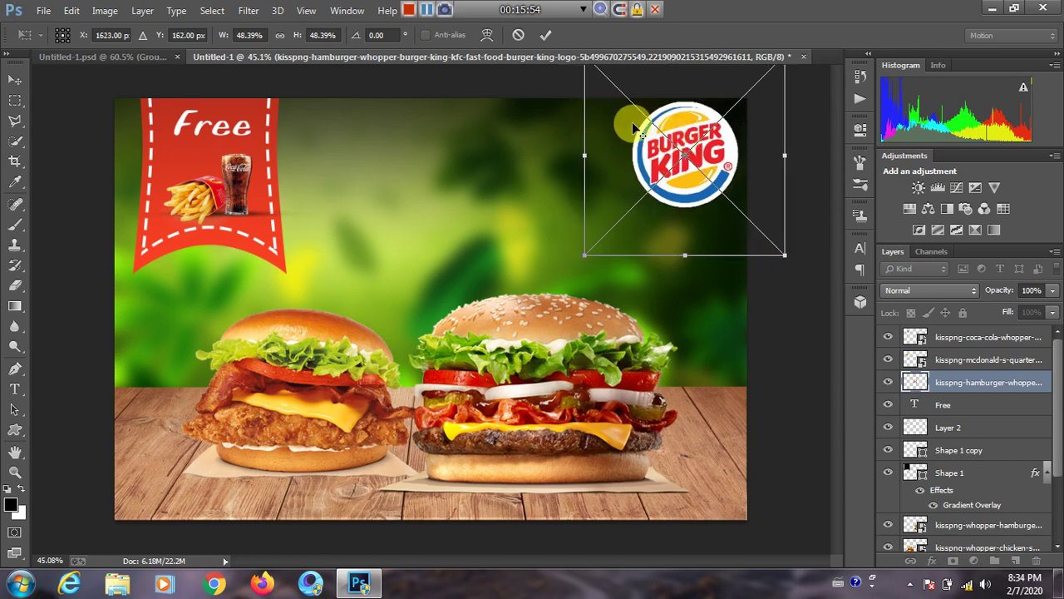
pyautogui.moveTo(780, 252); pyautogui.dragTo(756, 228)
pyautogui.moveTo(699, 165); pyautogui.dragTo(707, 156)
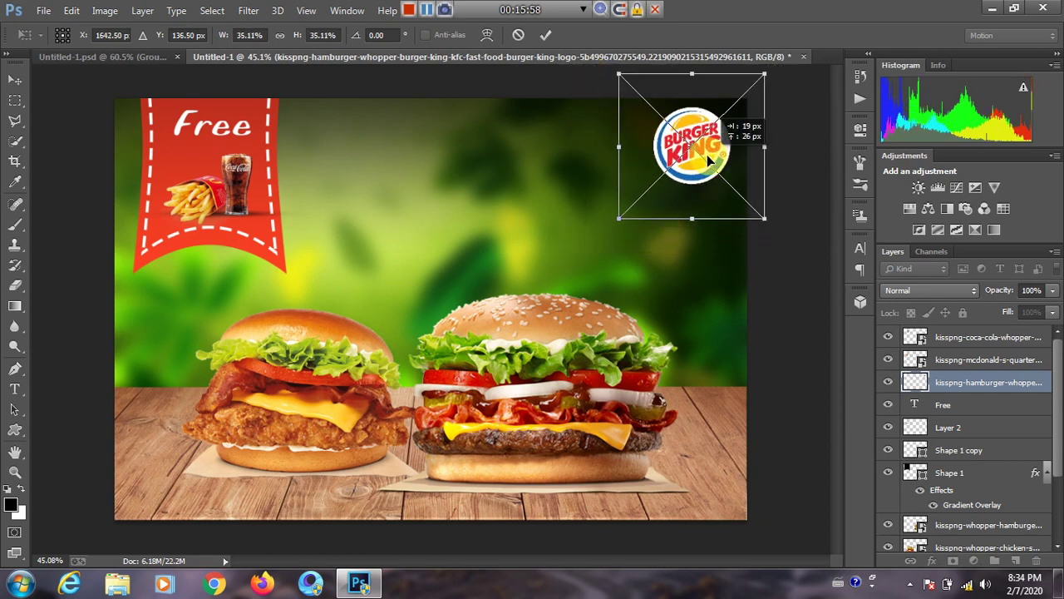
pyautogui.click(545, 35)
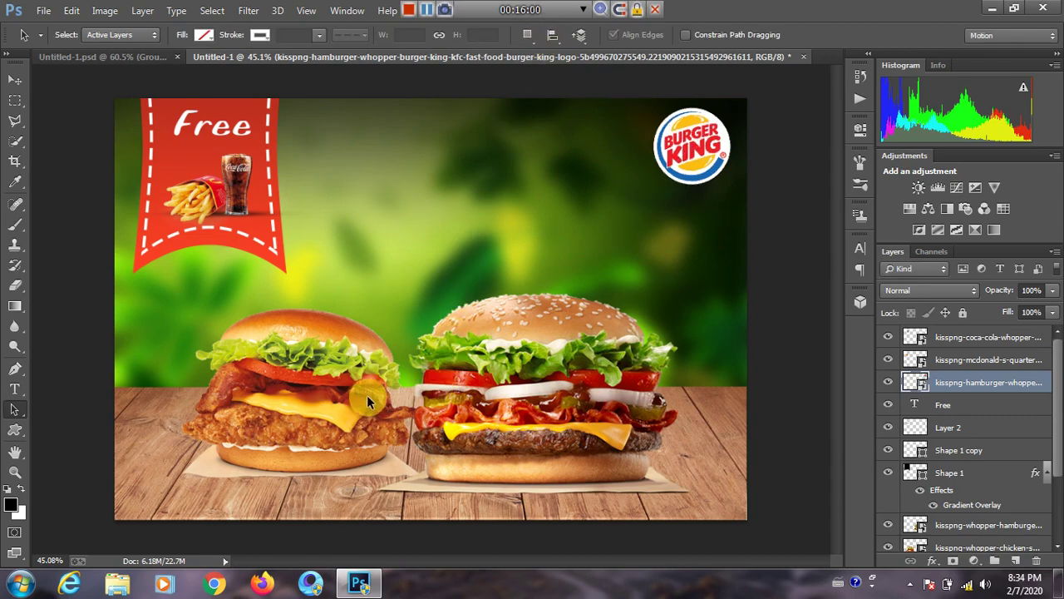
# Check the finished reference poster Untitled-1.psd and add white "89%" text in Jester, 18 pt, above the large burger in the working poster.
pyautogui.scroll(1, 367, 395)
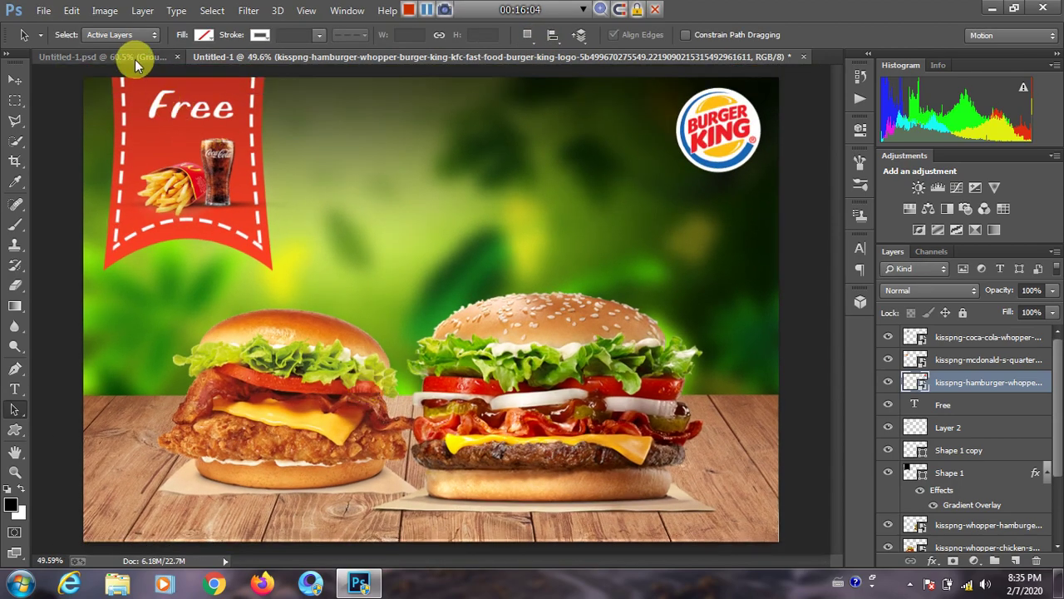
pyautogui.click(135, 58)
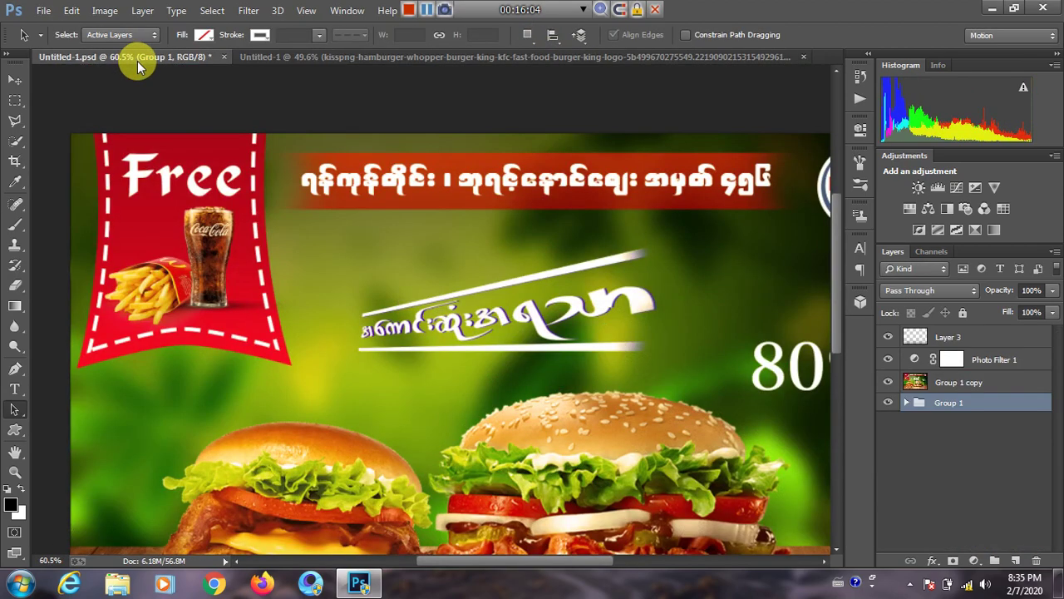
pyautogui.scroll(-1, 400, 356)
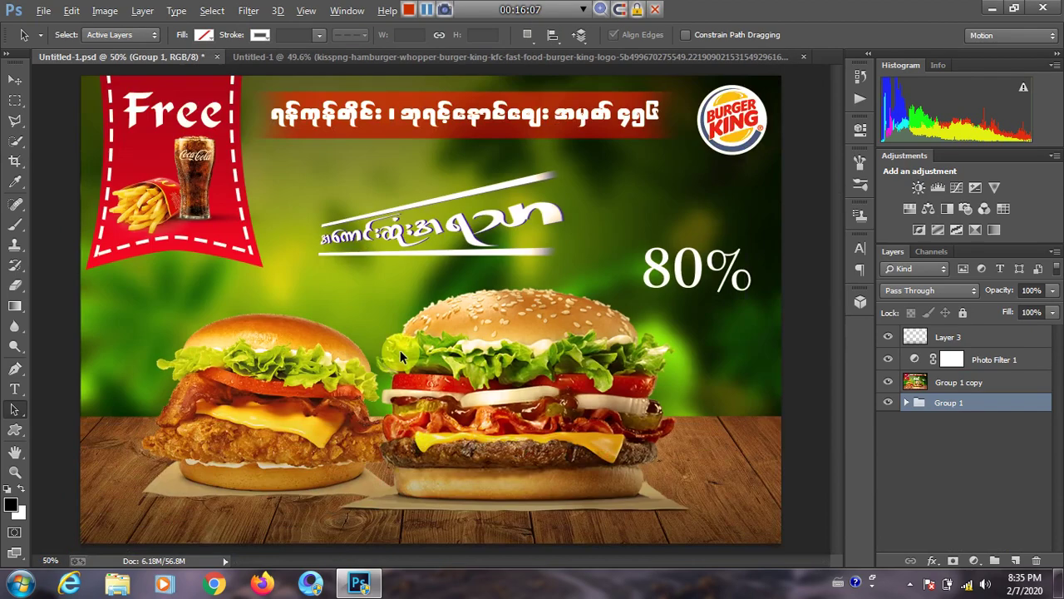
pyautogui.scroll(1, 467, 231)
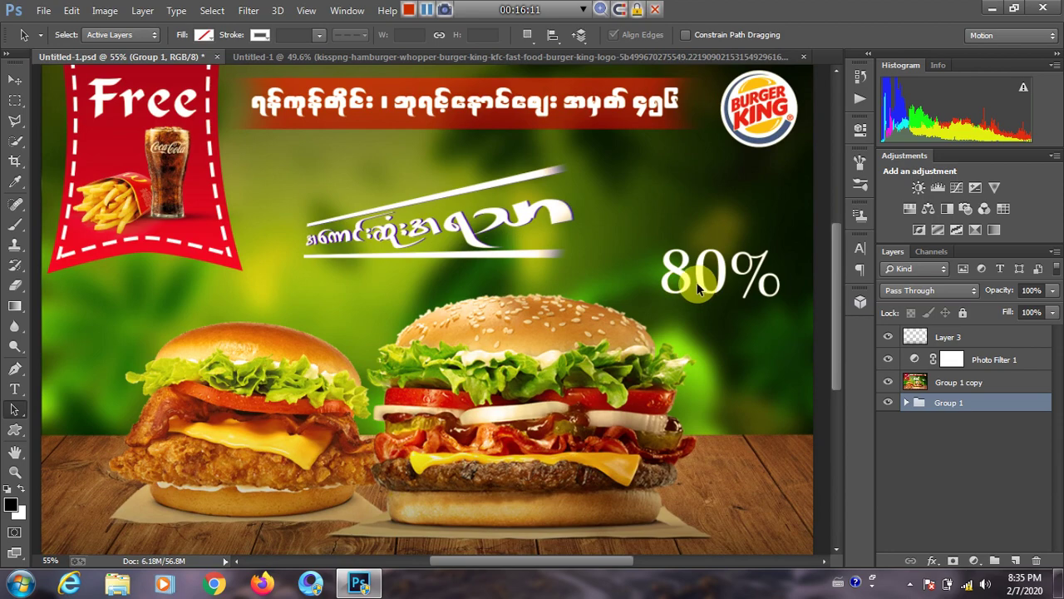
pyautogui.click(396, 56)
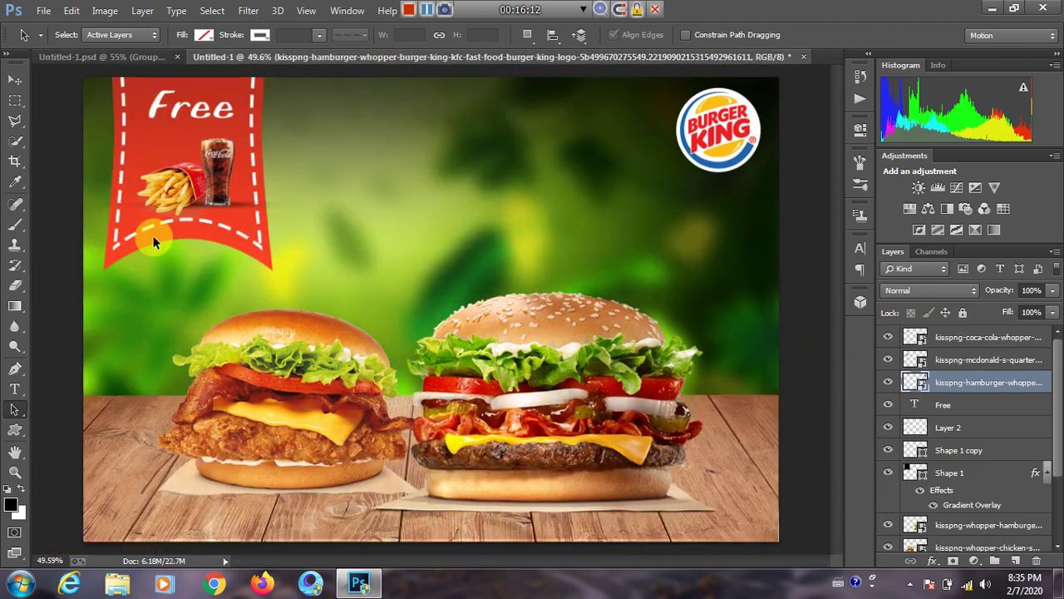
pyautogui.click(14, 389)
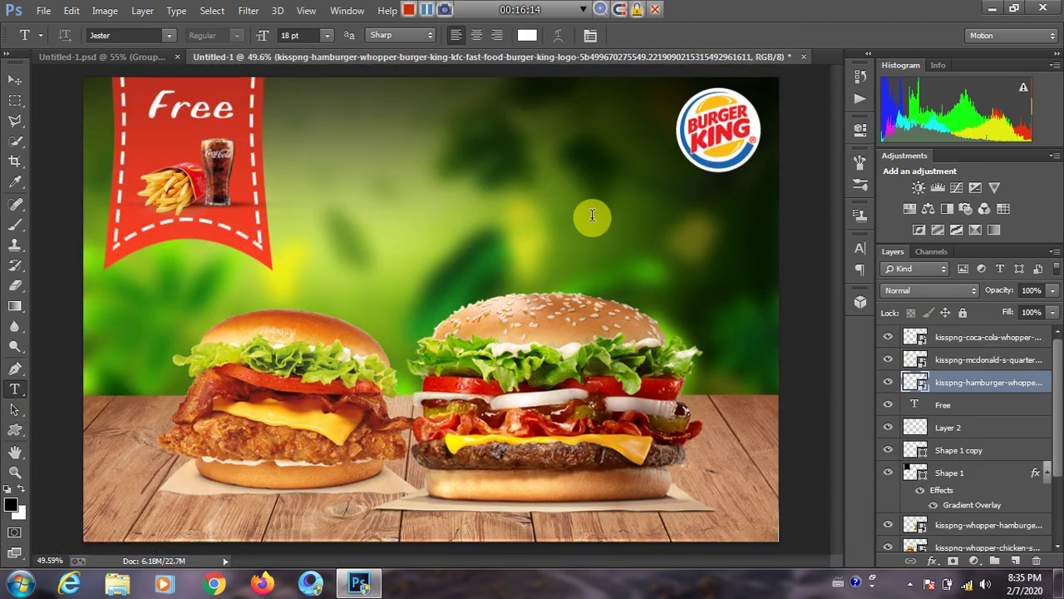
pyautogui.click(509, 189)
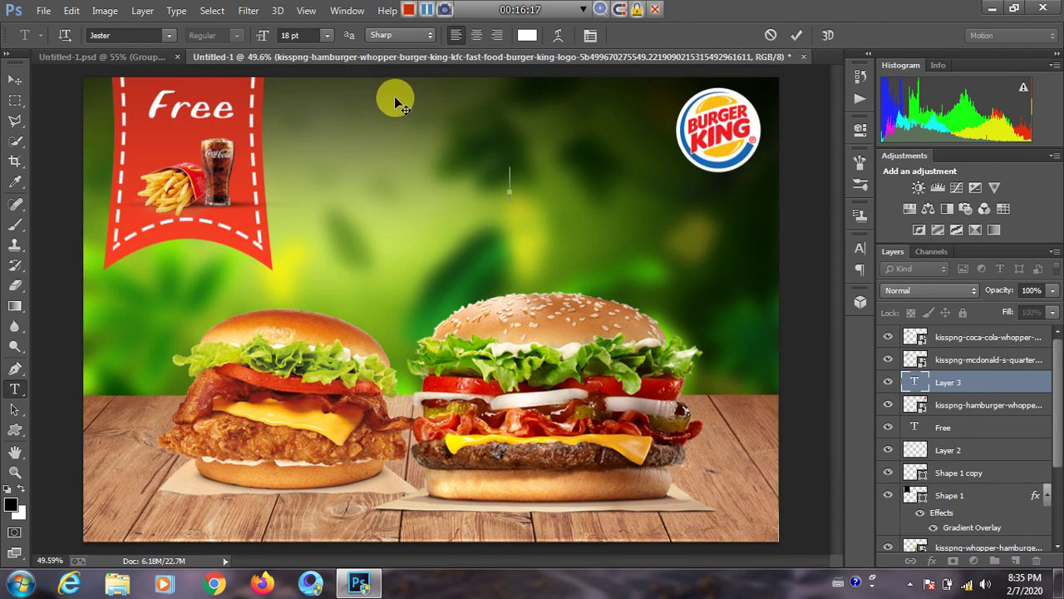
pyautogui.write('89')
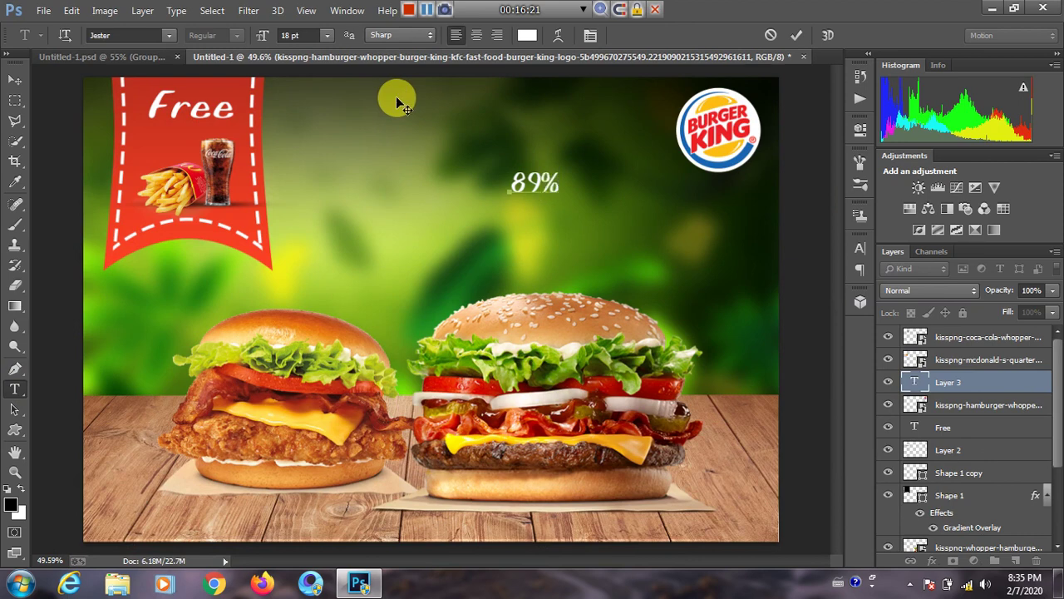
pyautogui.click(797, 35)
# Set the "89%" text size to 36 pt and move it beneath the Burger King logo, beside the large burger's bun.
pyautogui.click(10, 82)
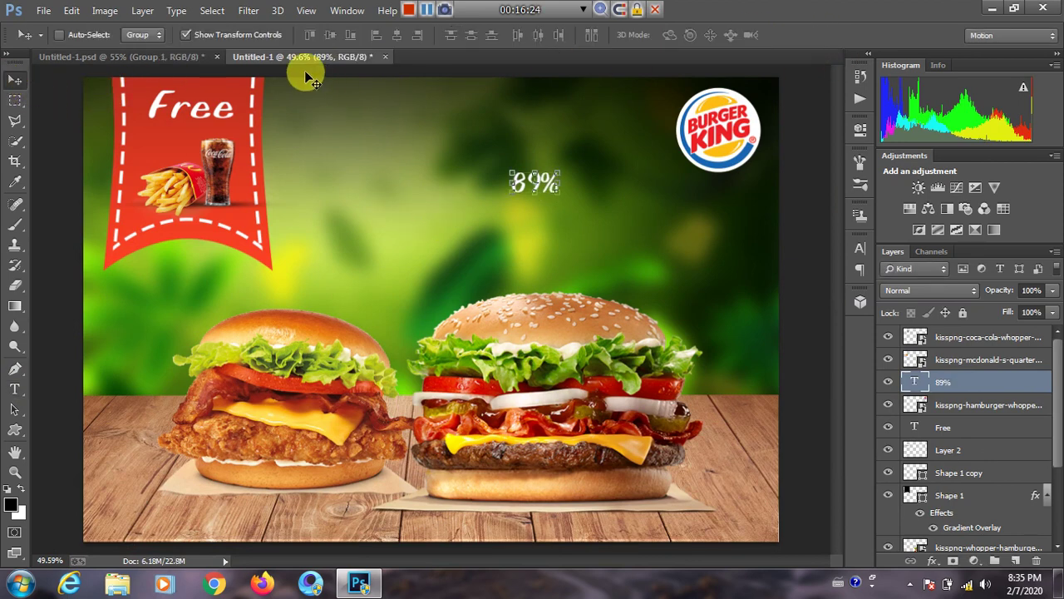
pyautogui.click(14, 388)
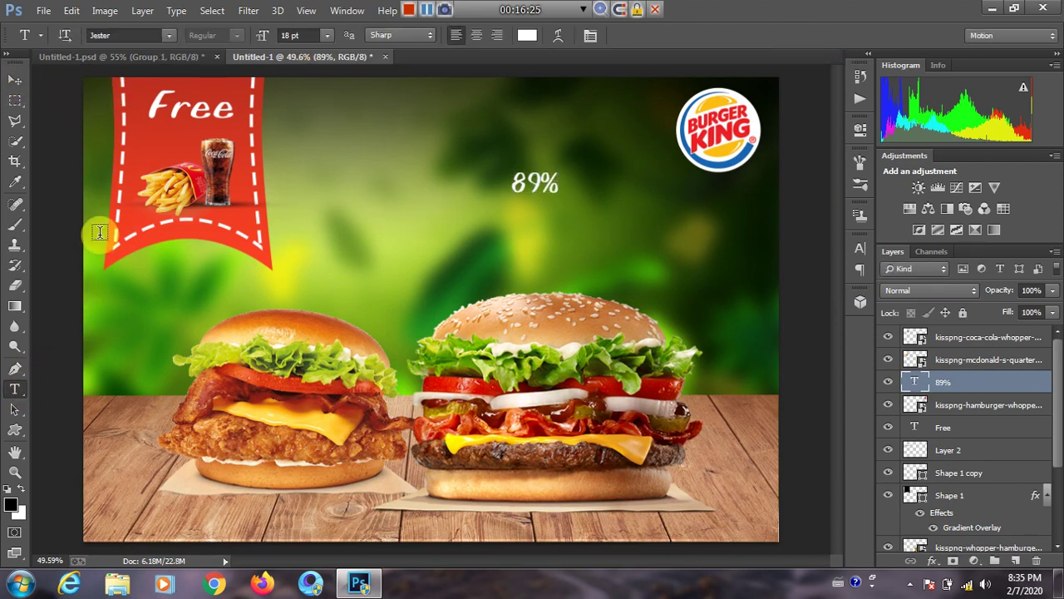
pyautogui.click(326, 35)
pyautogui.click(324, 248)
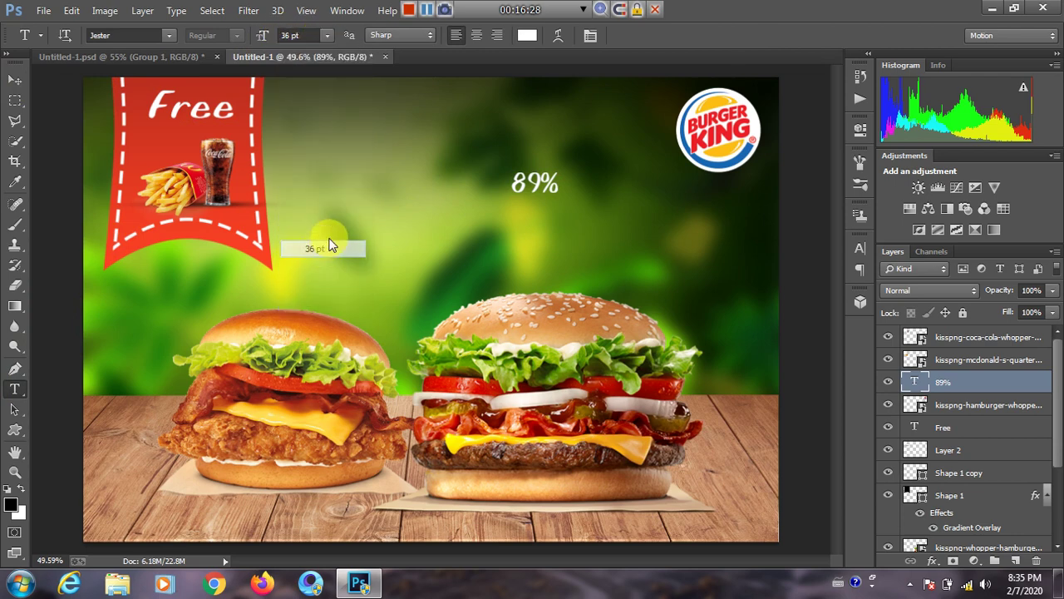
pyautogui.click(14, 79)
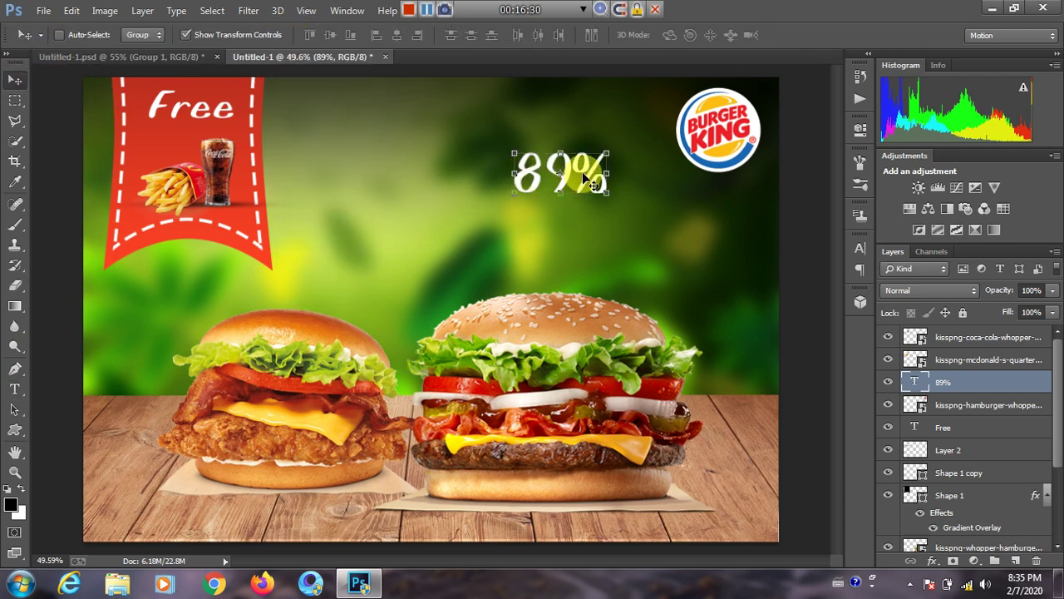
pyautogui.moveTo(582, 172); pyautogui.dragTo(727, 292)
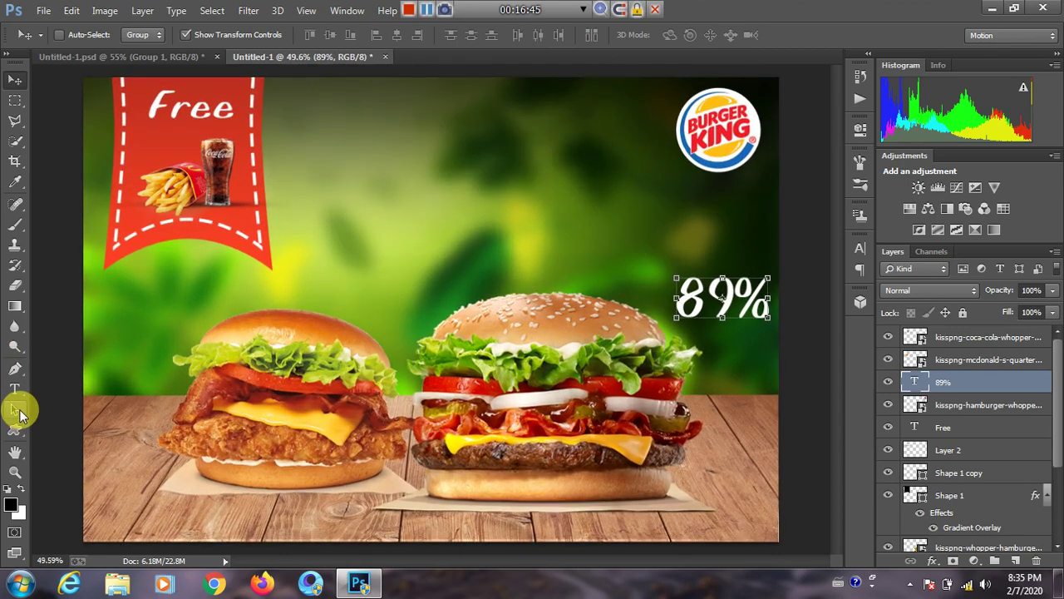
pyautogui.click(17, 411)
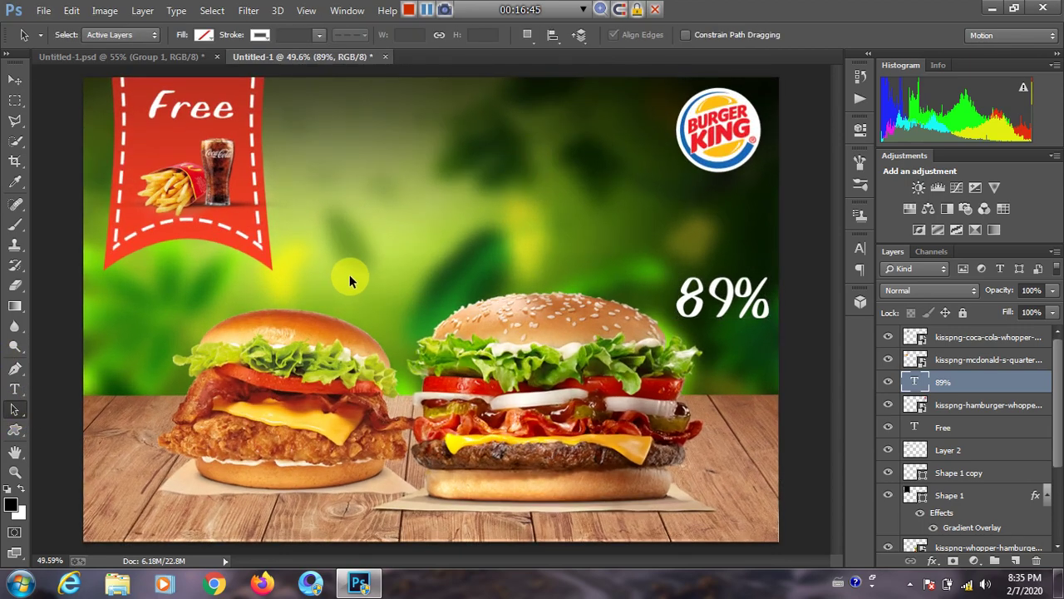
# Add the Burmese slogan "အကောင်းဆုံး အရသာ" in white 040 YAMIN font, 36 pt, between the red banner and the logo.
pyautogui.click(133, 56)
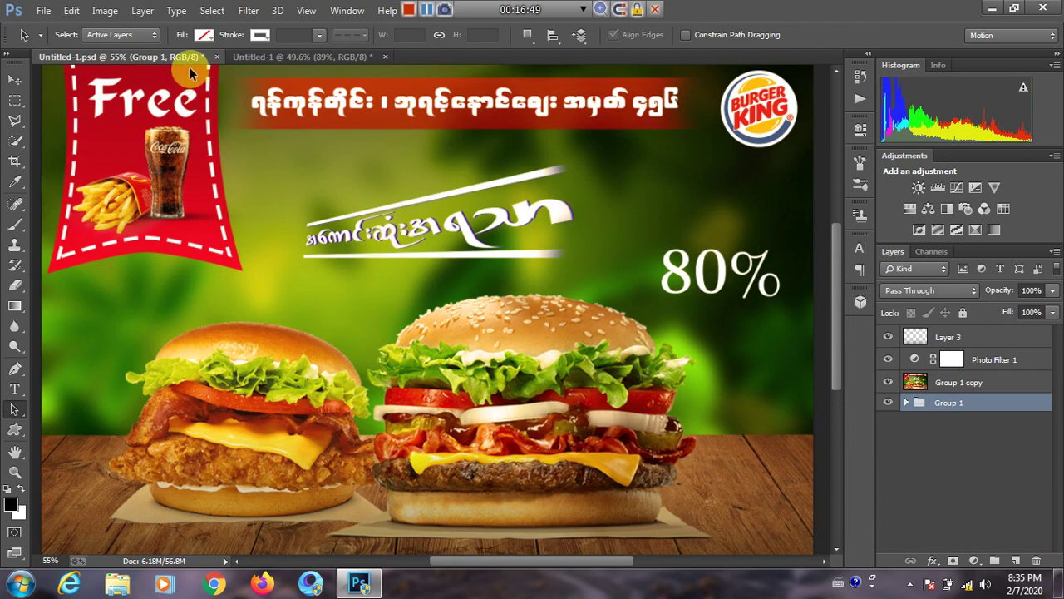
pyautogui.click(272, 57)
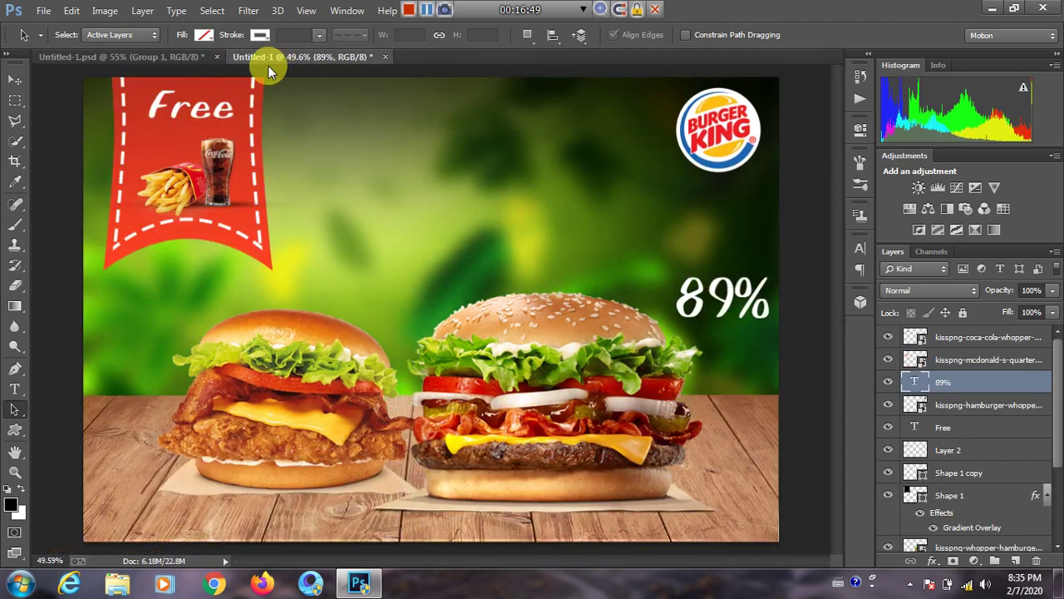
pyautogui.click(14, 388)
pyautogui.click(370, 216)
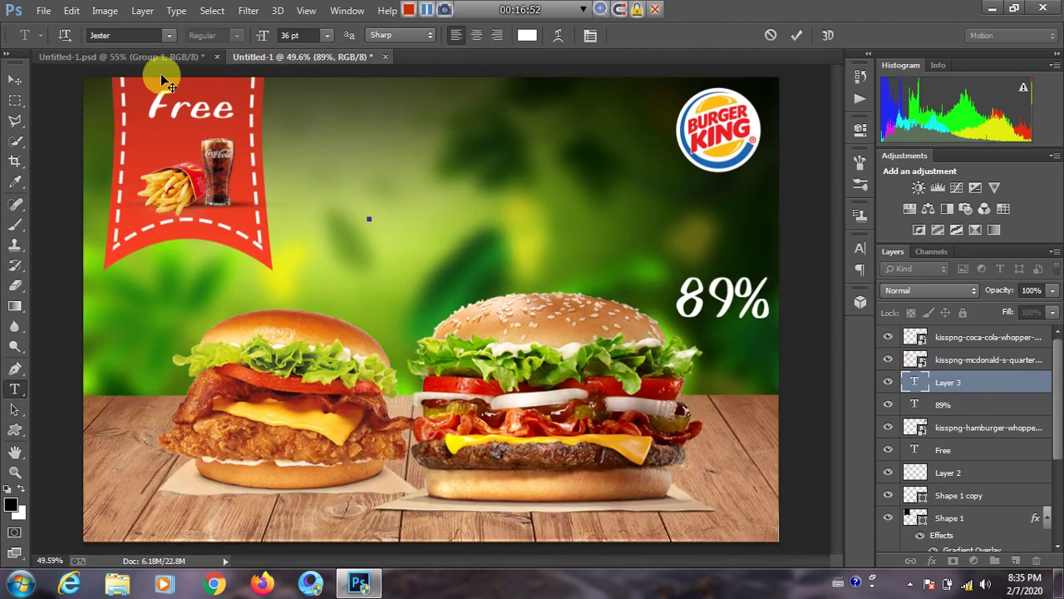
pyautogui.click(169, 35)
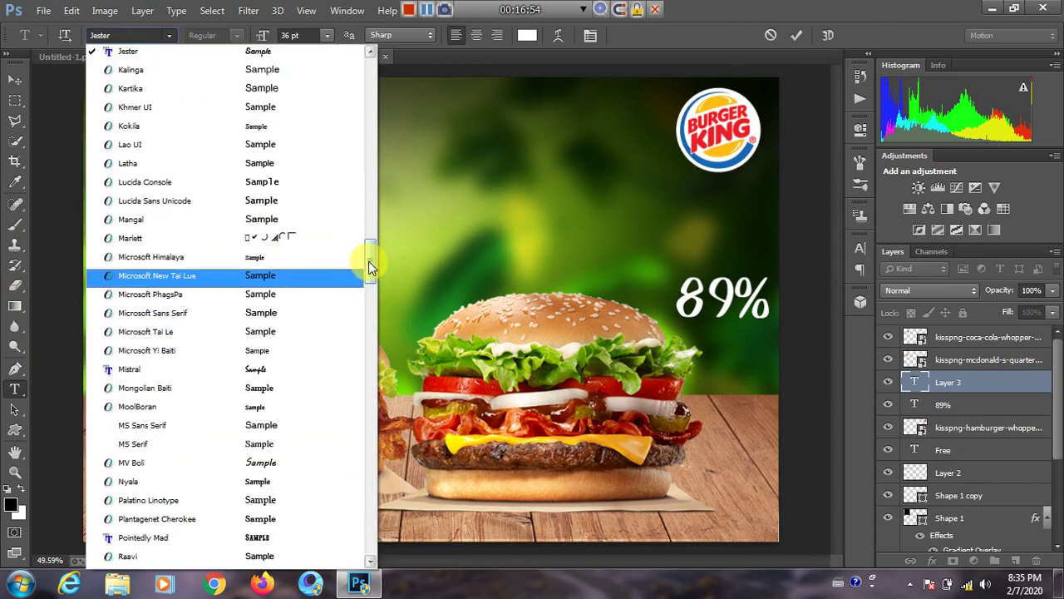
pyautogui.moveTo(369, 261); pyautogui.dragTo(369, 130)
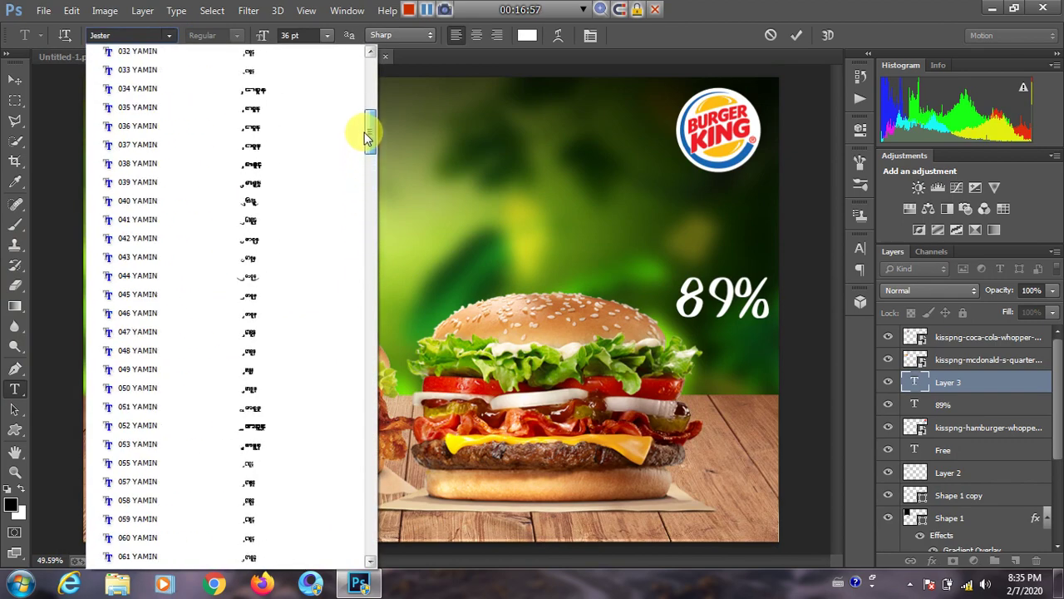
pyautogui.click(275, 210)
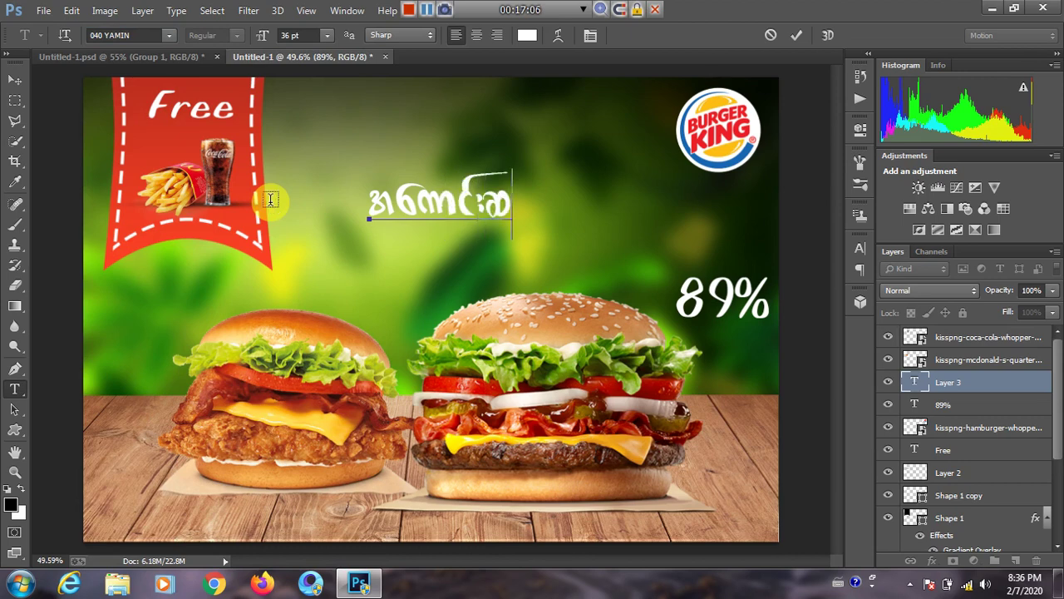
pyautogui.write('ျ')
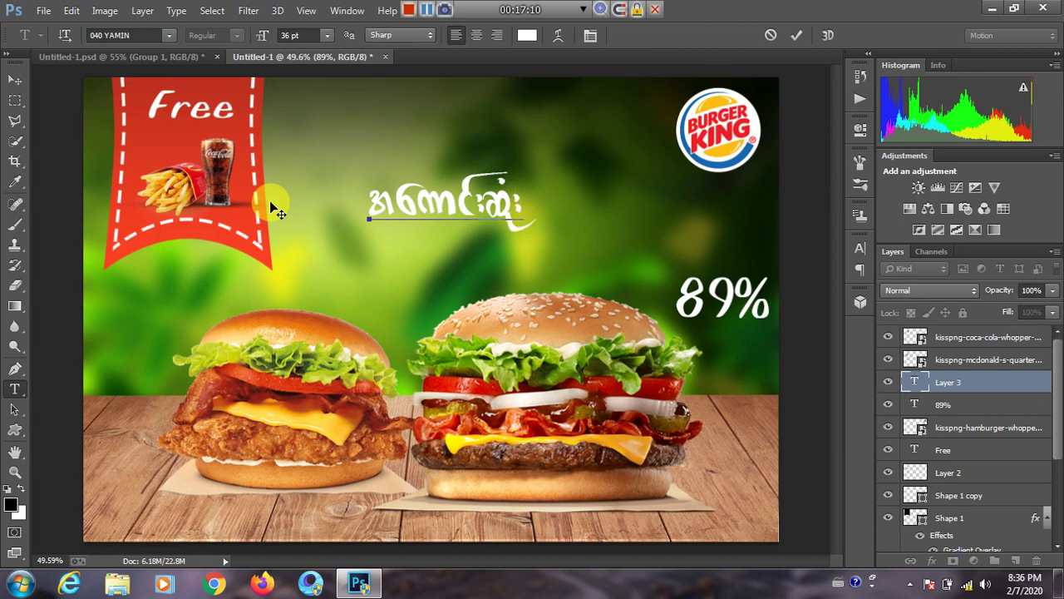
pyautogui.write(' အ')
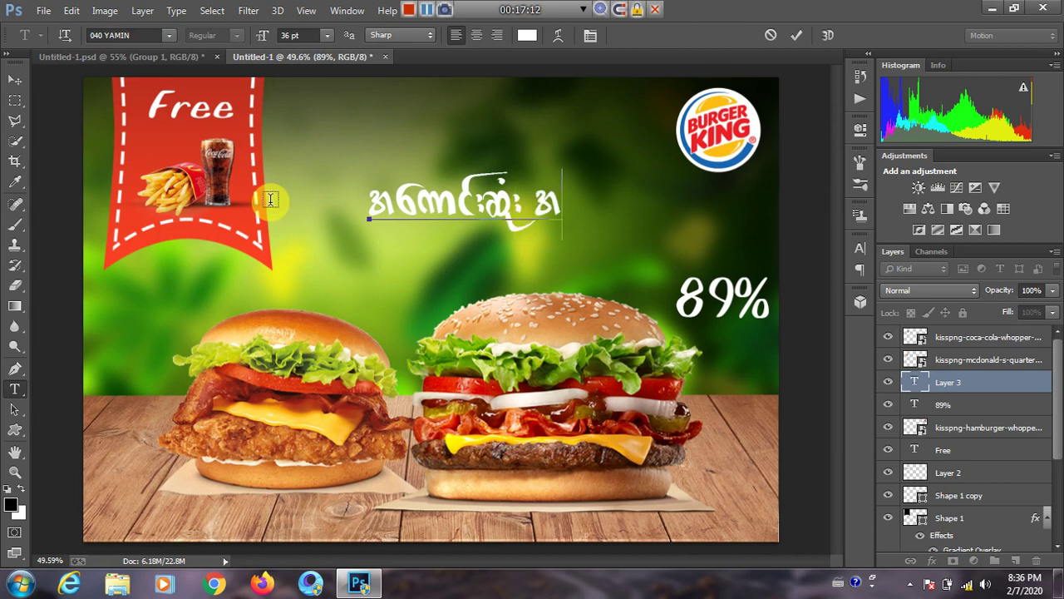
pyautogui.write('ရသာ')
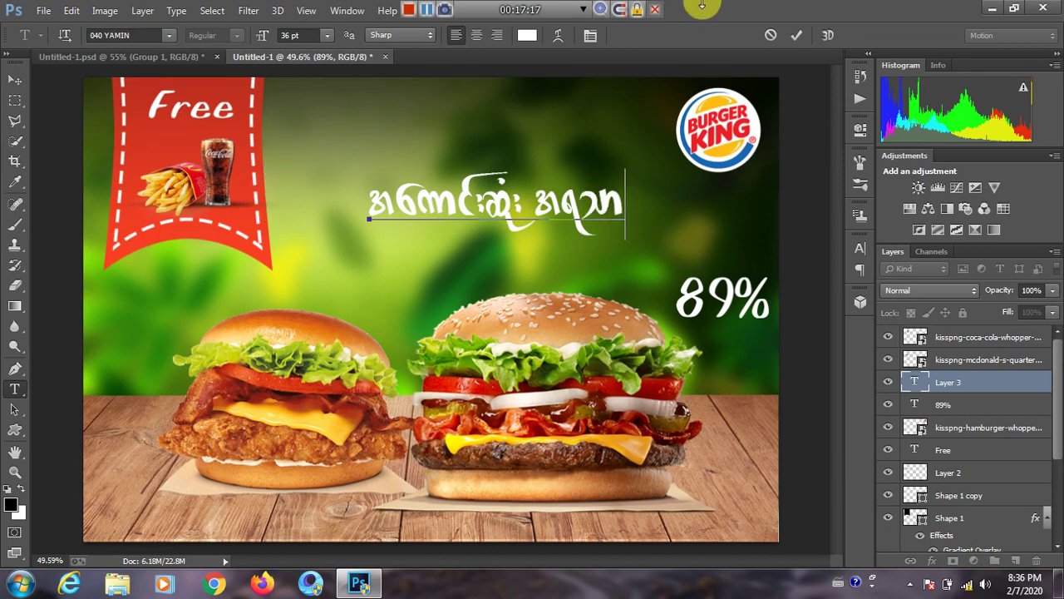
pyautogui.click(797, 36)
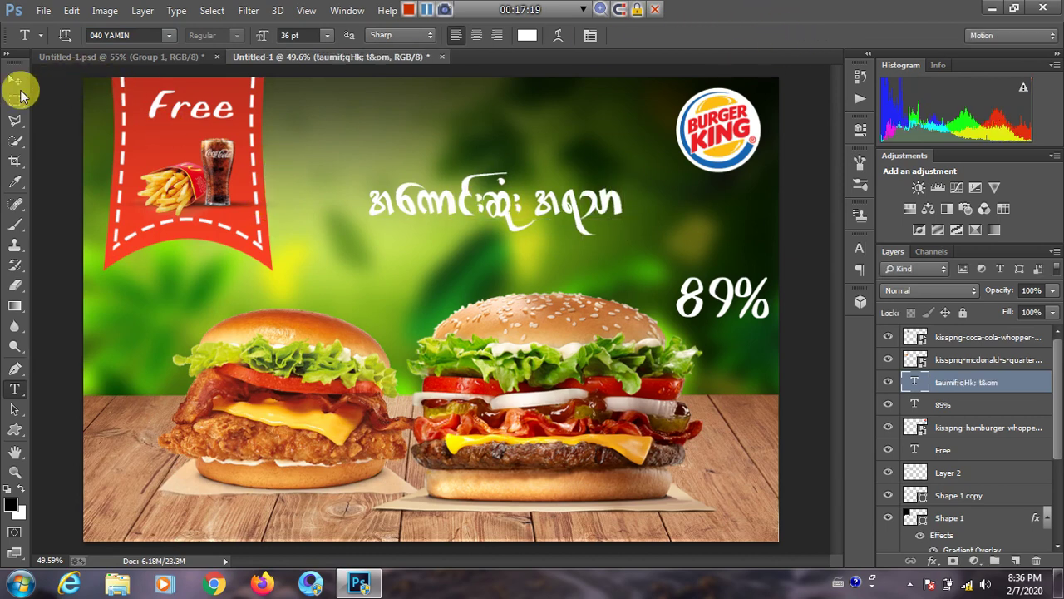
# Shift the Burmese slogan slightly left towards the banner and compare its layout with the reference poster Untitled-1.psd.
pyautogui.click(15, 80)
pyautogui.moveTo(513, 213); pyautogui.dragTo(481, 213)
pyautogui.click(144, 58)
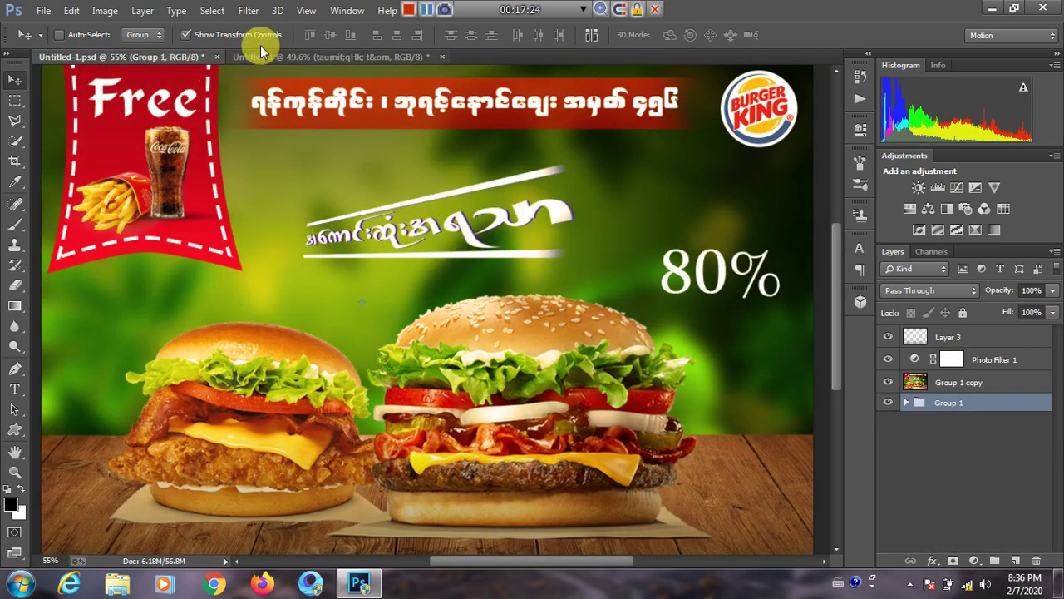
pyautogui.click(289, 56)
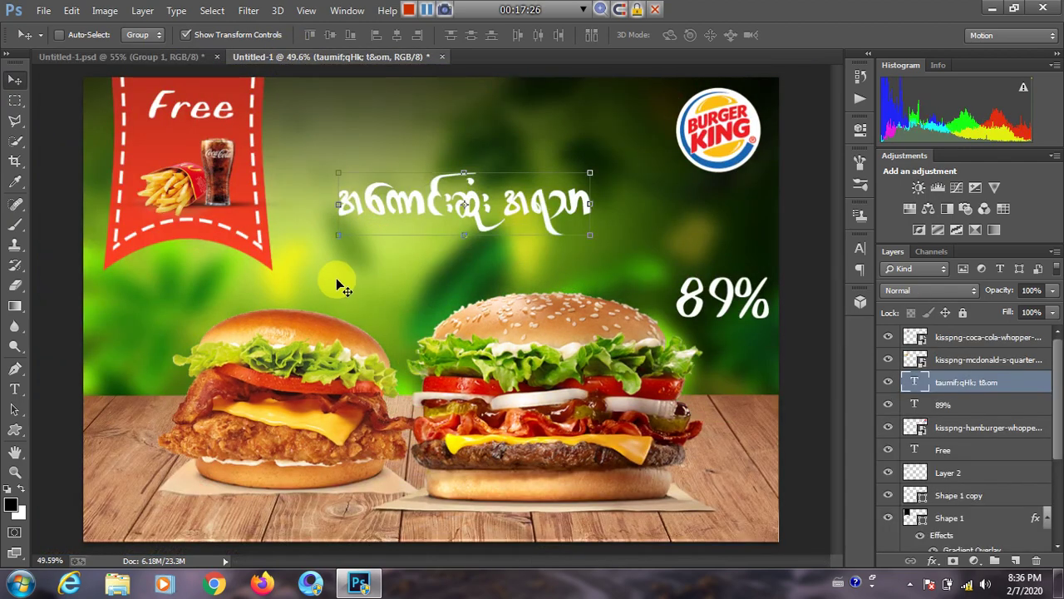
# Draw a thin horizontal rectangle about 671 by 22 px above the Burmese slogan and fill it with white.
pyautogui.scroll(2, 341, 274)
pyautogui.scroll(1, 460, 195)
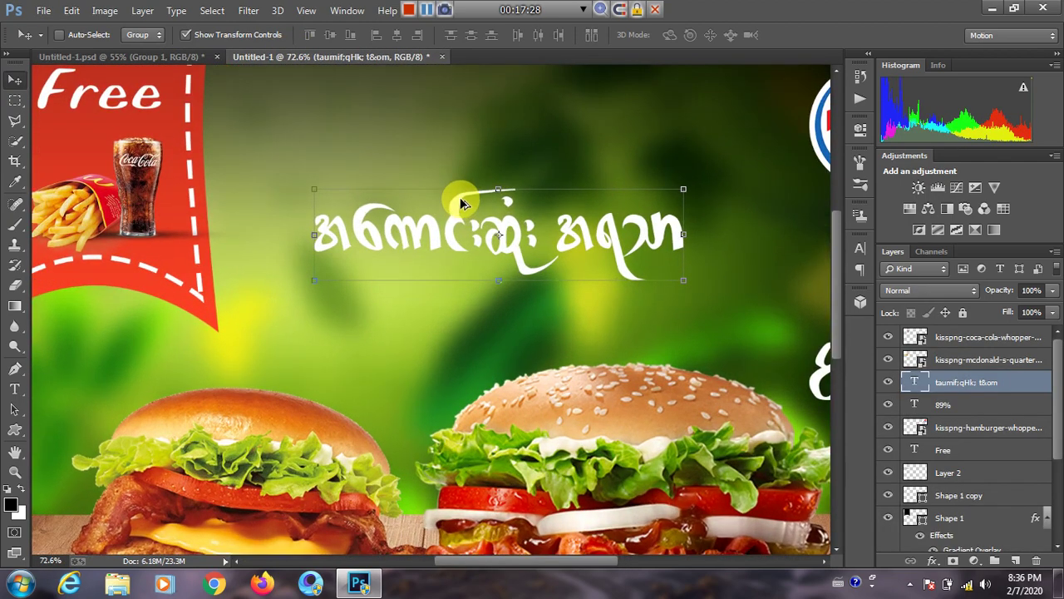
pyautogui.click(15, 409)
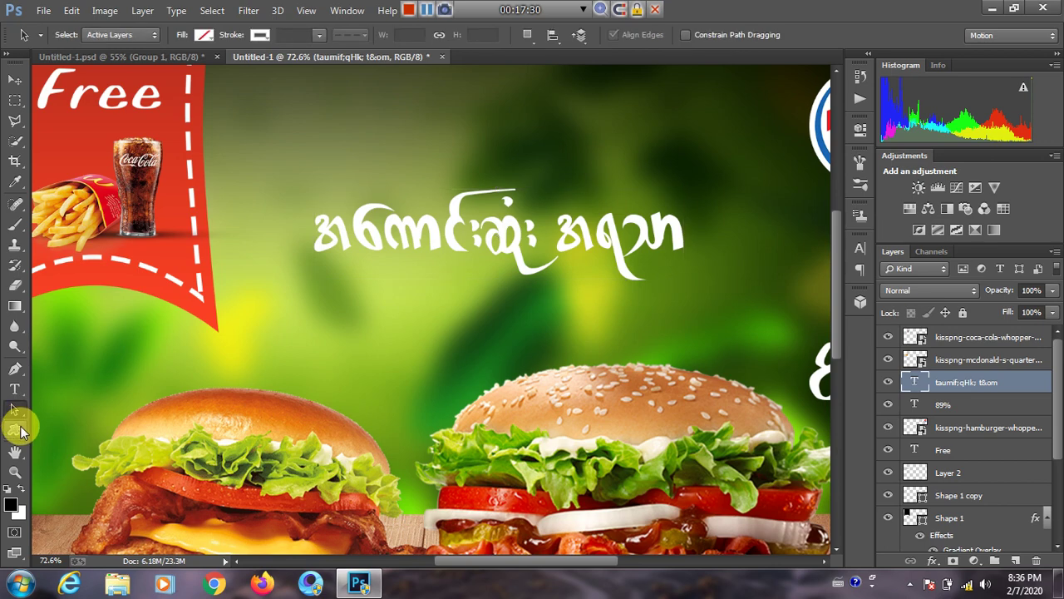
pyautogui.click(16, 429)
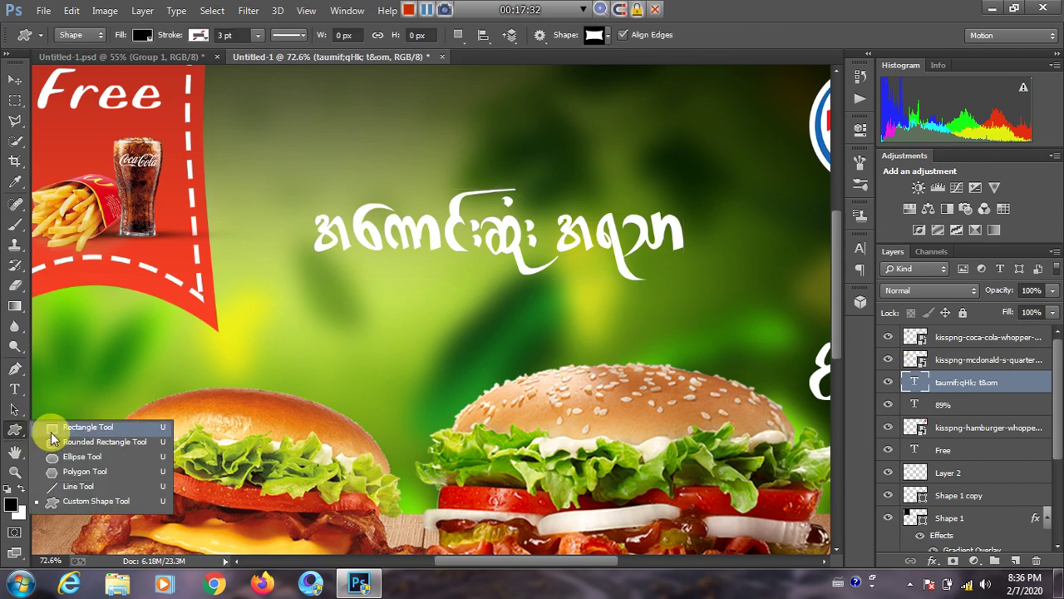
pyautogui.click(87, 428)
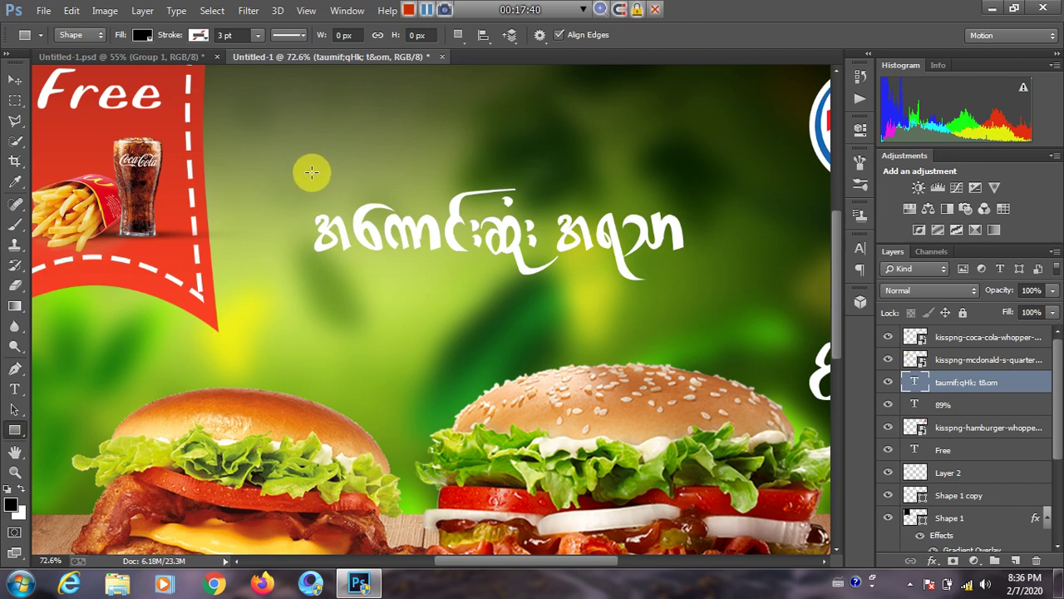
pyautogui.moveTo(310, 172); pyautogui.dragTo(686, 160)
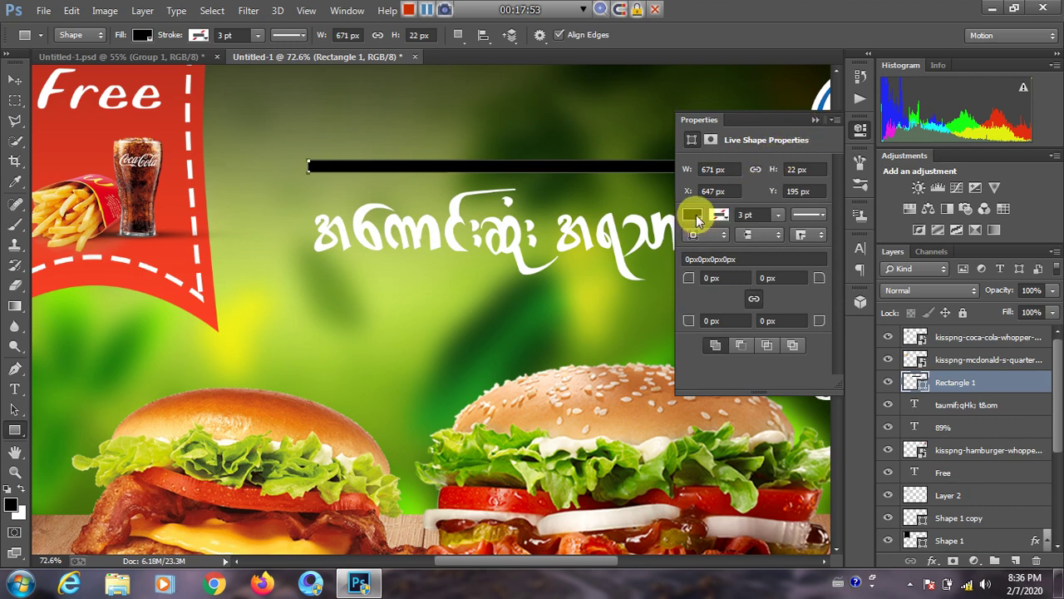
pyautogui.click(693, 216)
pyautogui.click(712, 289)
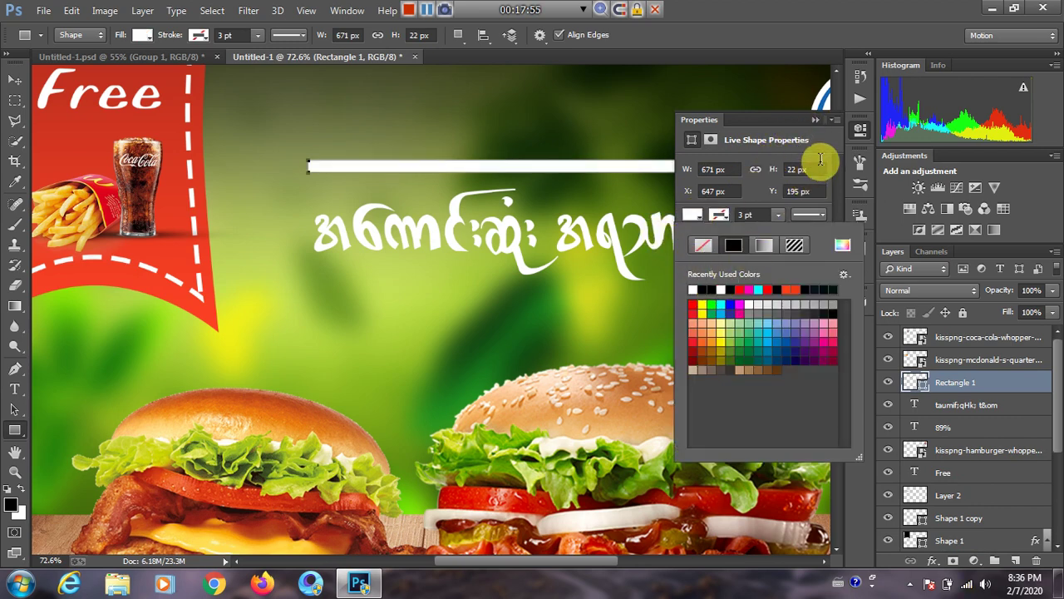
pyautogui.click(816, 119)
# Duplicate the white bar above the Burmese slogan and place the copy beneath the slogan.
pyautogui.click(14, 83)
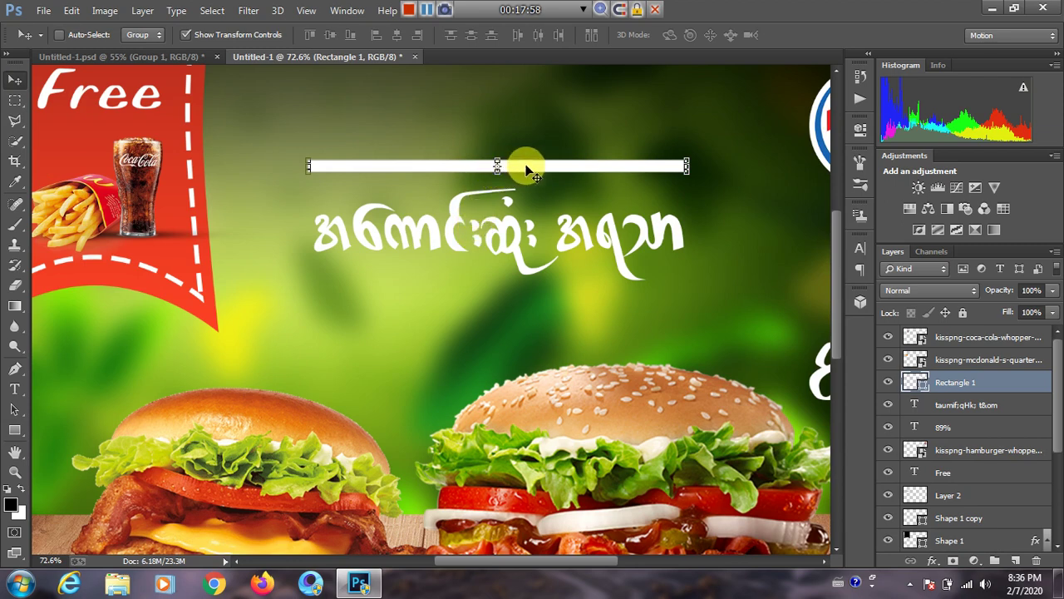
pyautogui.hotkey('ctrl', 'j')
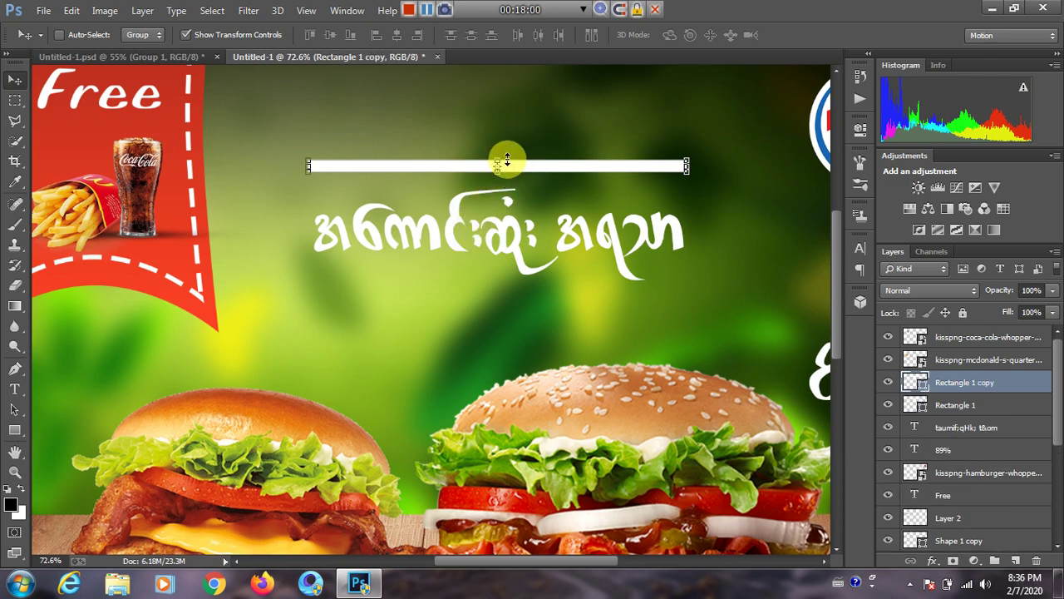
pyautogui.hotkey('ctrl', 't')
pyautogui.moveTo(518, 167); pyautogui.dragTo(530, 298)
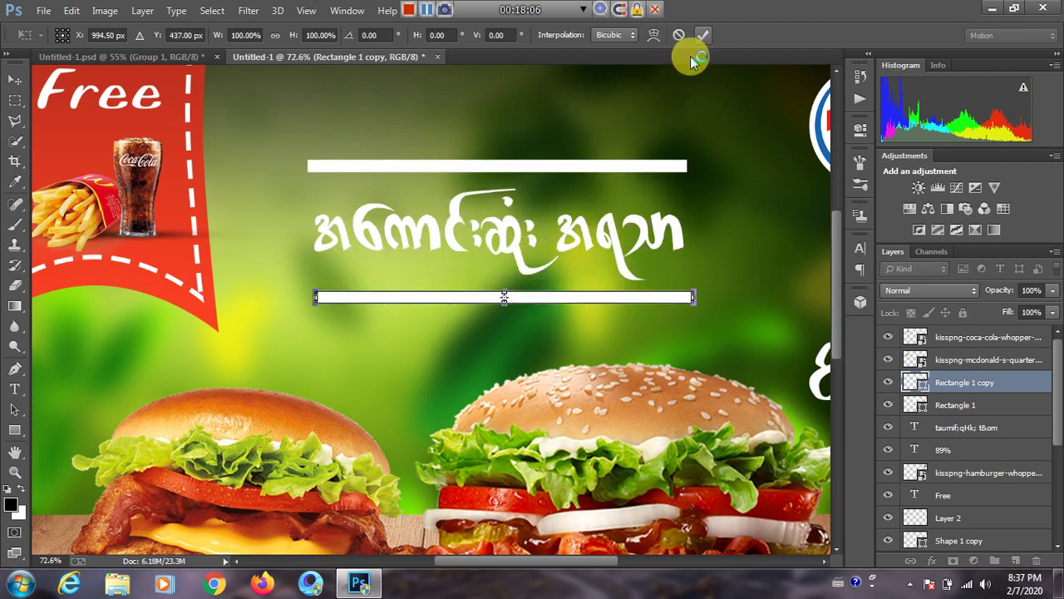
pyautogui.click(702, 34)
pyautogui.hotkey('ctrl', '0')
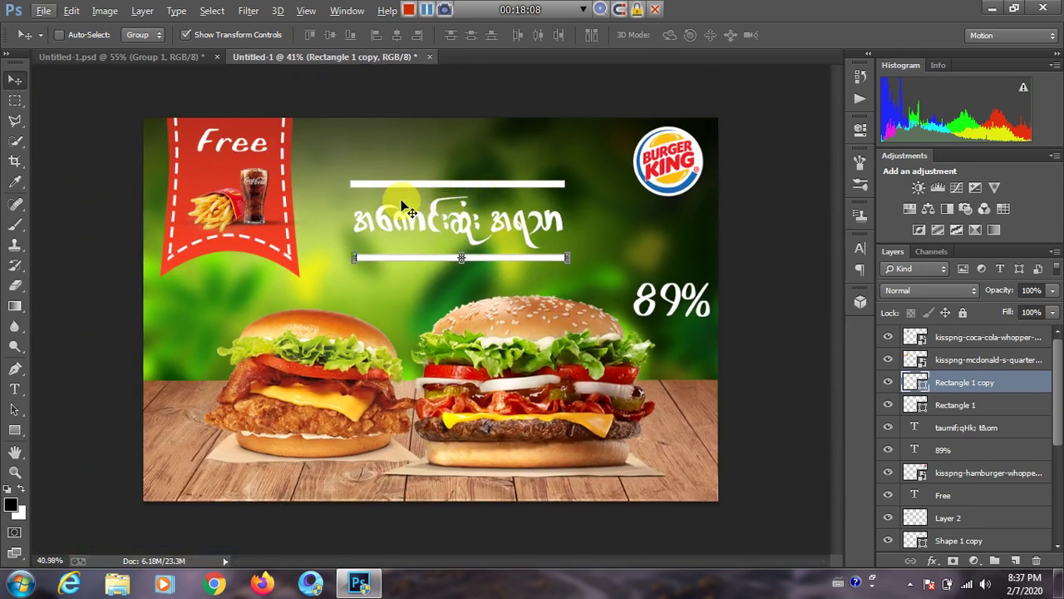
# Examine the fries, cola and white bar layers to identify which object each one holds.
pyautogui.scroll(2, 403, 203)
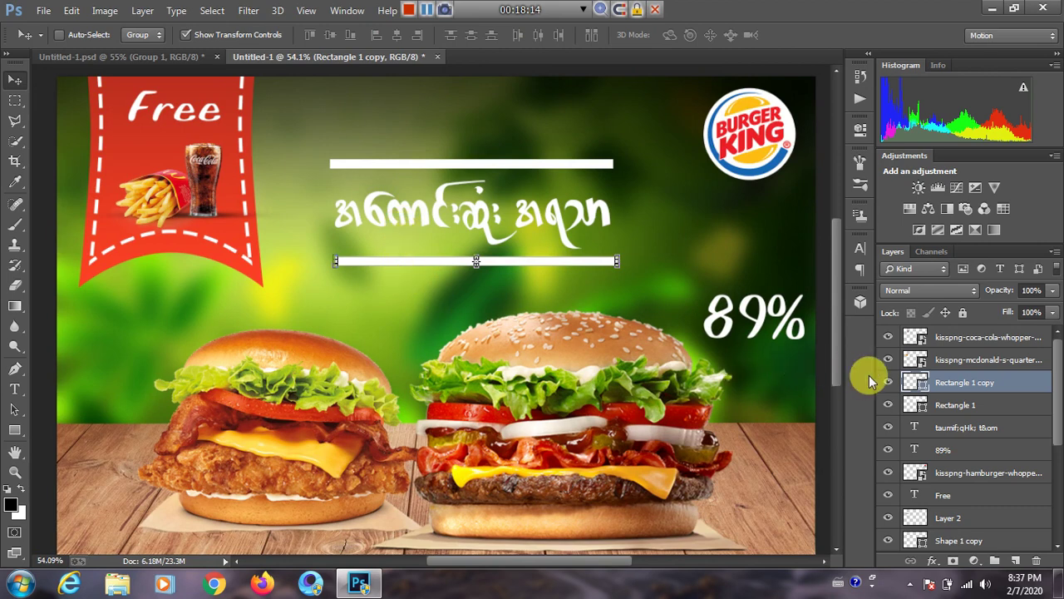
pyautogui.click(986, 358)
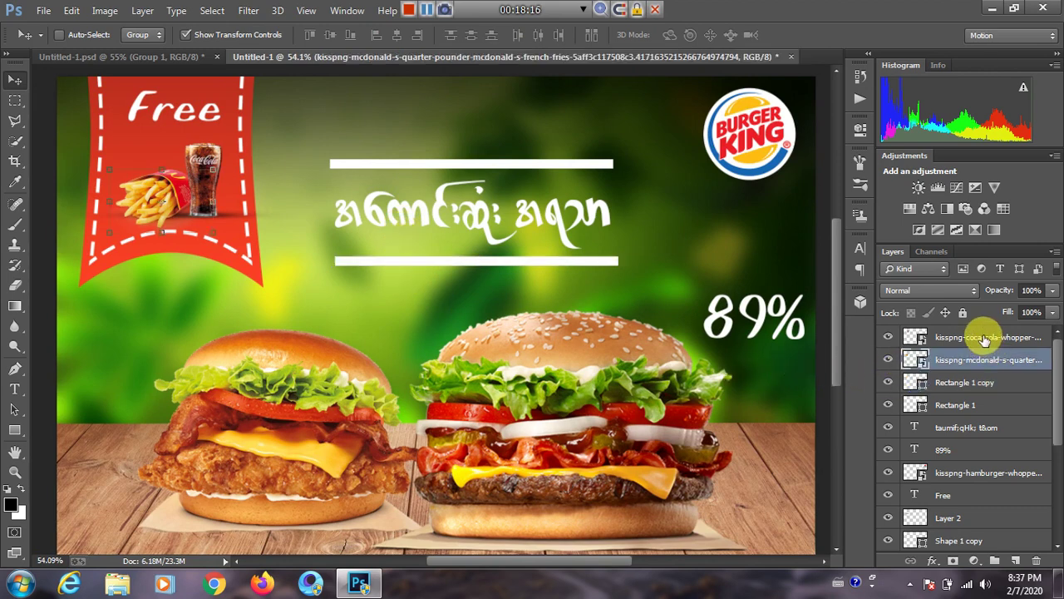
pyautogui.click(983, 337)
pyautogui.click(977, 384)
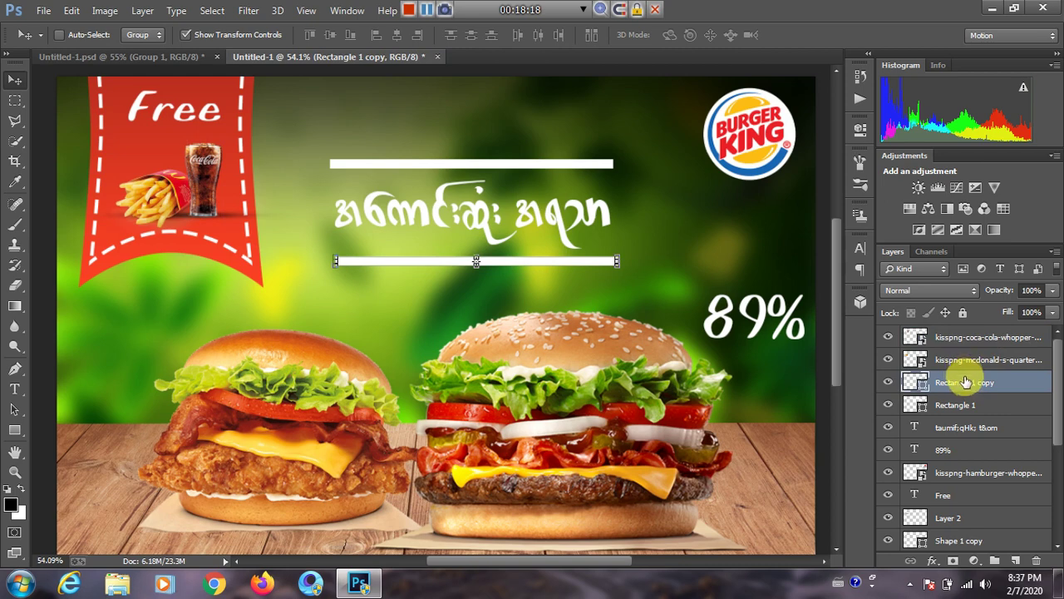
pyautogui.click(979, 337)
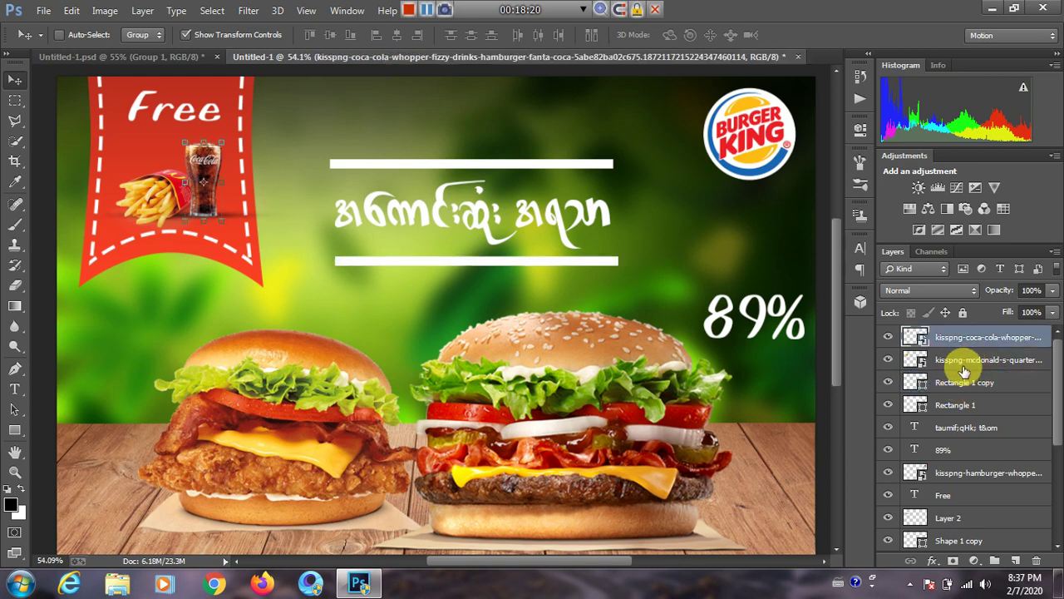
pyautogui.click(972, 382)
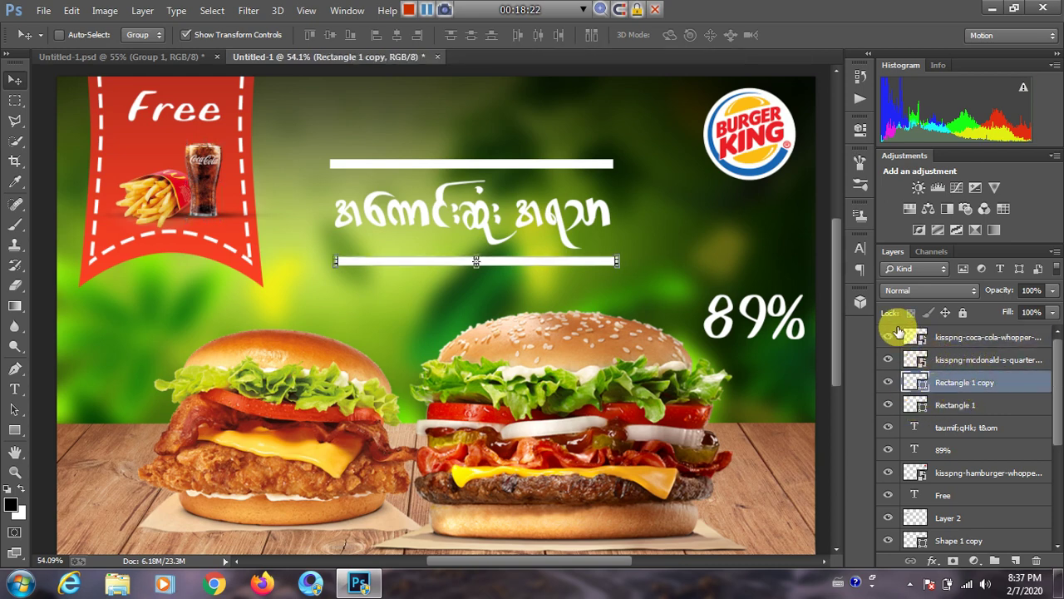
pyautogui.click(883, 337)
pyautogui.click(883, 337)
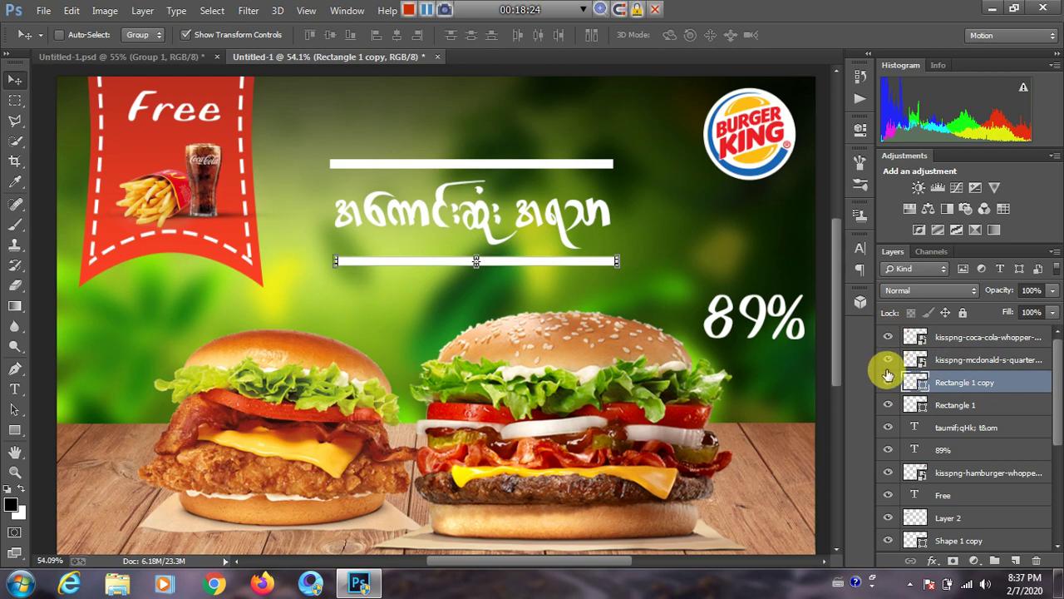
pyautogui.click(969, 406)
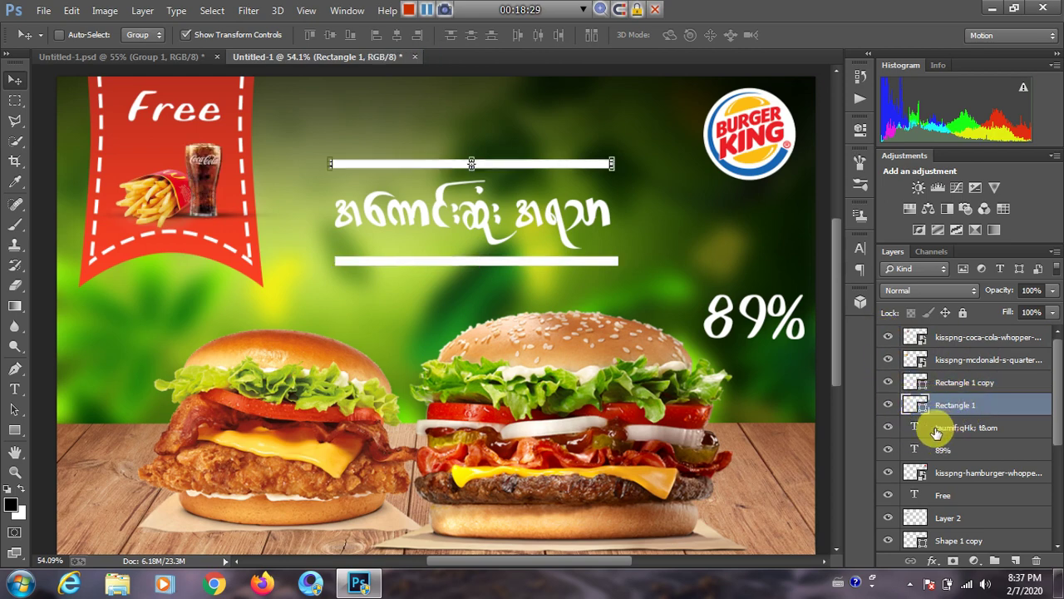
# Merge the Burmese slogan text and both white bars into one layer, and check the merged layer by toggling its visibility.
pyautogui.click(938, 429)
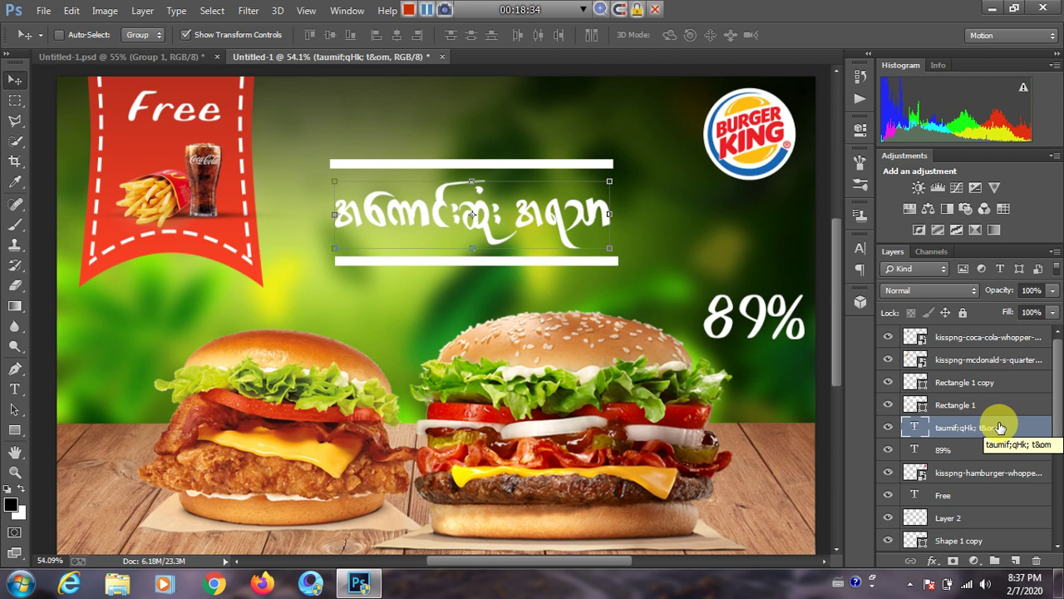
pyautogui.keyDown('shift'); pyautogui.click(992, 405); pyautogui.keyUp('shift')
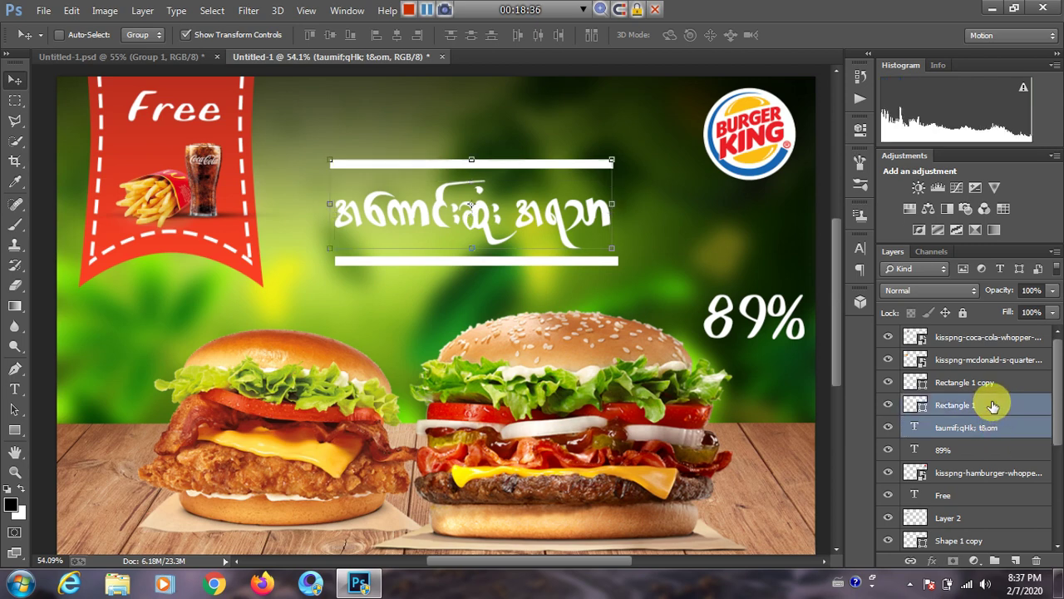
pyautogui.keyDown('shift'); pyautogui.click(997, 387); pyautogui.keyUp('shift')
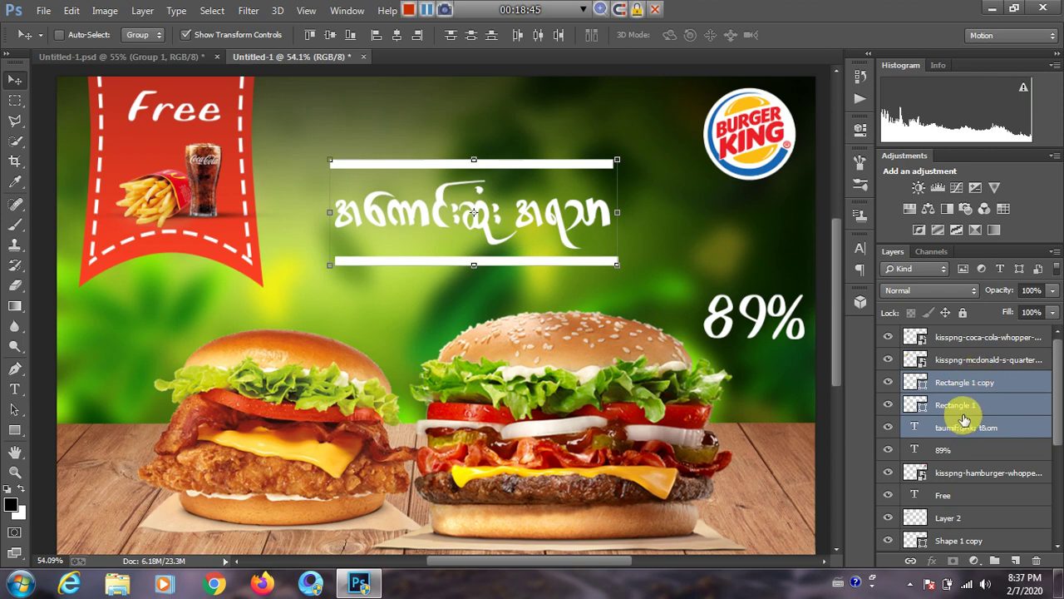
pyautogui.hotkey('ctrl', 'e')
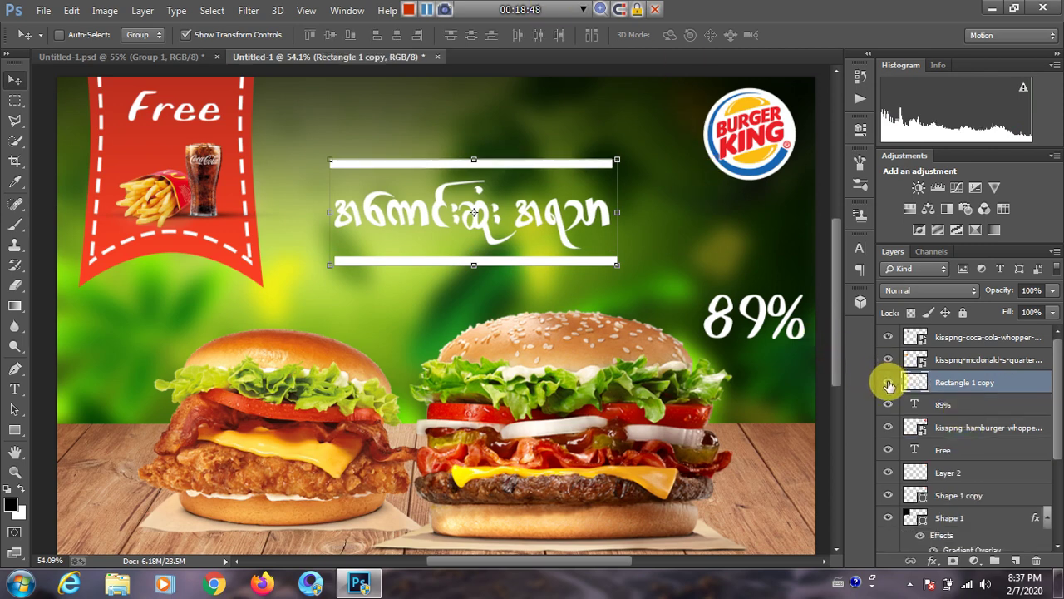
pyautogui.click(889, 382)
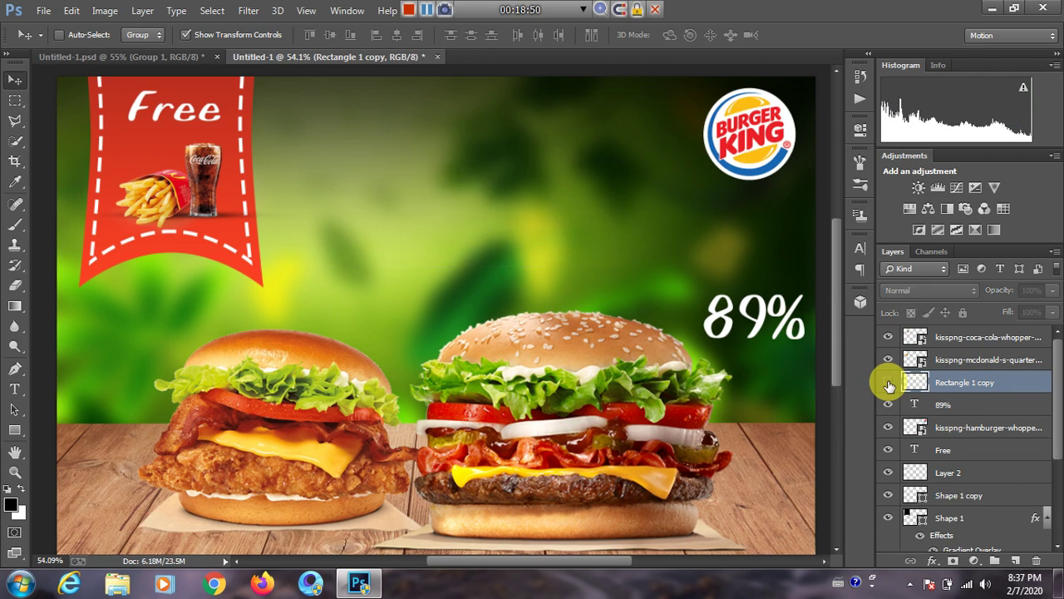
pyautogui.click(889, 383)
pyautogui.click(889, 382)
pyautogui.click(889, 383)
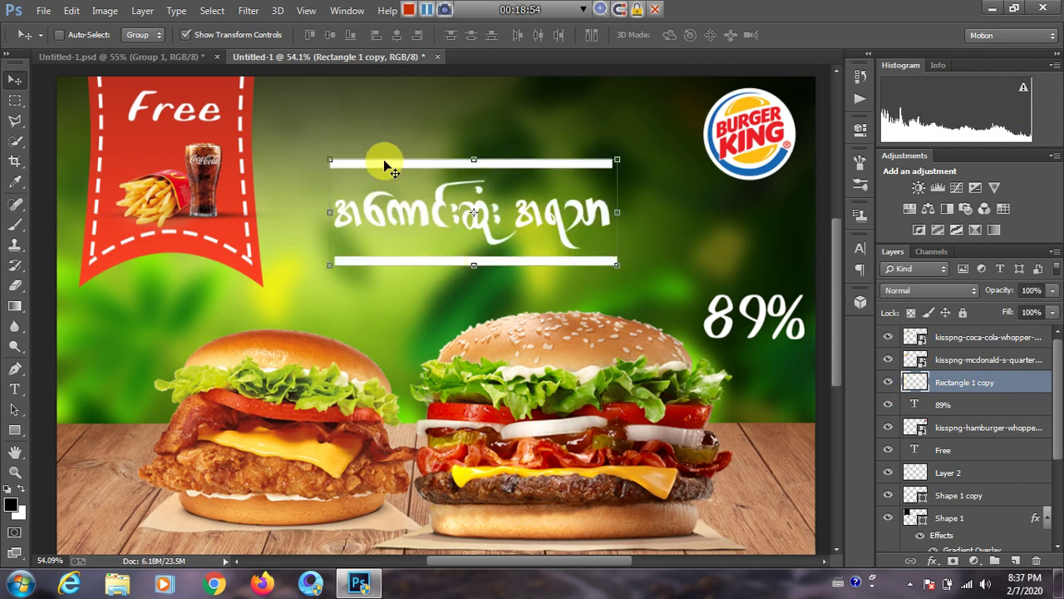
# Distort the merged slogan and bars so they taper towards the red banner, following Untitled-1.psd, and shift them slightly left.
pyautogui.click(122, 60)
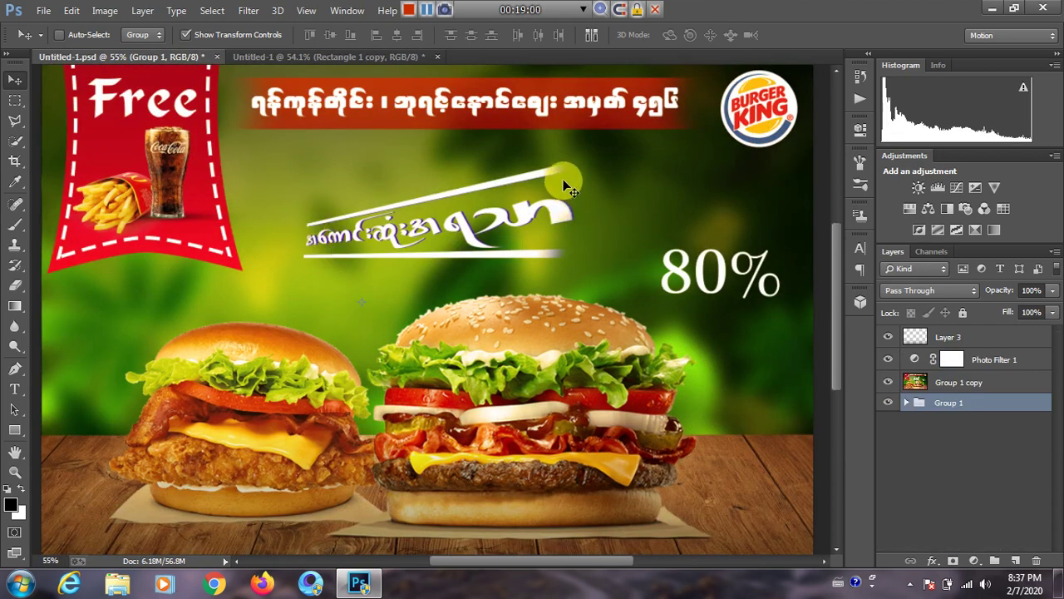
pyautogui.click(381, 56)
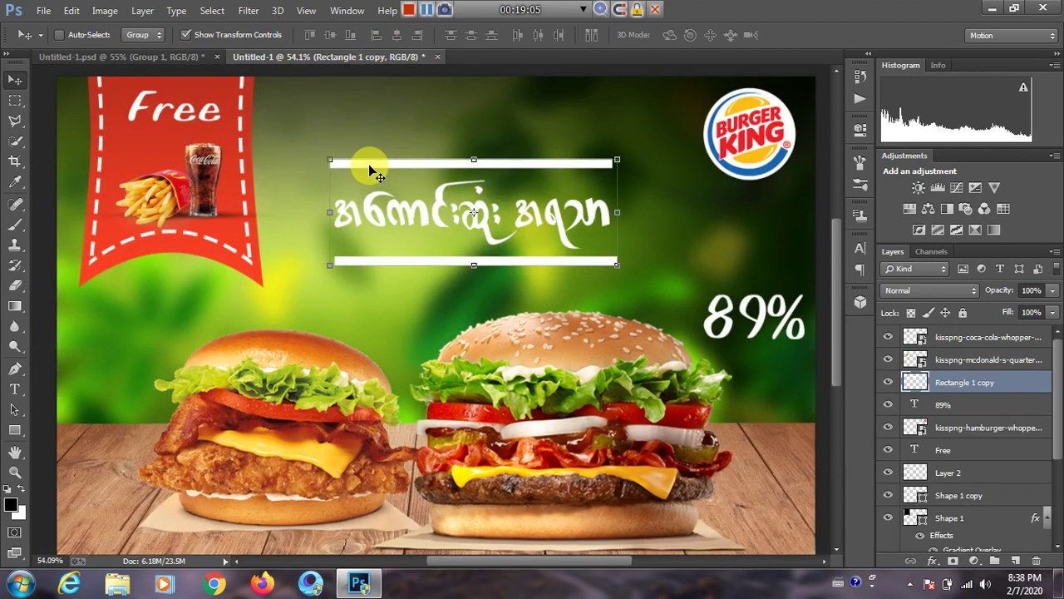
pyautogui.scroll(1, 305, 193)
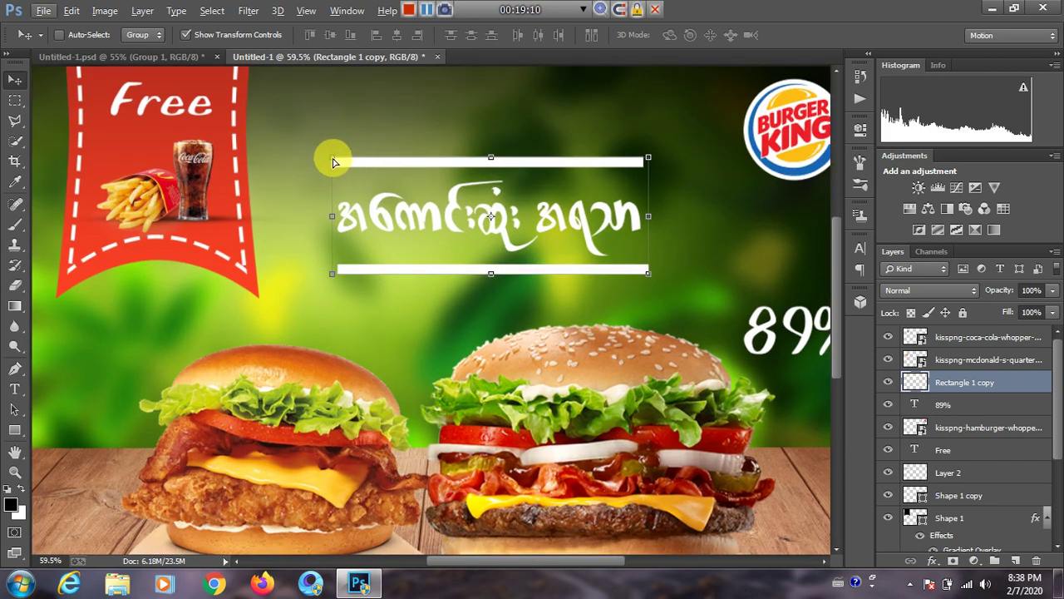
pyautogui.moveTo(333, 162); pyautogui.dragTo(353, 221)
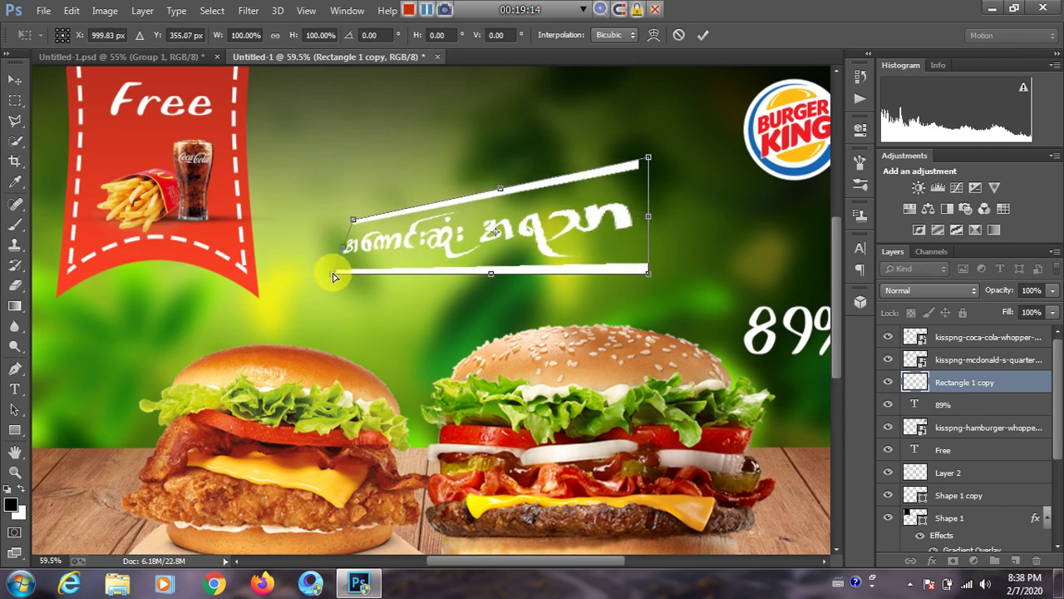
pyautogui.moveTo(333, 277); pyautogui.dragTo(353, 259)
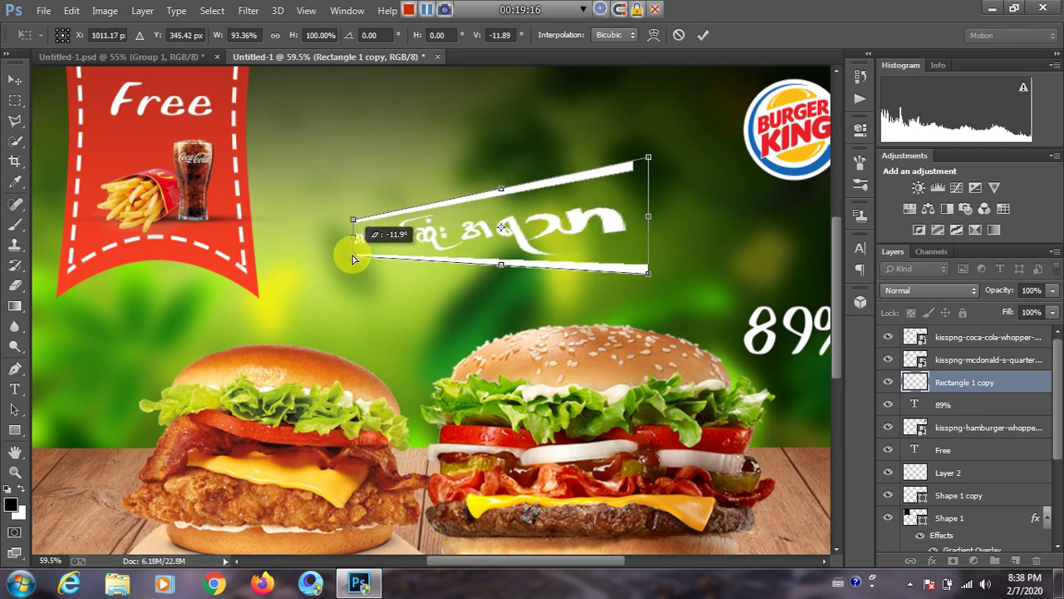
pyautogui.moveTo(528, 186); pyautogui.dragTo(502, 180)
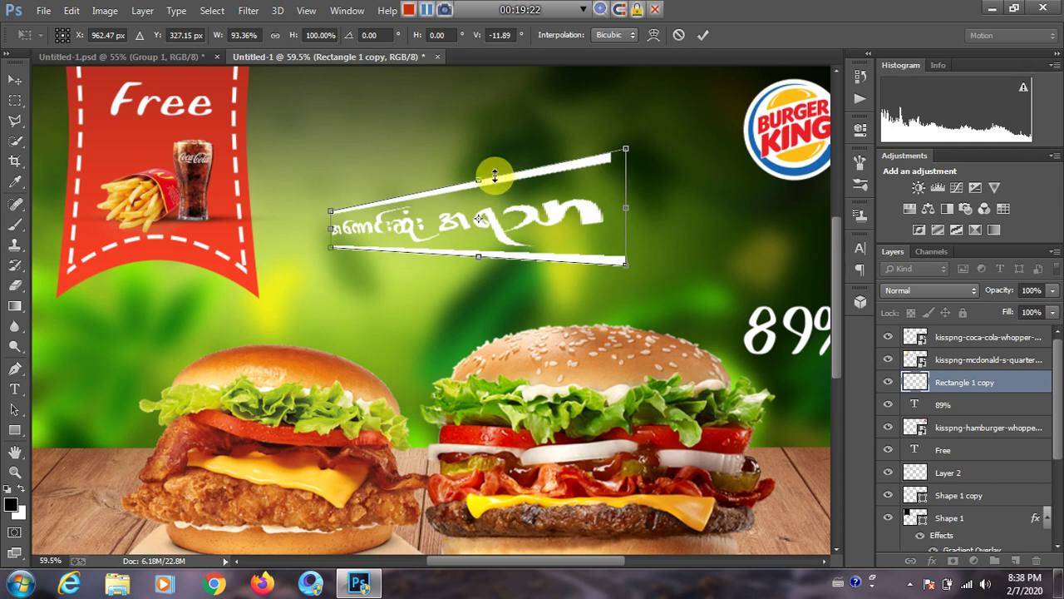
pyautogui.moveTo(504, 175); pyautogui.dragTo(498, 174)
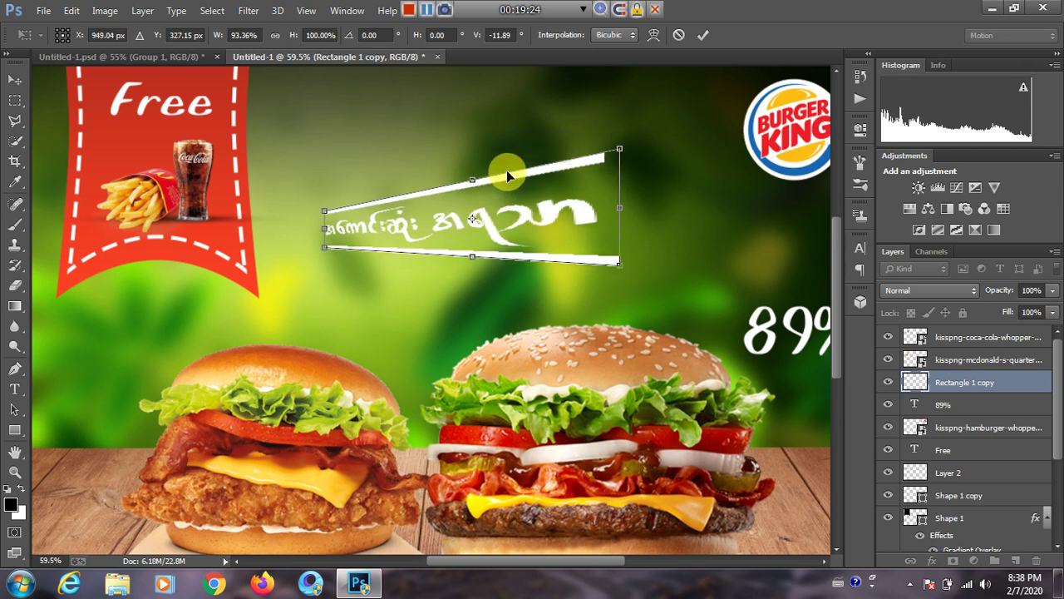
pyautogui.click(705, 37)
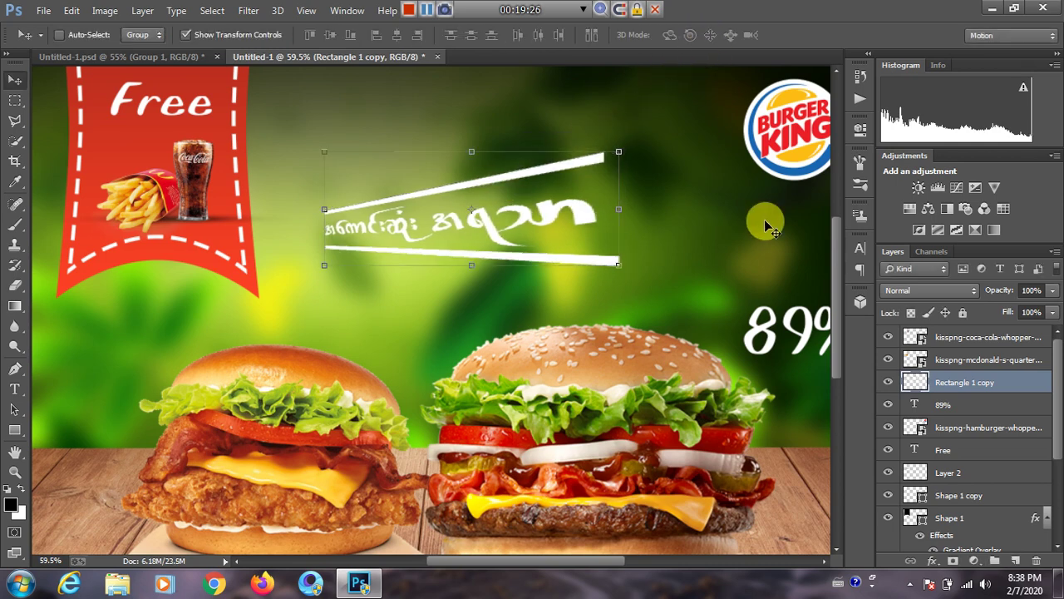
pyautogui.click(889, 382)
pyautogui.click(890, 385)
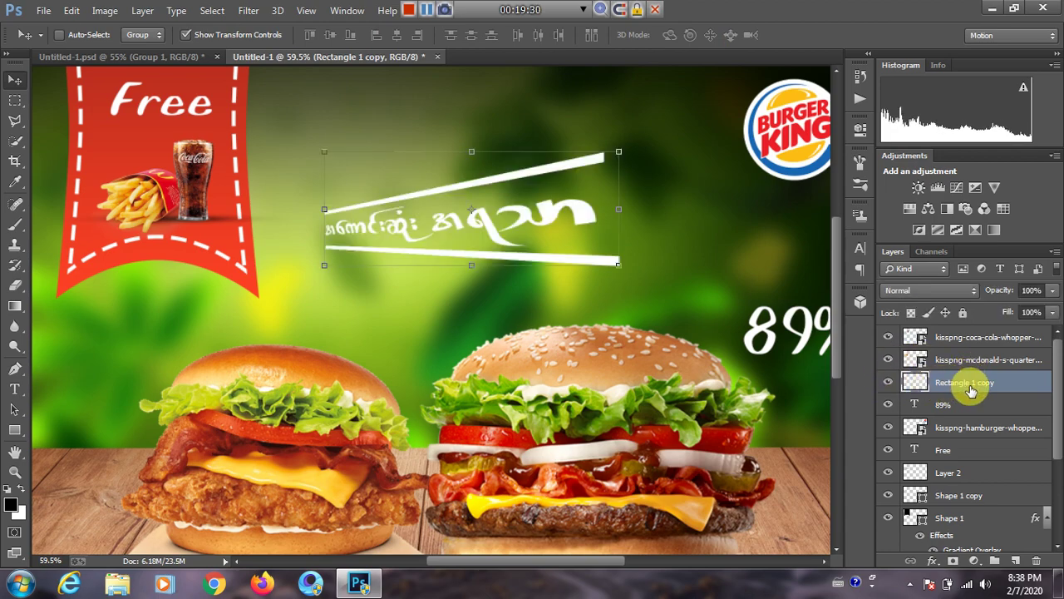
# Fade the wide ends of both white slogan bars with a soft round eraser, following the bars in Untitled-1.psd.
pyautogui.click(159, 56)
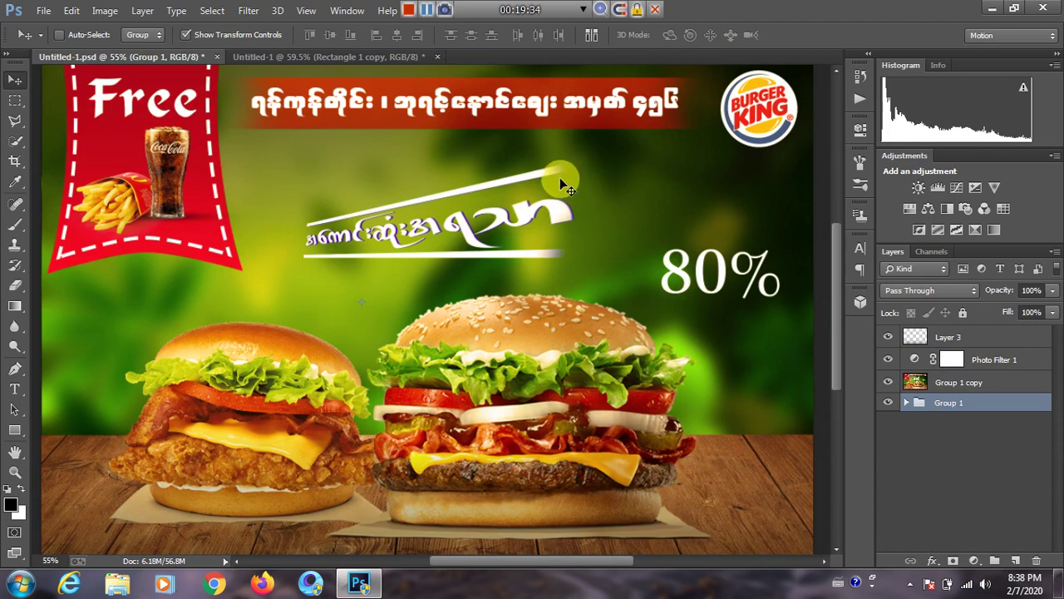
pyautogui.click(344, 57)
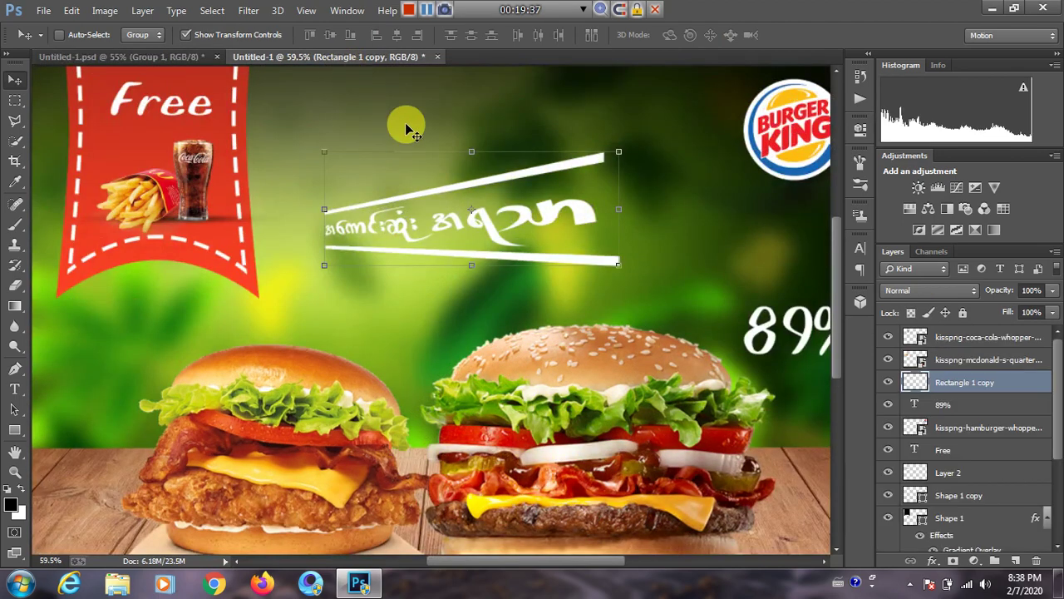
pyautogui.scroll(1, 593, 199)
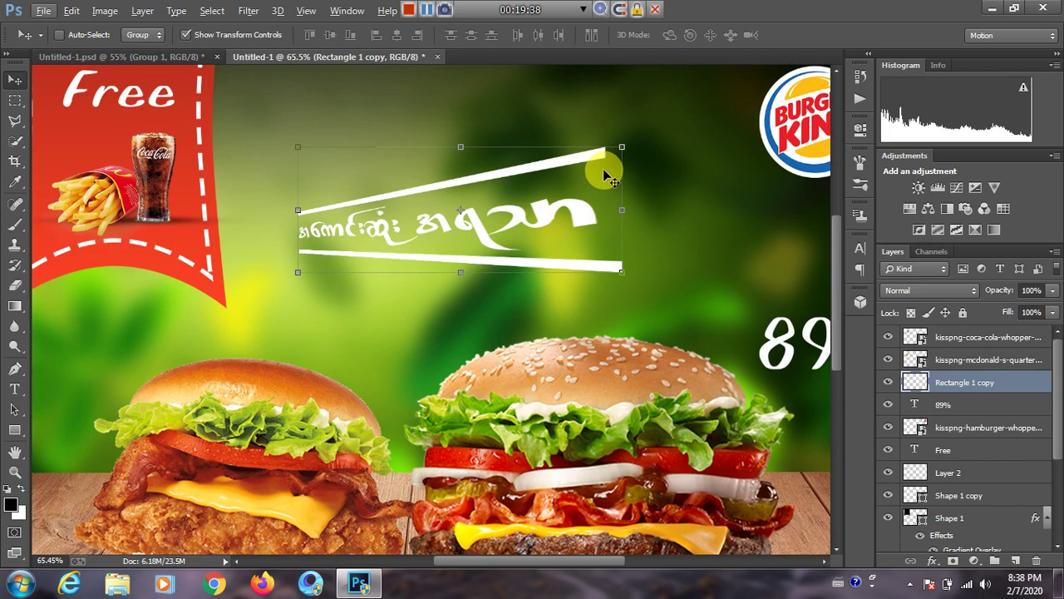
pyautogui.click(133, 55)
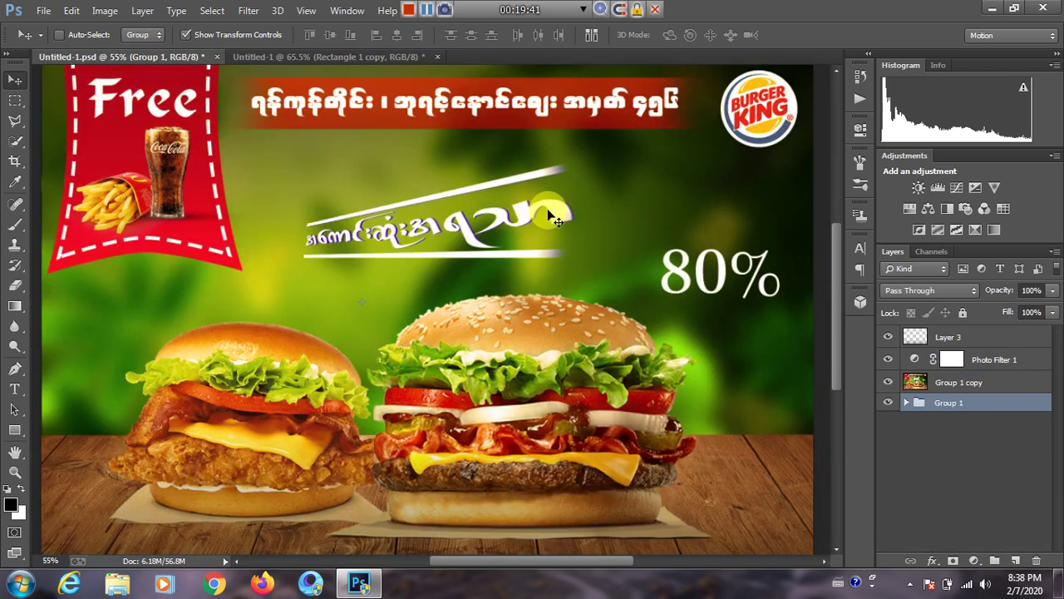
pyautogui.click(335, 60)
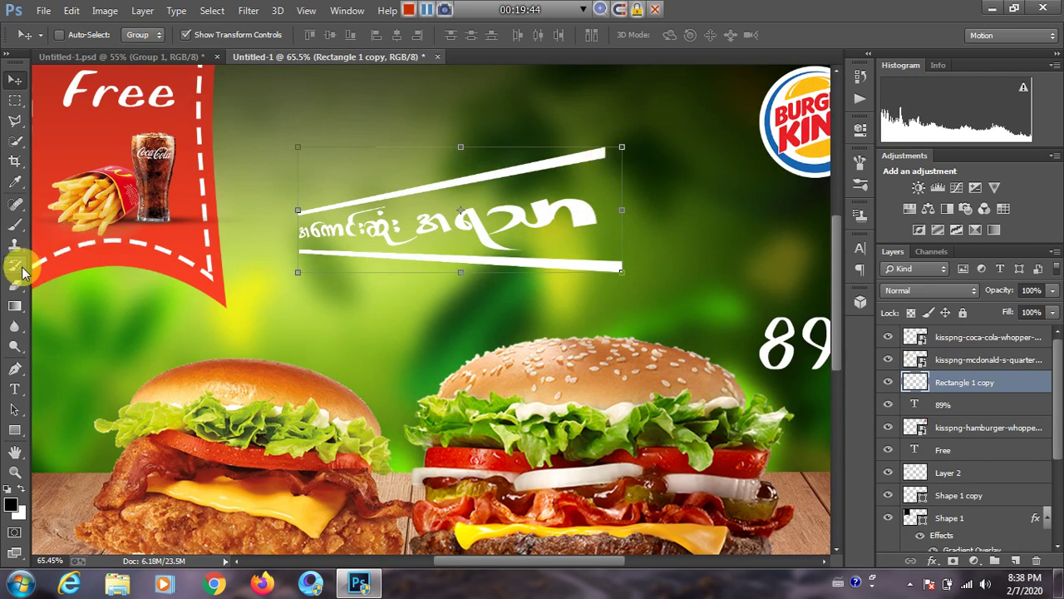
pyautogui.click(17, 283)
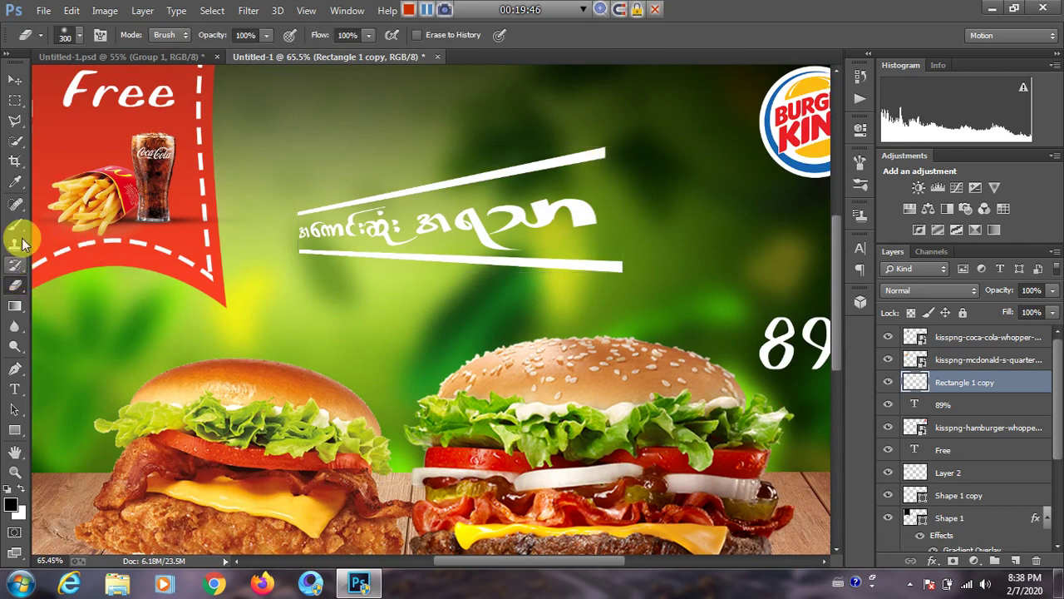
pyautogui.click(78, 41)
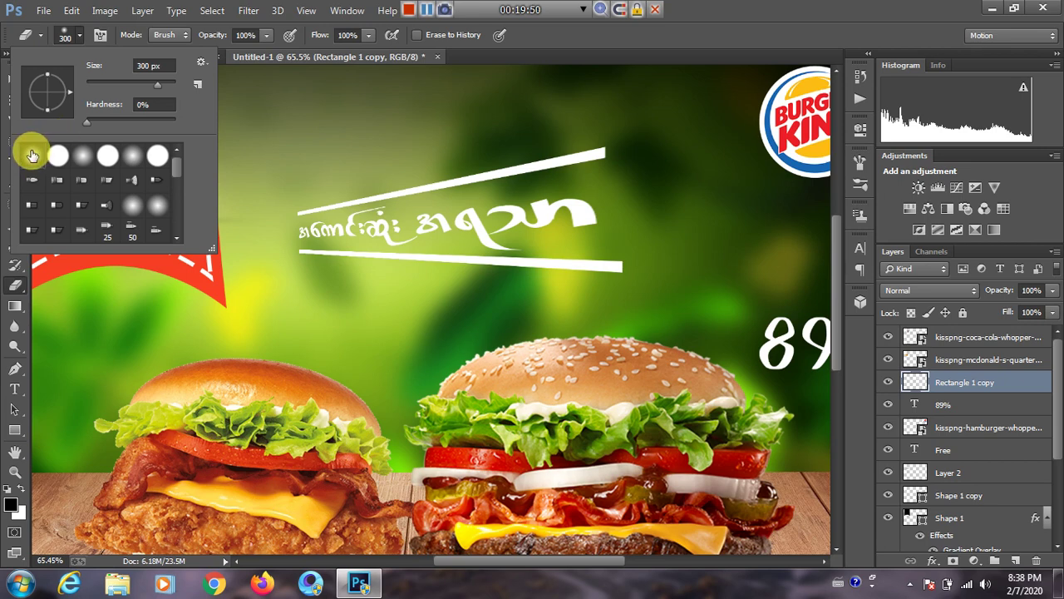
pyautogui.click(582, 38)
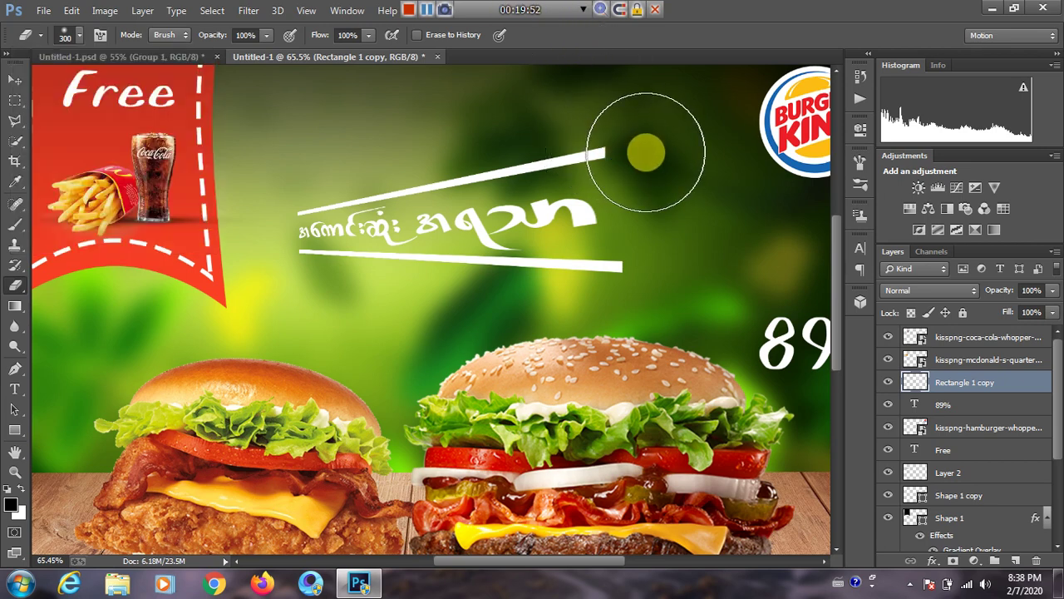
pyautogui.press('[')
pyautogui.press('[')
pyautogui.press('[')
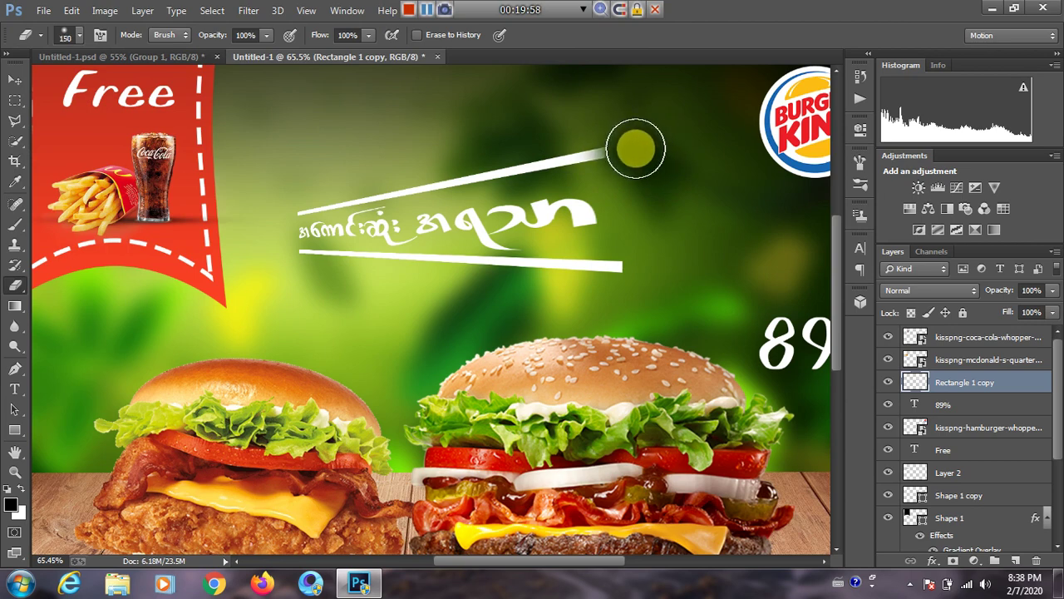
pyautogui.moveTo(644, 148); pyautogui.dragTo(625, 146)
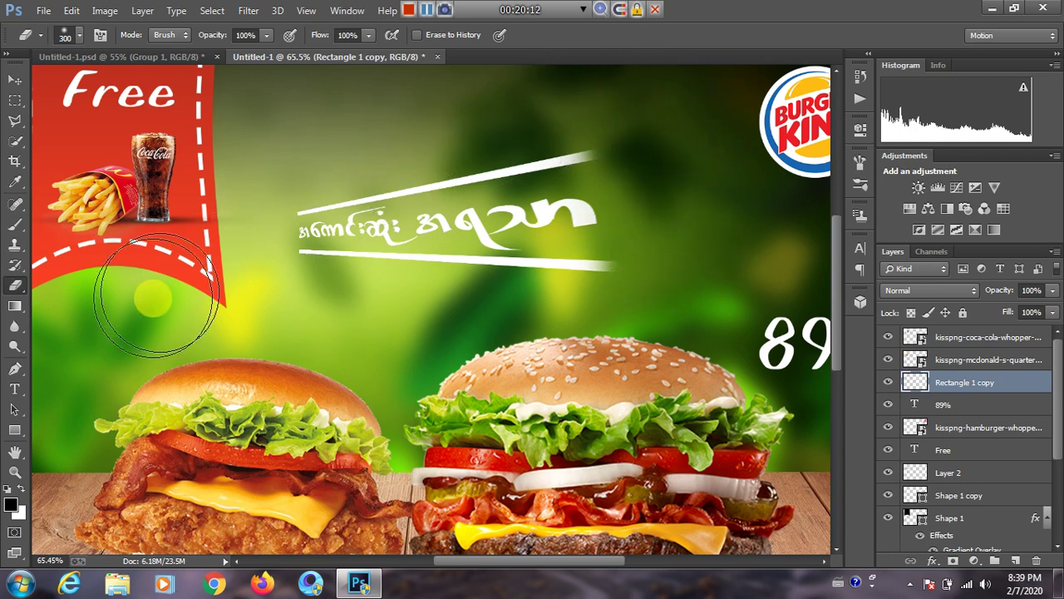
pyautogui.click(15, 409)
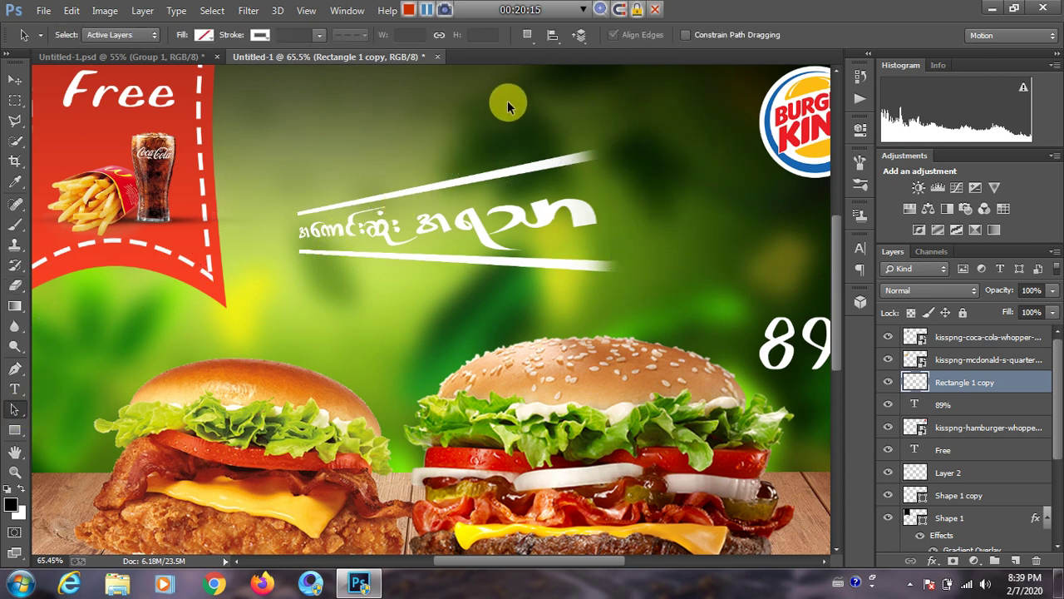
# Duplicate the merged slogan and bars layer and select the original beneath the copy.
pyautogui.scroll(-1, 533, 221)
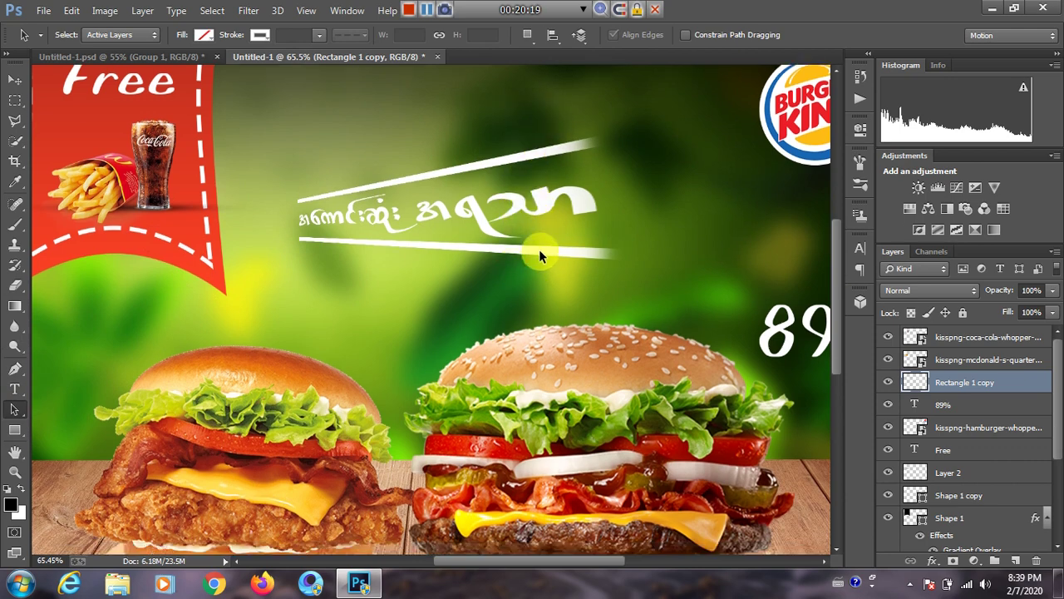
pyautogui.hotkey('ctrl', 'j')
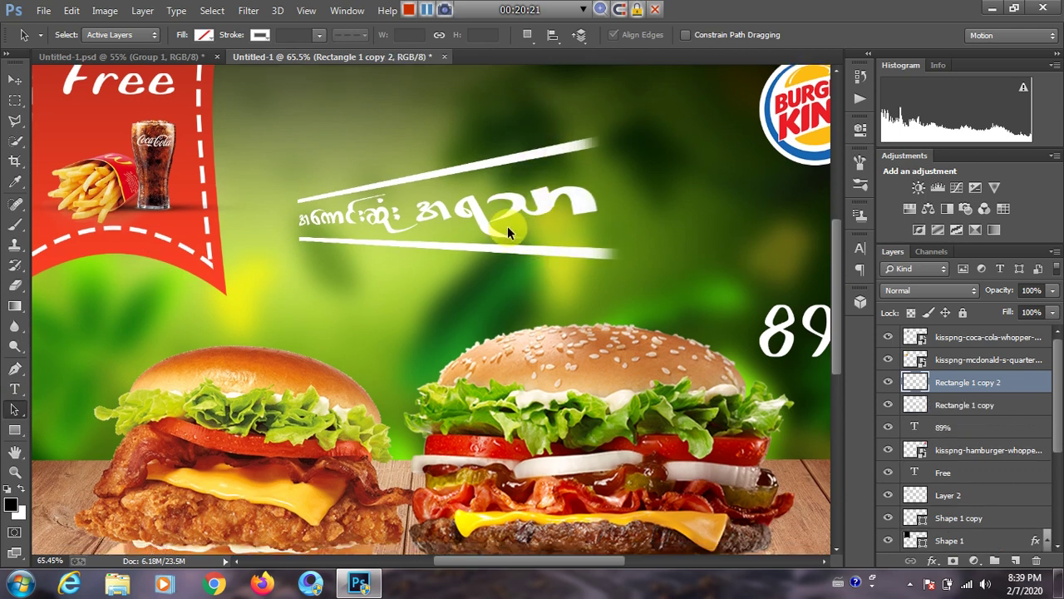
pyautogui.click(969, 405)
pyautogui.click(956, 383)
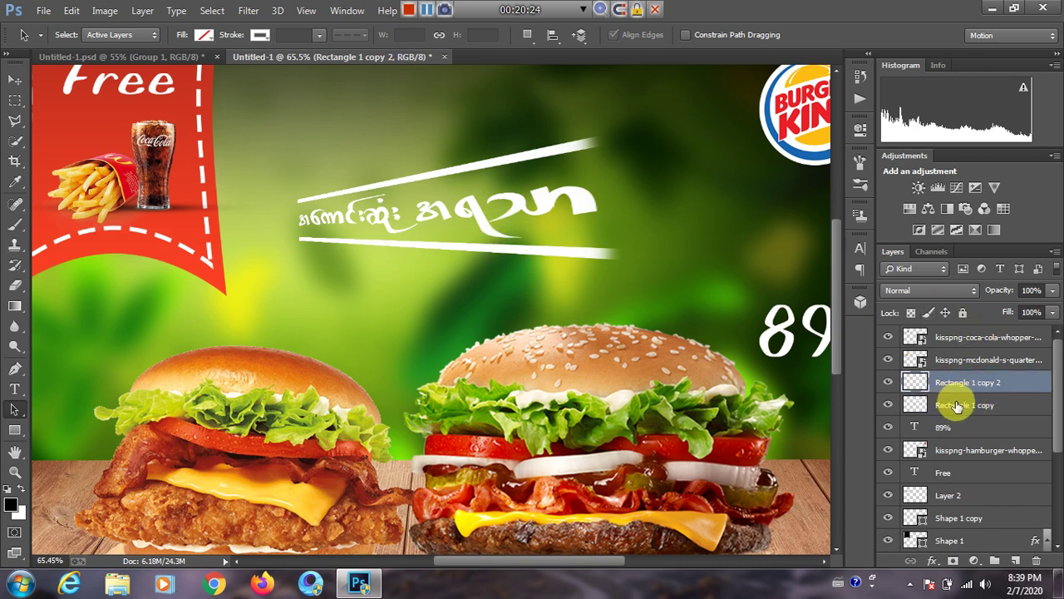
pyautogui.click(958, 406)
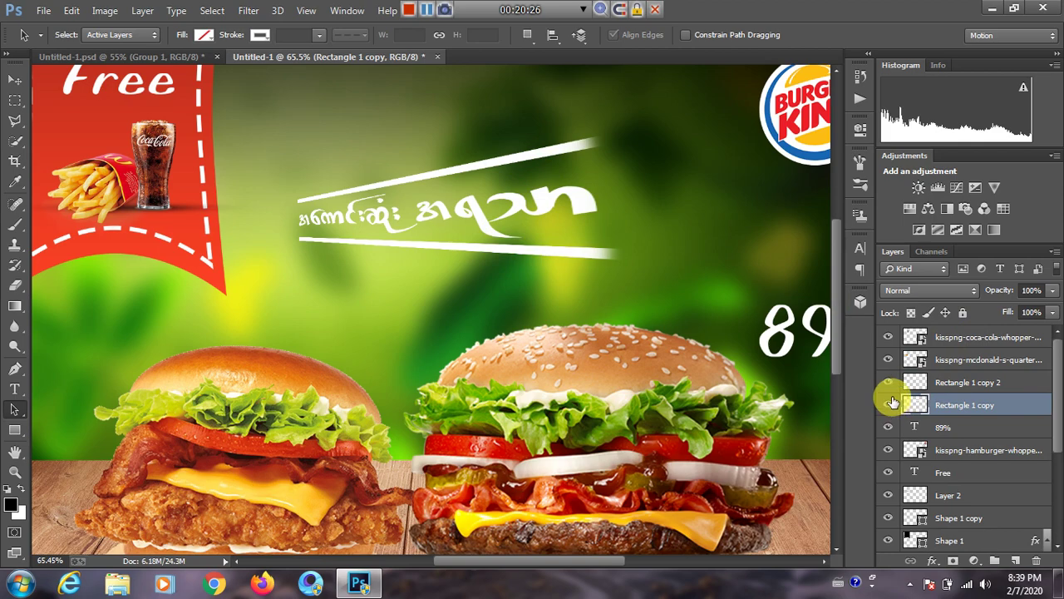
# Apply a blue #2400ff Color Overlay to the lower slogan layer, Rectangle 1 copy.
pyautogui.rightClick(1017, 405)
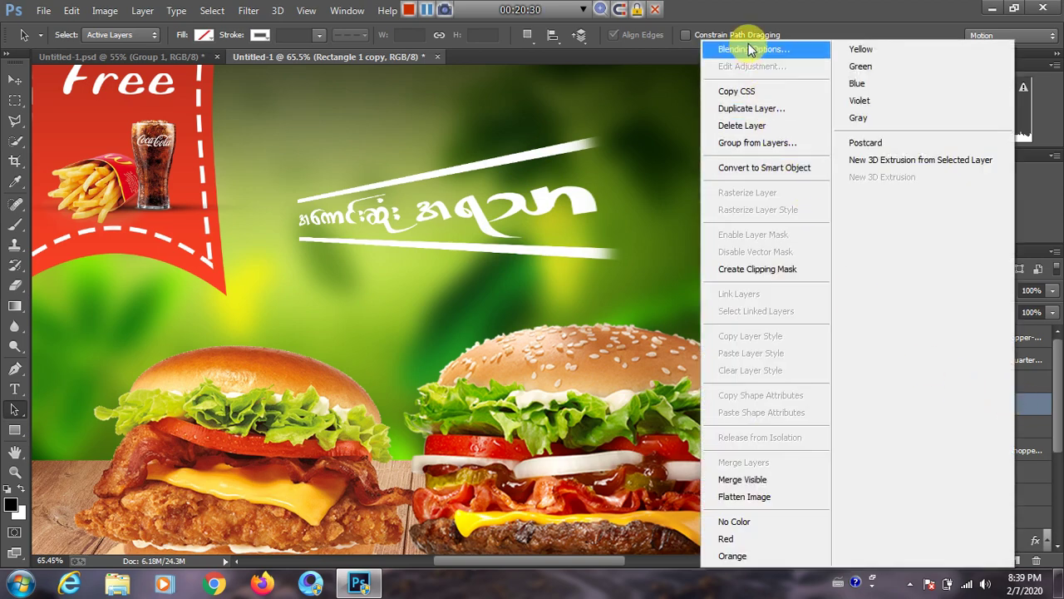
pyautogui.click(751, 50)
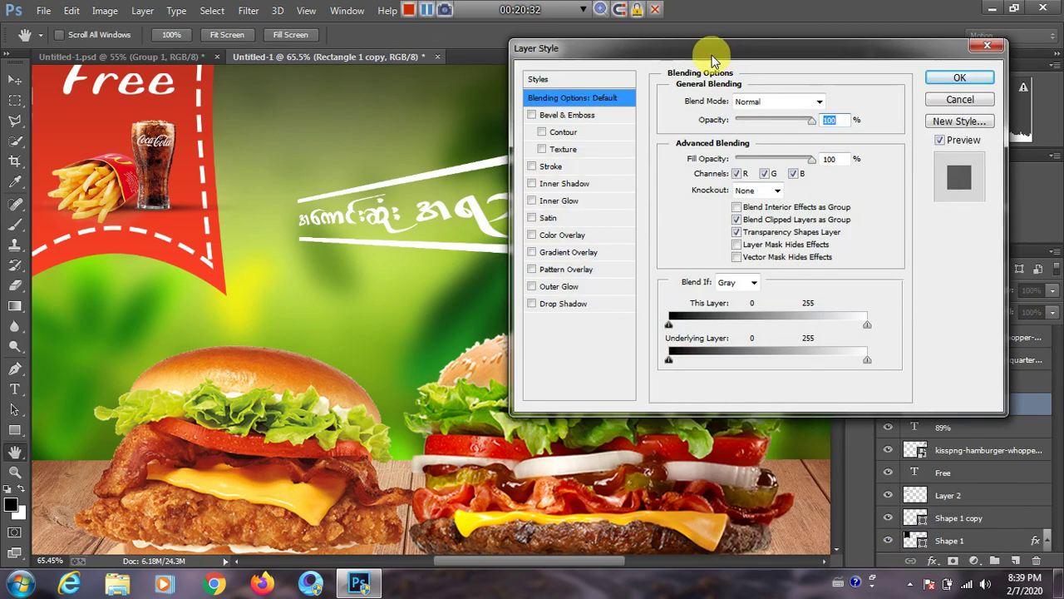
pyautogui.moveTo(713, 58); pyautogui.dragTo(875, 46)
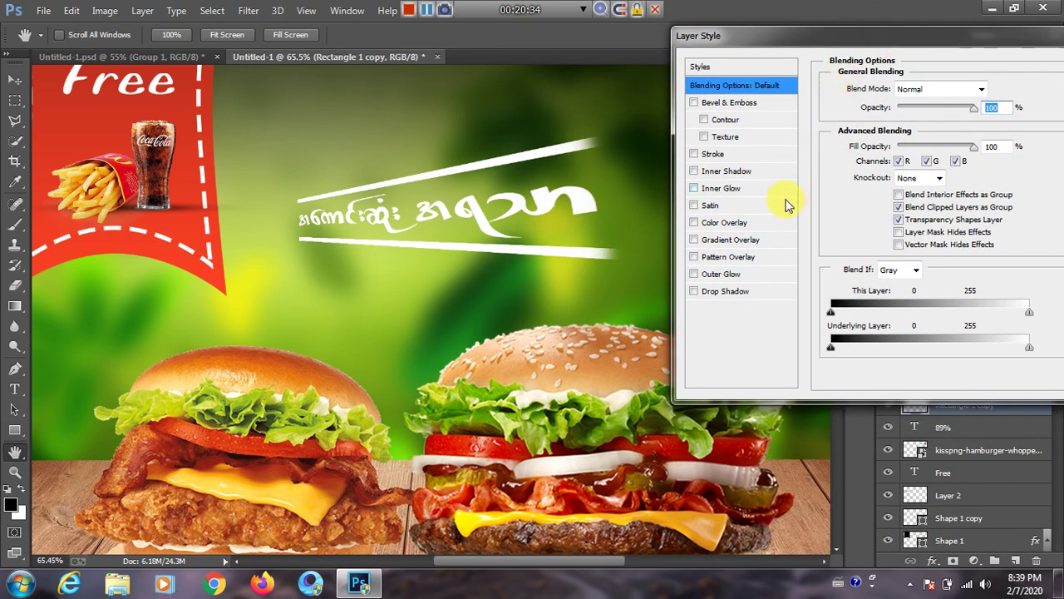
pyautogui.click(732, 222)
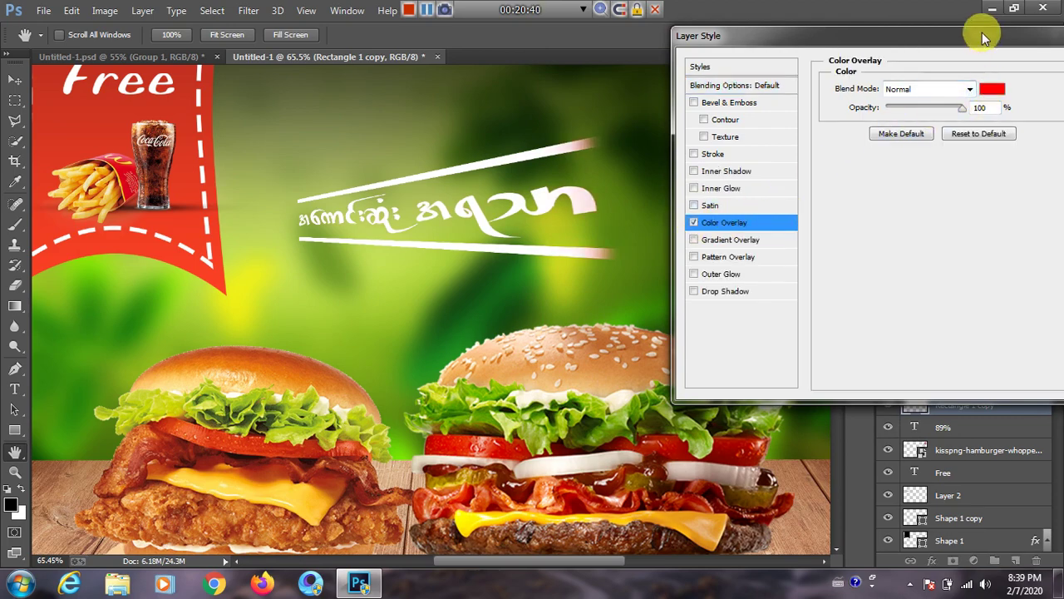
pyautogui.moveTo(982, 33); pyautogui.dragTo(984, 24)
pyautogui.click(994, 80)
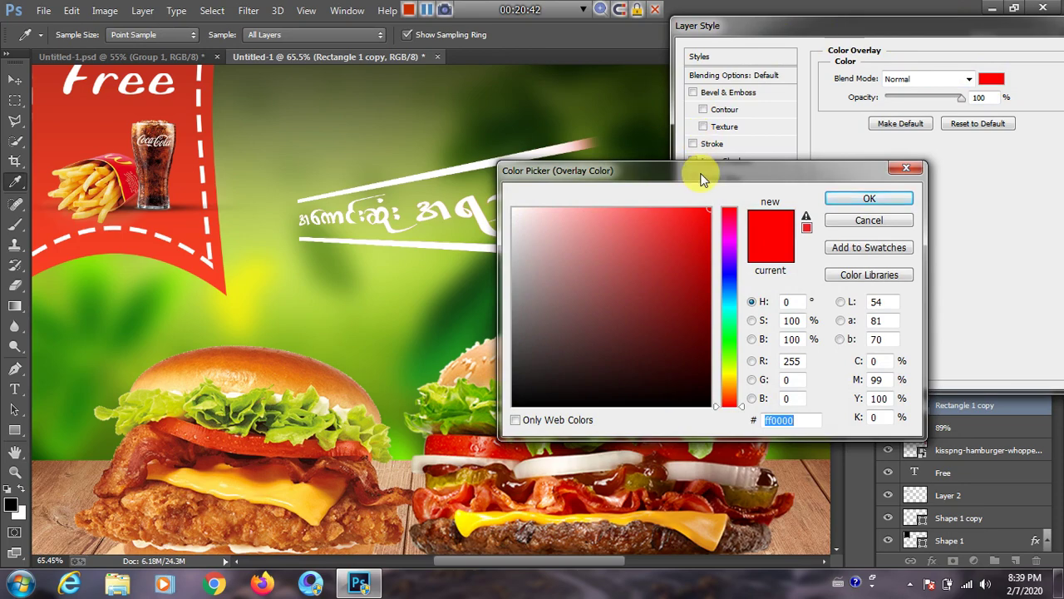
pyautogui.moveTo(703, 170); pyautogui.dragTo(850, 65)
pyautogui.click(869, 160)
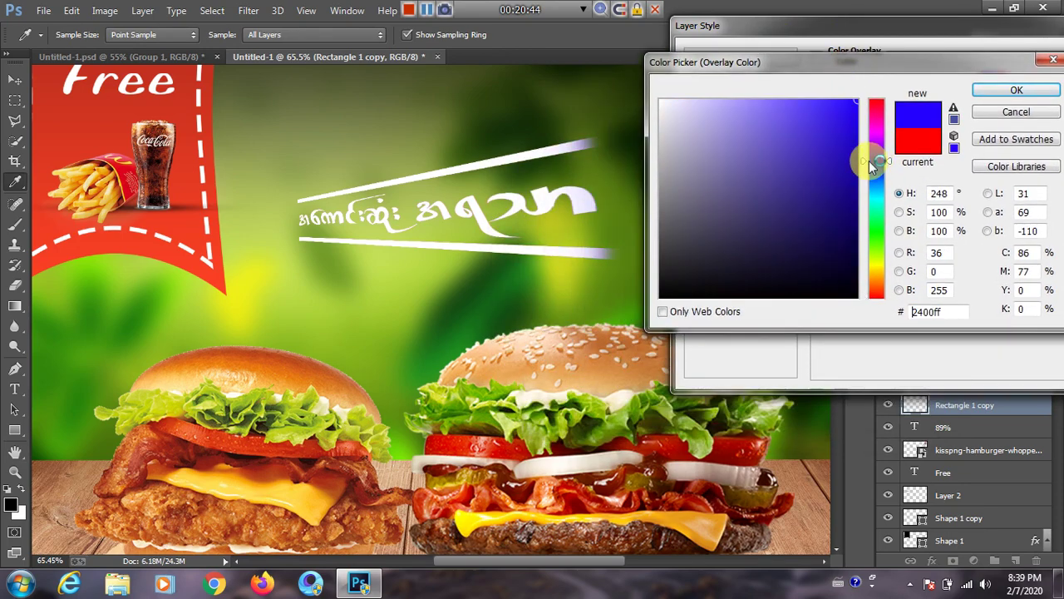
pyautogui.click(1011, 91)
pyautogui.moveTo(903, 24); pyautogui.dragTo(810, 58)
pyautogui.click(1018, 89)
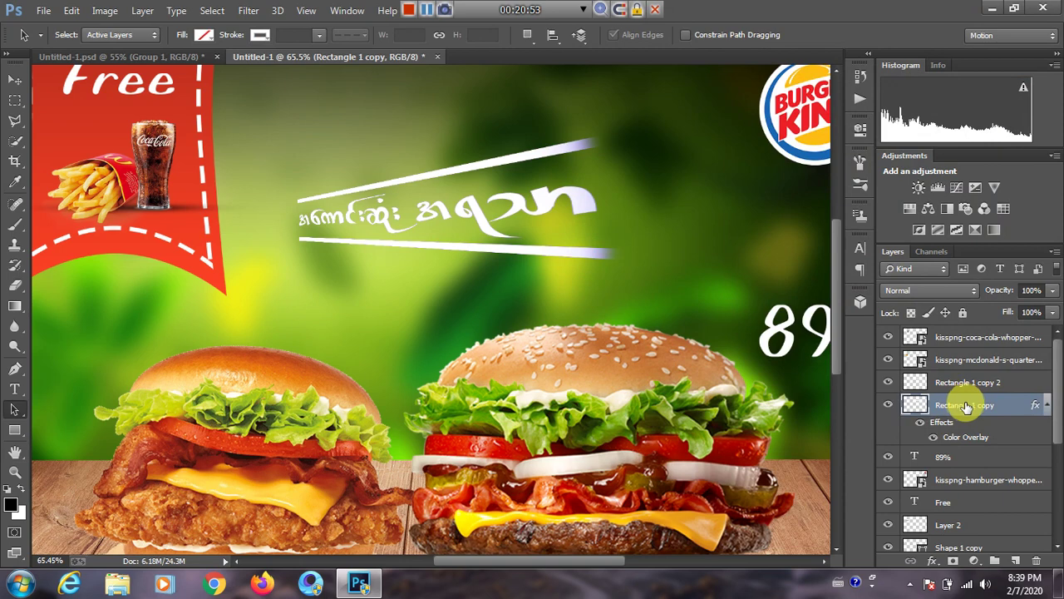
# Offset the blue slogan layer slightly behind the white copy as a shadow, and move both slogan layers down together.
pyautogui.click(14, 80)
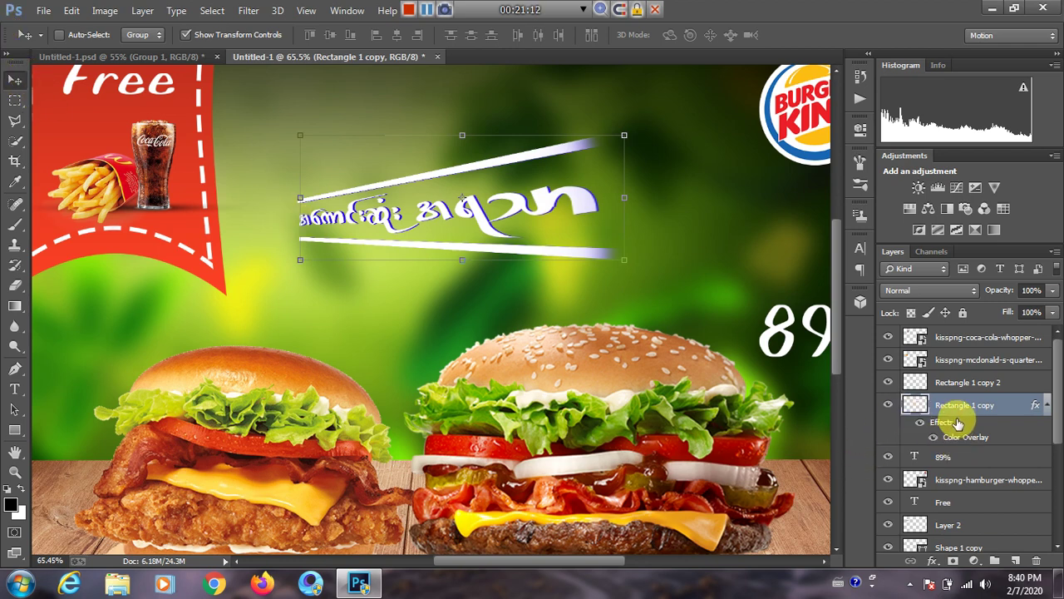
pyautogui.keyDown('shift'); pyautogui.click(948, 381); pyautogui.keyUp('shift')
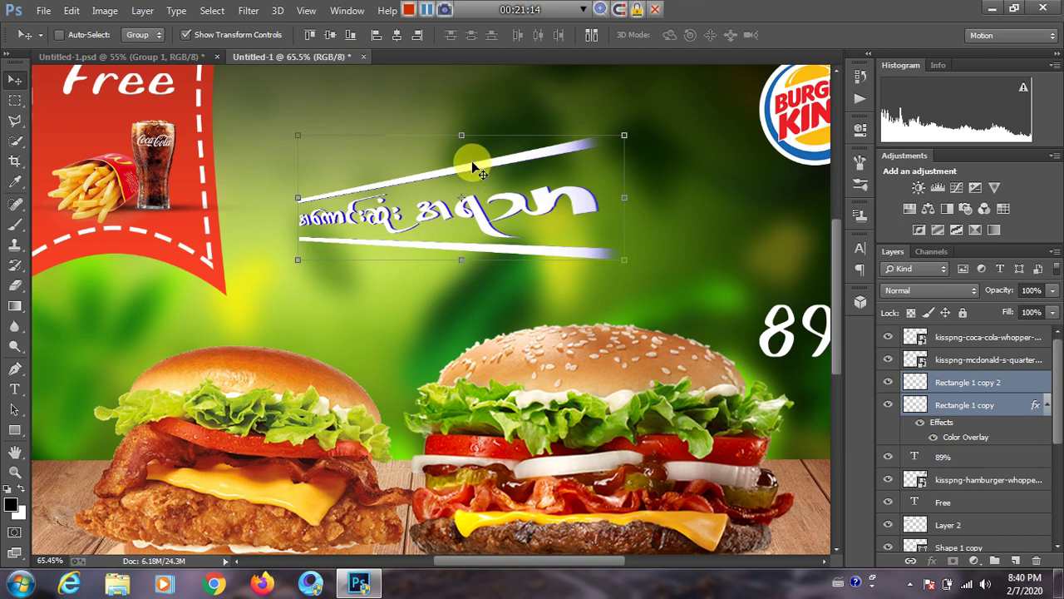
pyautogui.moveTo(472, 169); pyautogui.dragTo(469, 208)
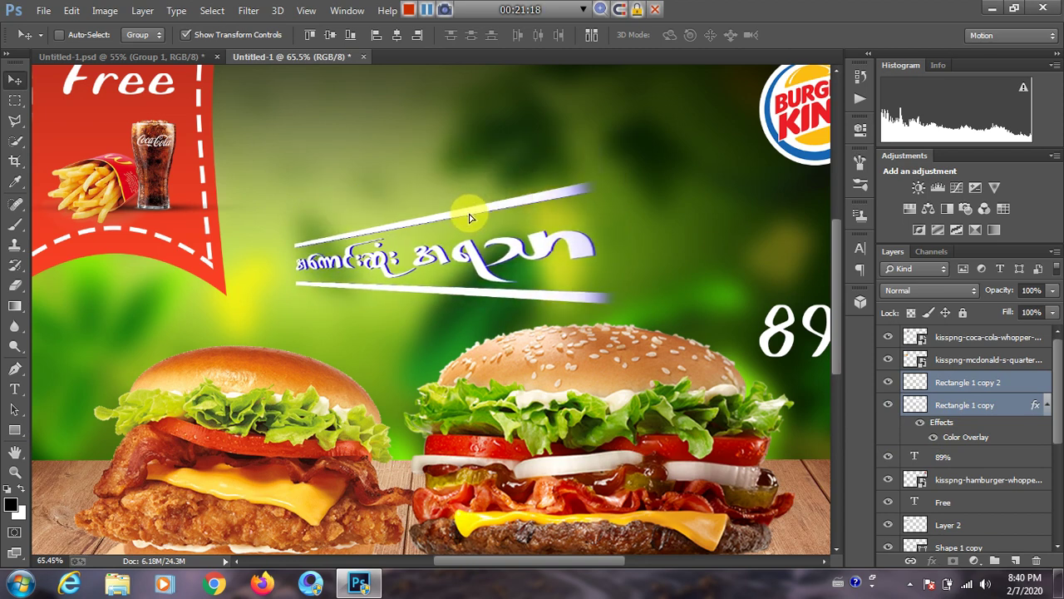
# In Untitled-1.psd, select the Burmese address text layer inside Group 1 and move it down off the red header bar.
pyautogui.click(147, 58)
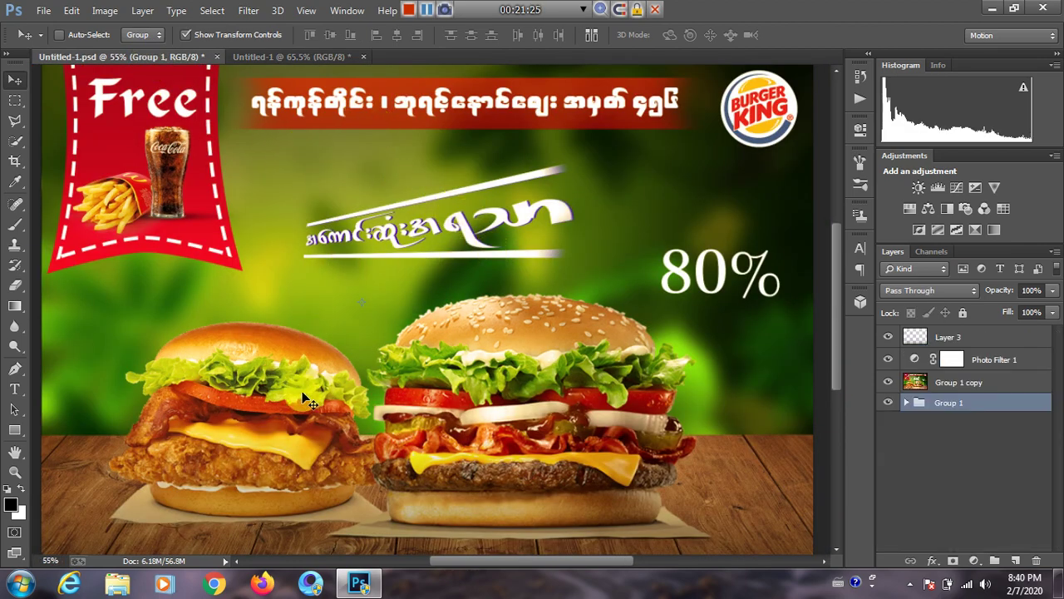
pyautogui.click(291, 328)
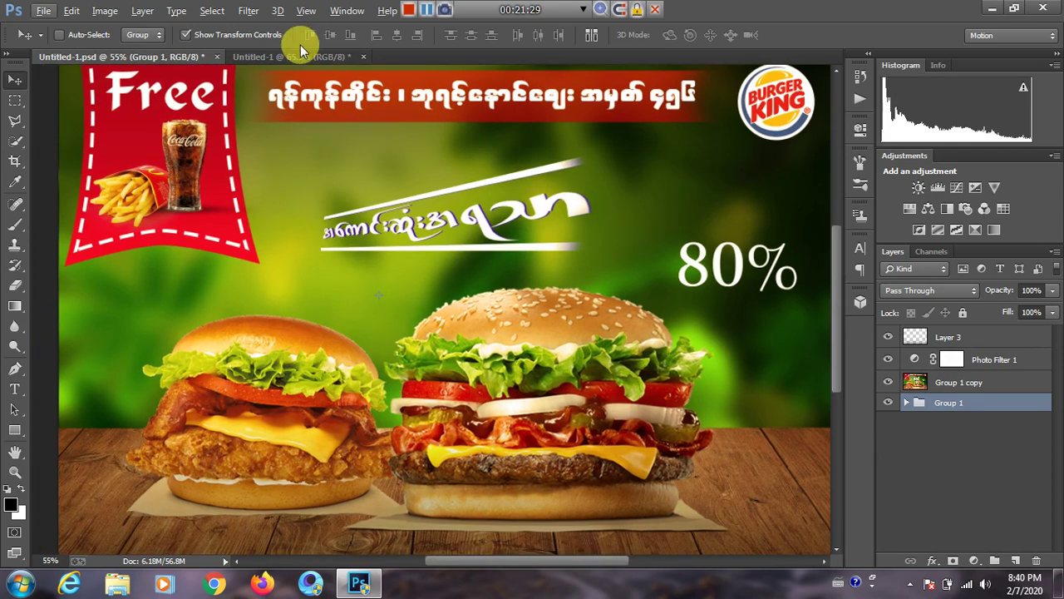
pyautogui.click(315, 56)
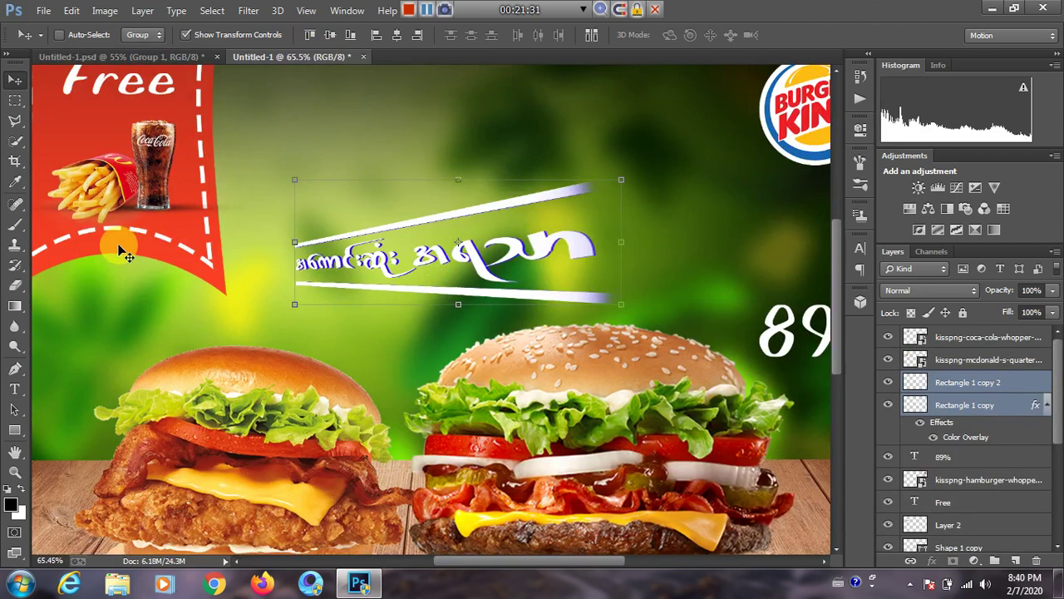
pyautogui.click(154, 56)
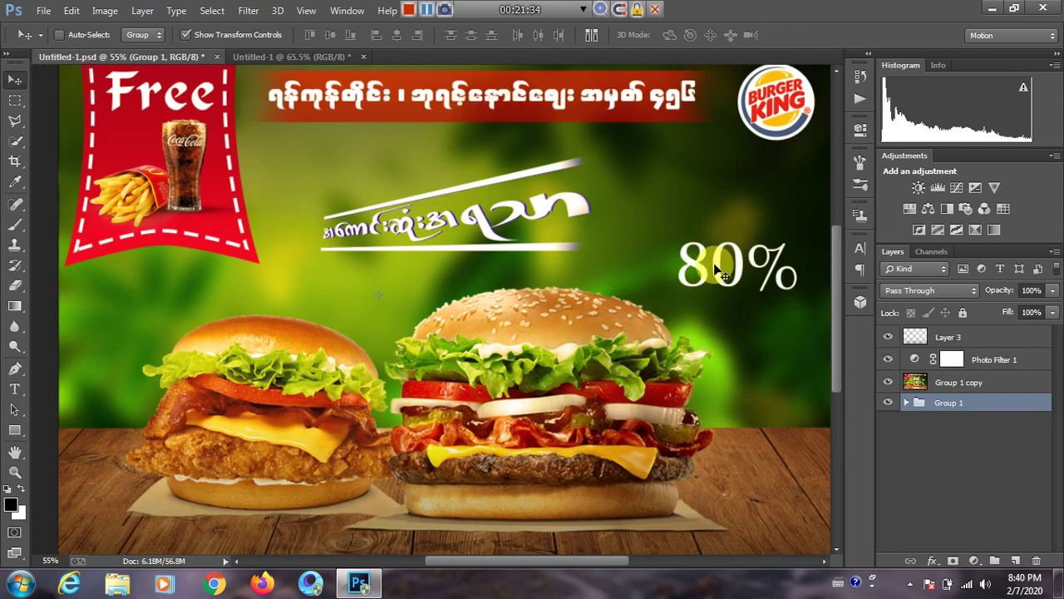
pyautogui.click(907, 403)
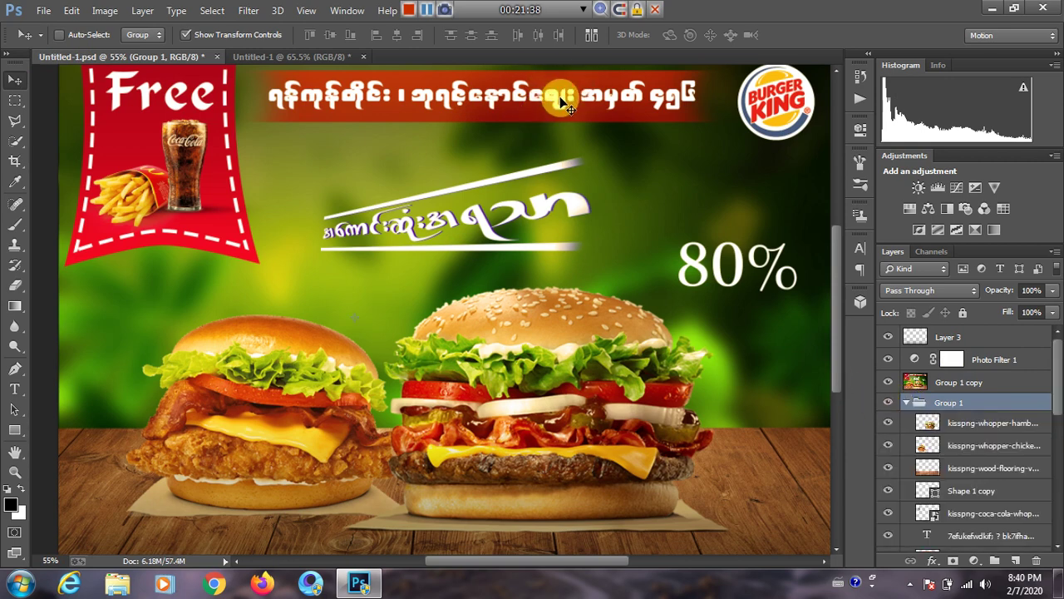
pyautogui.scroll(-5, 973, 449)
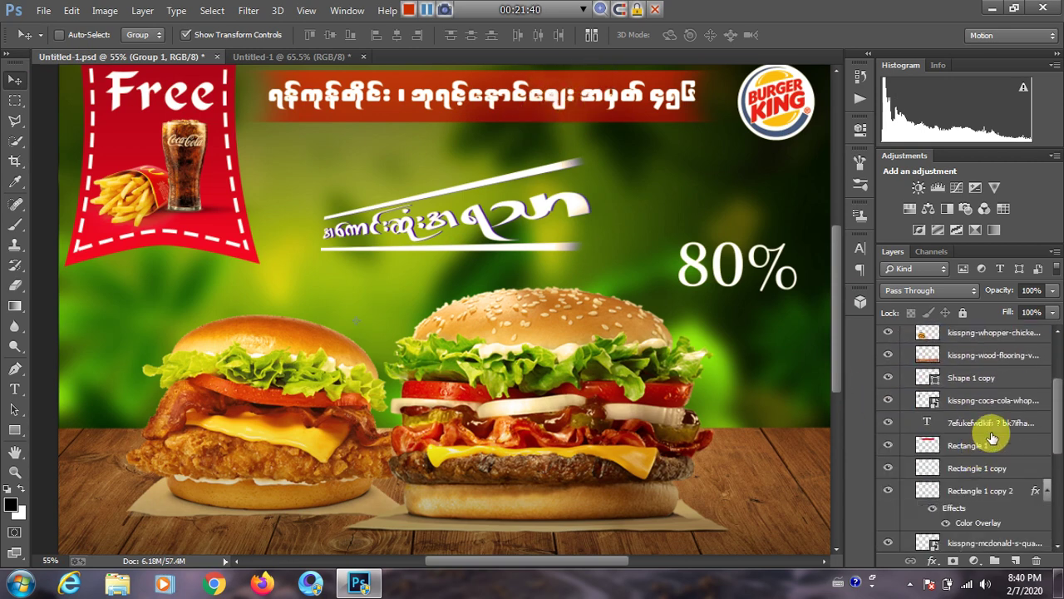
pyautogui.click(982, 422)
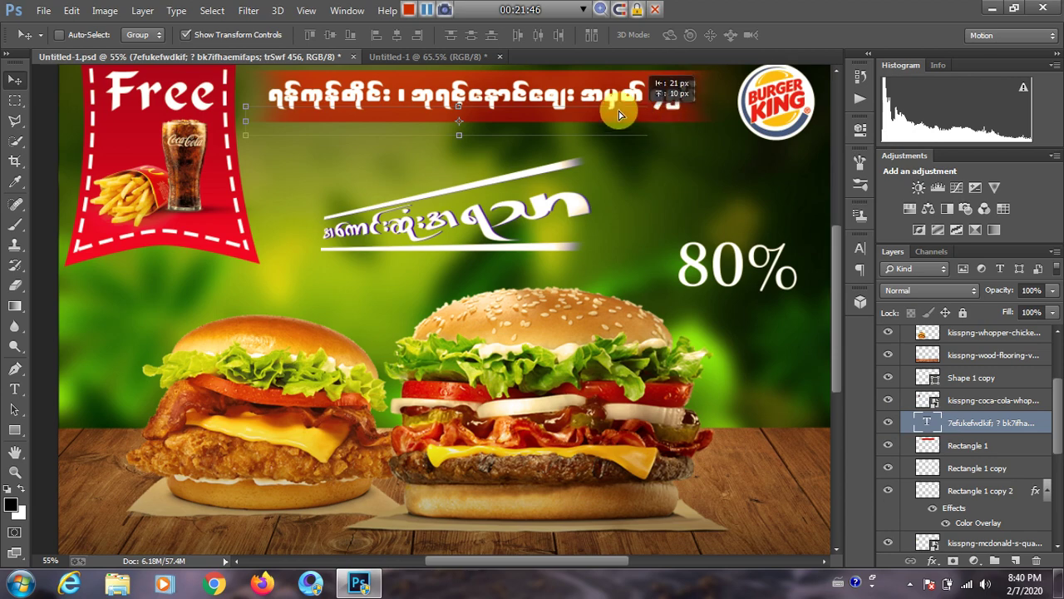
pyautogui.moveTo(623, 133); pyautogui.dragTo(585, 155)
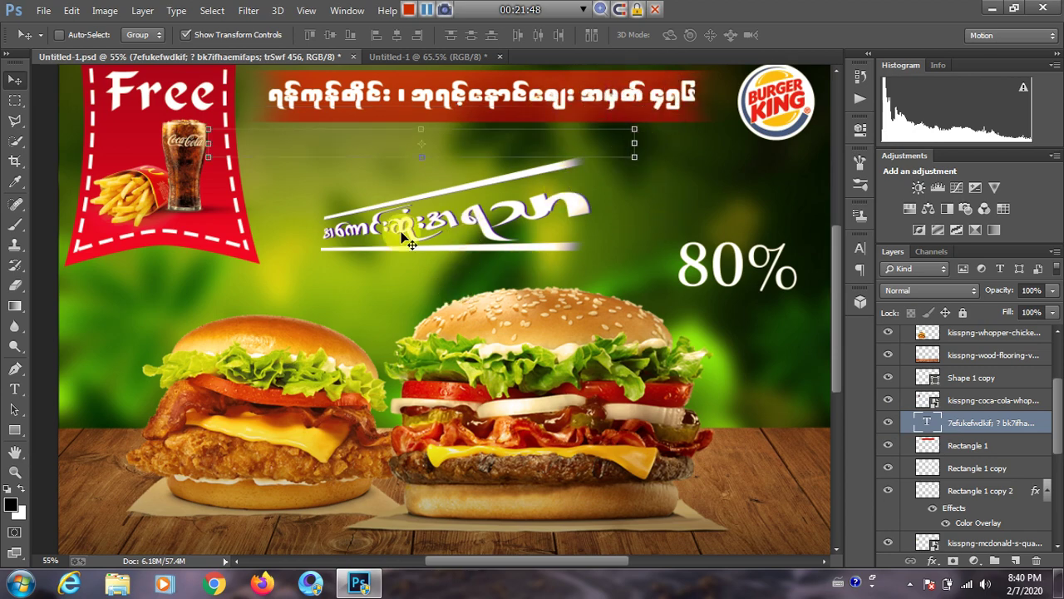
pyautogui.click(455, 55)
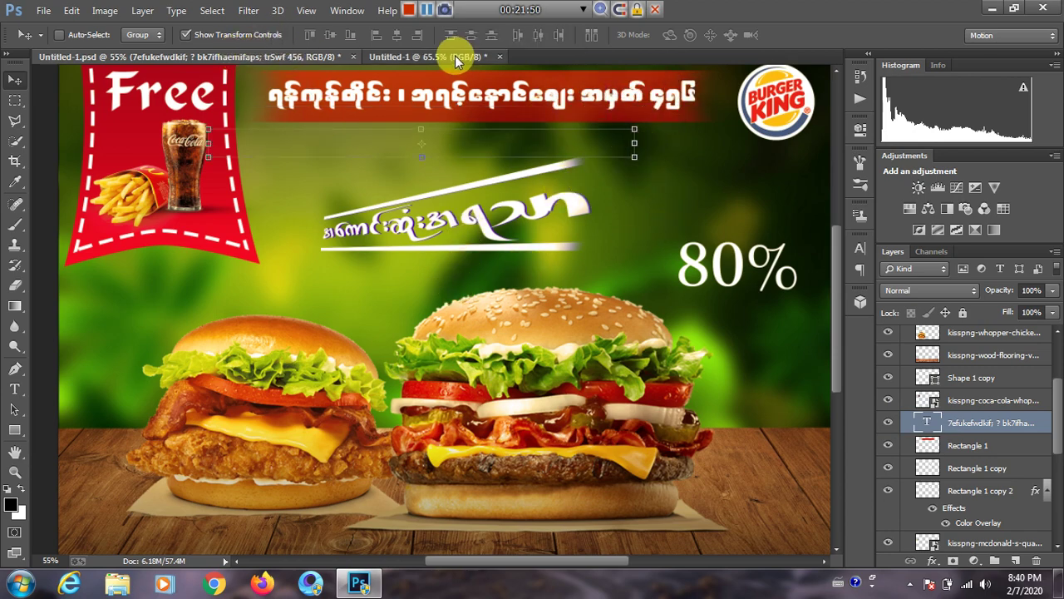
pyautogui.click(318, 60)
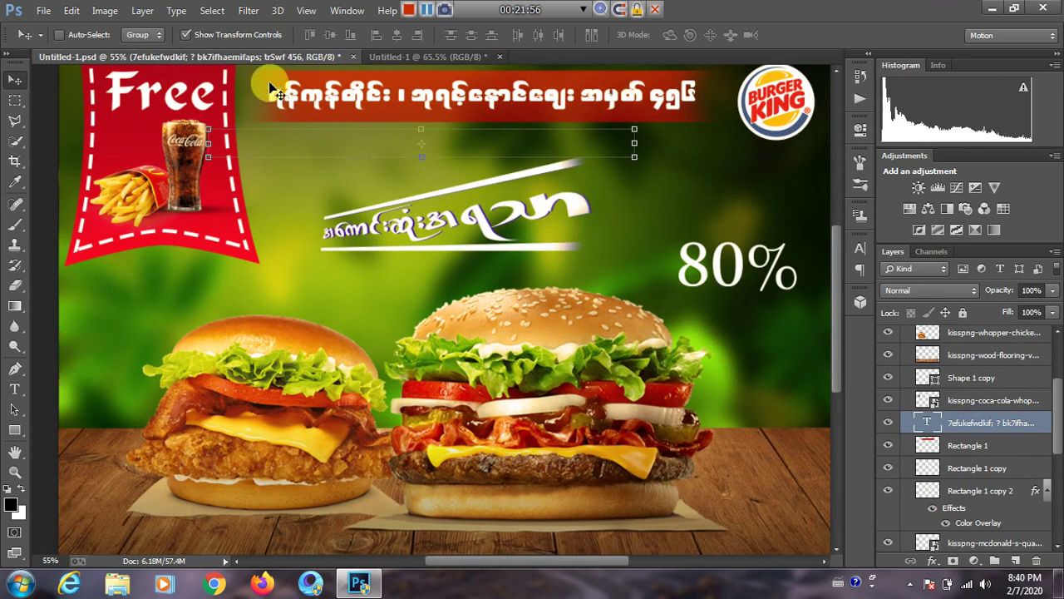
# In the Untitled-1 document, start a white text line above the slogan in 038 YAMIN at 14 pt.
pyautogui.click(395, 56)
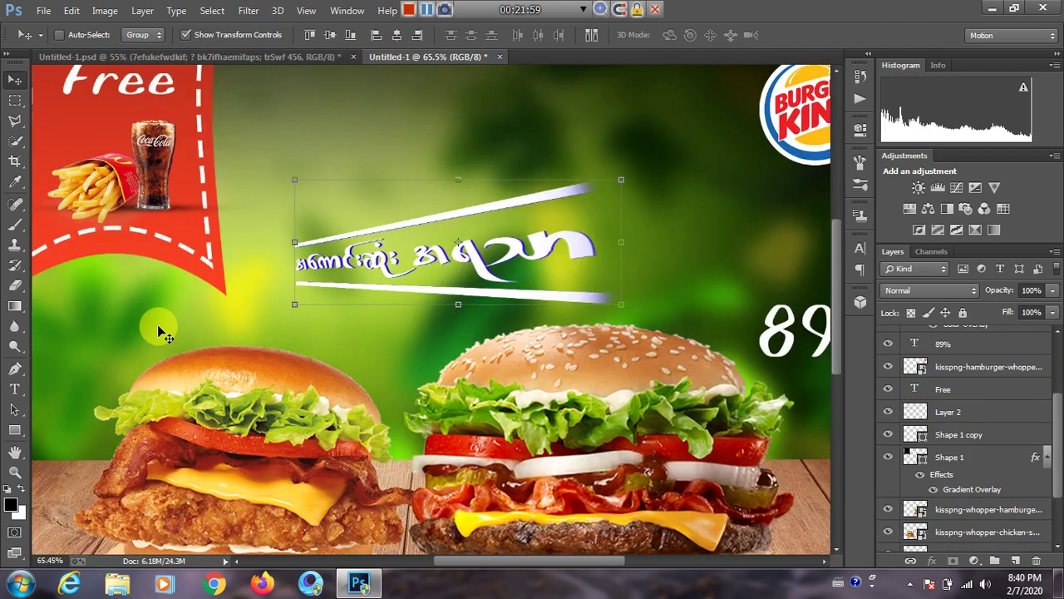
pyautogui.click(14, 389)
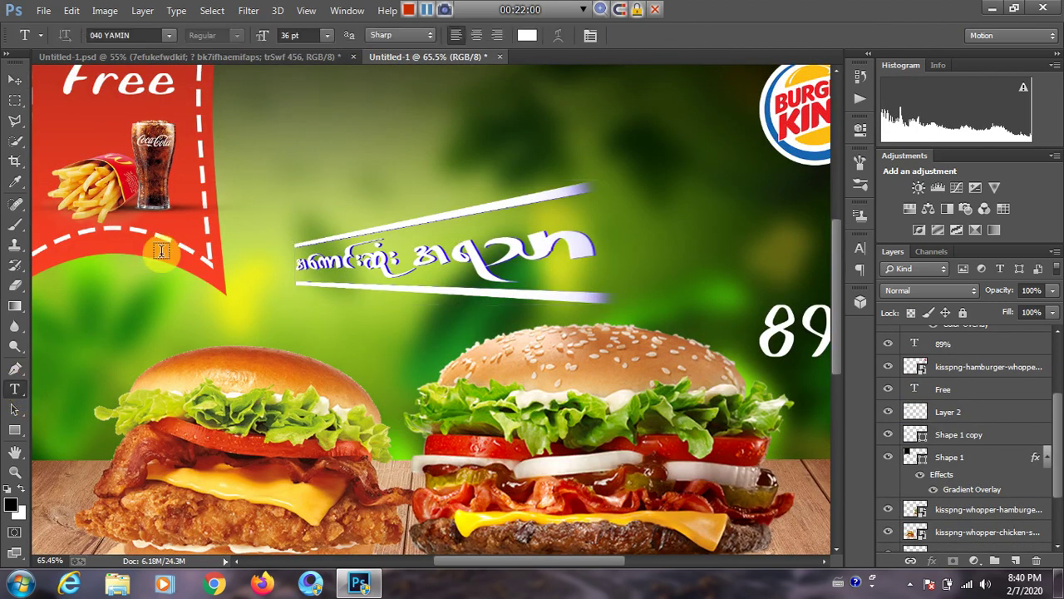
pyautogui.click(294, 129)
pyautogui.click(327, 35)
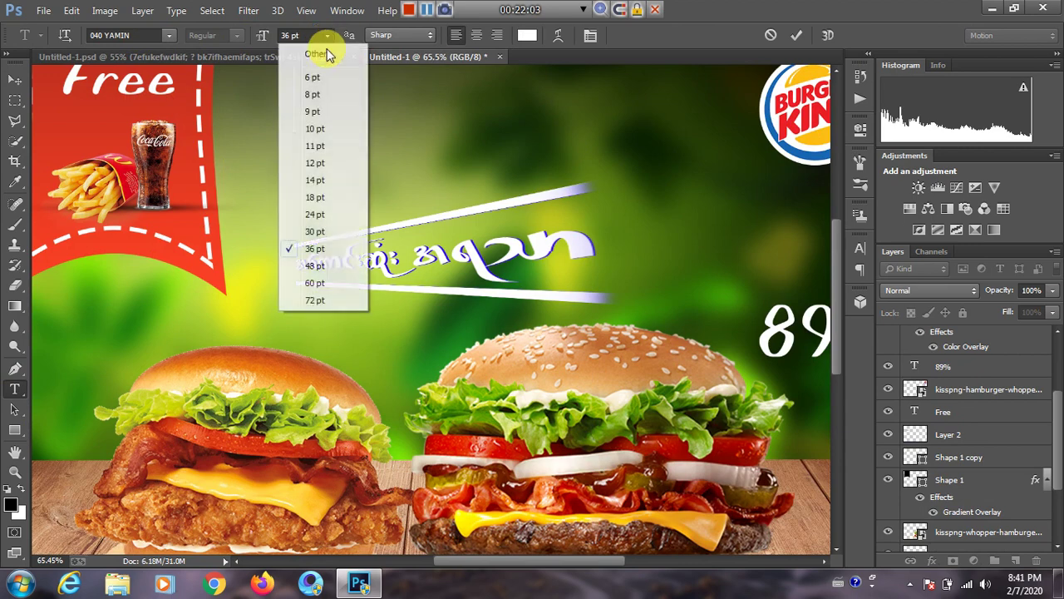
pyautogui.click(320, 217)
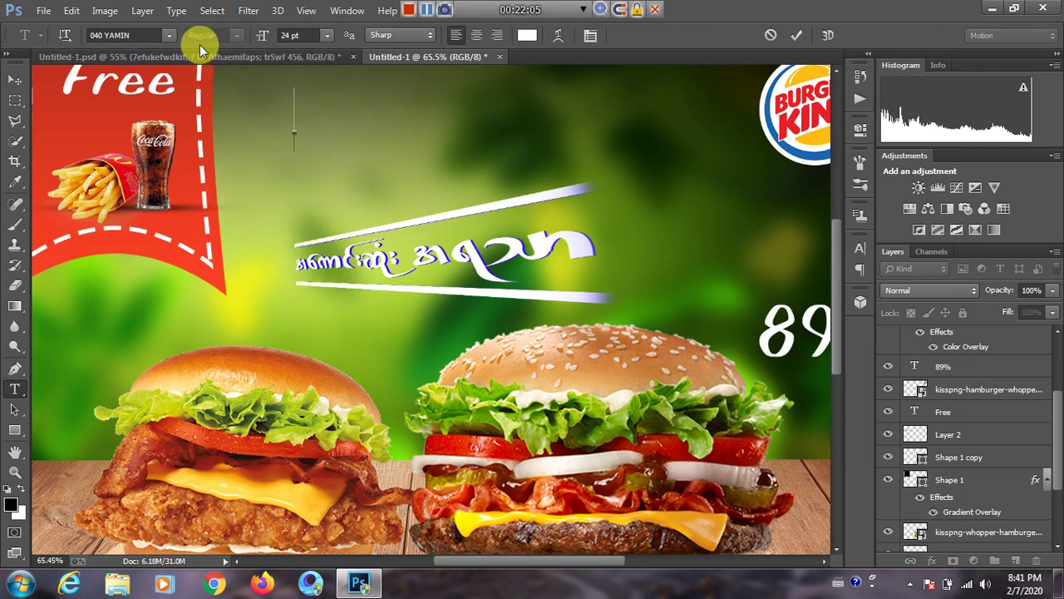
pyautogui.click(330, 37)
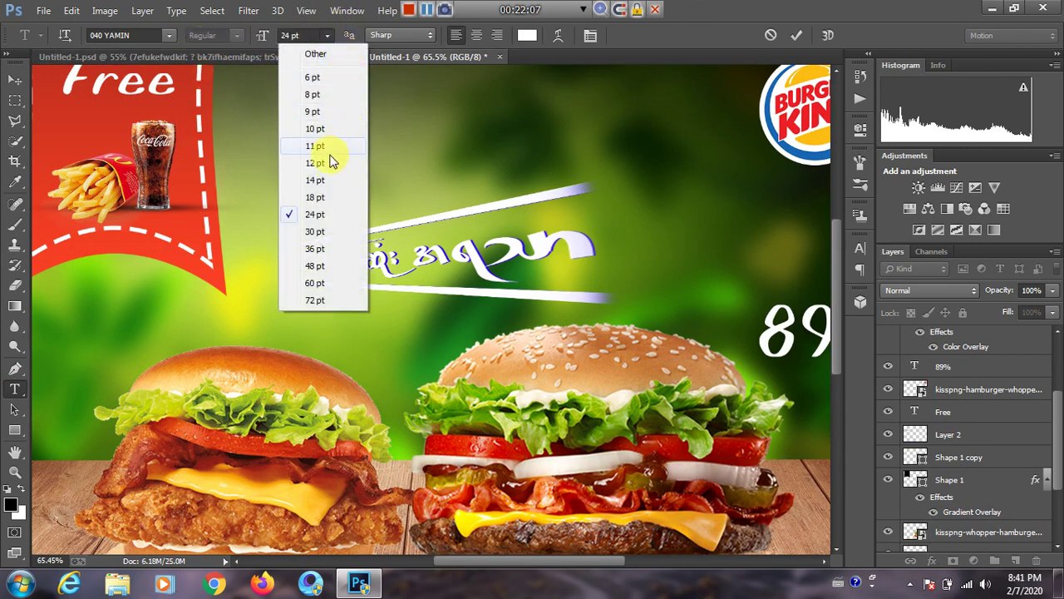
pyautogui.click(323, 180)
pyautogui.click(168, 35)
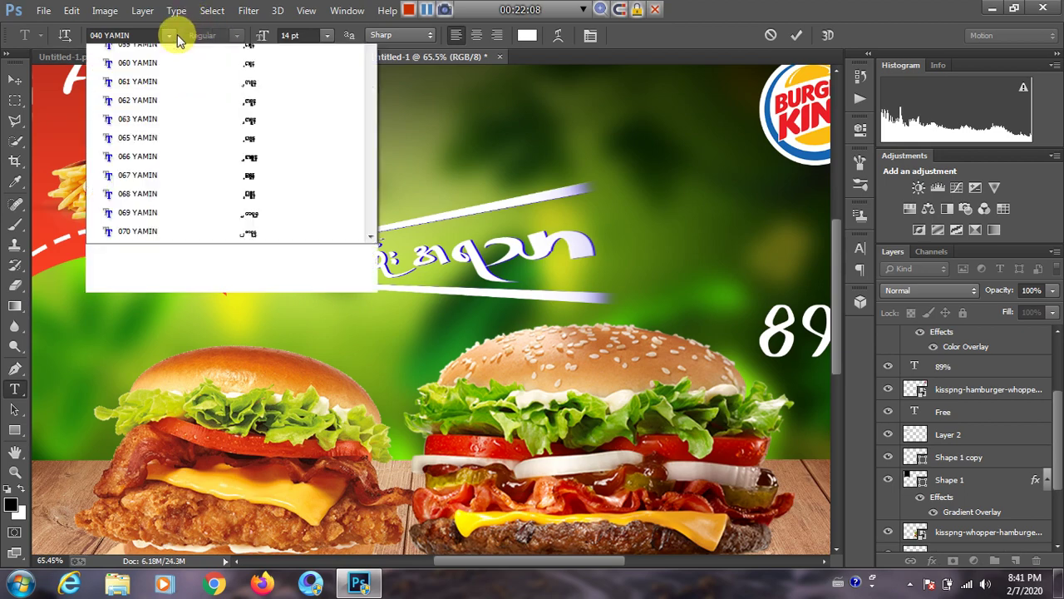
pyautogui.scroll(3, 178, 133)
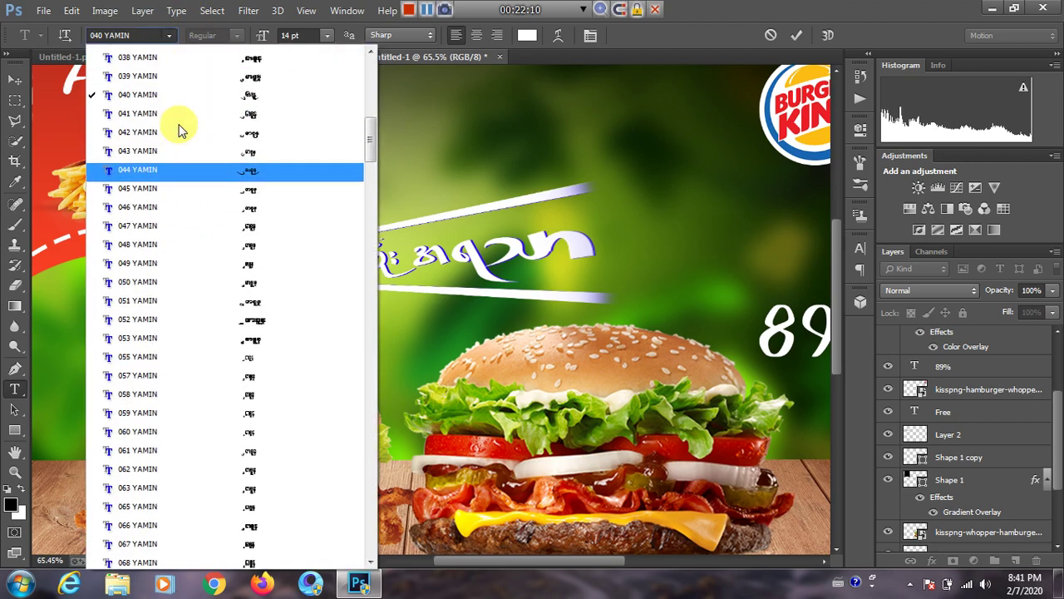
pyautogui.click(216, 191)
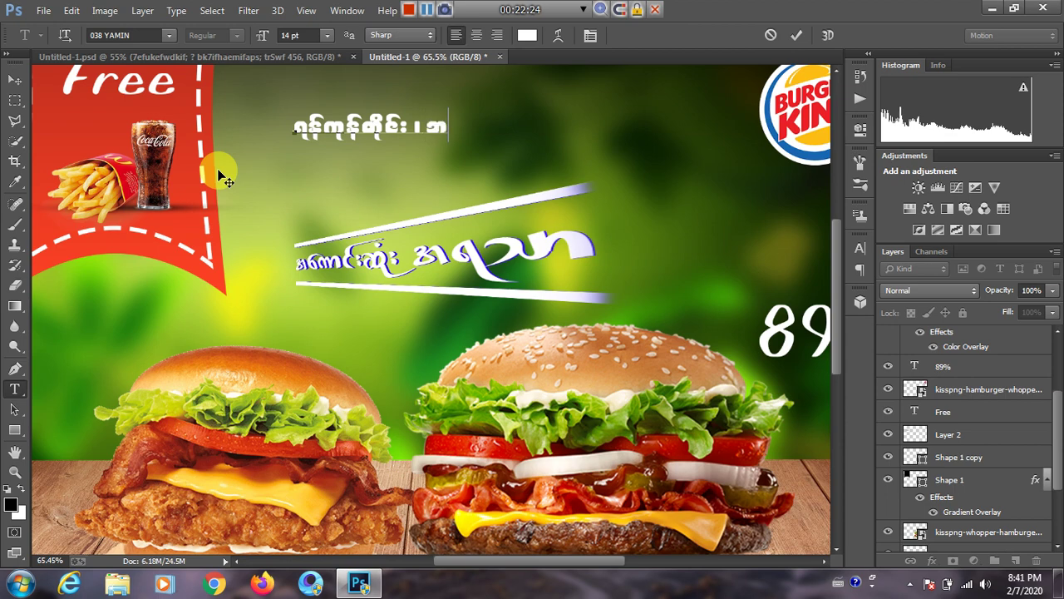
# Enter the Burmese street address as the text line and shift it slightly up and toward the Free banner.
pyautogui.write('ရင့်နောင်ဈေး')
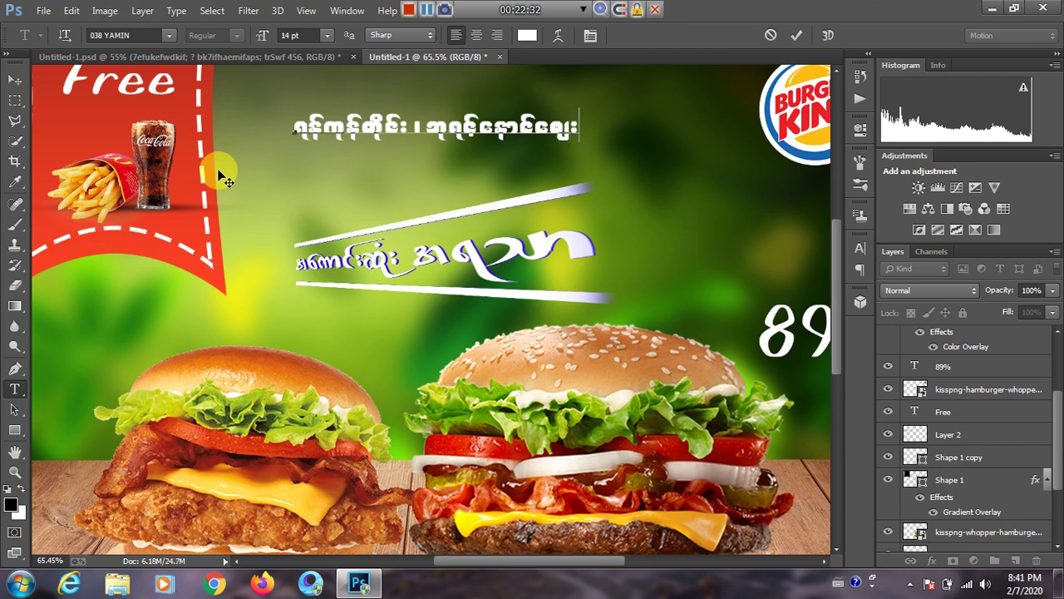
pyautogui.write('မှတ် ၅၆၆')
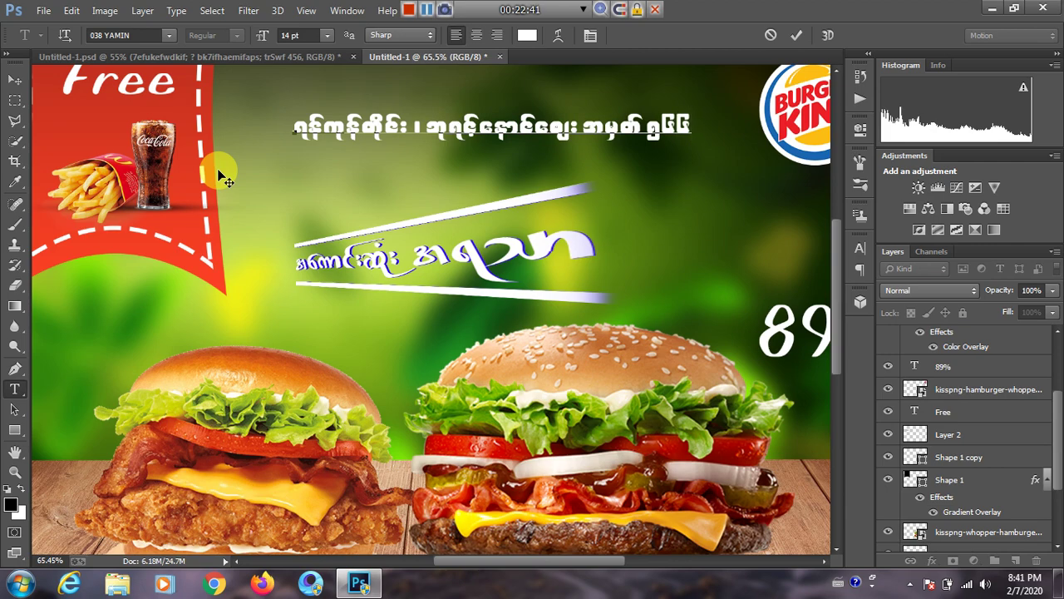
pyautogui.write('ြ')
pyautogui.click(794, 36)
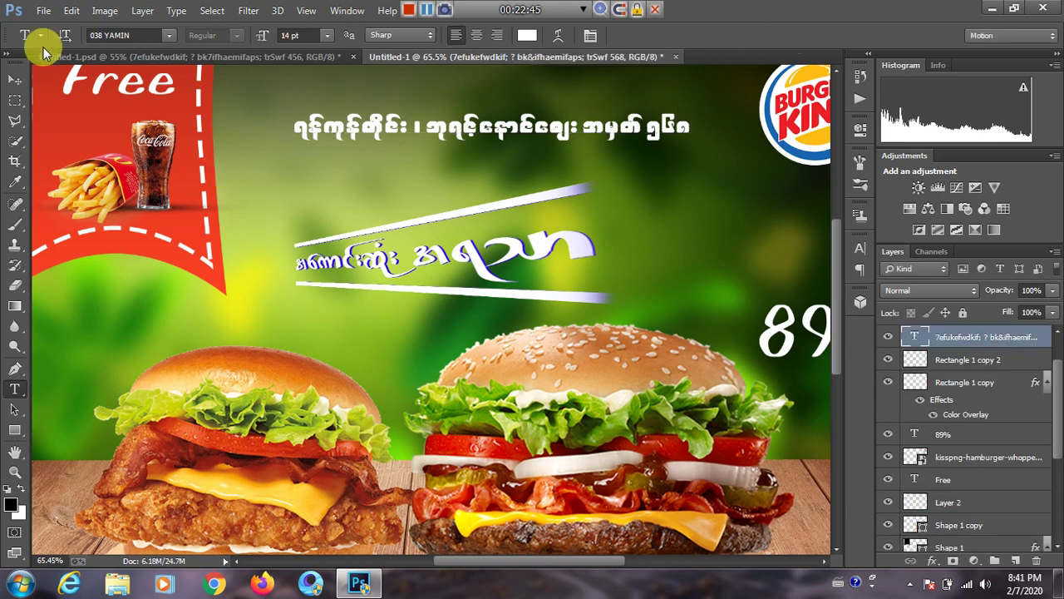
pyautogui.click(14, 79)
pyautogui.moveTo(582, 136); pyautogui.dragTo(558, 129)
# Check the header in Untitled-1.psd, and draw an 853 × 83 px rectangle over the address text in the Untitled-1 document.
pyautogui.click(266, 56)
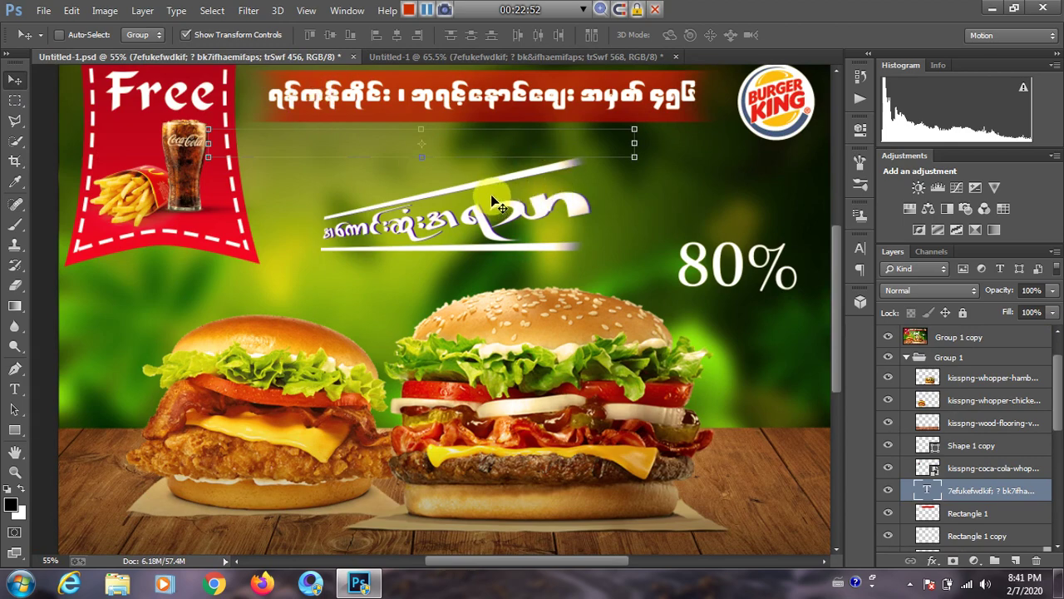
pyautogui.scroll(-1, 492, 199)
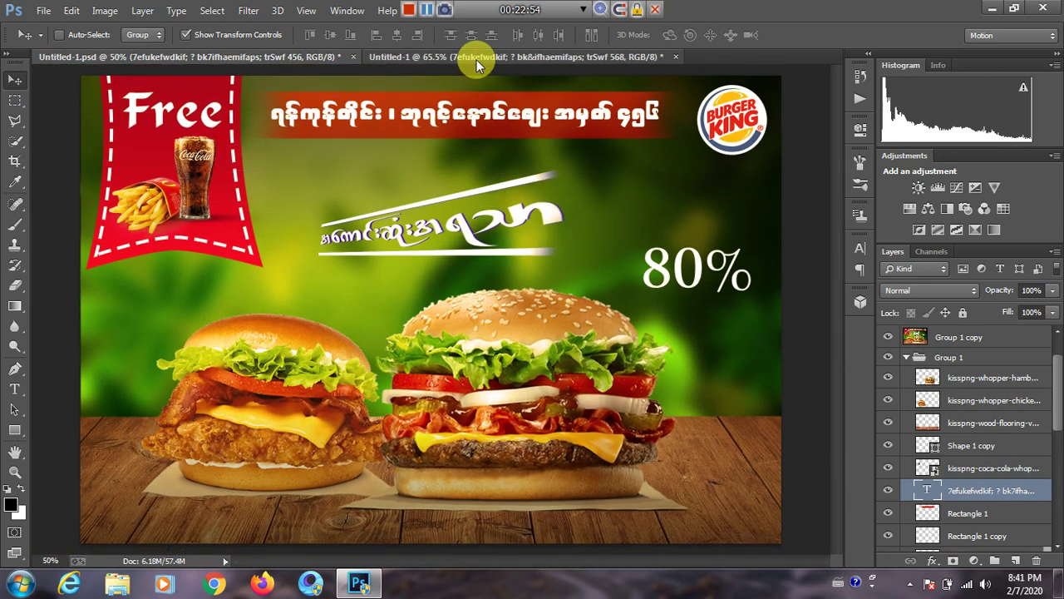
pyautogui.click(476, 56)
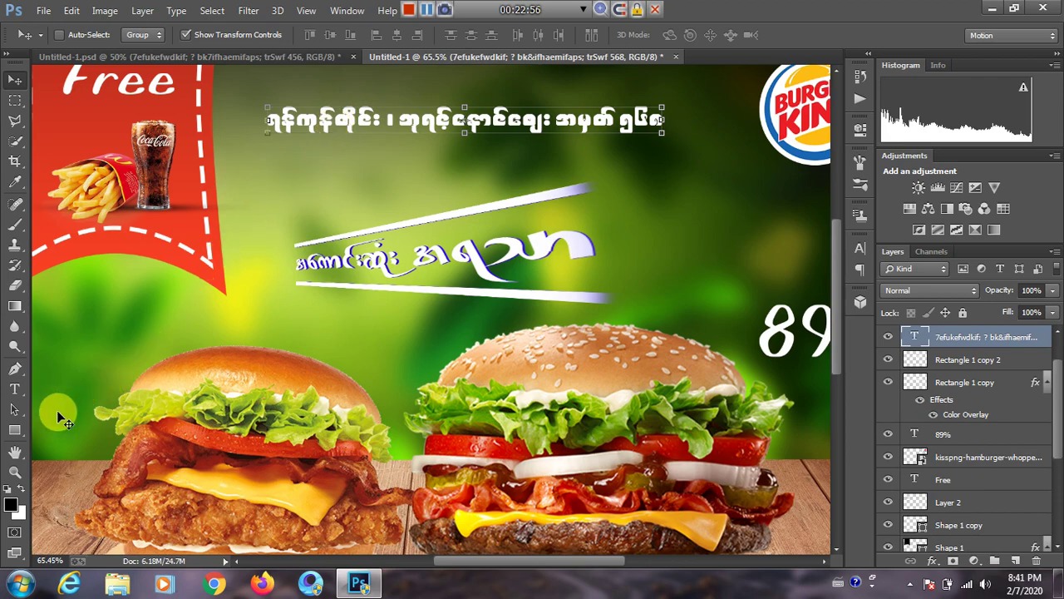
pyautogui.moveTo(13, 432); pyautogui.dragTo(67, 426)
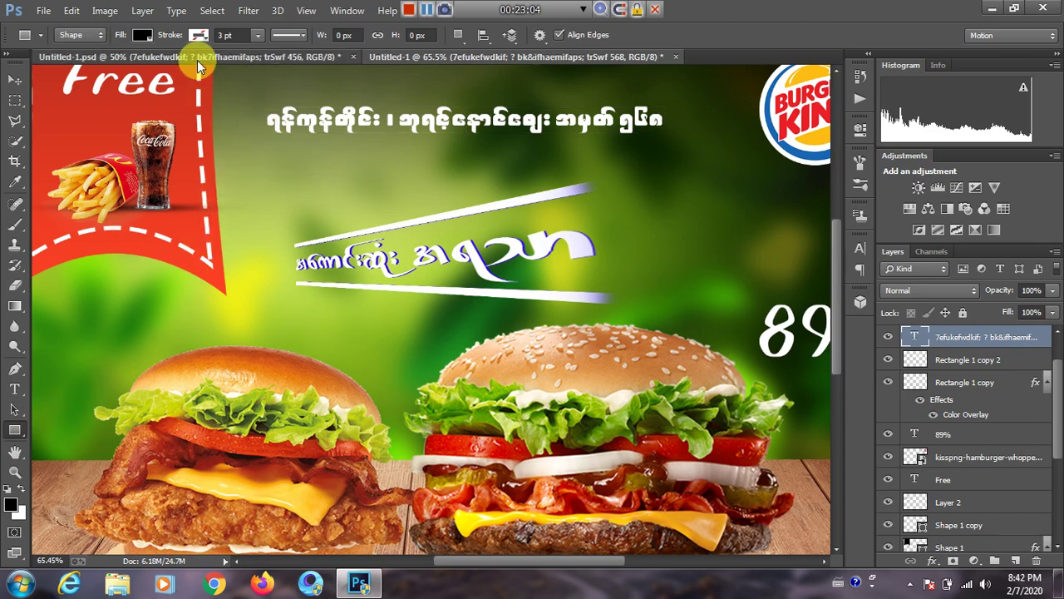
pyautogui.click(233, 57)
pyautogui.click(418, 56)
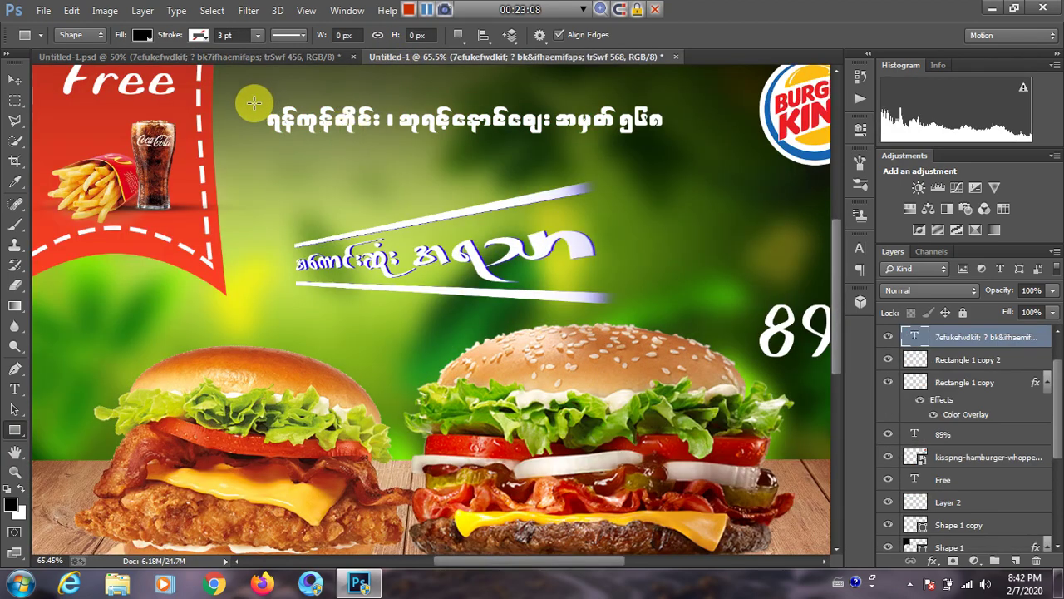
pyautogui.moveTo(247, 101); pyautogui.dragTo(682, 142)
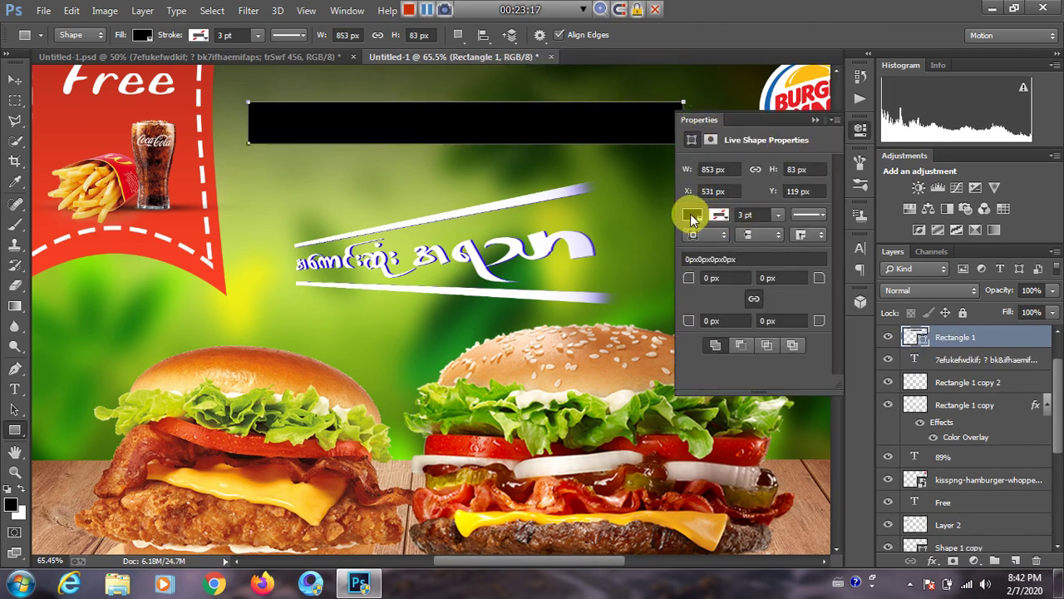
# Fill the header rectangle with red from the recently used colors.
pyautogui.click(691, 216)
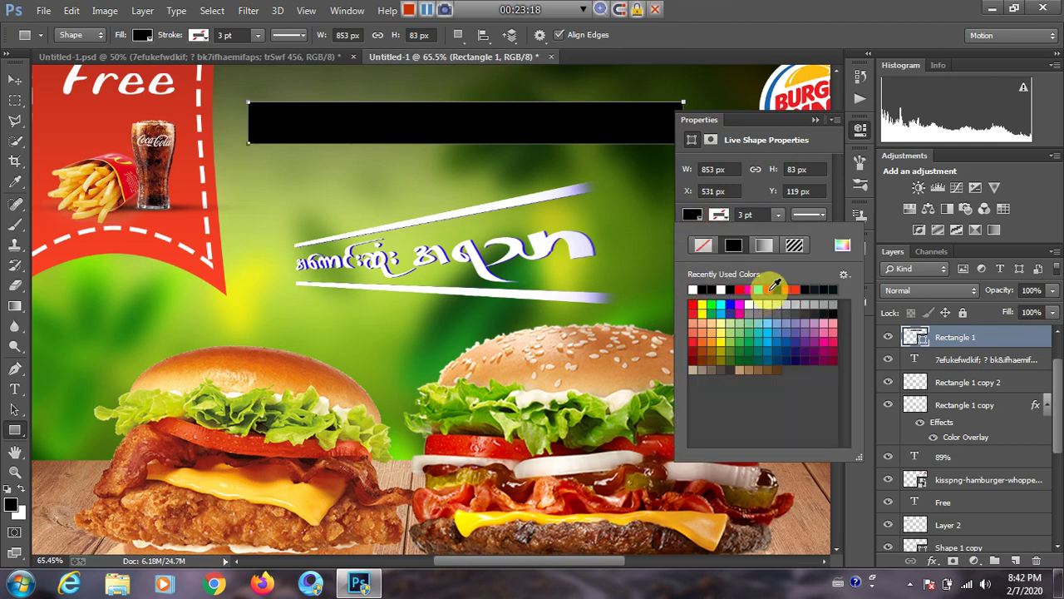
pyautogui.click(740, 291)
pyautogui.click(732, 290)
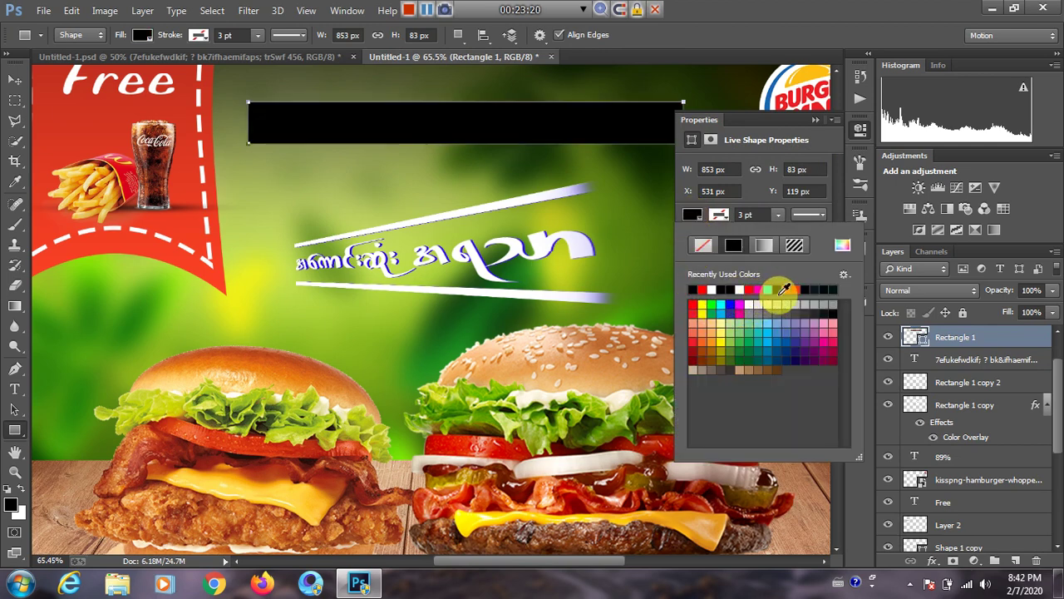
pyautogui.click(751, 290)
pyautogui.click(817, 122)
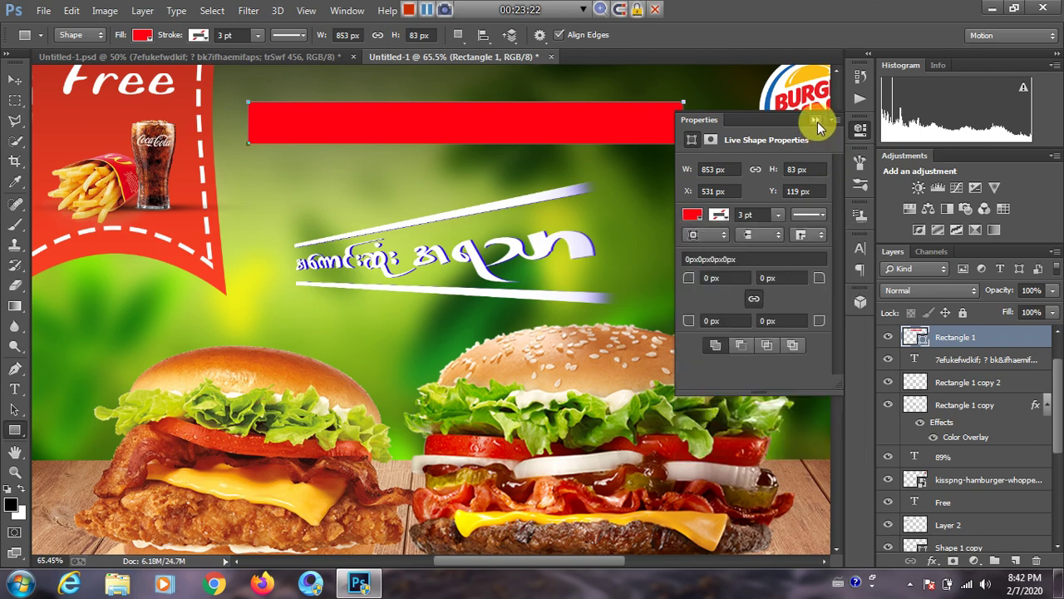
pyautogui.click(816, 119)
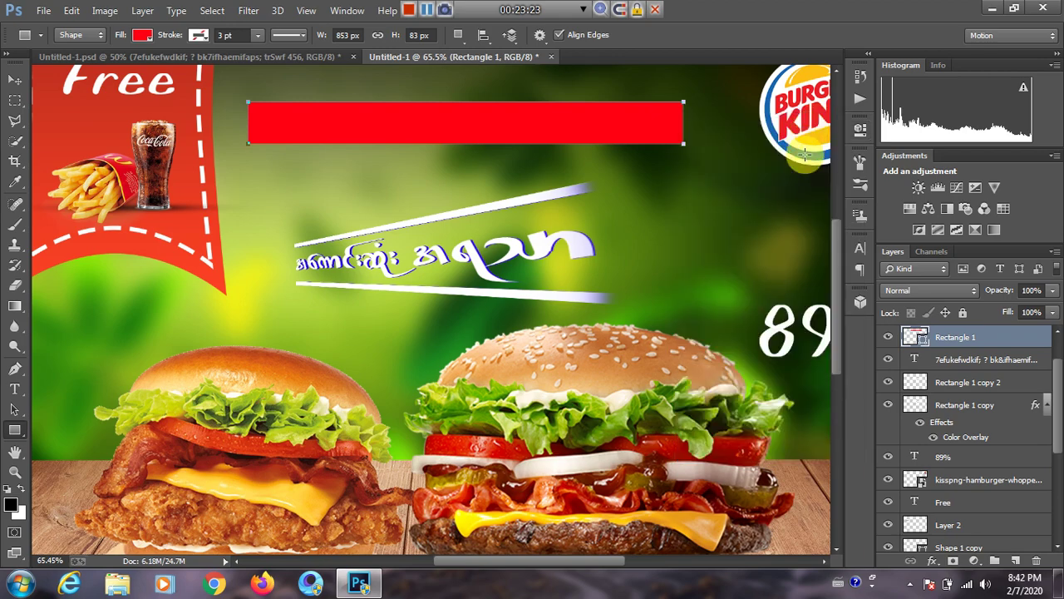
# Place the Rectangle 1 layer beneath the address text layer and nudge the red bar slightly up.
pyautogui.click(986, 358)
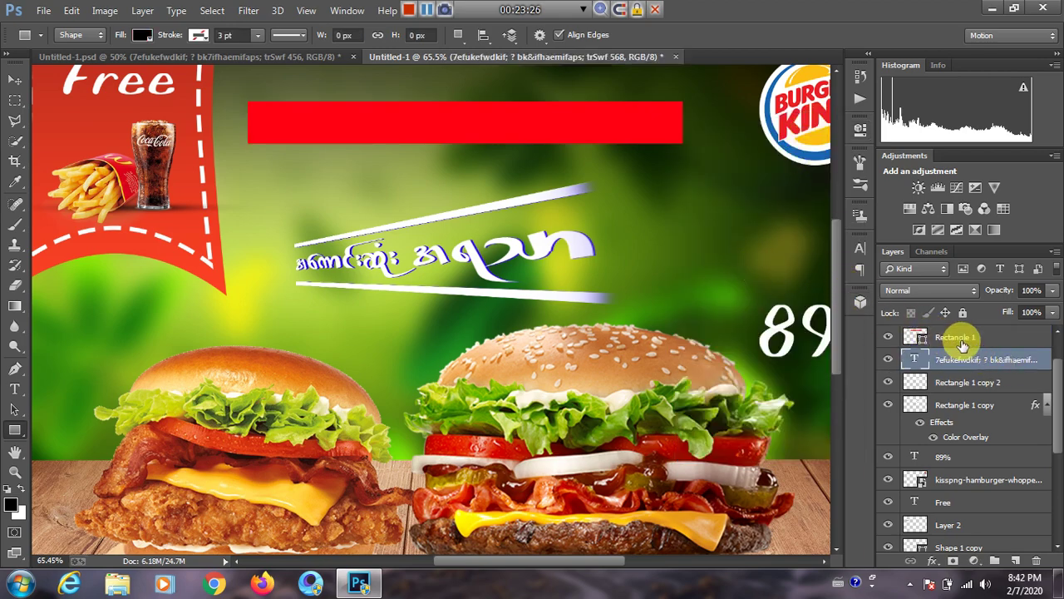
pyautogui.moveTo(958, 341); pyautogui.dragTo(969, 370)
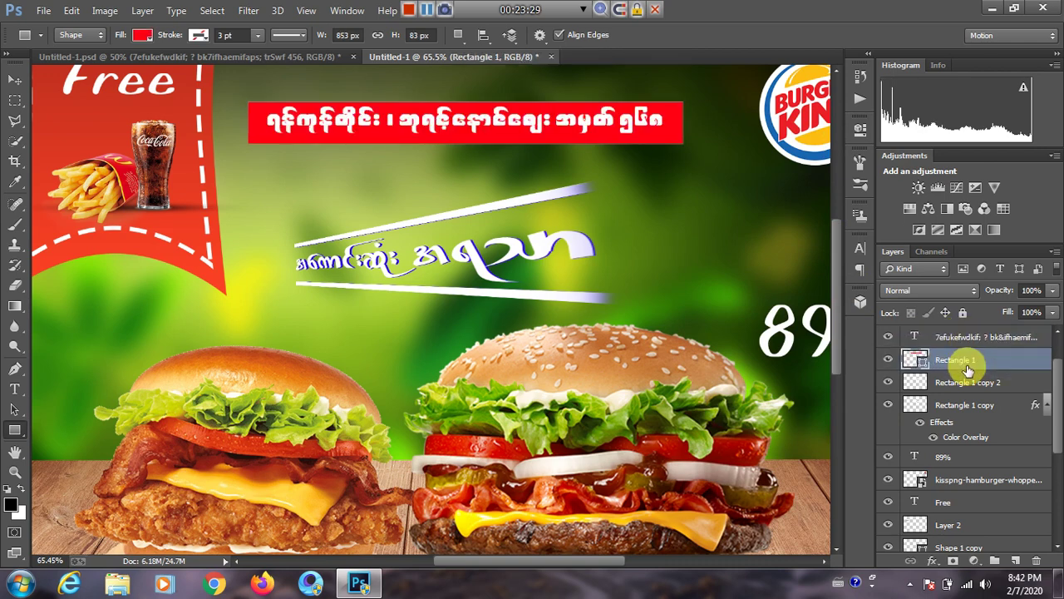
pyautogui.click(16, 78)
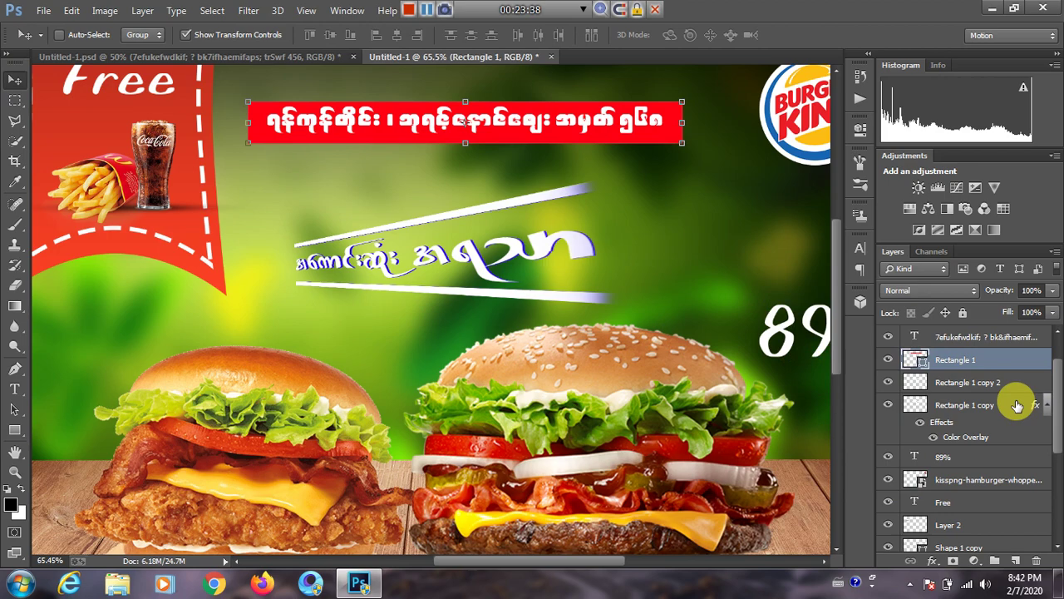
pyautogui.press('Up')
pyautogui.press('Up')
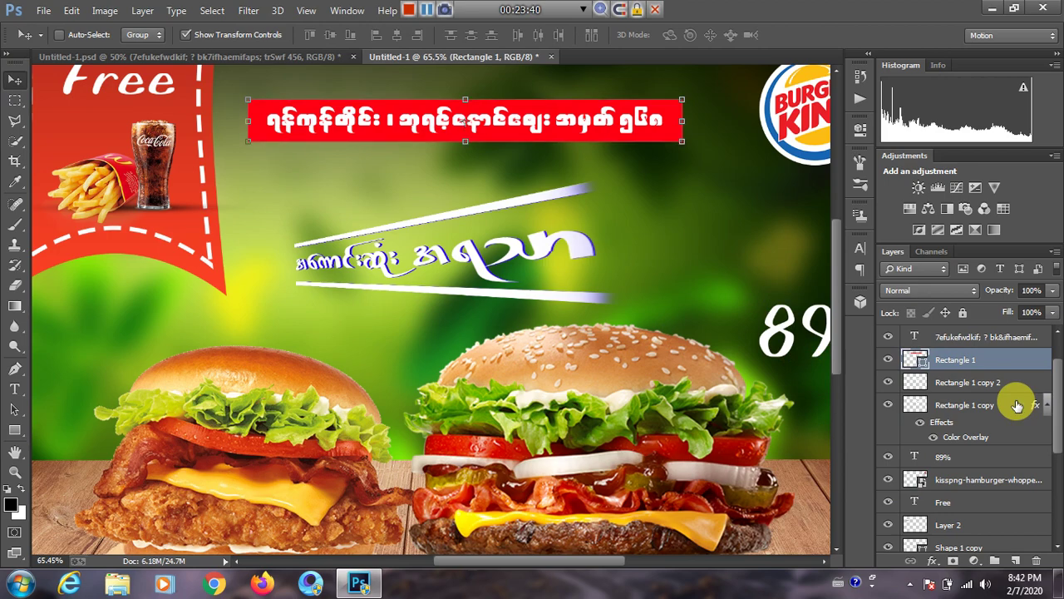
# Rasterize the Rectangle 1 layer and fade both ends of the red bar with a soft 300 px Eraser.
pyautogui.click(16, 410)
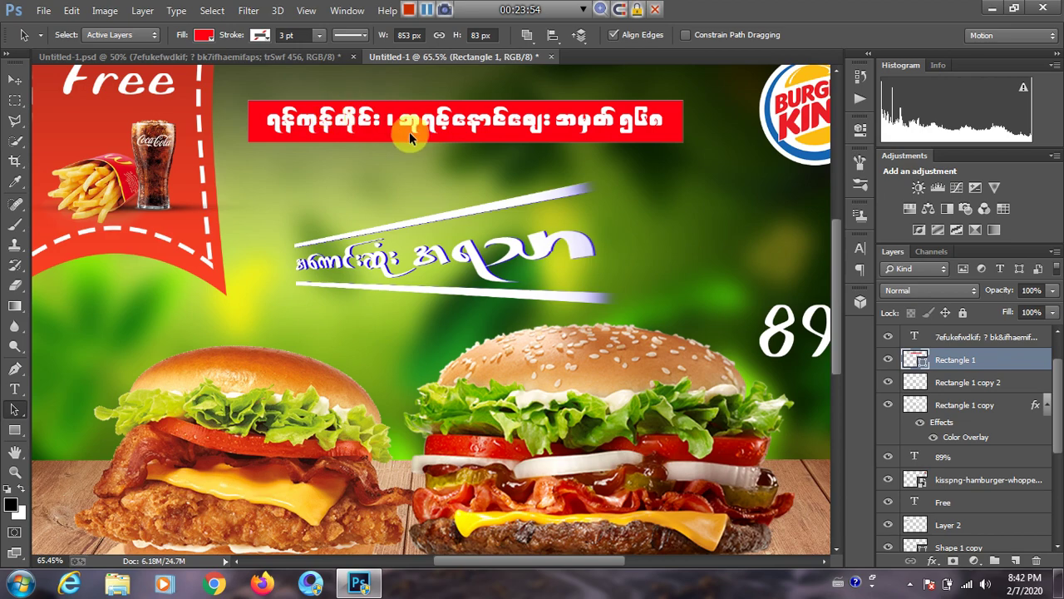
pyautogui.click(306, 56)
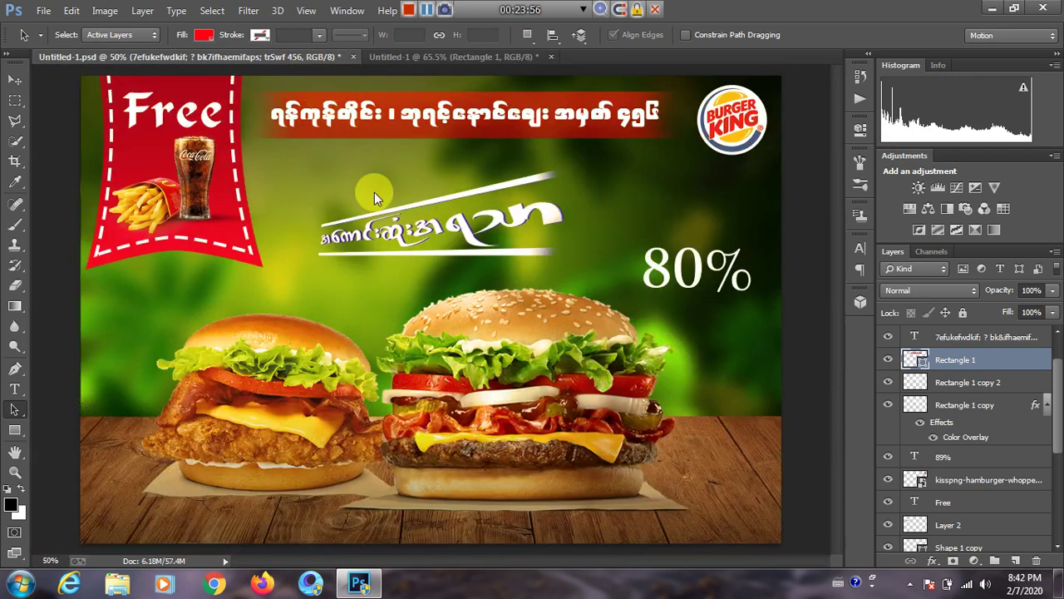
pyautogui.click(455, 57)
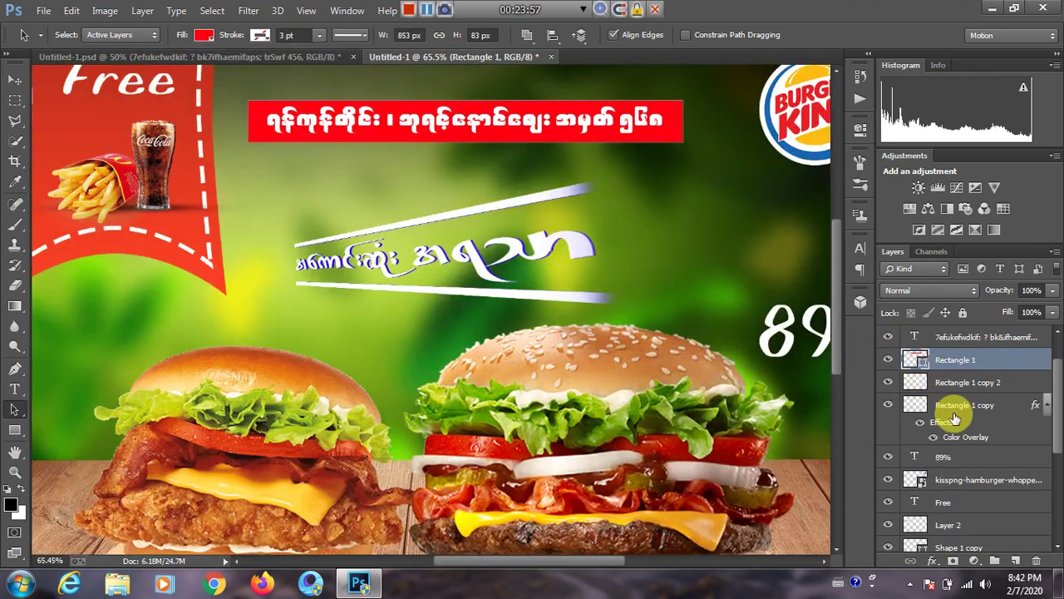
pyautogui.rightClick(971, 359)
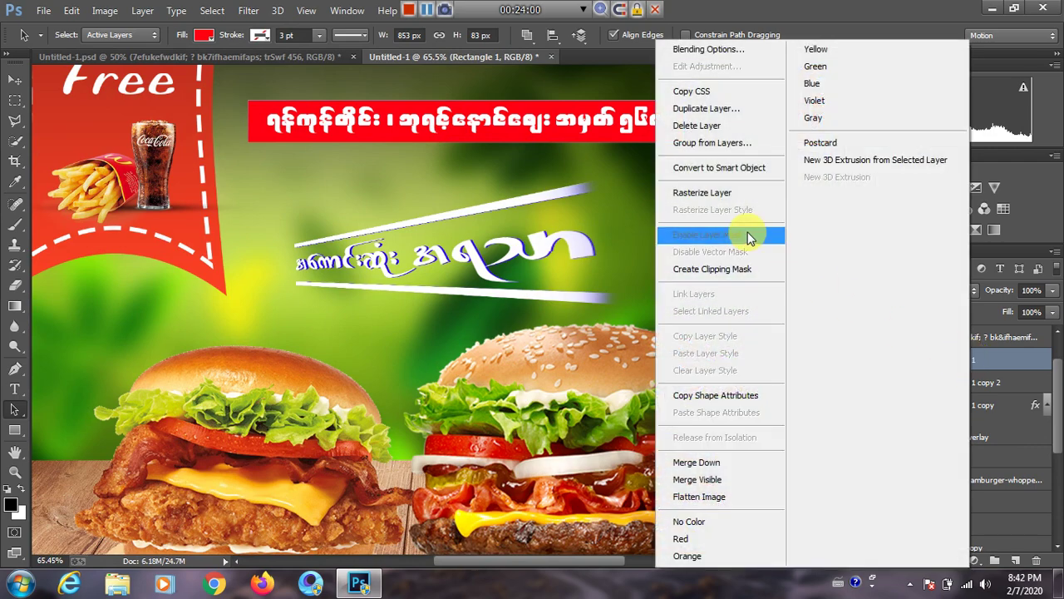
pyautogui.click(727, 197)
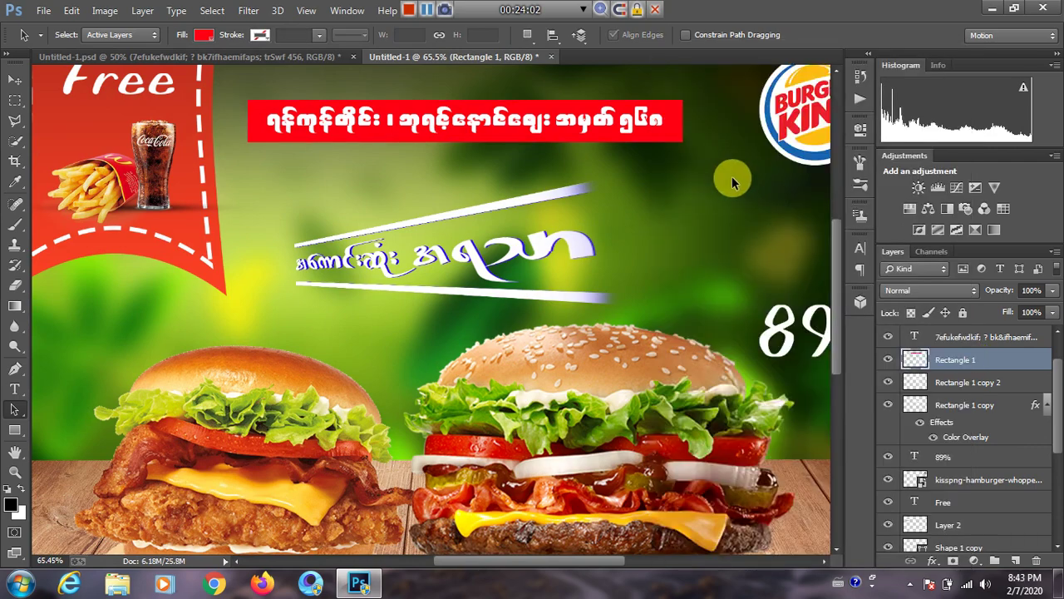
pyautogui.click(13, 288)
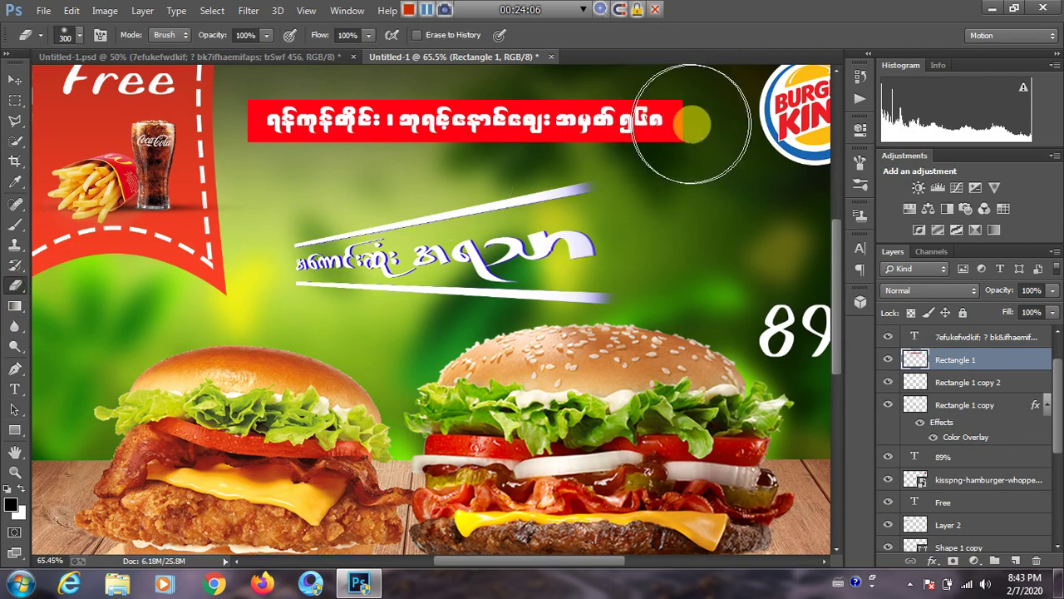
pyautogui.moveTo(735, 119); pyautogui.dragTo(731, 119)
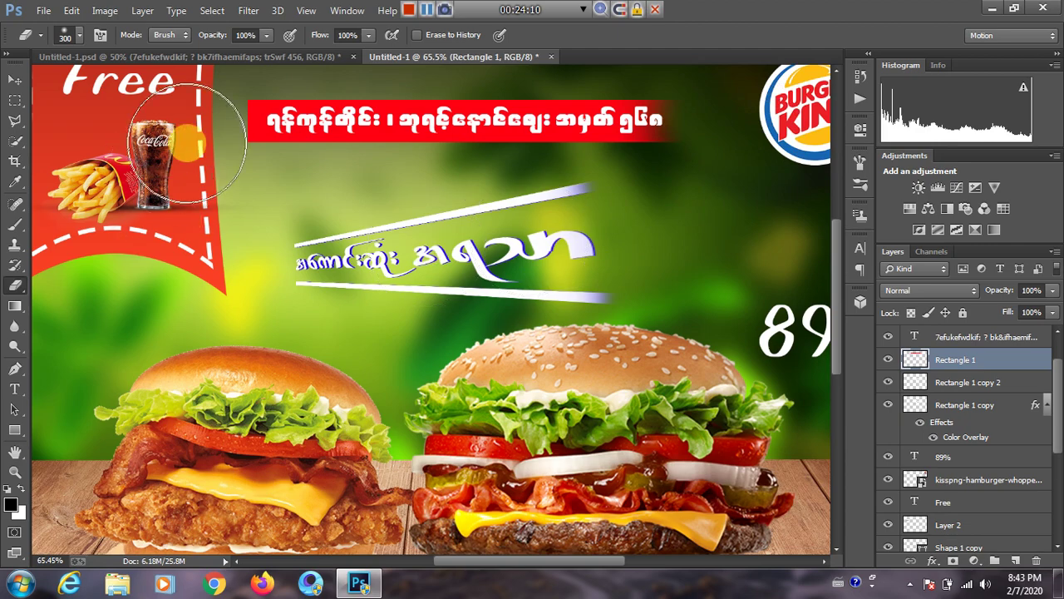
pyautogui.moveTo(198, 125); pyautogui.dragTo(193, 122)
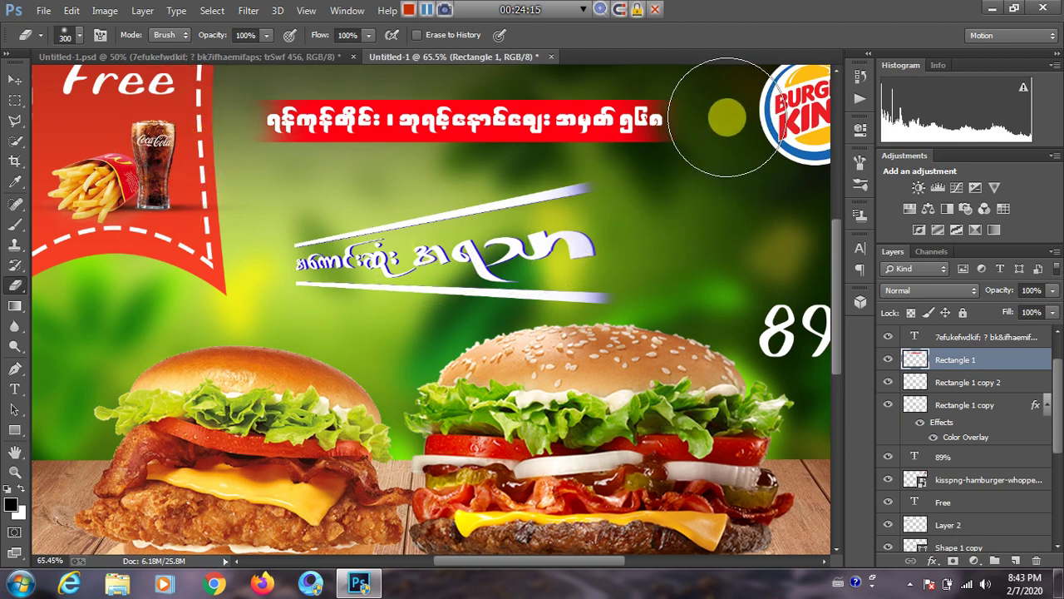
# Stretch the faded red bar behind the address text to 103.40% width and position it at X 956, Y 155.5 px.
pyautogui.click(11, 82)
pyautogui.click(682, 121)
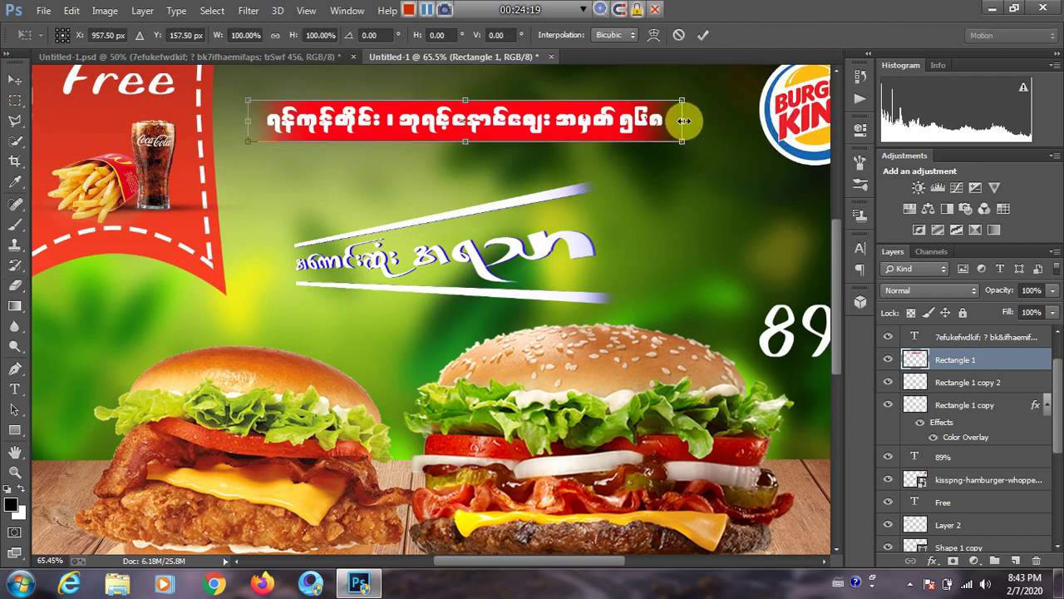
pyautogui.moveTo(682, 121); pyautogui.dragTo(659, 122)
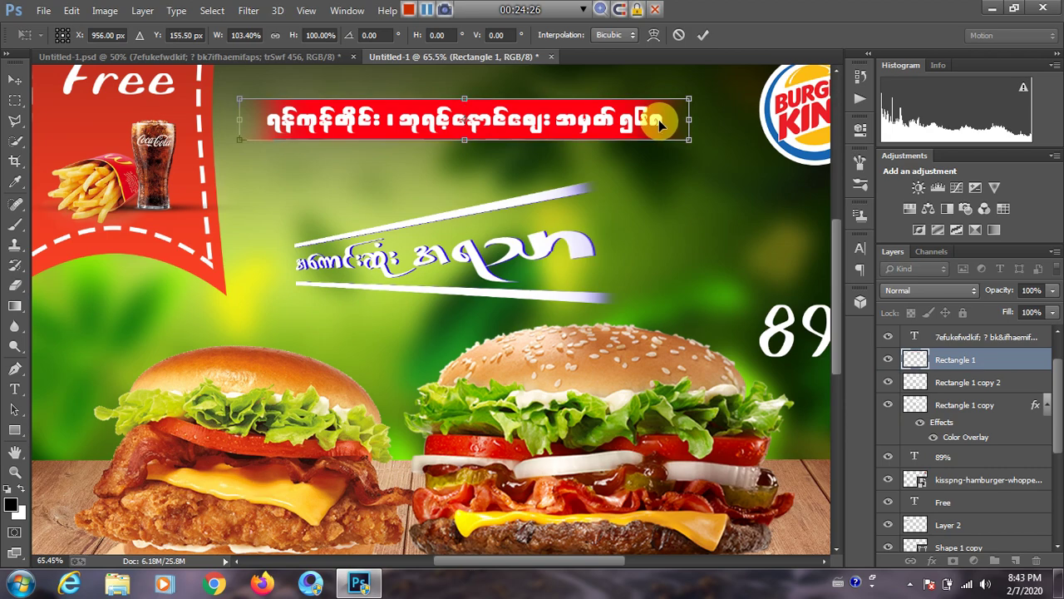
pyautogui.click(708, 32)
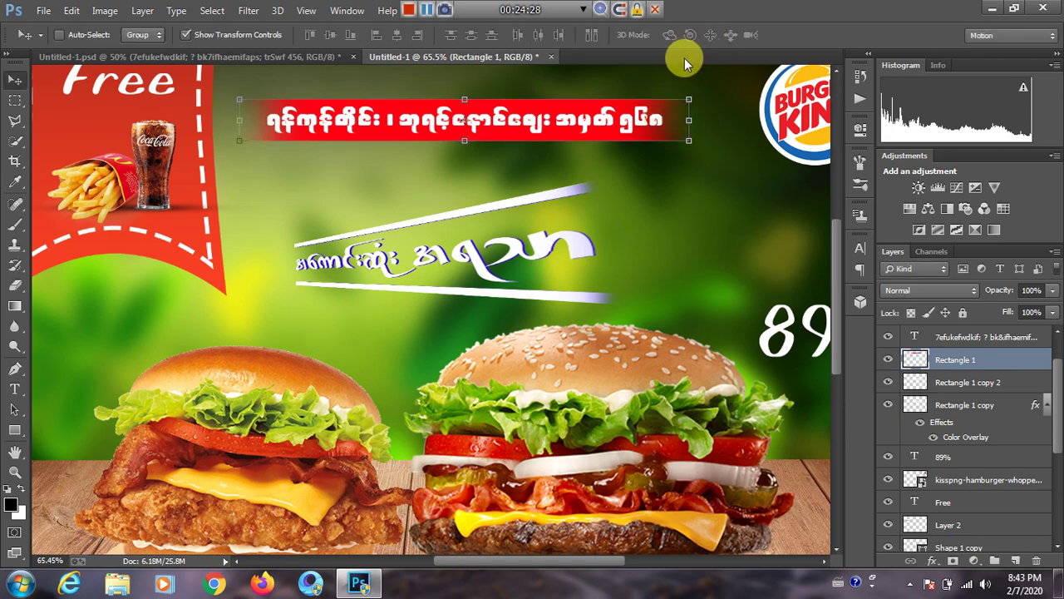
# Lower the opacity of the Rectangle 1 layer to 71%.
pyautogui.click(1052, 290)
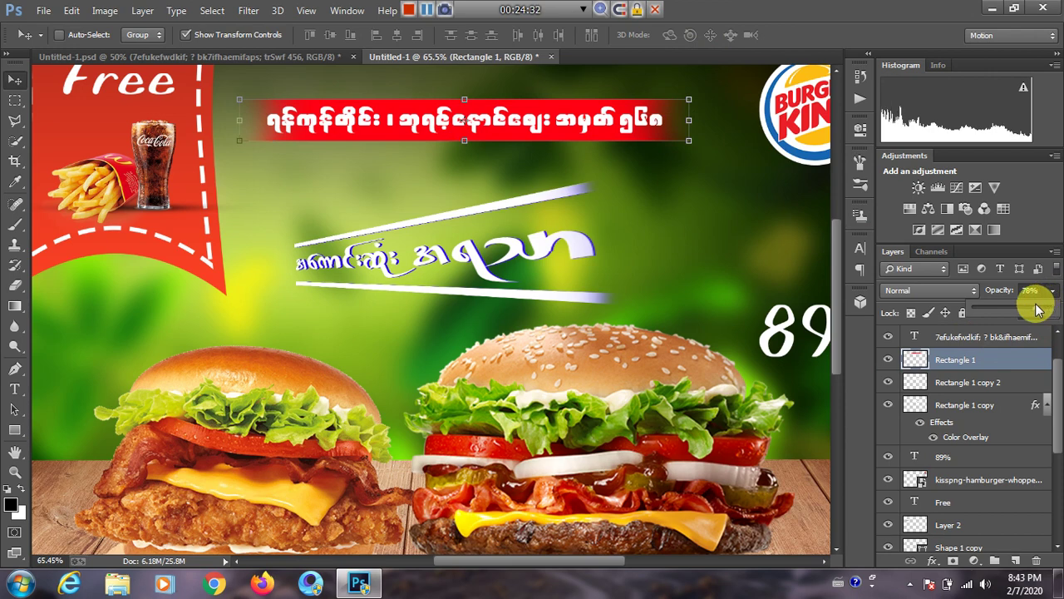
pyautogui.moveTo(1038, 310); pyautogui.dragTo(1032, 309)
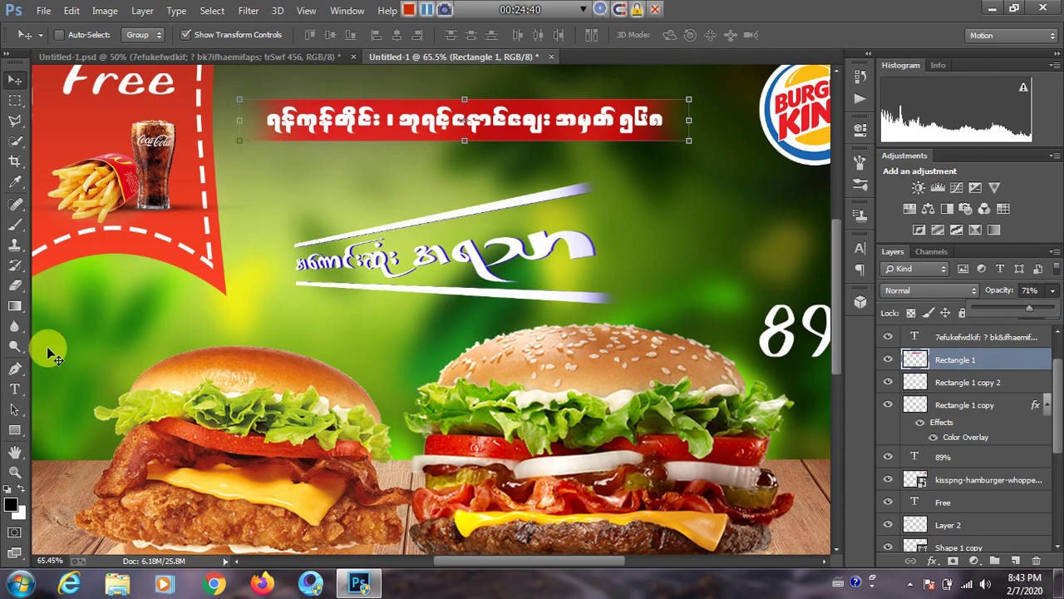
pyautogui.click(14, 408)
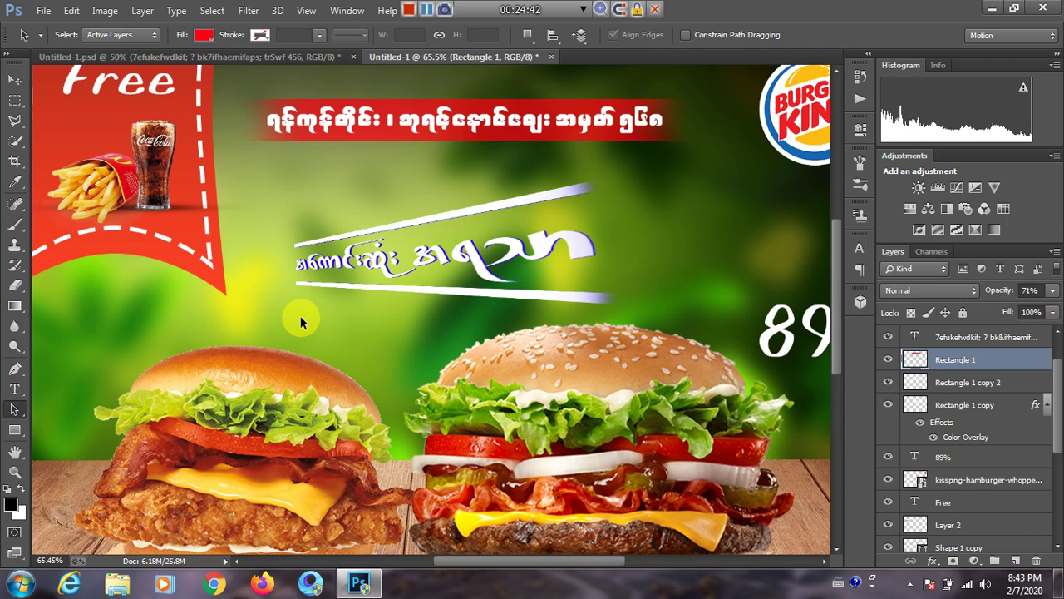
pyautogui.scroll(-3, 300, 315)
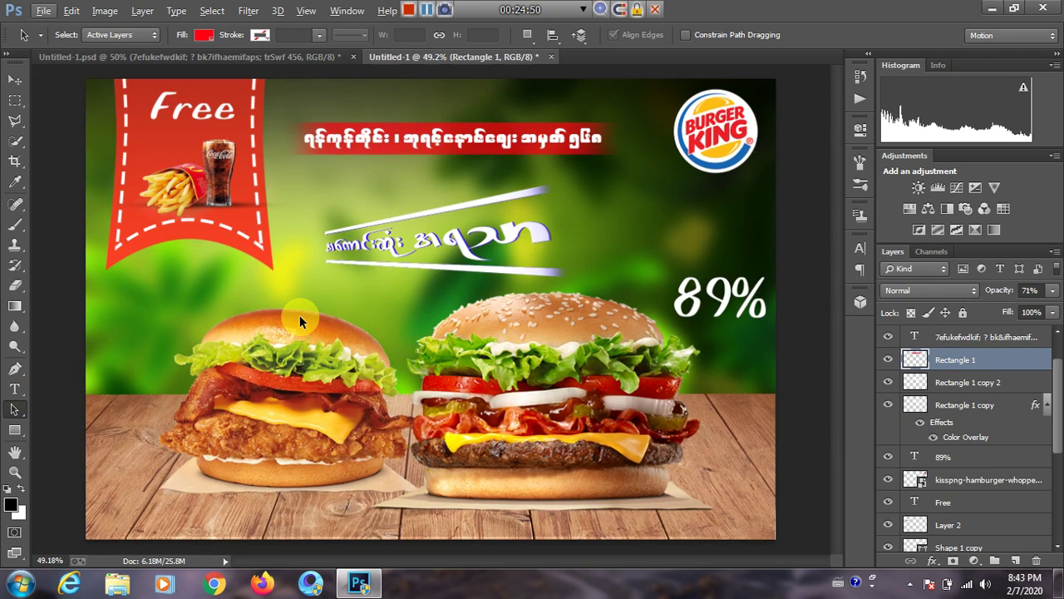
# In Untitled-1.psd, collapse Group 1 and toggle Layer 3's visibility to examine its effect, then compare that poster with the Untitled-1 document.
pyautogui.click(208, 58)
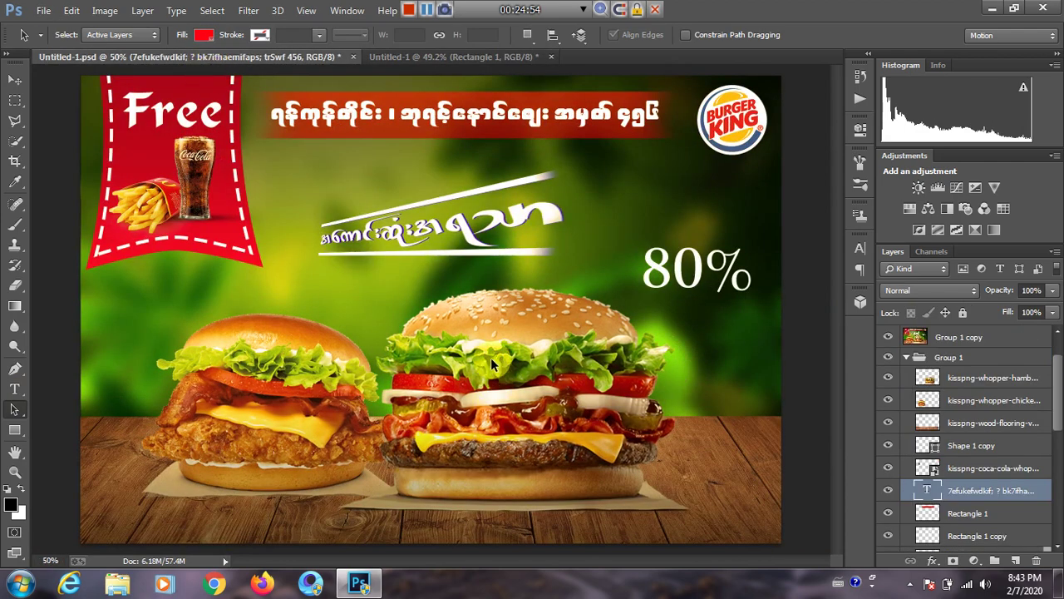
pyautogui.scroll(-1, 478, 375)
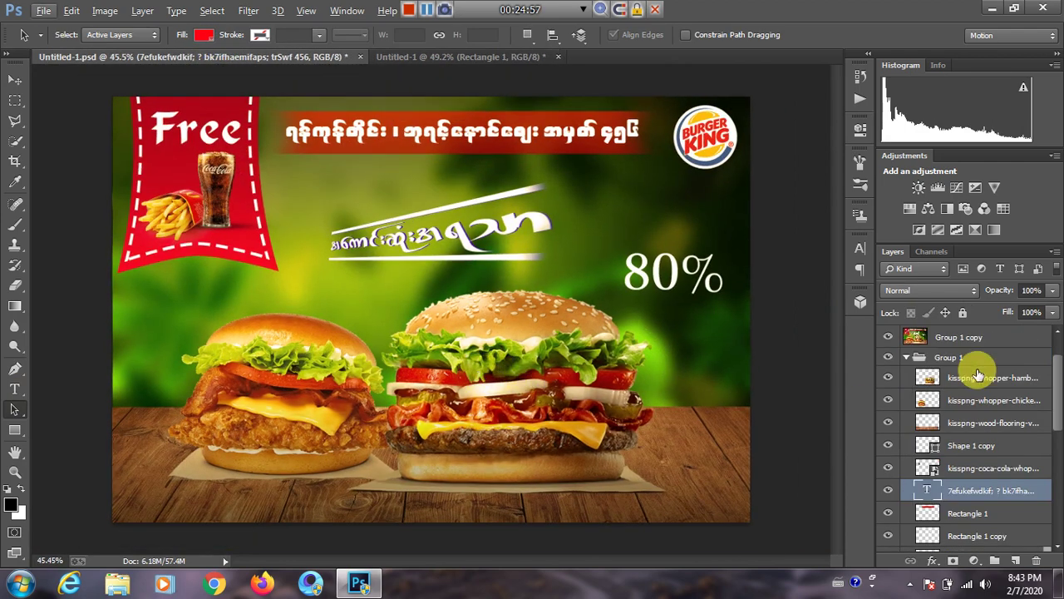
pyautogui.click(907, 357)
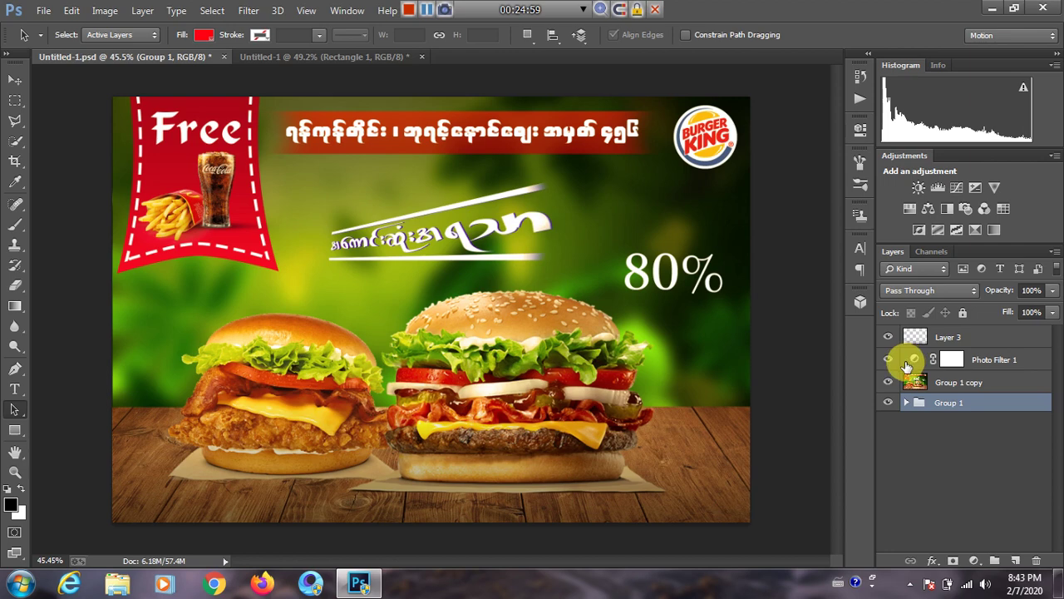
pyautogui.click(889, 338)
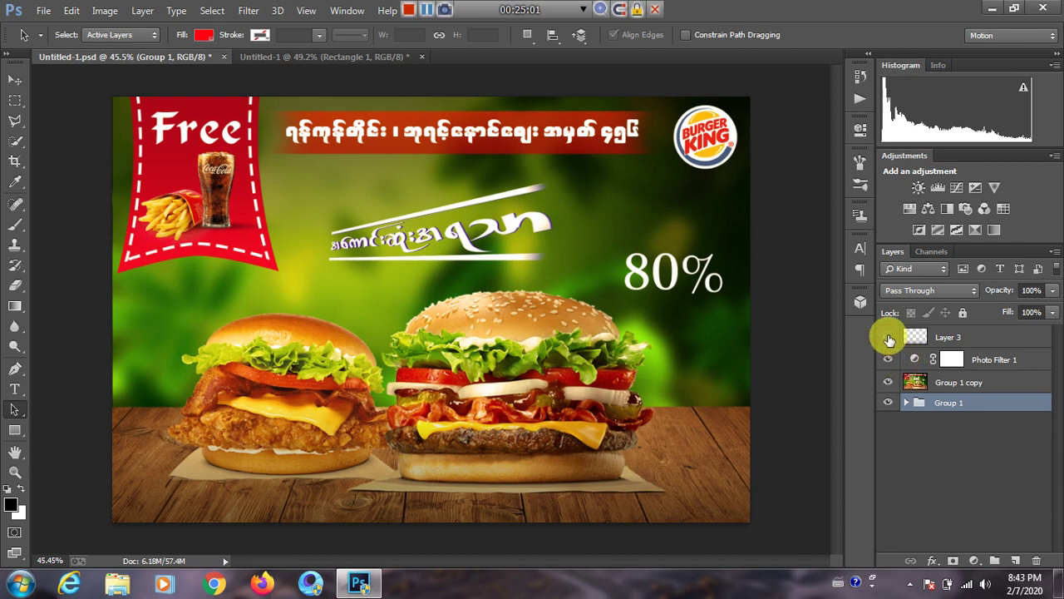
pyautogui.click(889, 338)
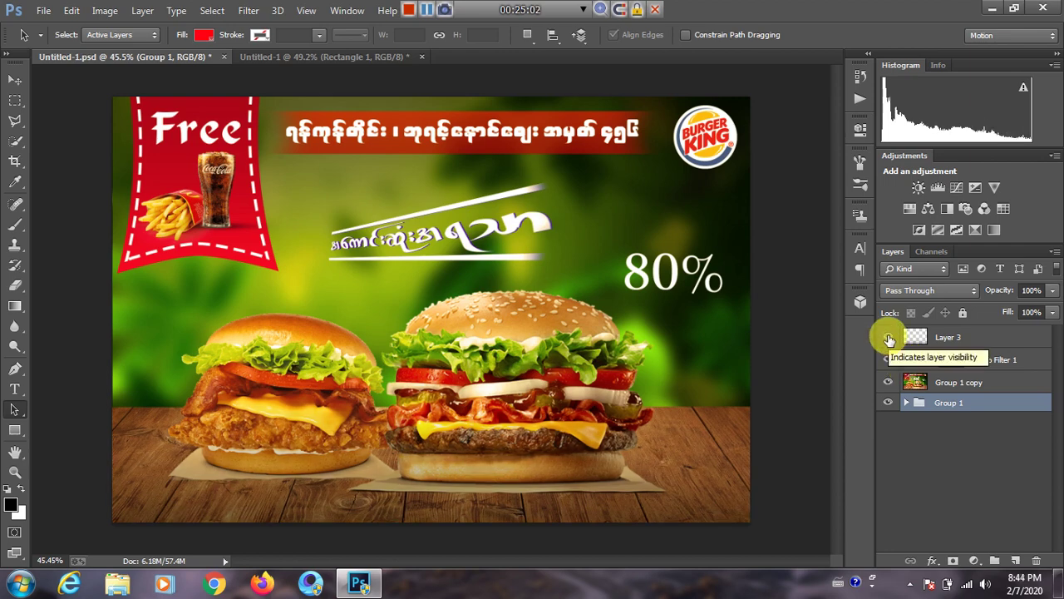
pyautogui.click(889, 337)
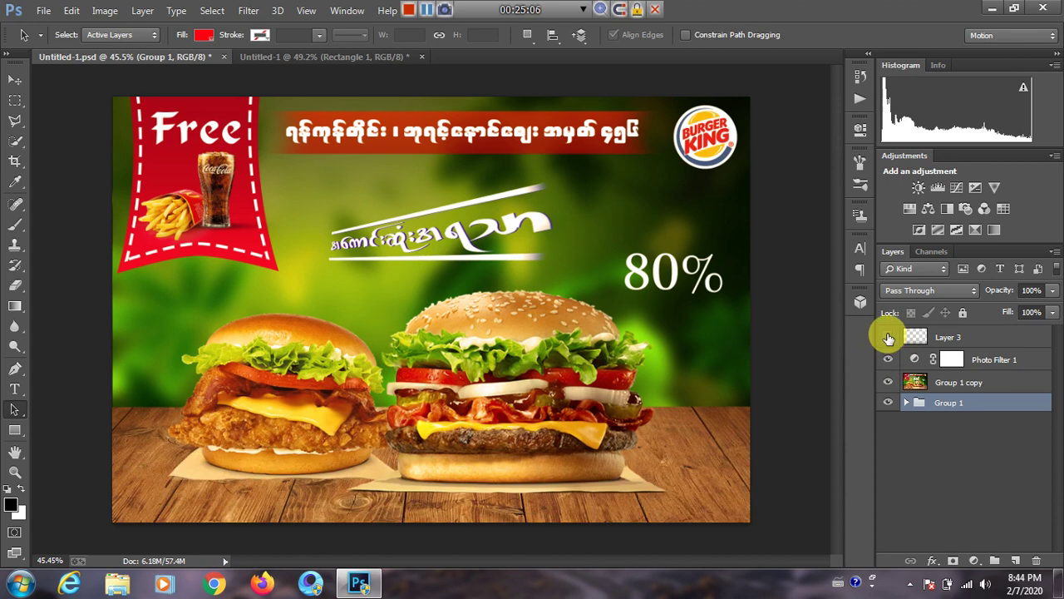
pyautogui.click(889, 338)
pyautogui.click(889, 337)
pyautogui.click(889, 338)
pyautogui.click(889, 338)
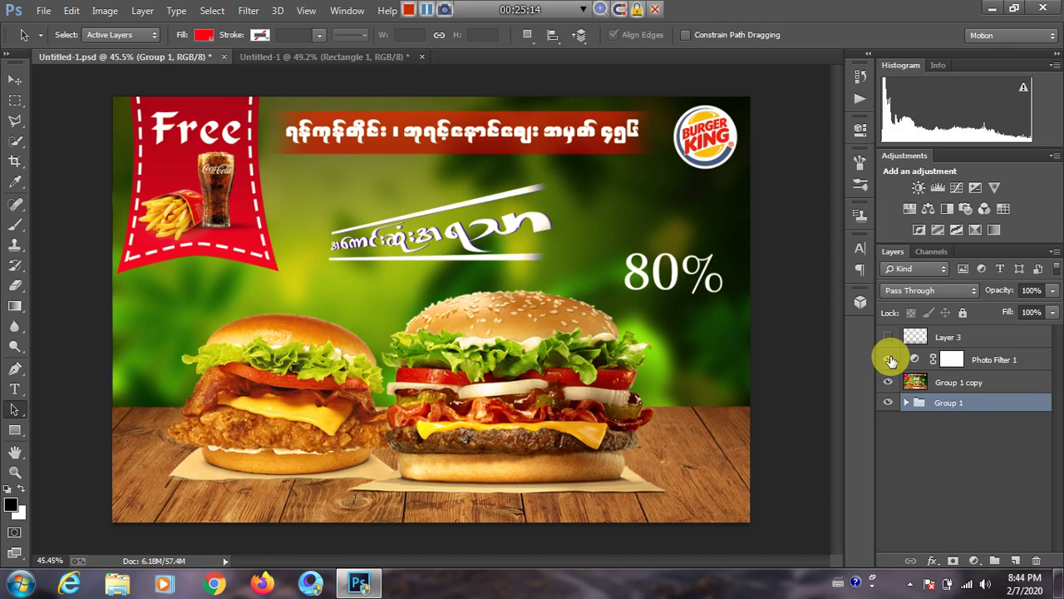
pyautogui.click(889, 336)
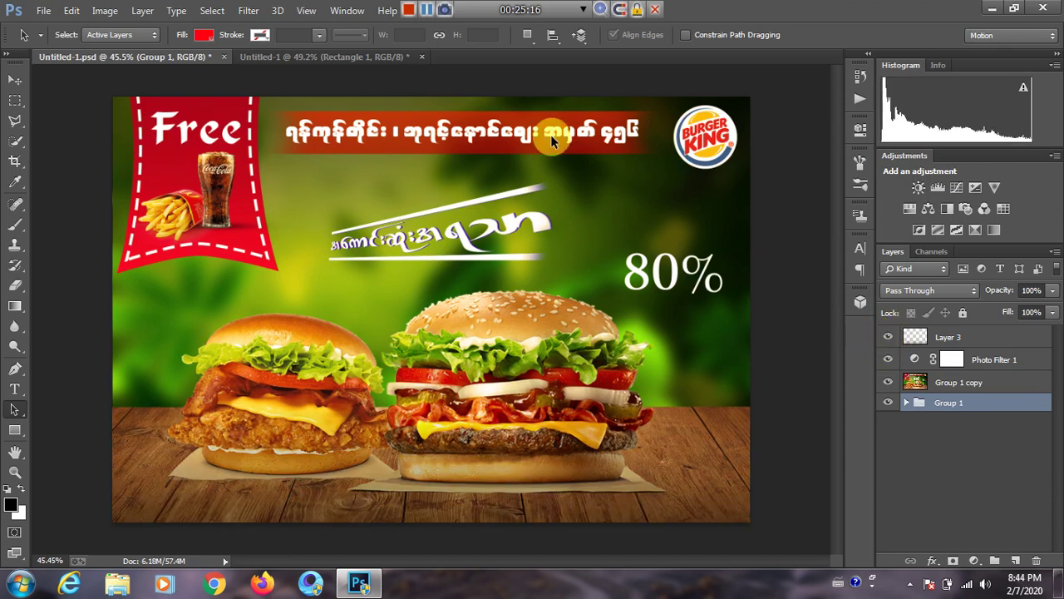
pyautogui.click(345, 55)
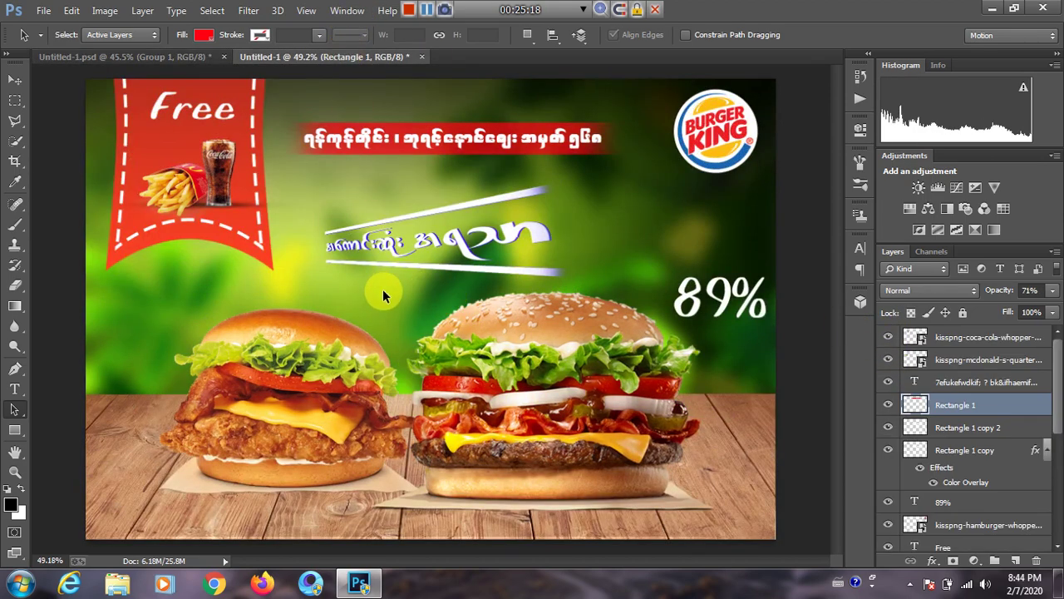
pyautogui.hotkey('ctrl', 'Tab')
pyautogui.hotkey('ctrl', 'Tab')
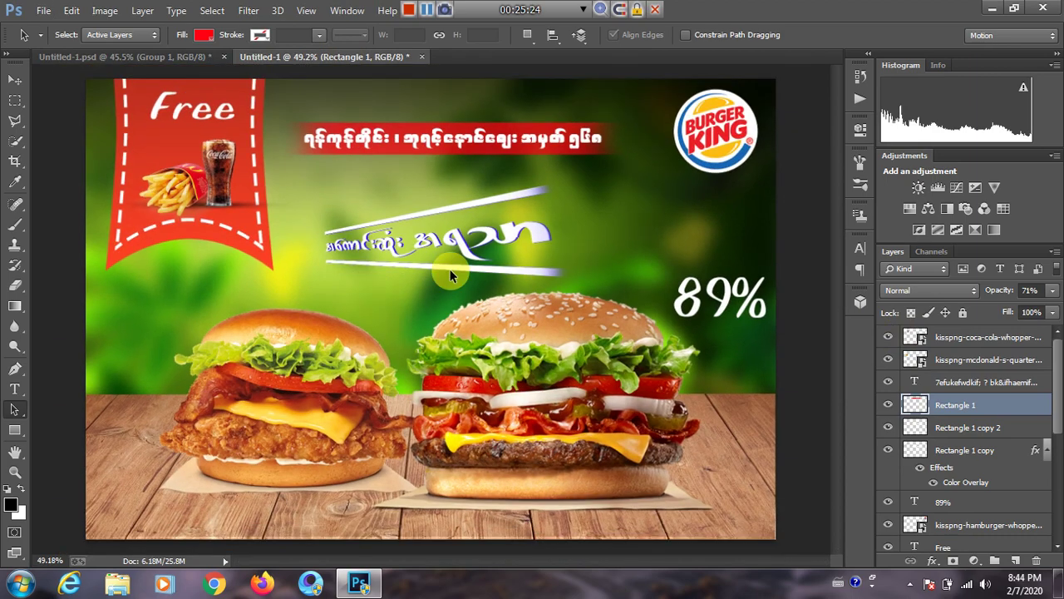
# Merge all layers of the Untitled-1 document, from Layer 0 up to the cola layer, into one layer and check it by toggling its visibility.
pyautogui.scroll(-5, 992, 428)
pyautogui.scroll(-3, 992, 428)
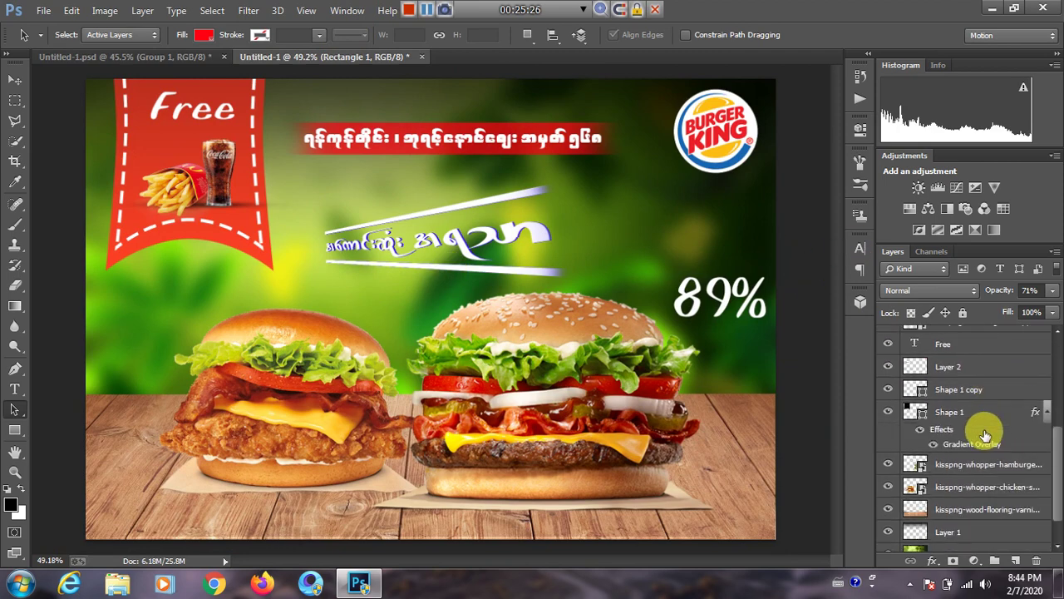
pyautogui.scroll(8, 956, 457)
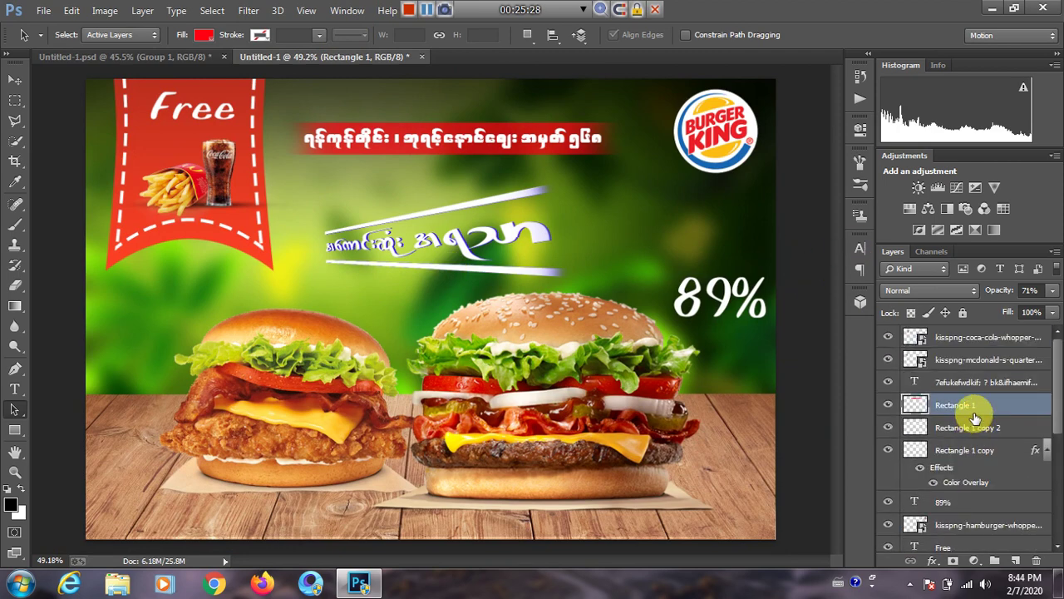
pyautogui.click(988, 338)
pyautogui.scroll(-5, 1004, 463)
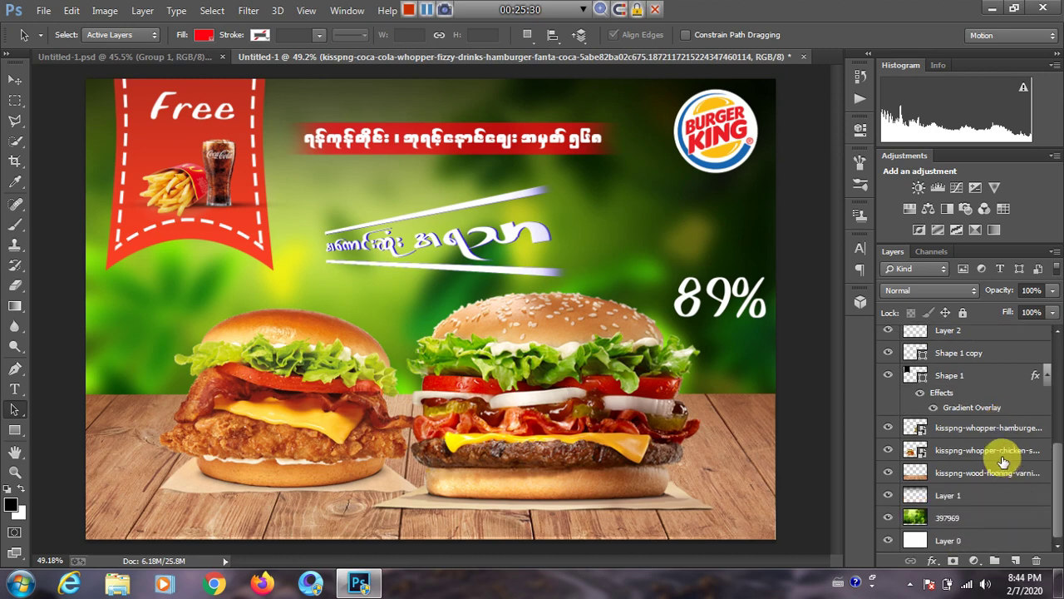
pyautogui.scroll(2, 984, 530)
pyautogui.scroll(4, 984, 524)
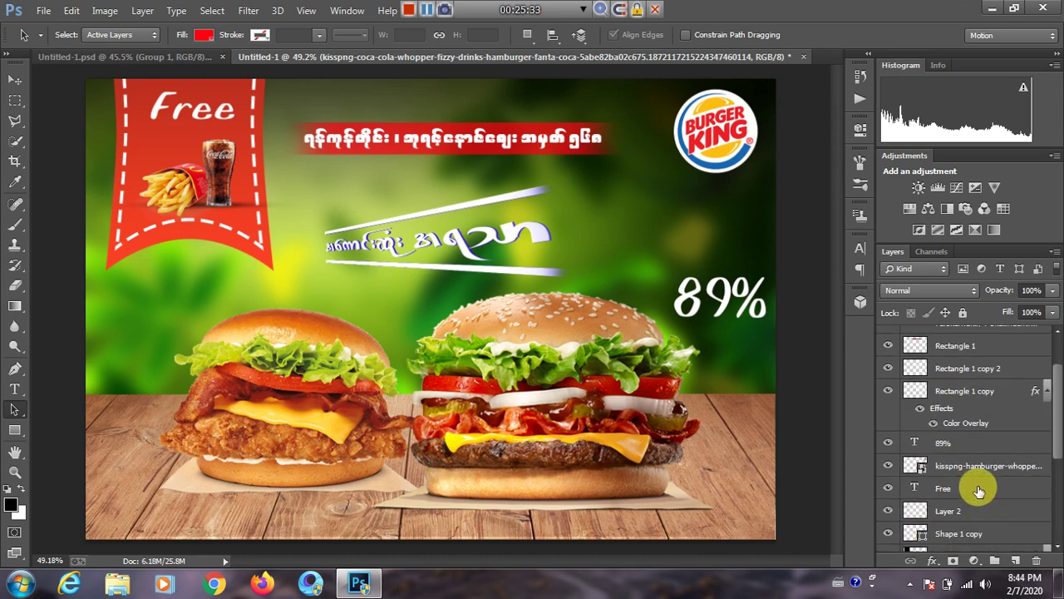
pyautogui.scroll(-5, 980, 499)
pyautogui.scroll(-2, 977, 487)
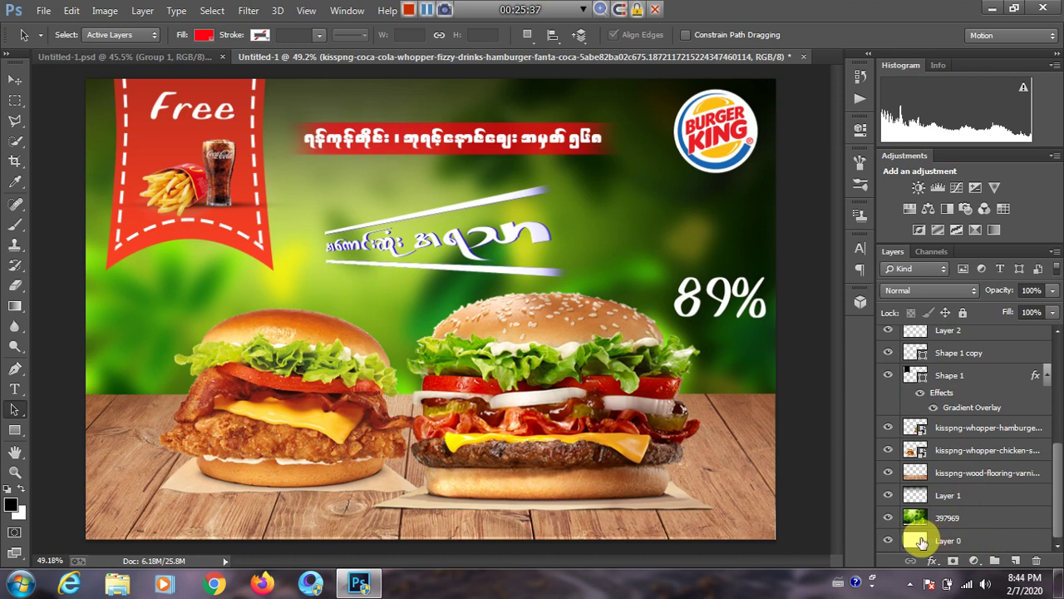
pyautogui.click(922, 542)
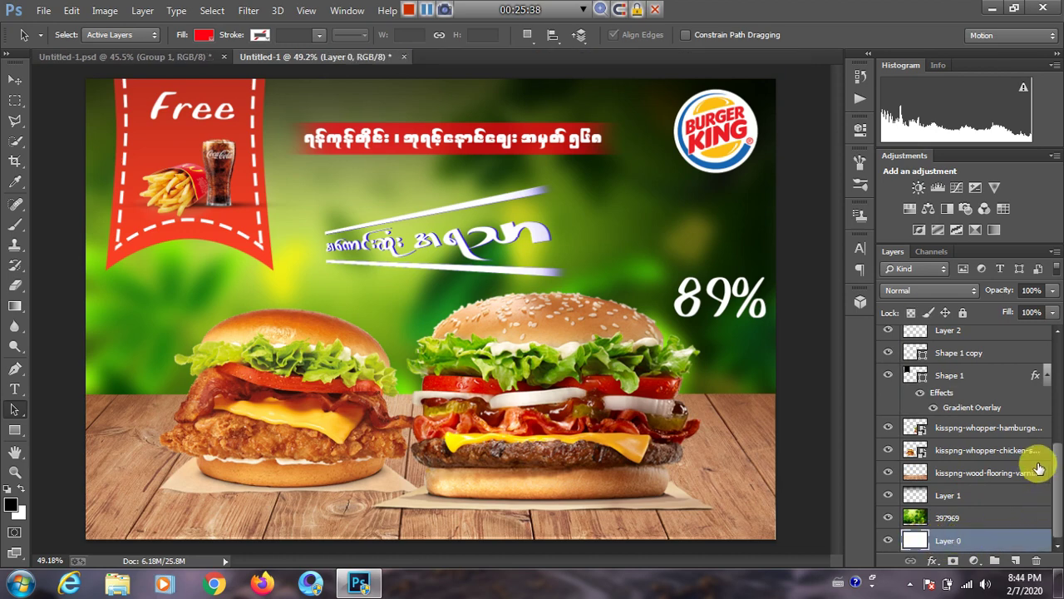
pyautogui.scroll(6, 1001, 513)
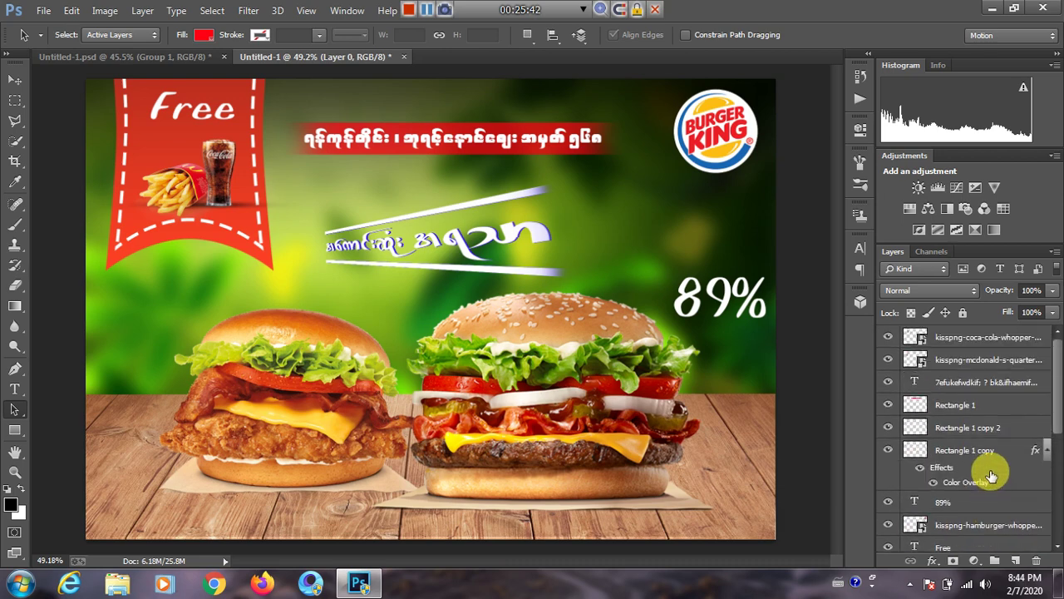
pyautogui.keyDown('shift'); pyautogui.click(980, 337); pyautogui.keyUp('shift')
pyautogui.scroll(-3, 980, 474)
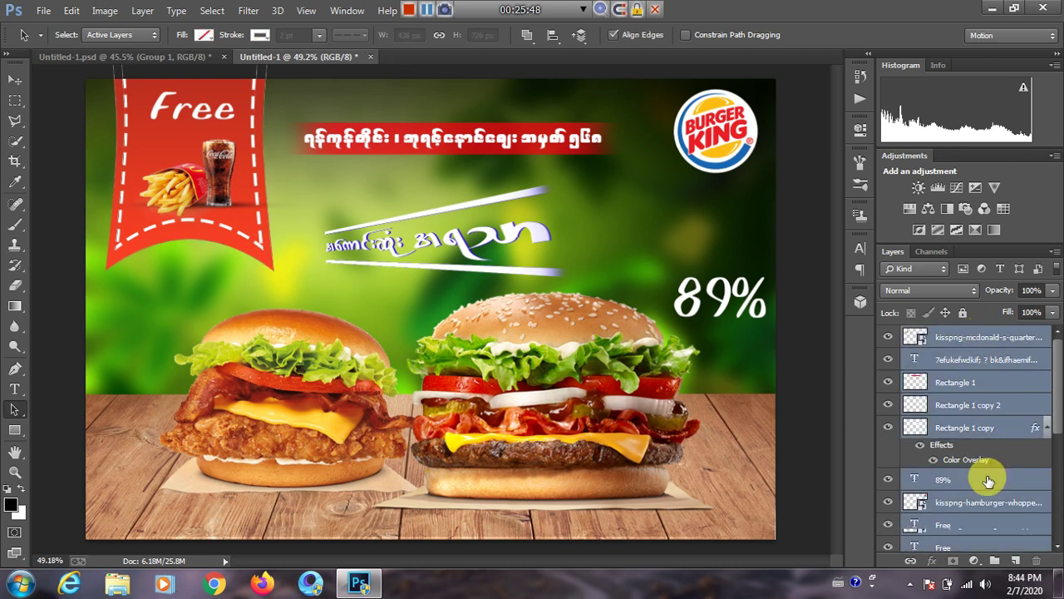
pyautogui.scroll(-2, 982, 470)
pyautogui.scroll(5, 983, 462)
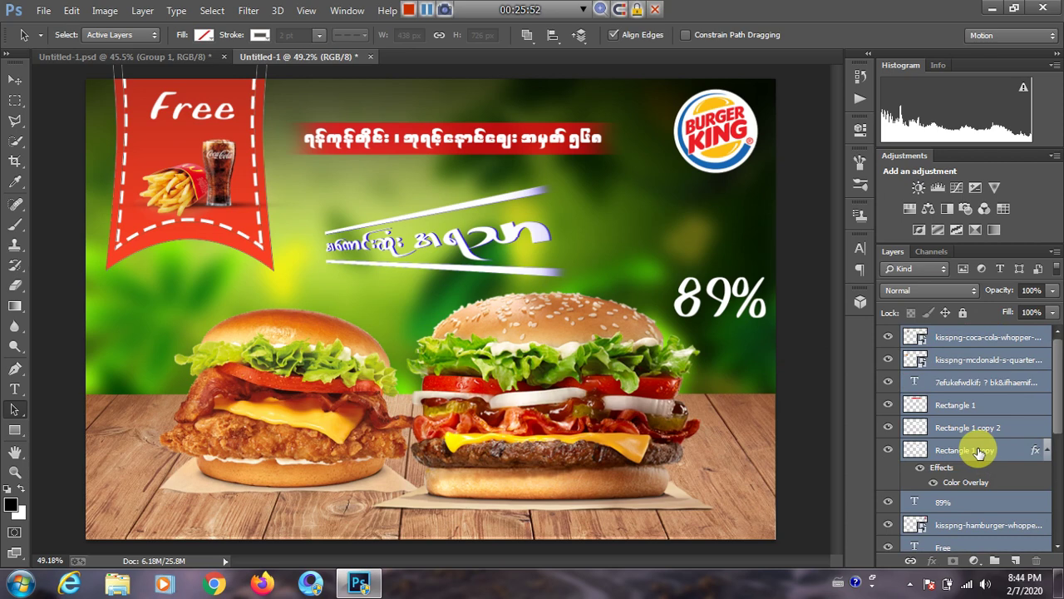
pyautogui.hotkey('ctrl', 'e')
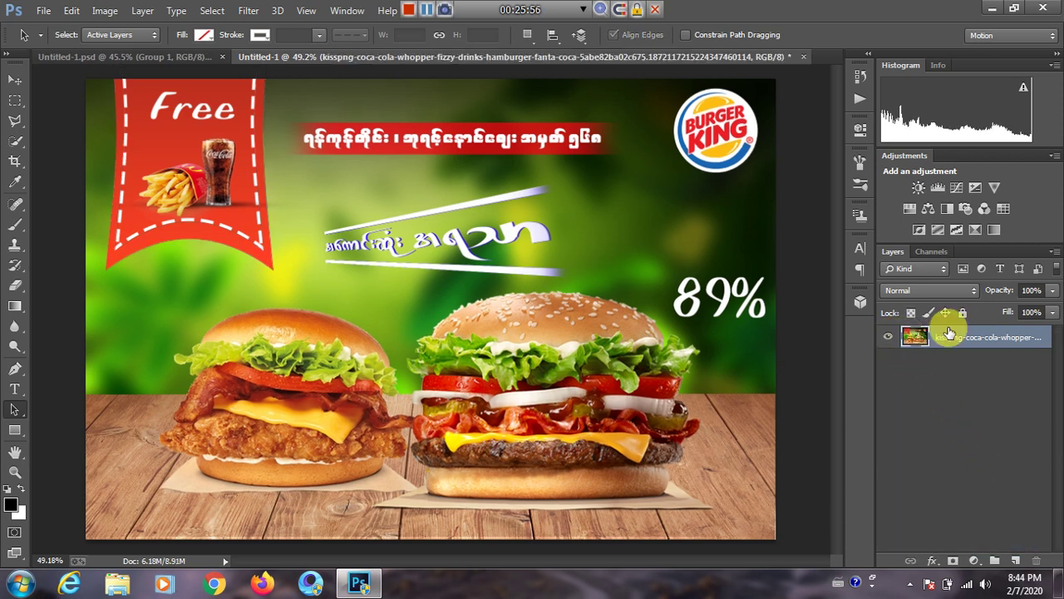
pyautogui.click(888, 337)
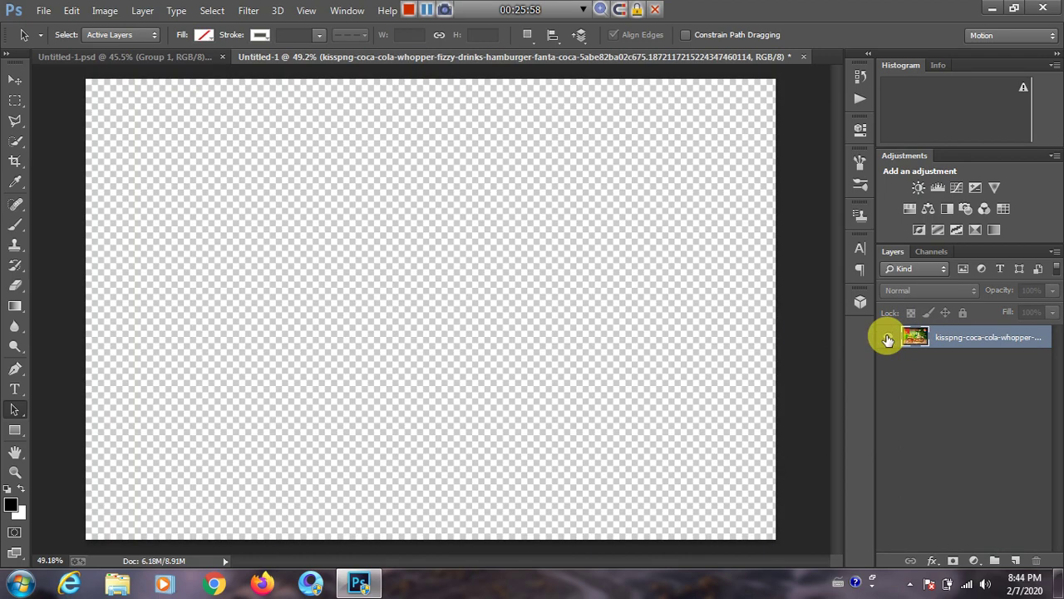
pyautogui.click(888, 337)
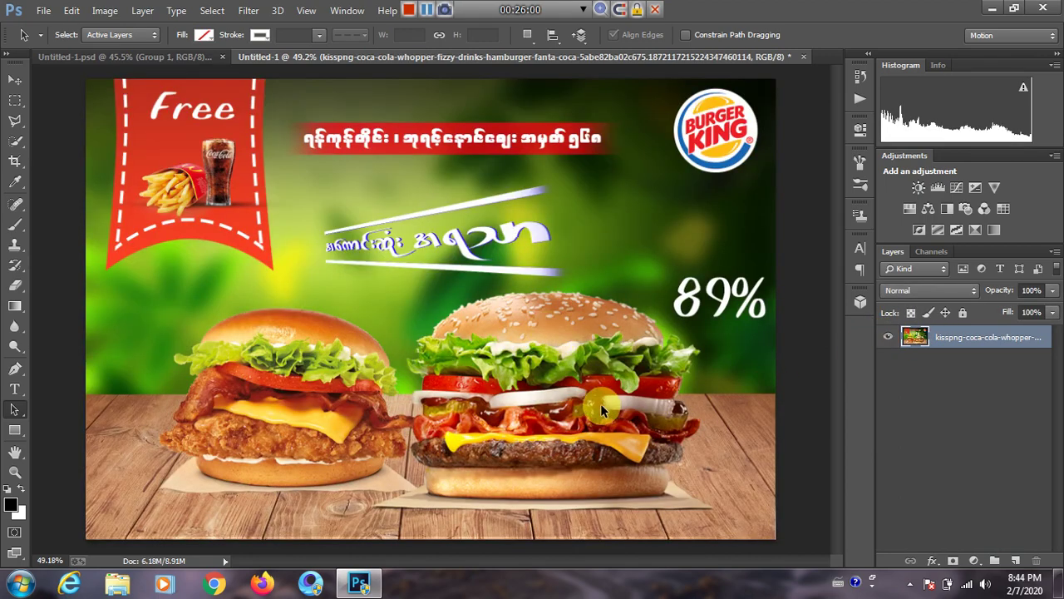
# Add a Photo Filter adjustment above the merged poster using the Yellow filter at 72% density, and compare the poster with and without it.
pyautogui.scroll(-1, 599, 401)
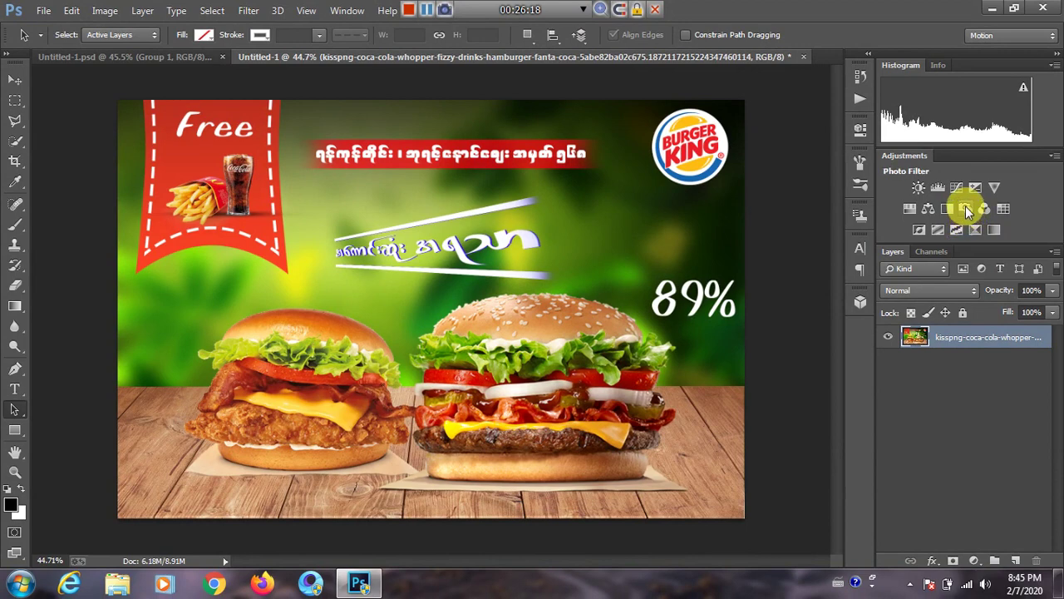
pyautogui.click(965, 208)
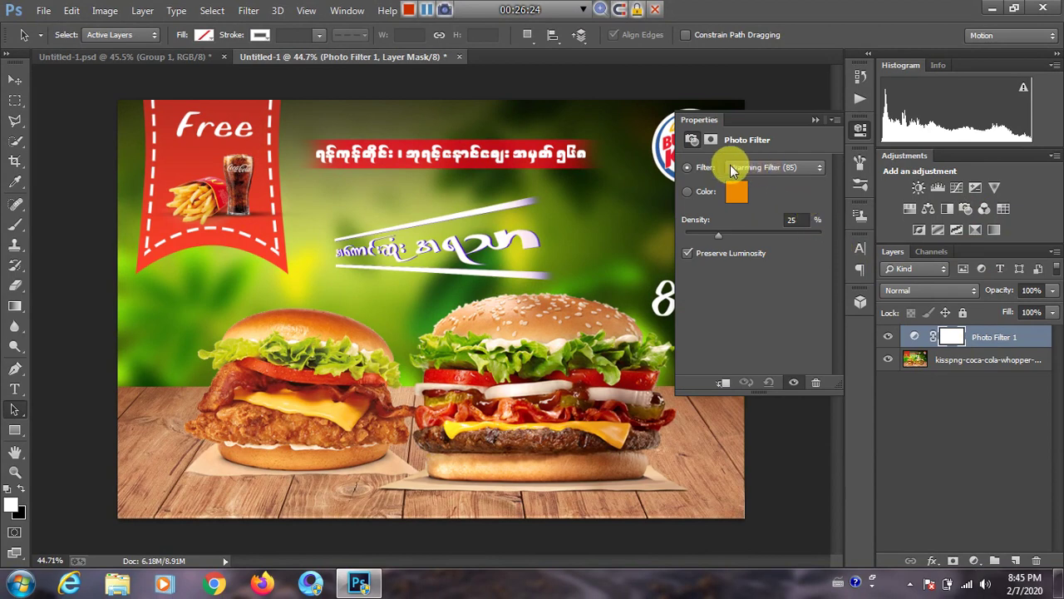
pyautogui.click(819, 169)
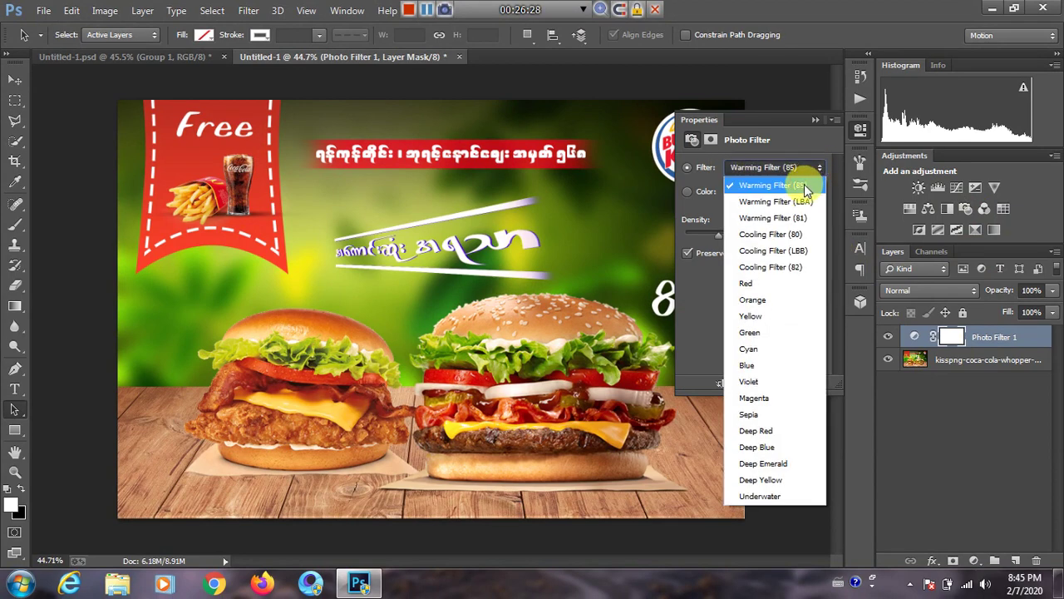
pyautogui.click(777, 316)
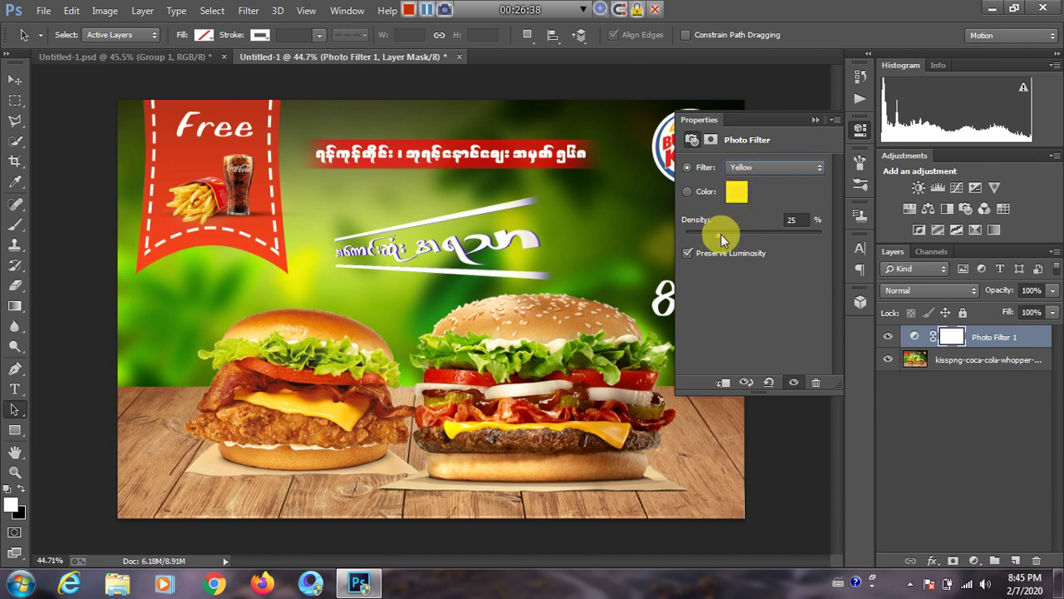
pyautogui.moveTo(721, 234); pyautogui.dragTo(782, 239)
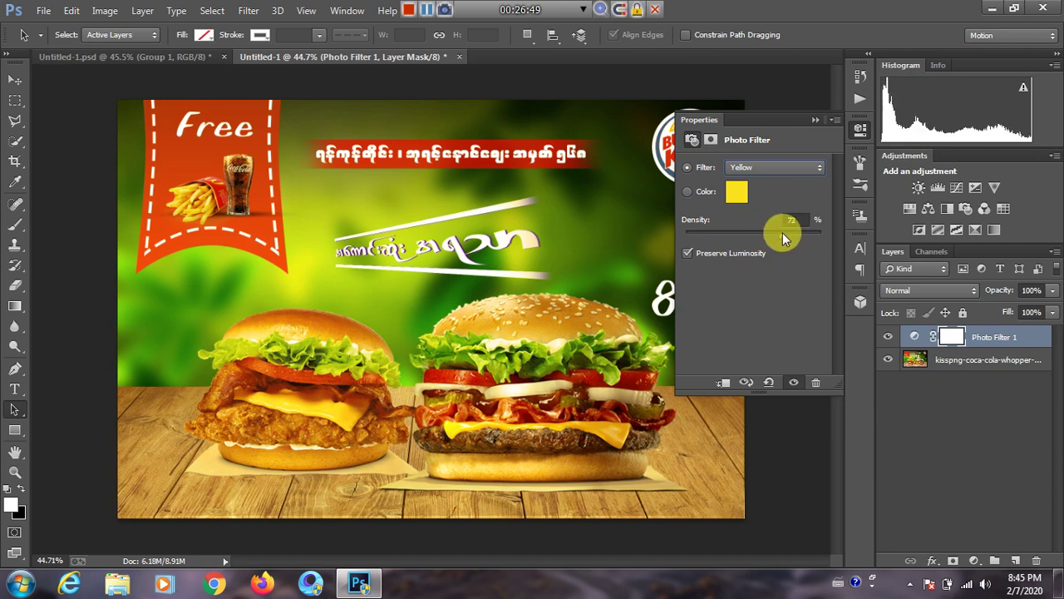
pyautogui.click(888, 336)
pyautogui.click(888, 336)
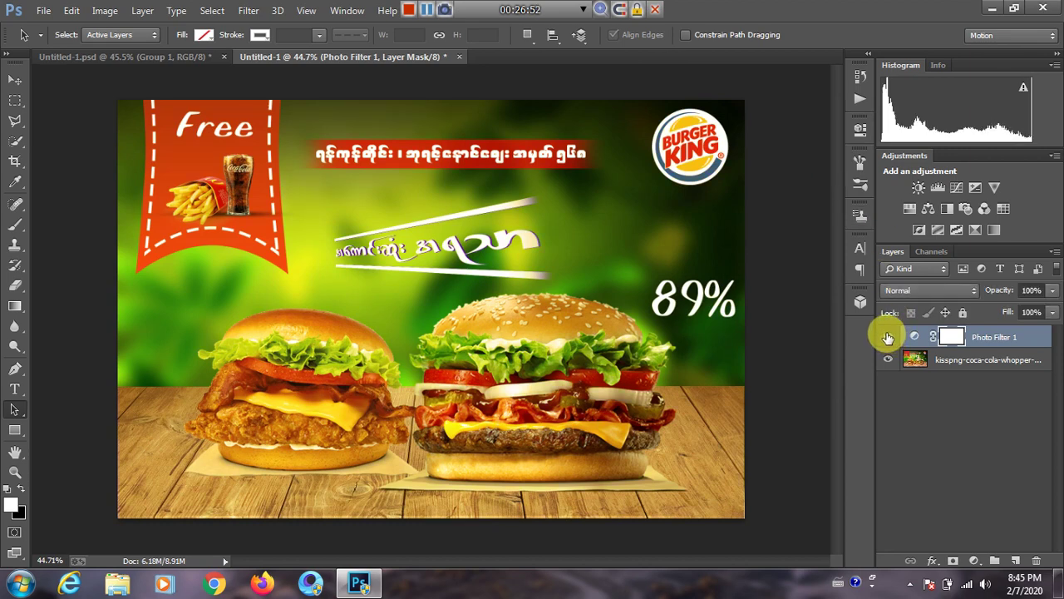
# Toggle the Photo Filter 1 layer's visibility to compare the poster with and without the yellow tint.
pyautogui.click(888, 336)
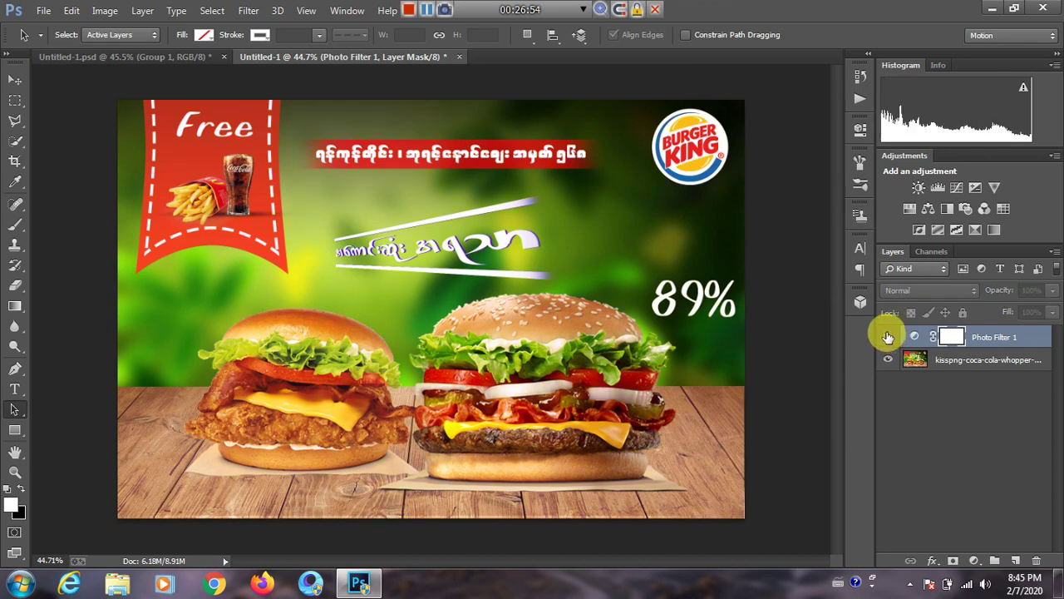
pyautogui.click(888, 336)
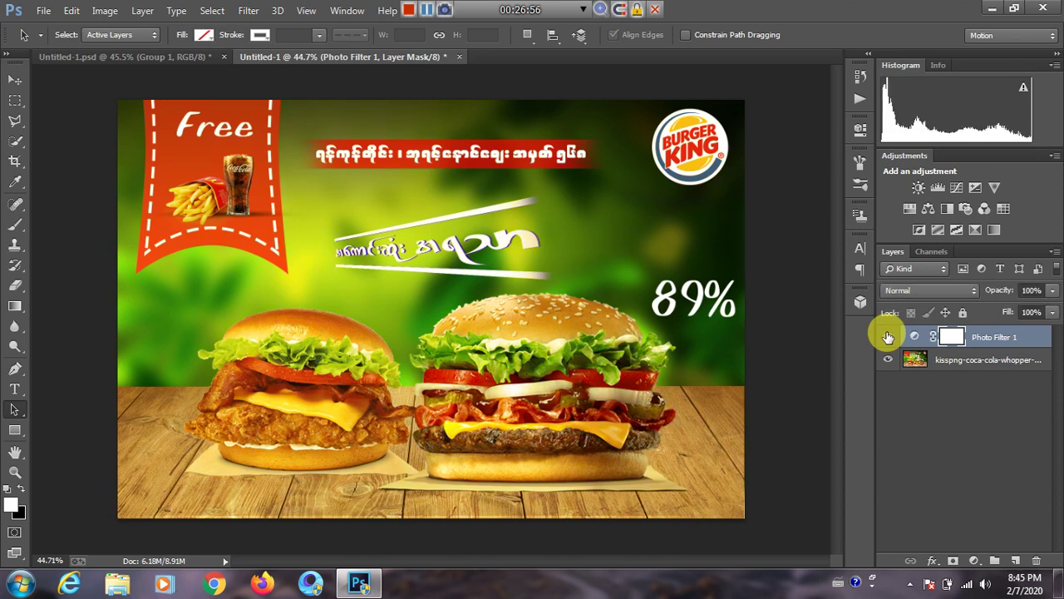
pyautogui.click(888, 336)
pyautogui.click(888, 336)
# Add a new empty layer above the Photo Filter 1 layer and set the foreground colour to black (000000).
pyautogui.click(1017, 560)
pyautogui.press('d')
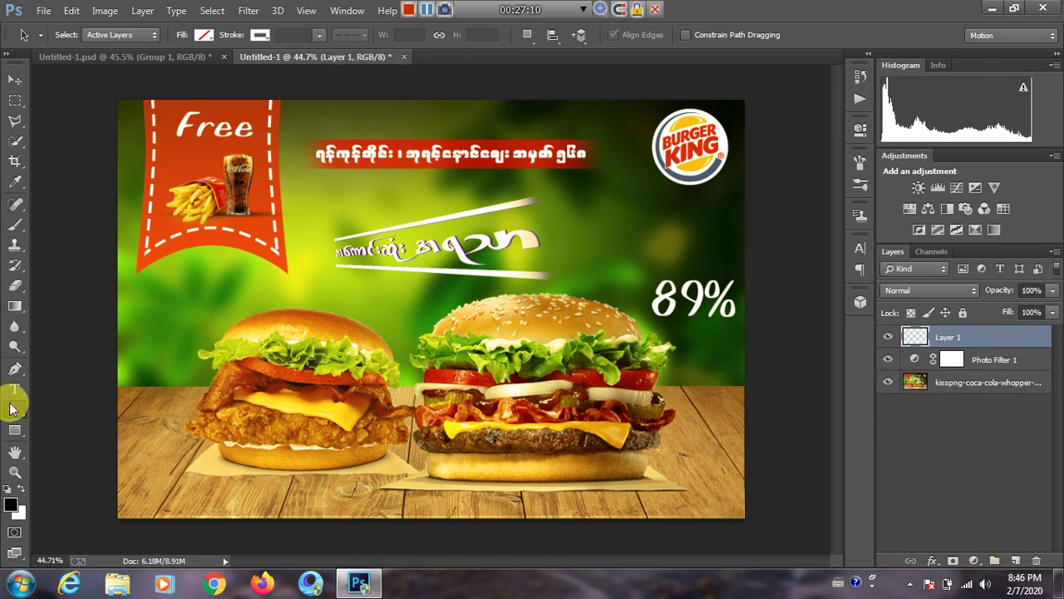
pyautogui.click(10, 504)
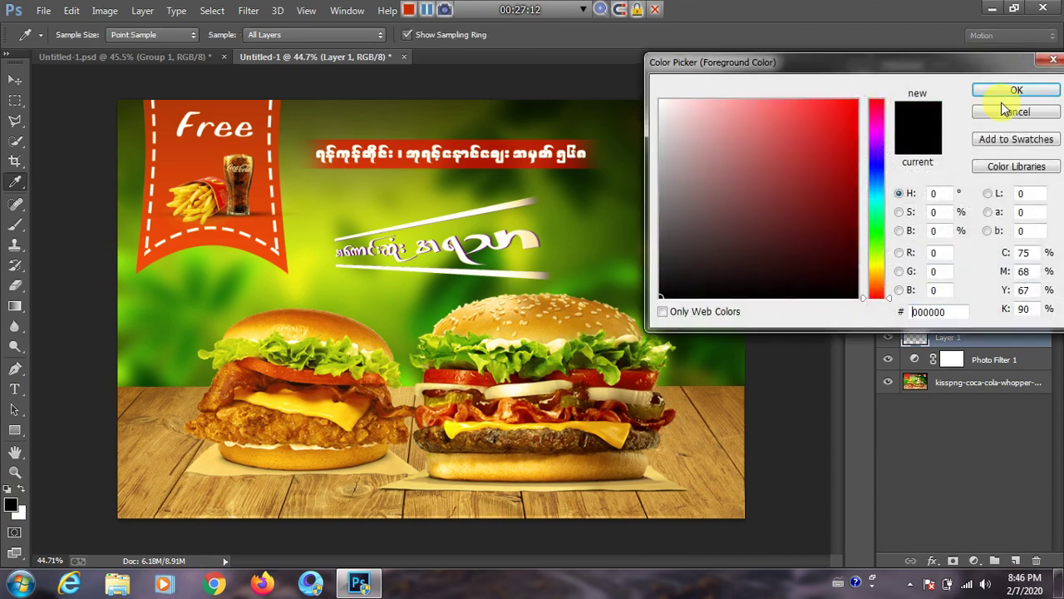
pyautogui.click(1022, 90)
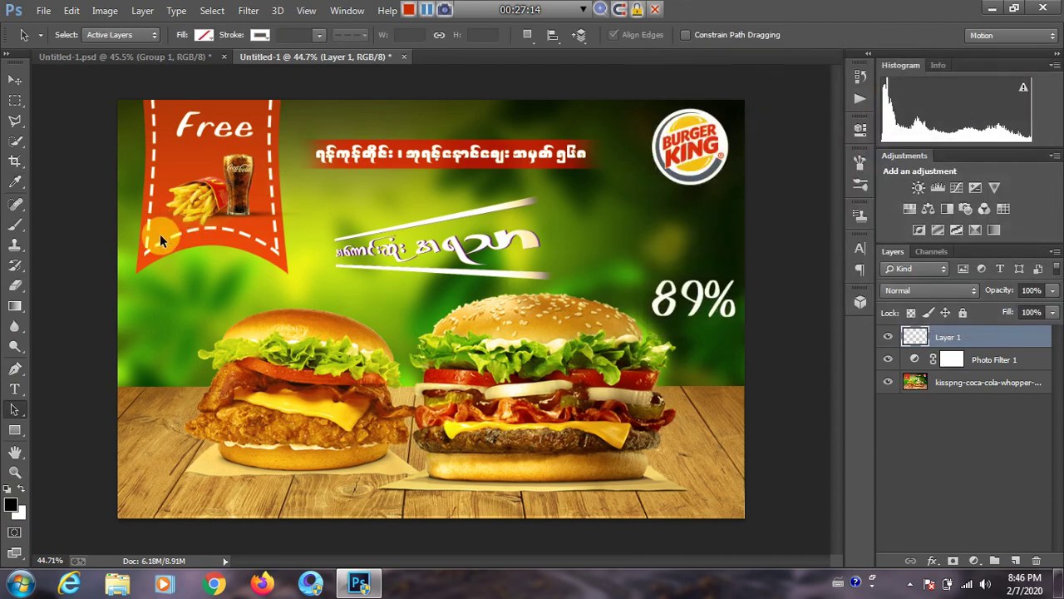
# Draw a black Foreground to Transparent linear gradient on Layer 1 from the poster's bottom edge up to just above the tabletop.
pyautogui.click(15, 306)
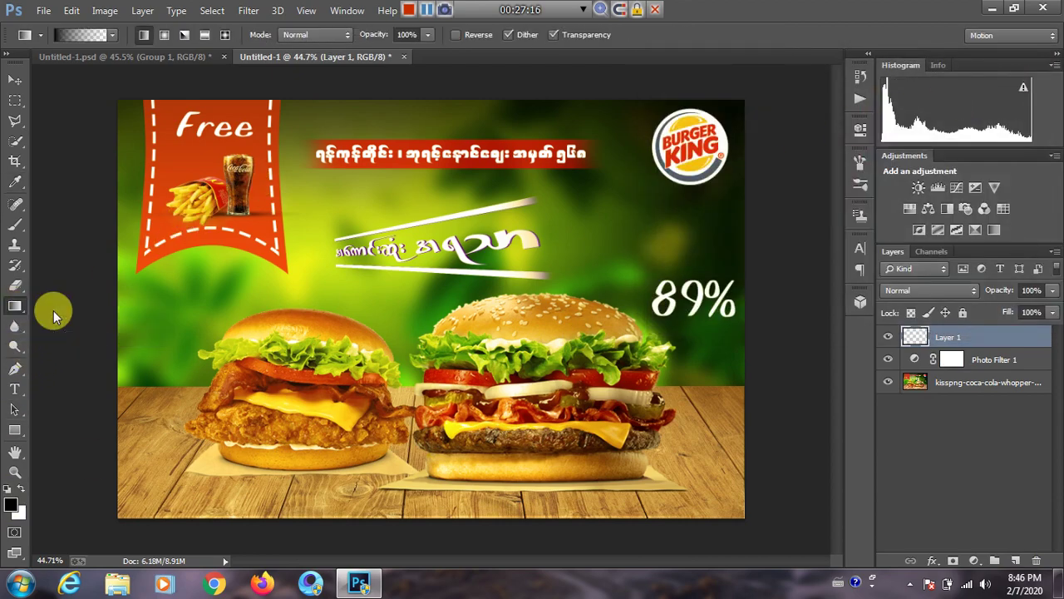
pyautogui.click(112, 35)
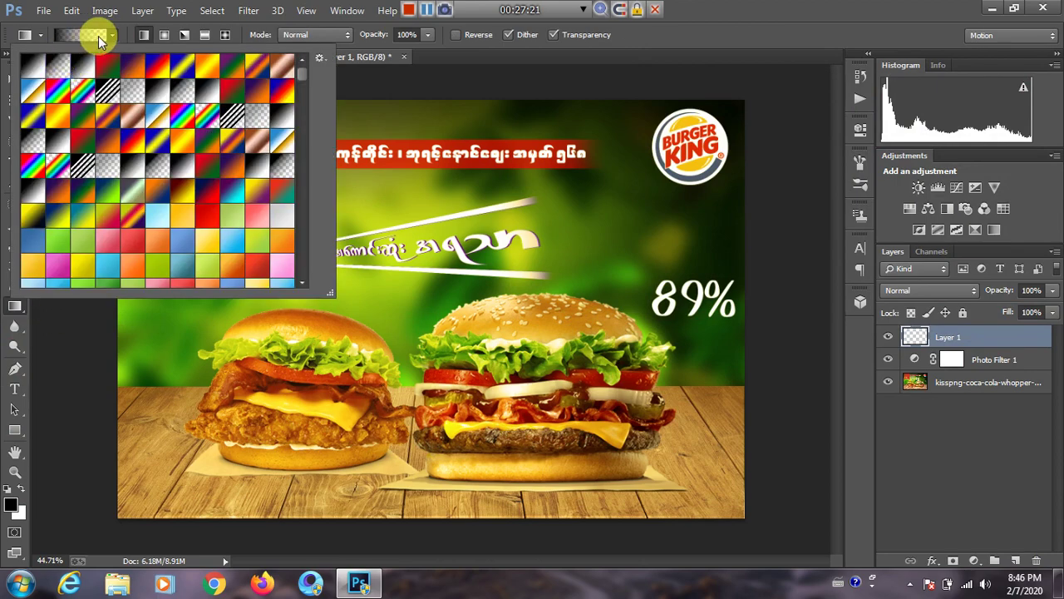
pyautogui.click(92, 35)
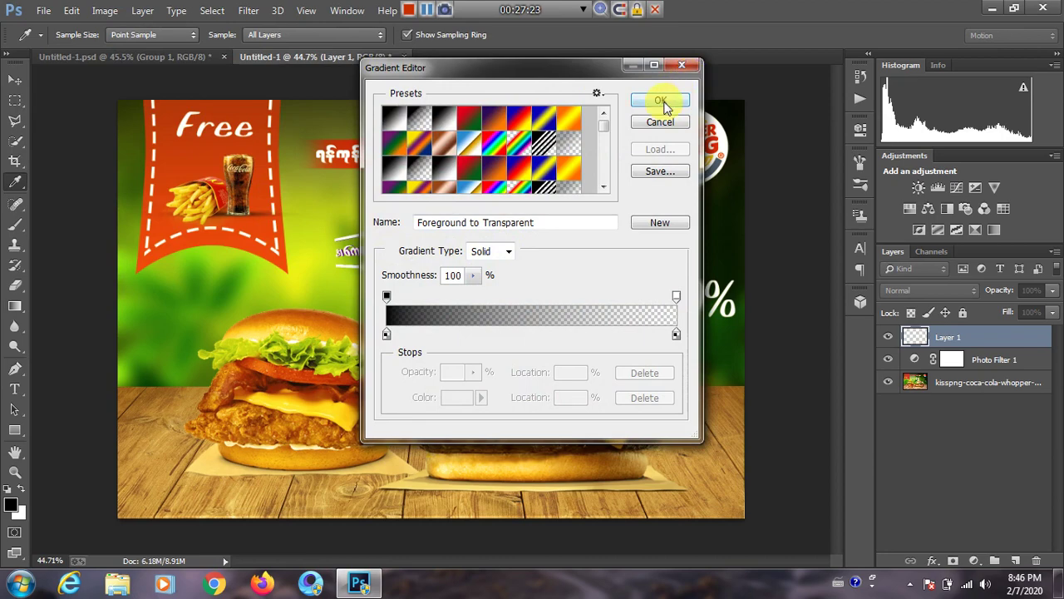
pyautogui.click(661, 100)
pyautogui.moveTo(414, 524); pyautogui.dragTo(411, 371)
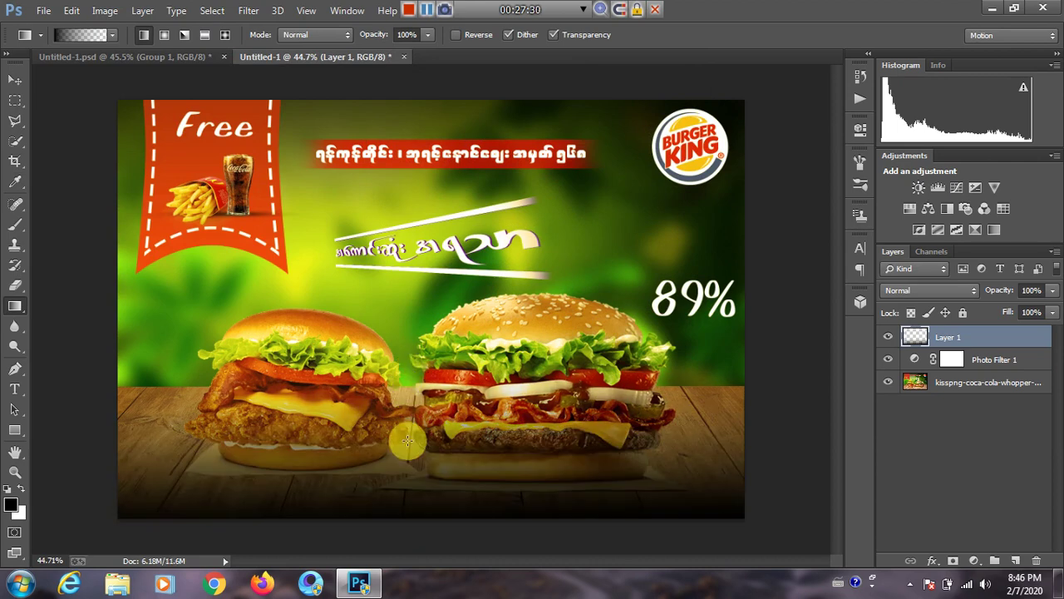
# Lower the opacity of the gradient layer, Layer 1, to 55%.
pyautogui.click(1053, 290)
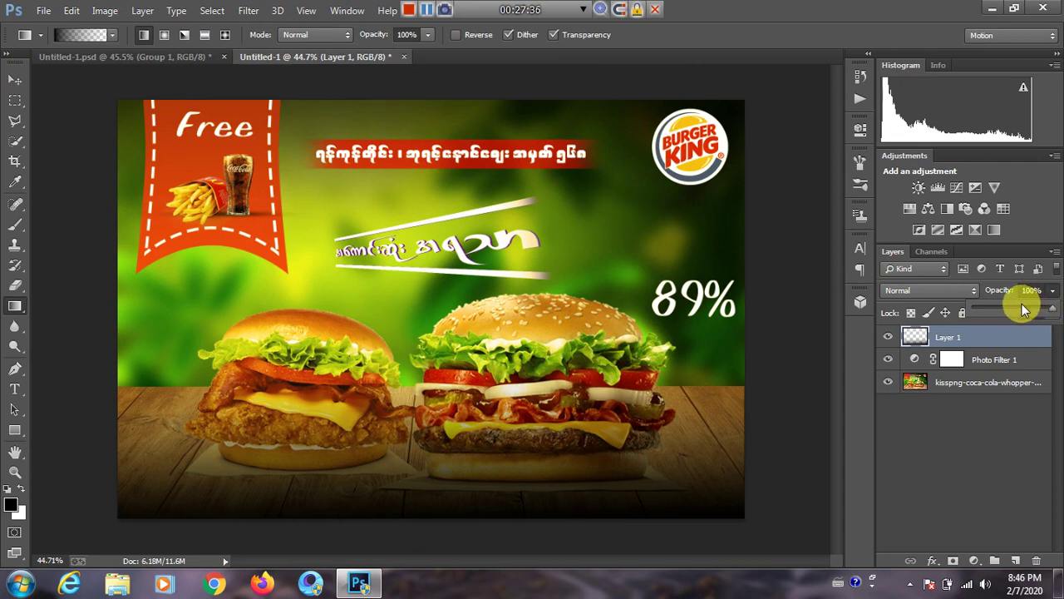
pyautogui.click(1027, 309)
pyautogui.moveTo(1028, 309); pyautogui.dragTo(1019, 310)
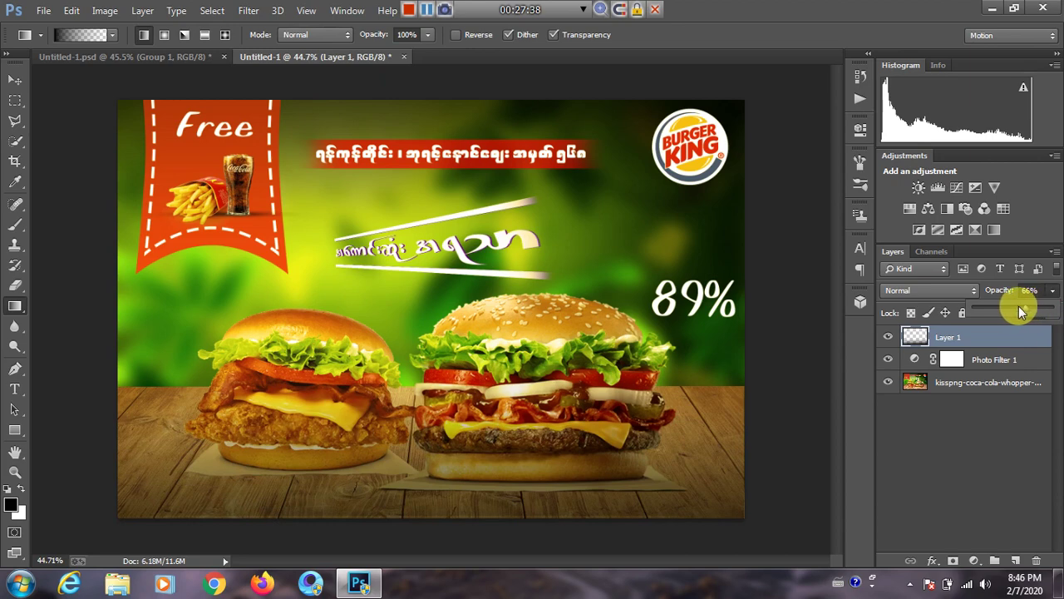
pyautogui.click(973, 307)
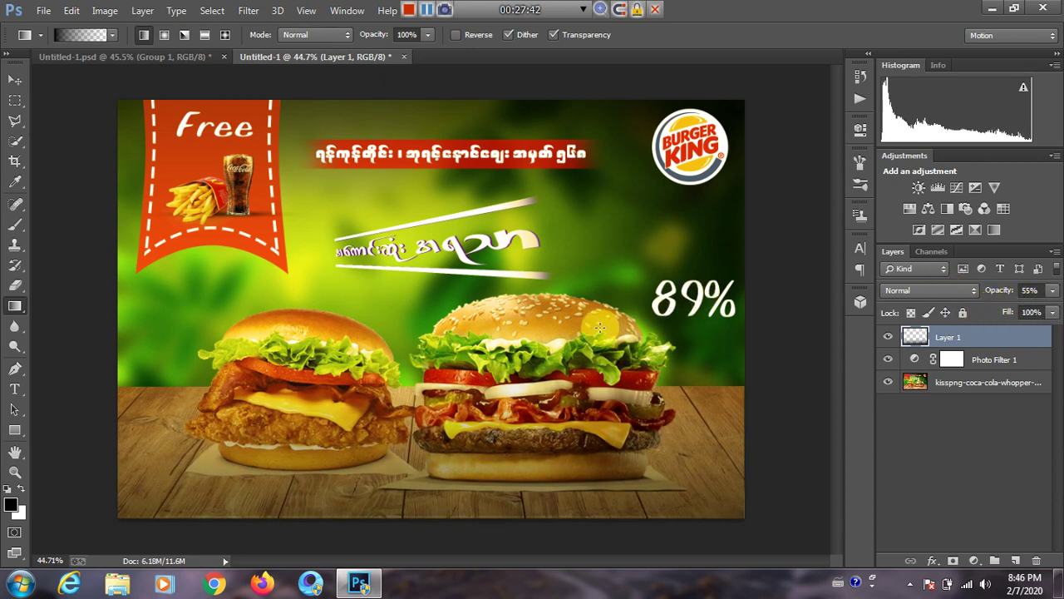
# Examine the gradient shading on the wooden table at different magnifications, with Layer 1 hidden and shown.
pyautogui.scroll(-2, 567, 317)
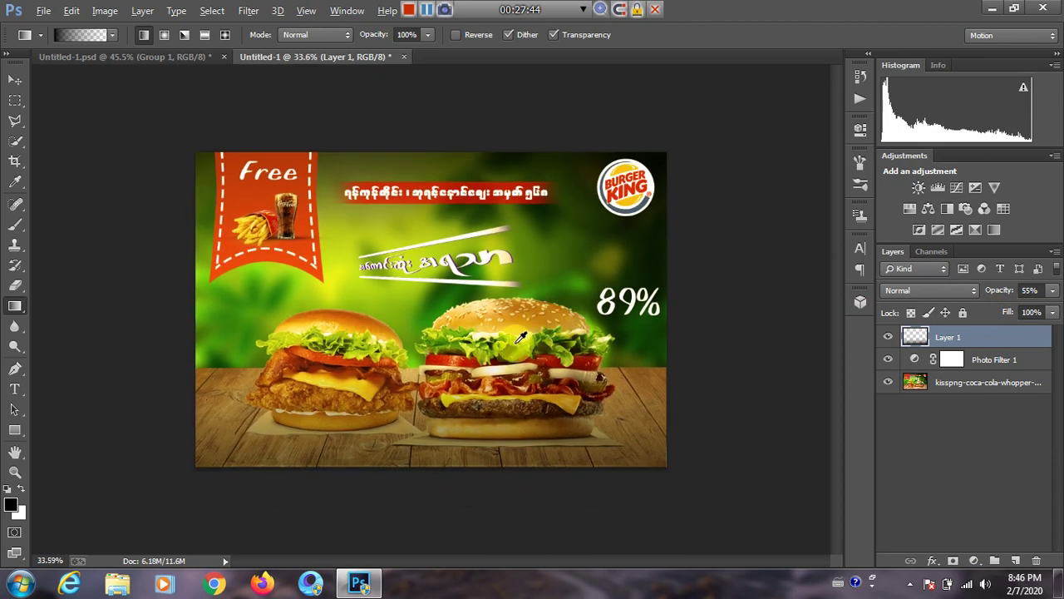
pyautogui.scroll(2, 374, 382)
pyautogui.scroll(1, 389, 399)
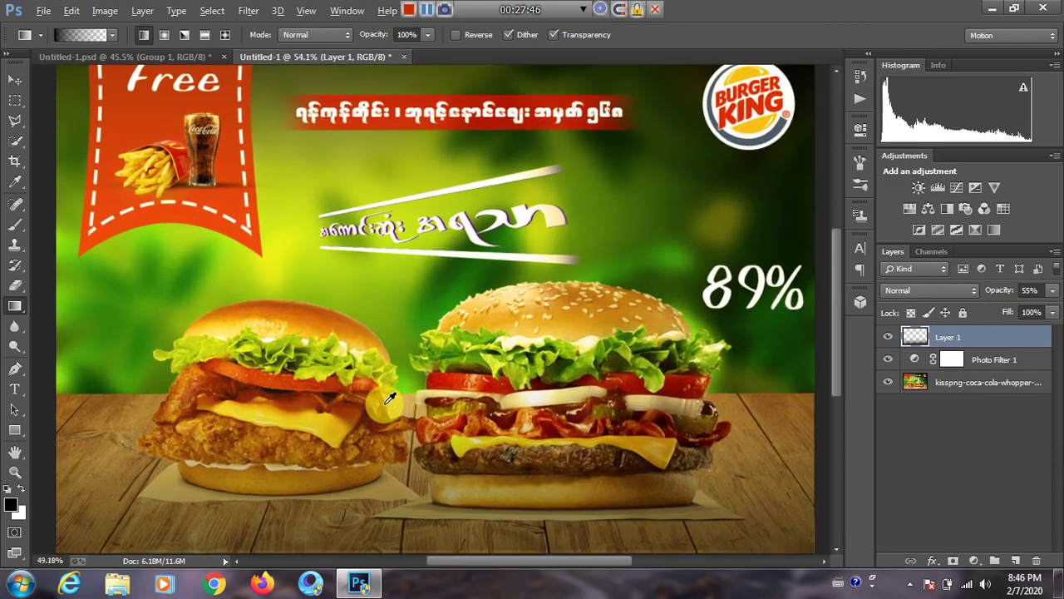
pyautogui.click(890, 339)
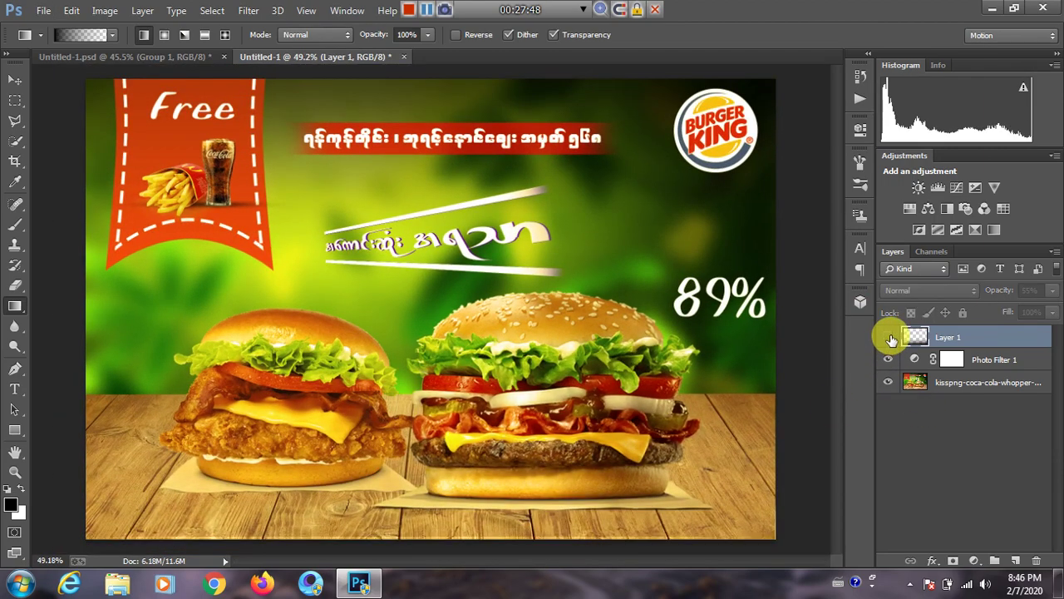
pyautogui.click(890, 339)
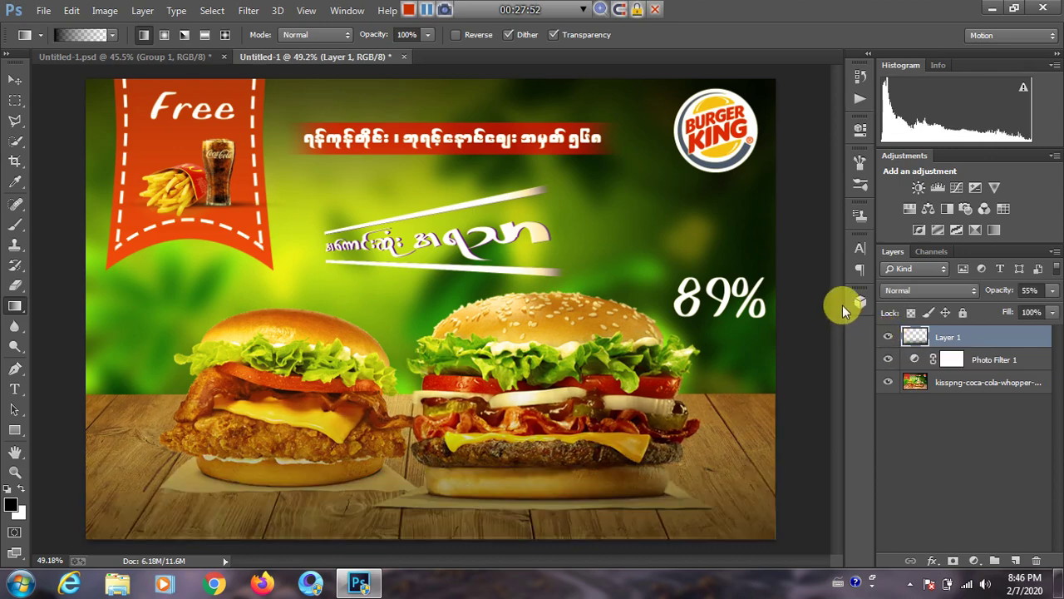
pyautogui.scroll(-3, 836, 313)
pyautogui.scroll(2, 591, 279)
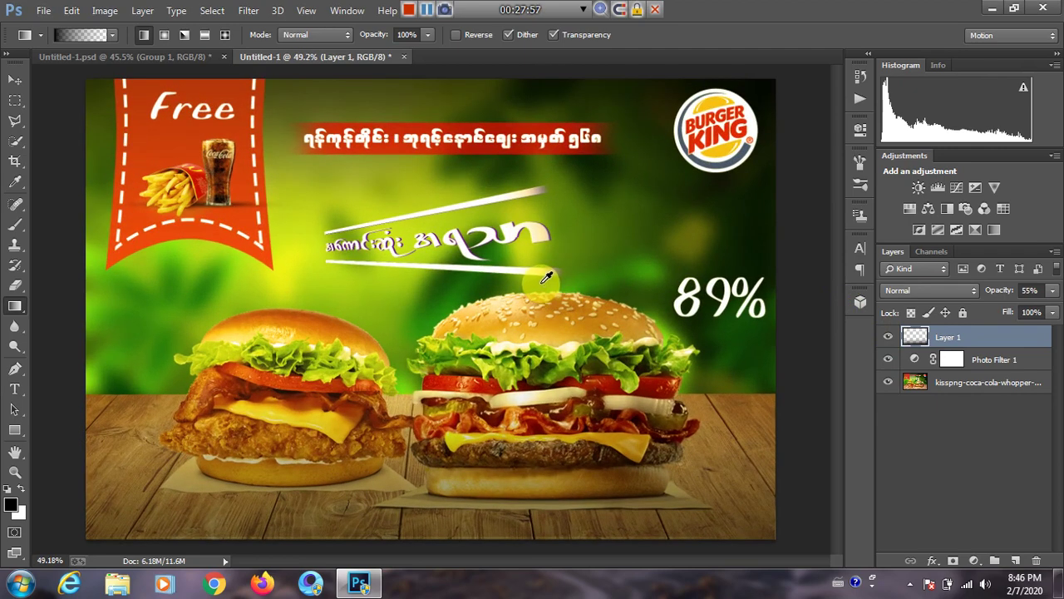
pyautogui.scroll(2, 545, 277)
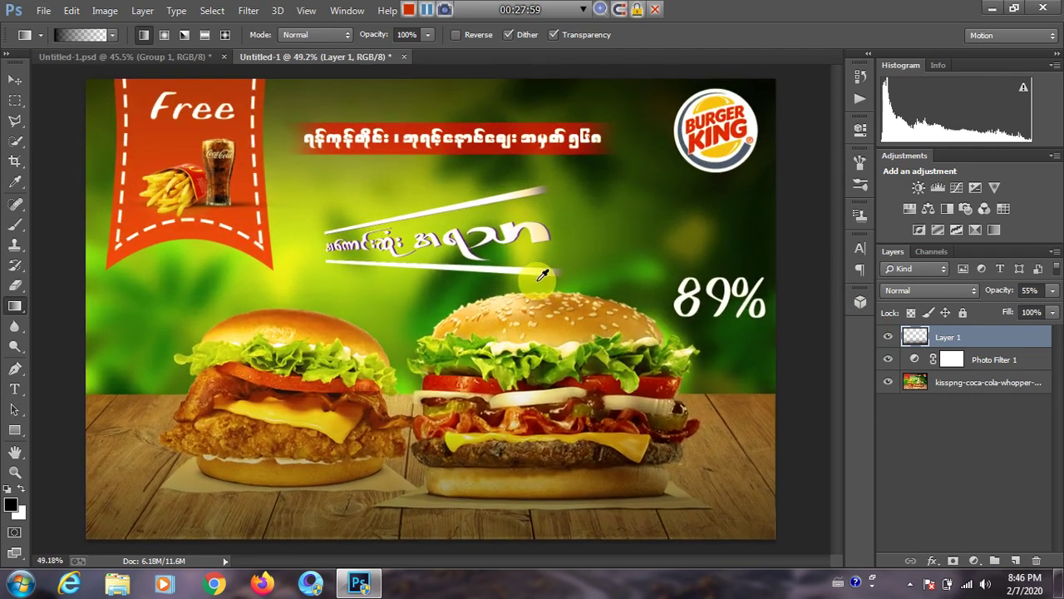
pyautogui.scroll(-3, 296, 218)
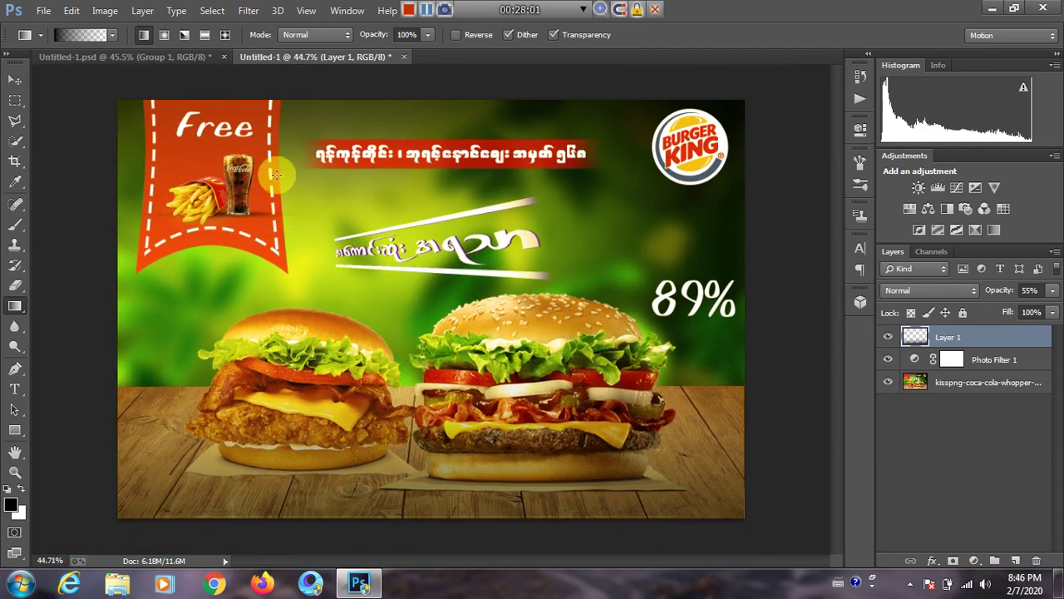
# Compare the finished Untitled-1 poster with the reference poster in Untitled-1.psd by switching repeatedly between the two documents.
pyautogui.click(185, 55)
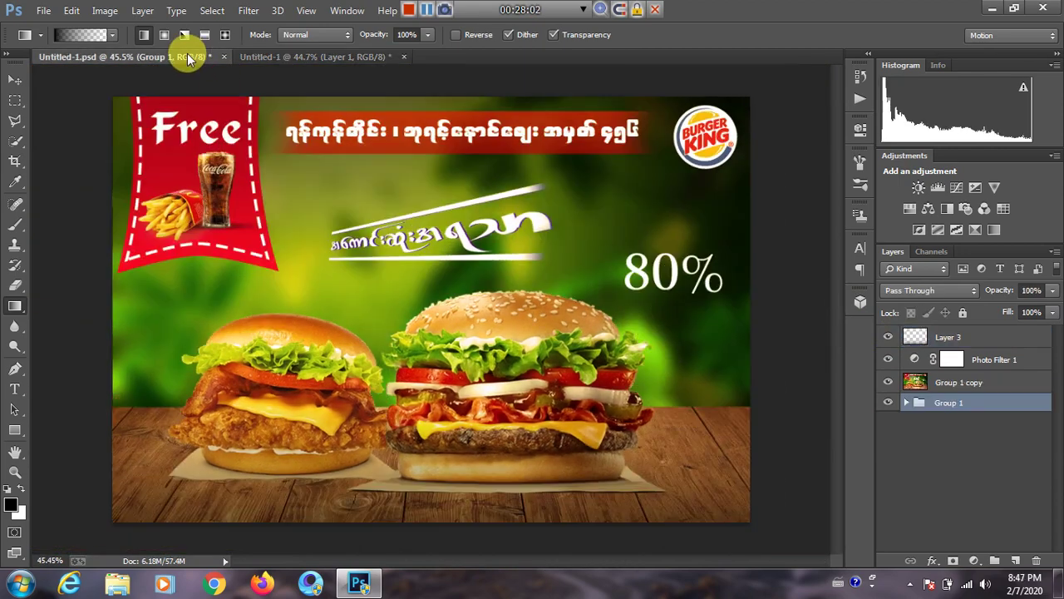
pyautogui.click(269, 60)
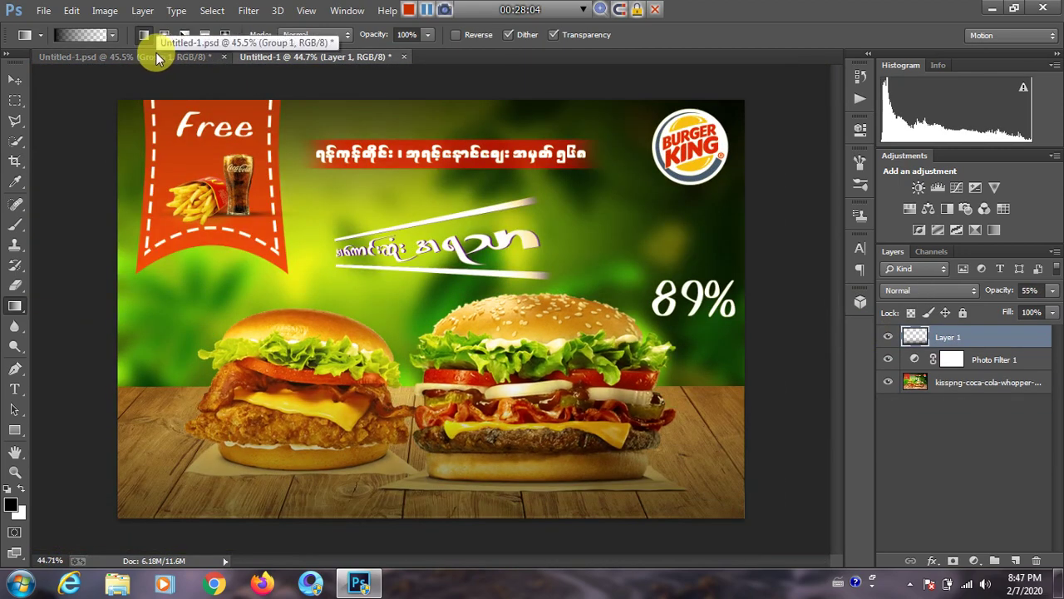
pyautogui.click(156, 55)
pyautogui.click(277, 57)
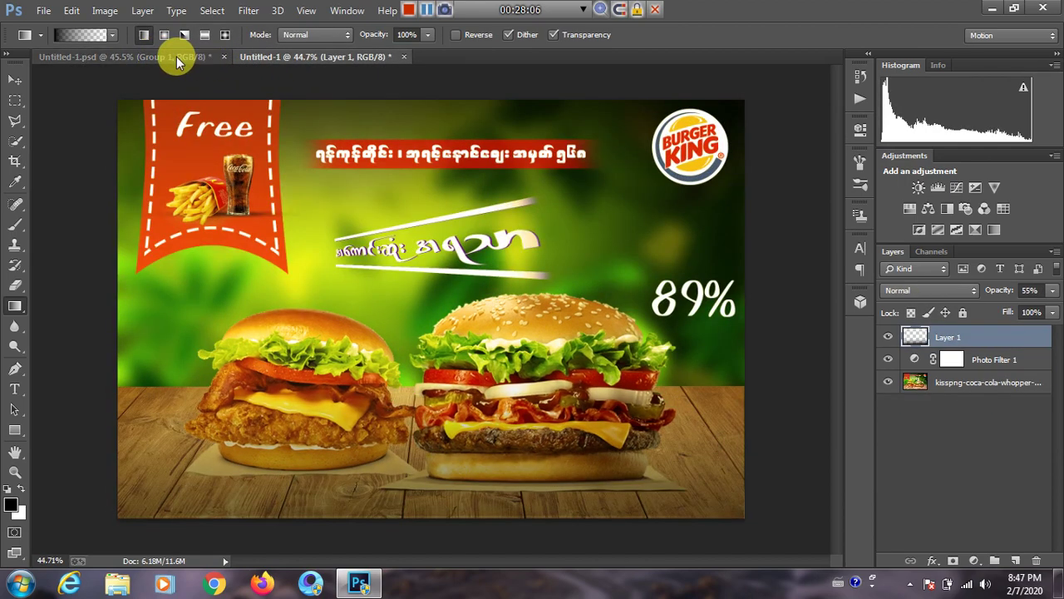
pyautogui.click(176, 57)
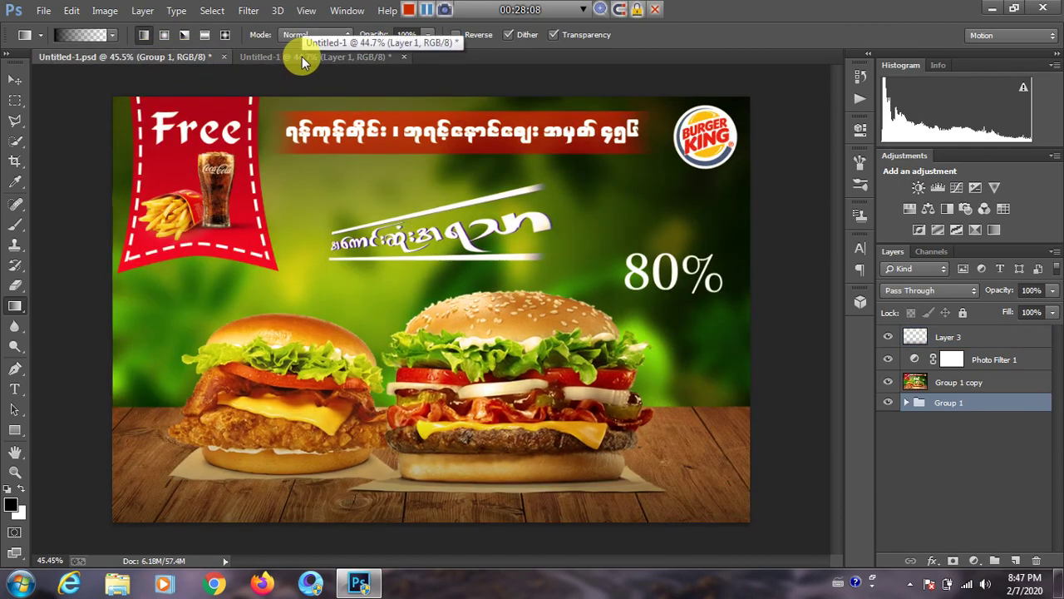
pyautogui.click(304, 59)
pyautogui.click(178, 56)
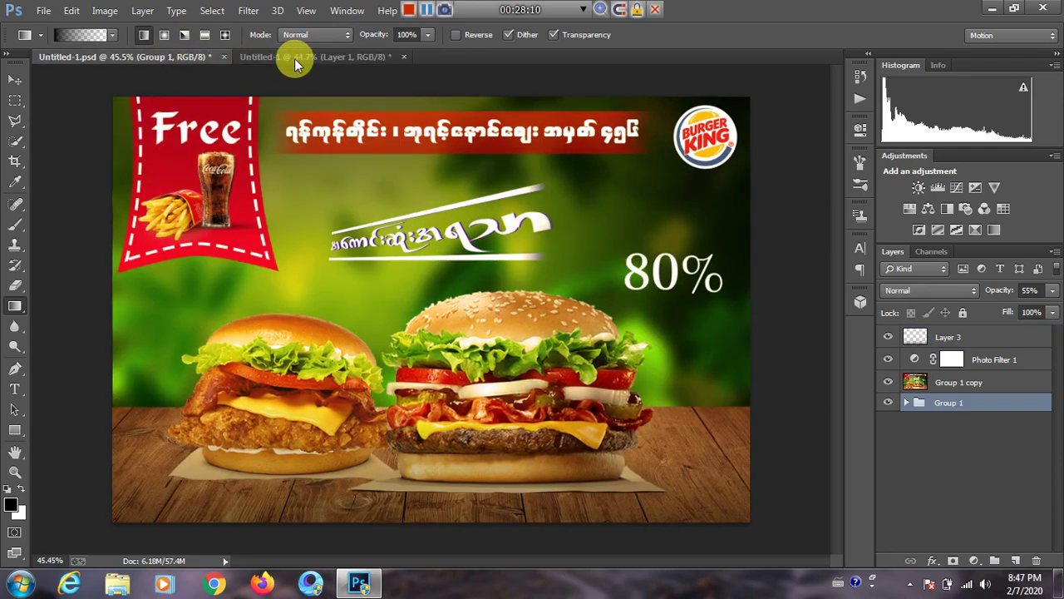
pyautogui.click(287, 56)
pyautogui.click(161, 55)
pyautogui.click(299, 58)
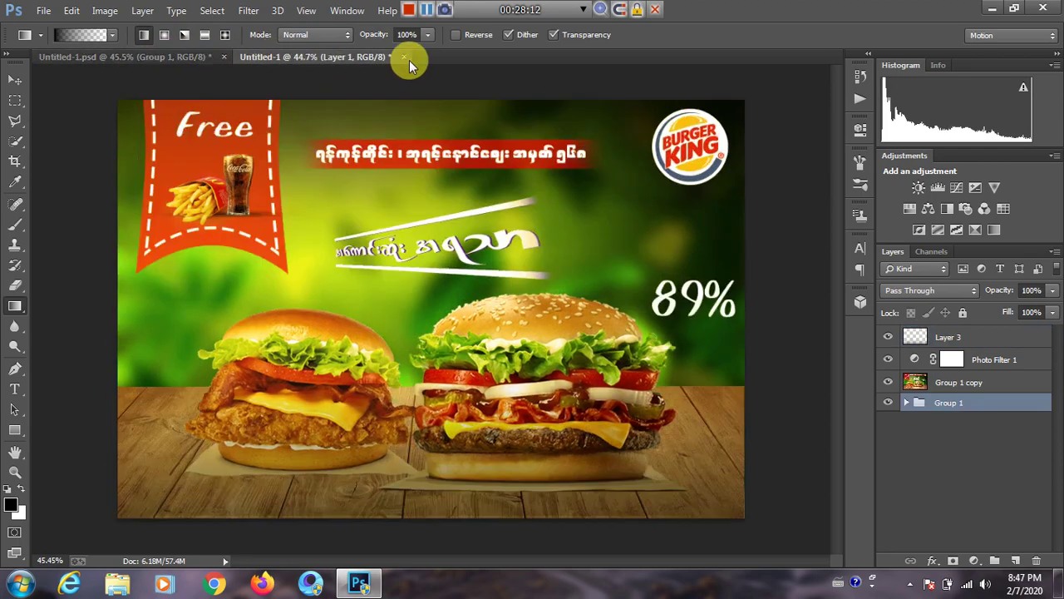
# Minimize Photoshop to reveal the Windows desktop and refresh the desktop.
pyautogui.click(992, 7)
pyautogui.rightClick(653, 78)
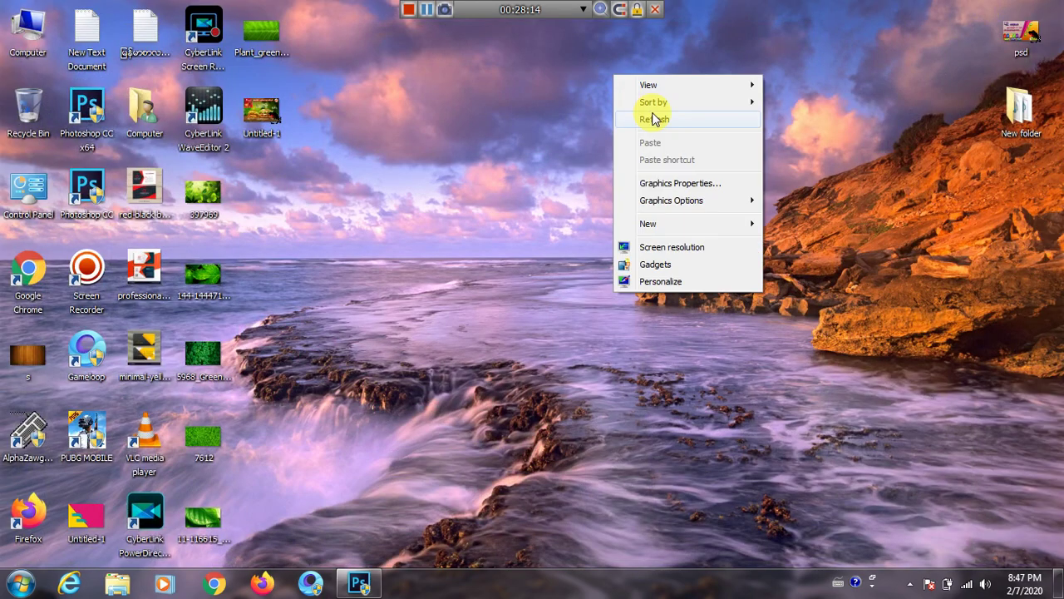
pyautogui.click(653, 117)
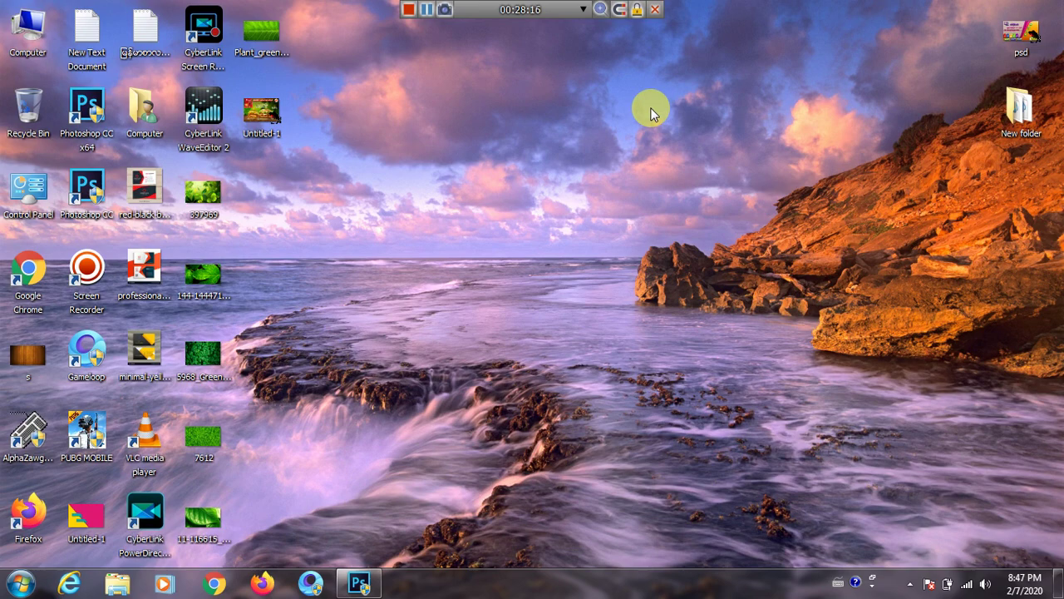